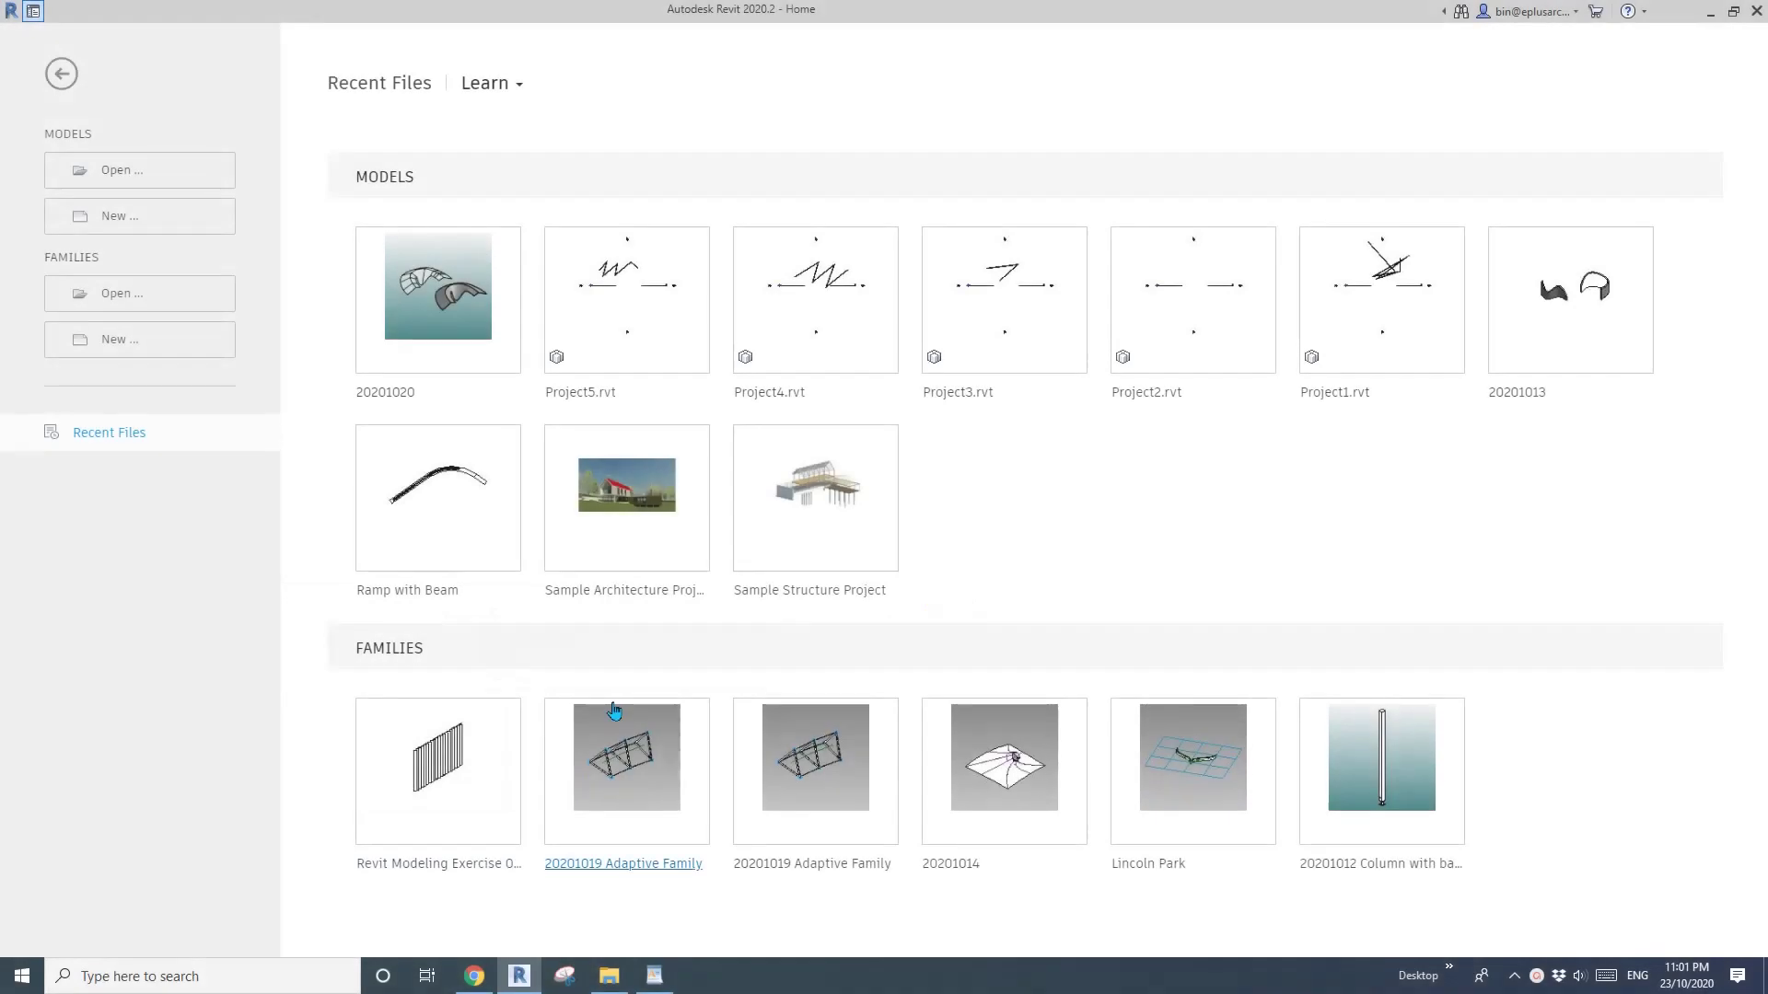
Open the recent corrugated panel family Revit Modeling Exercise 02062020 v1.1 and check its family type parameters.
left_click(438, 764)
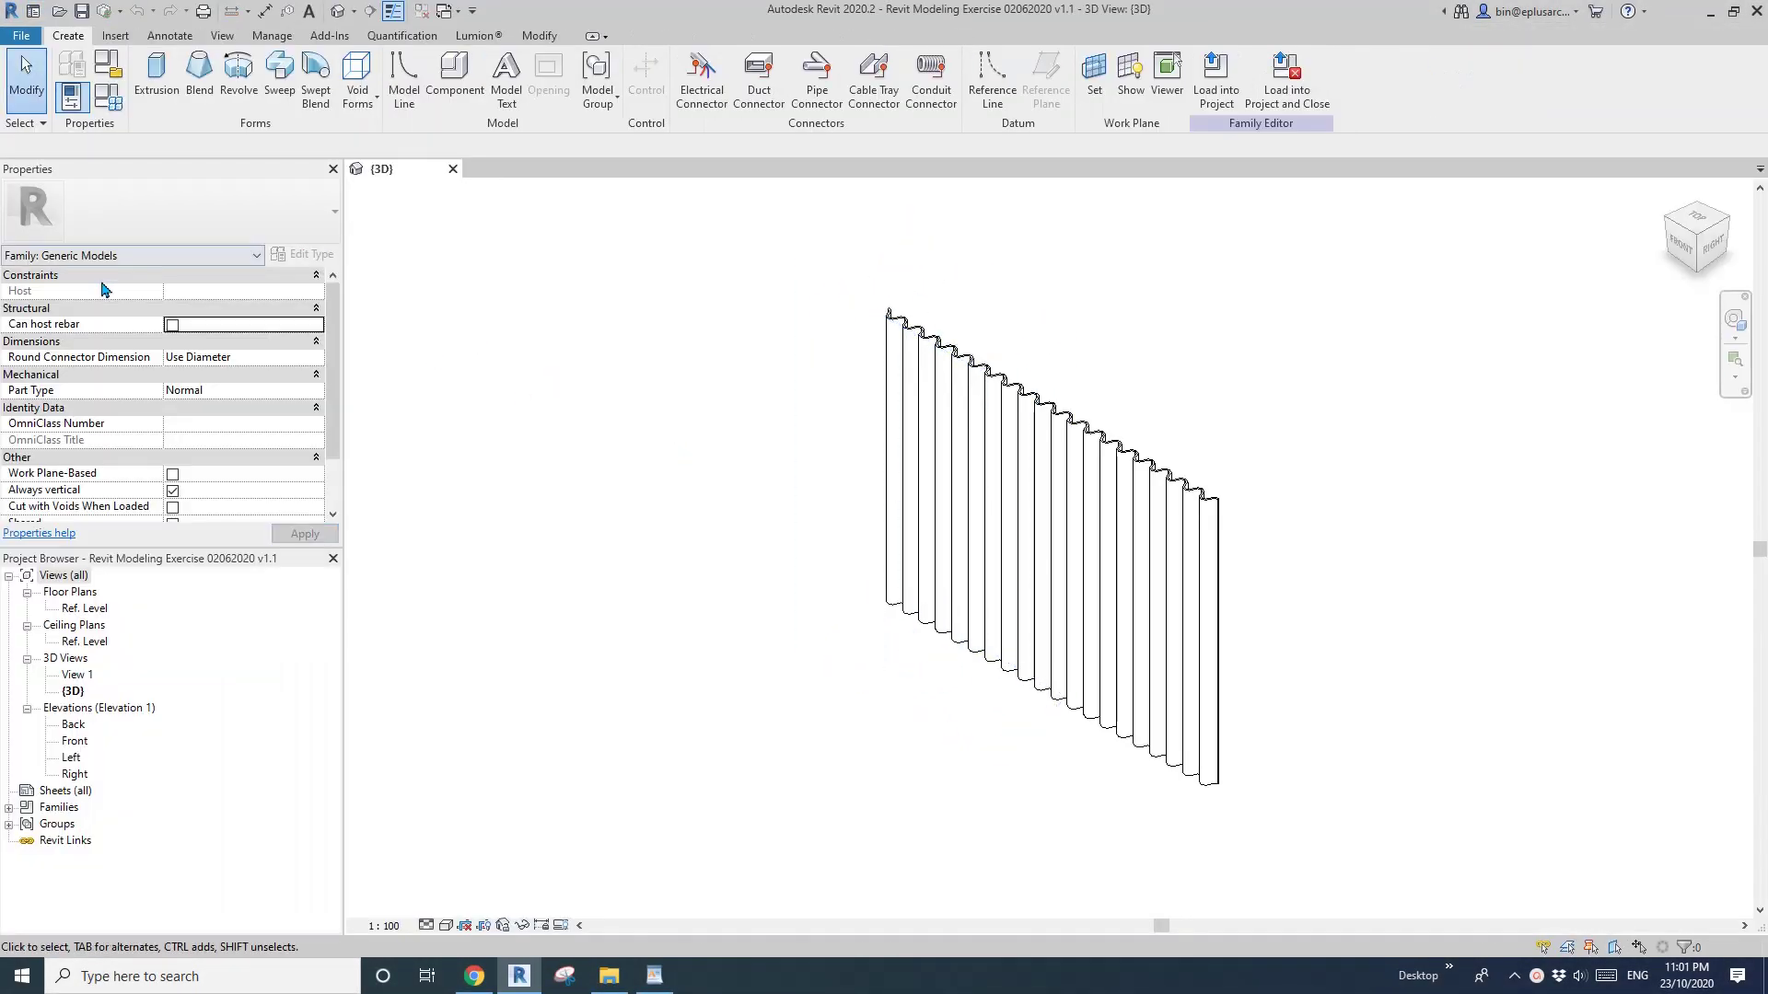
middle_click_drag(571, 415, 801, 583, "shift")
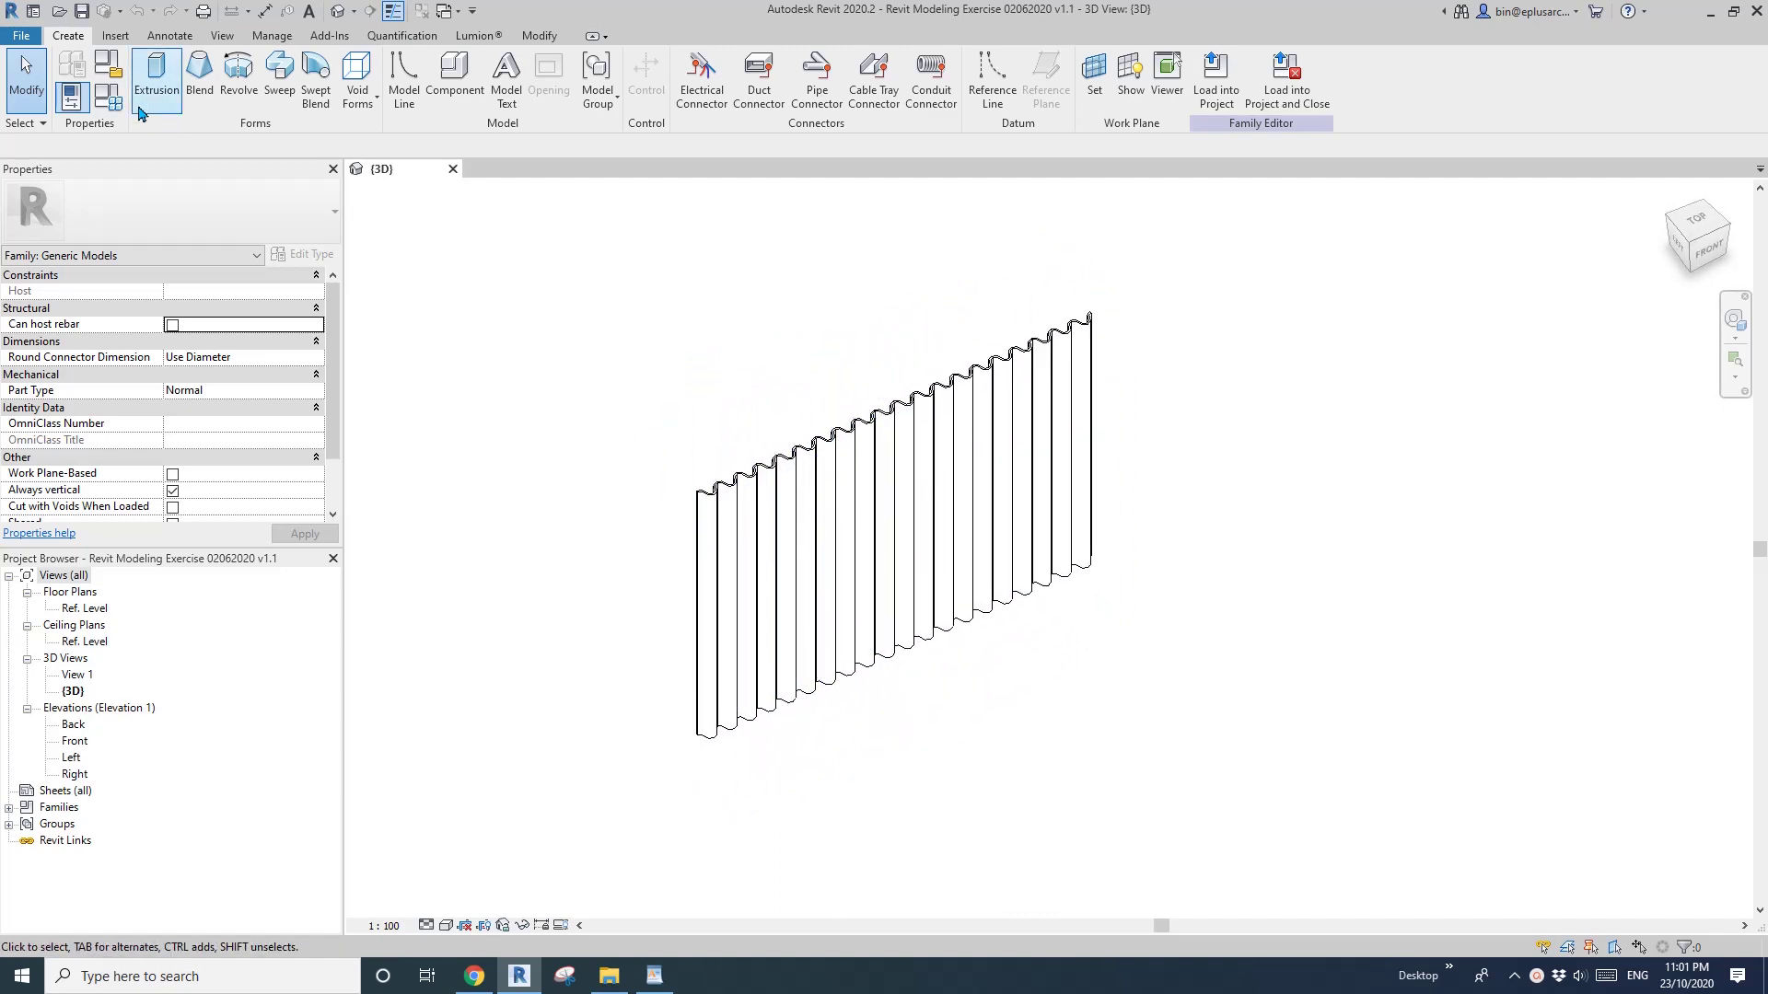
left_click(110, 97)
left_click(894, 156)
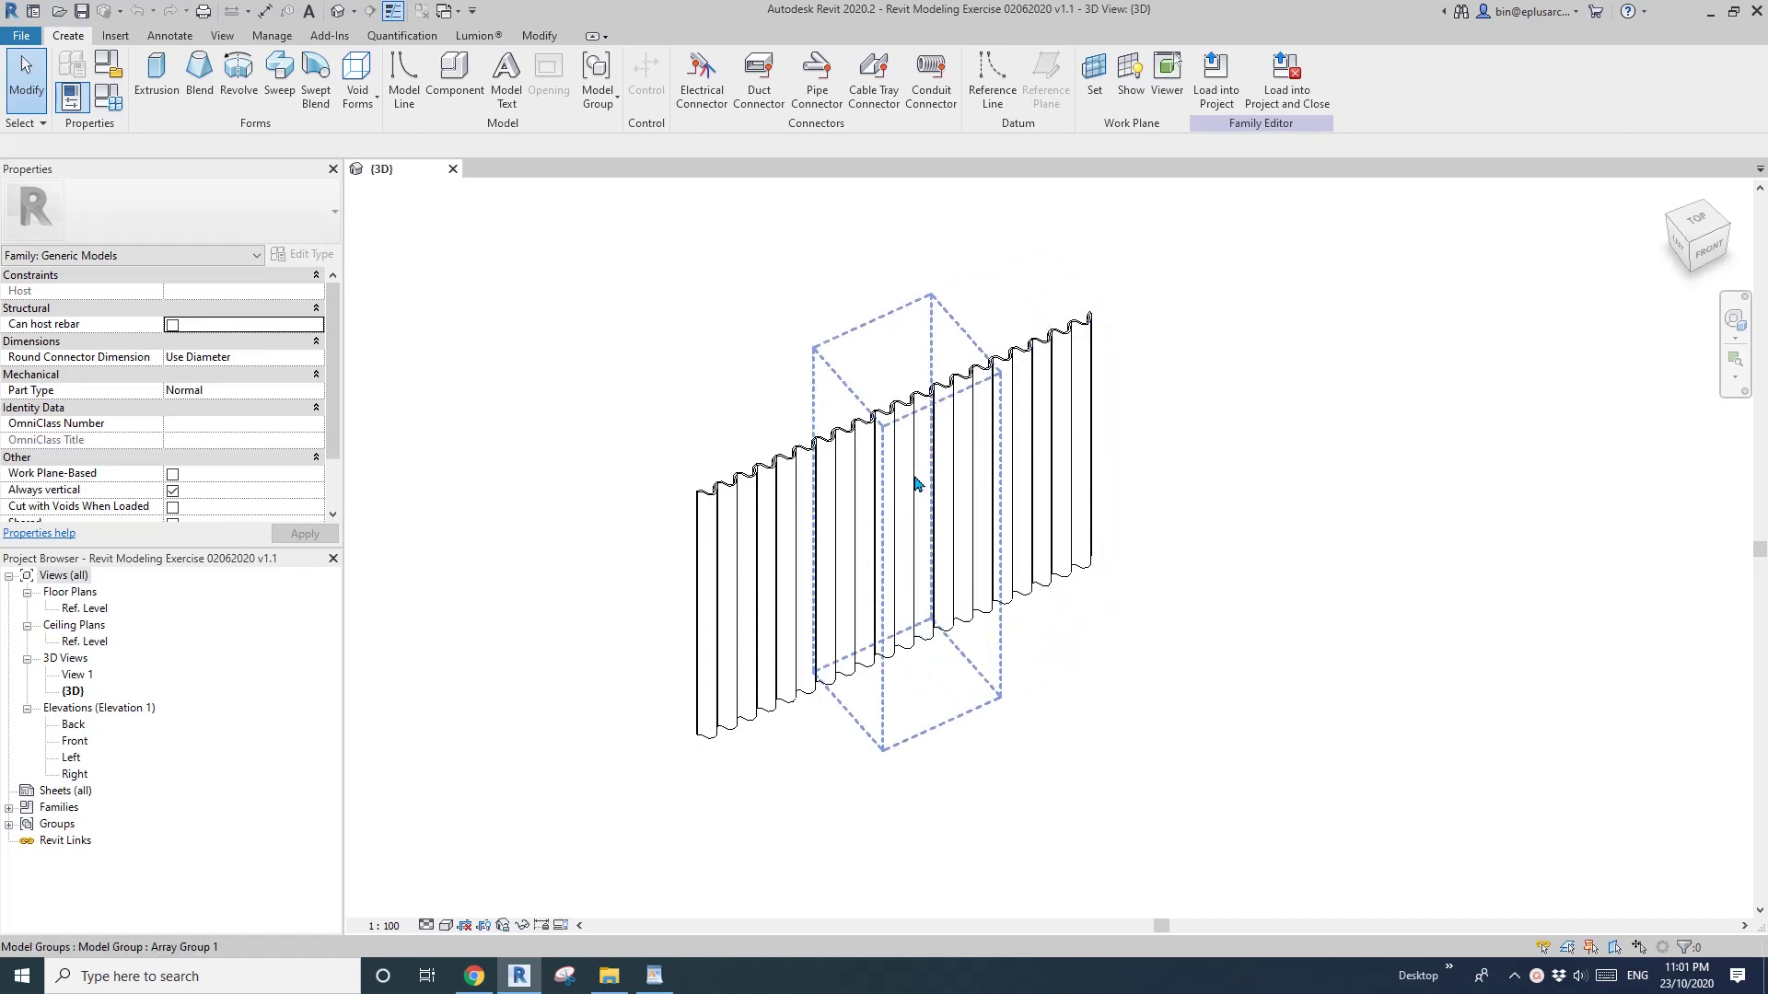
scroll(907, 626, "down", 2)
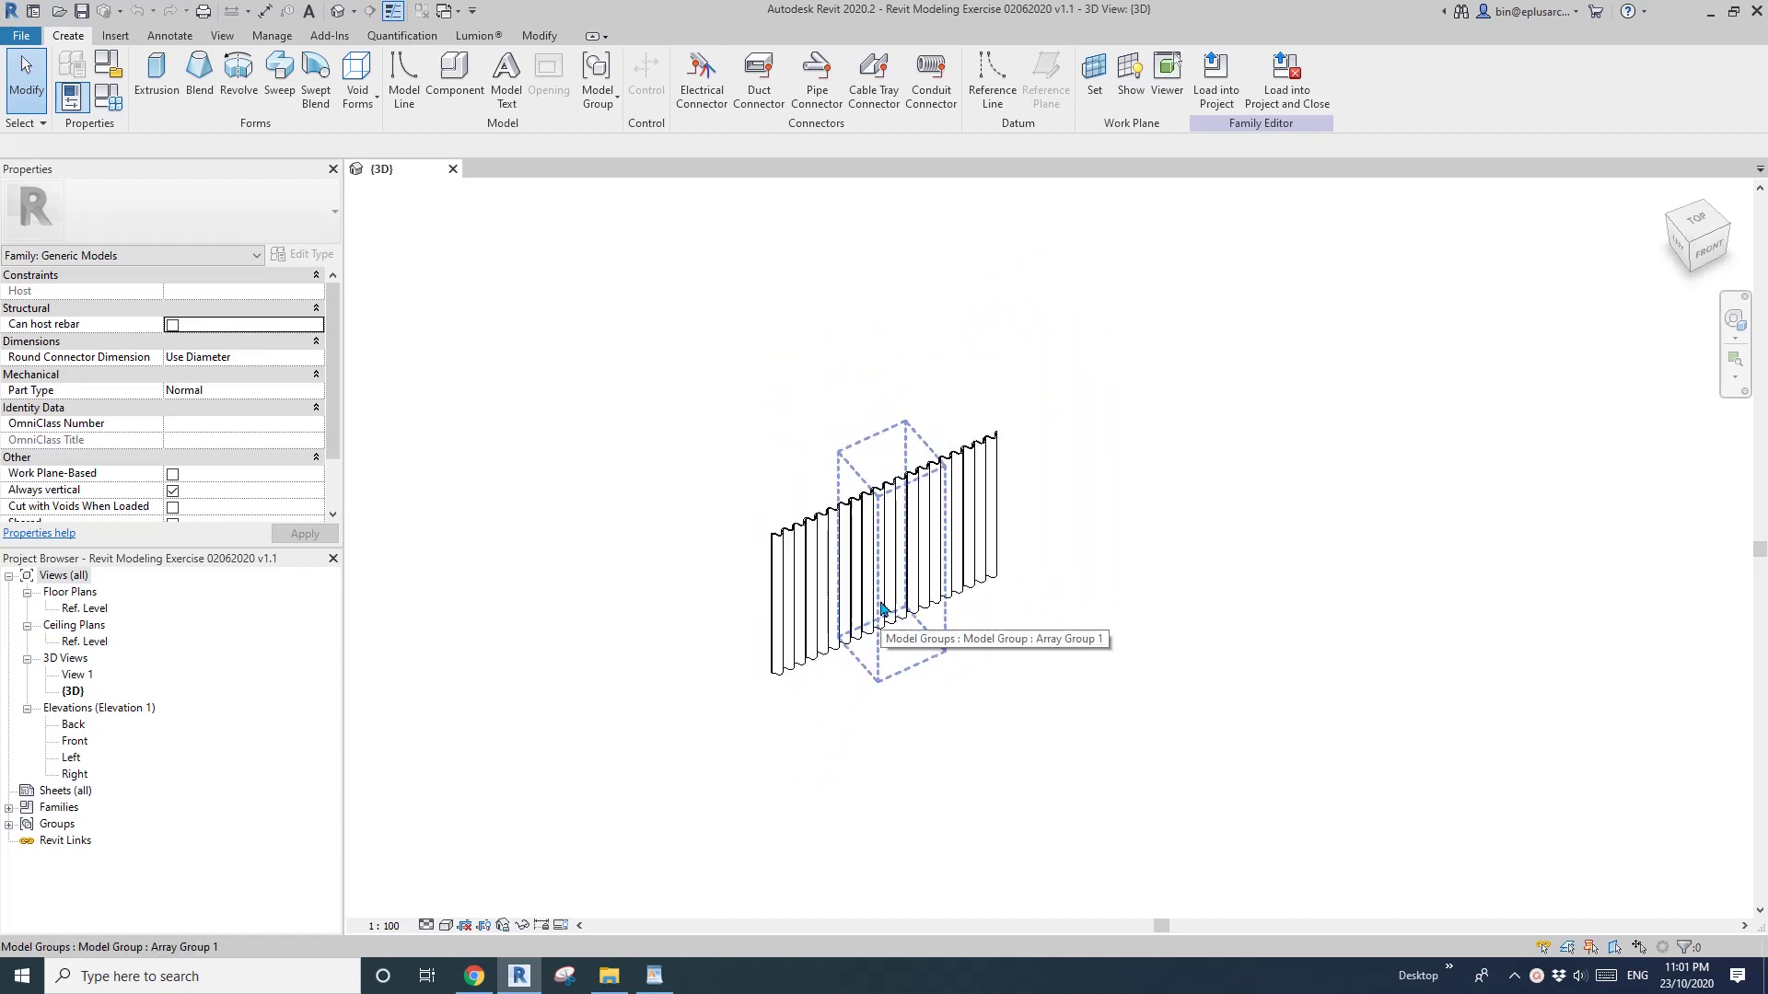
scroll(910, 637, "up", 4)
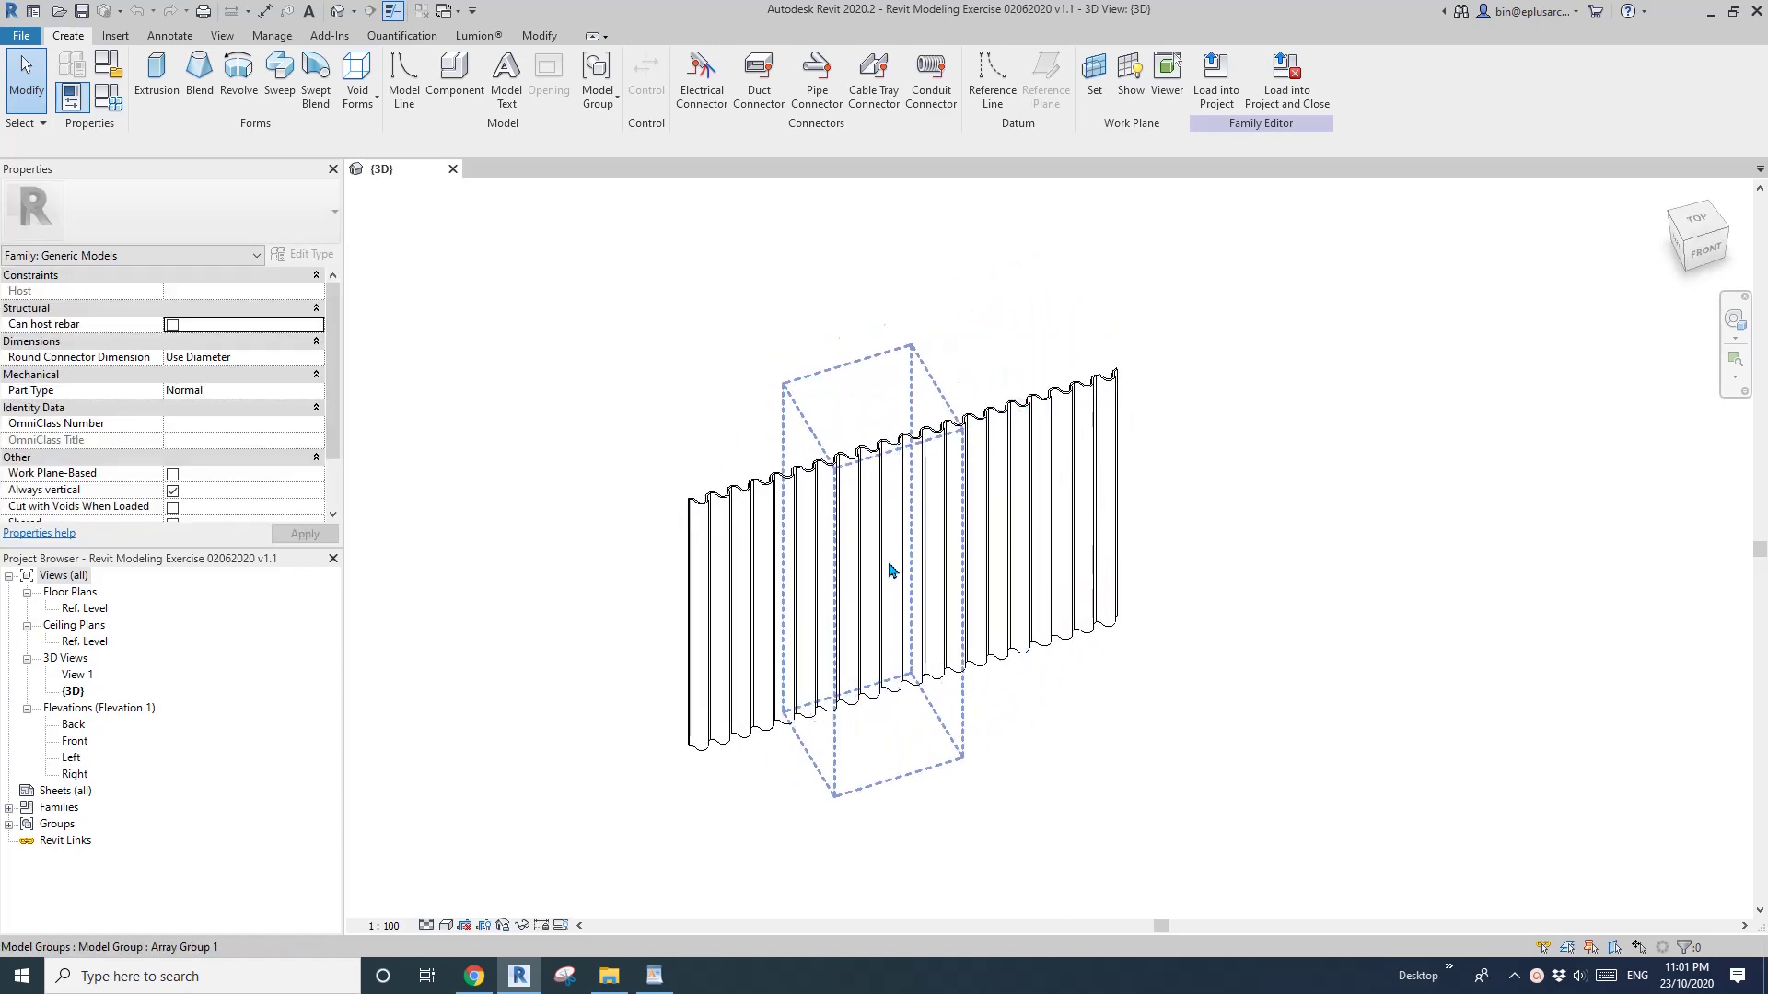
middle_click_drag(877, 557, 884, 608, "shift")
Set the panel family's Single Width parameter to 100.
left_click(115, 103)
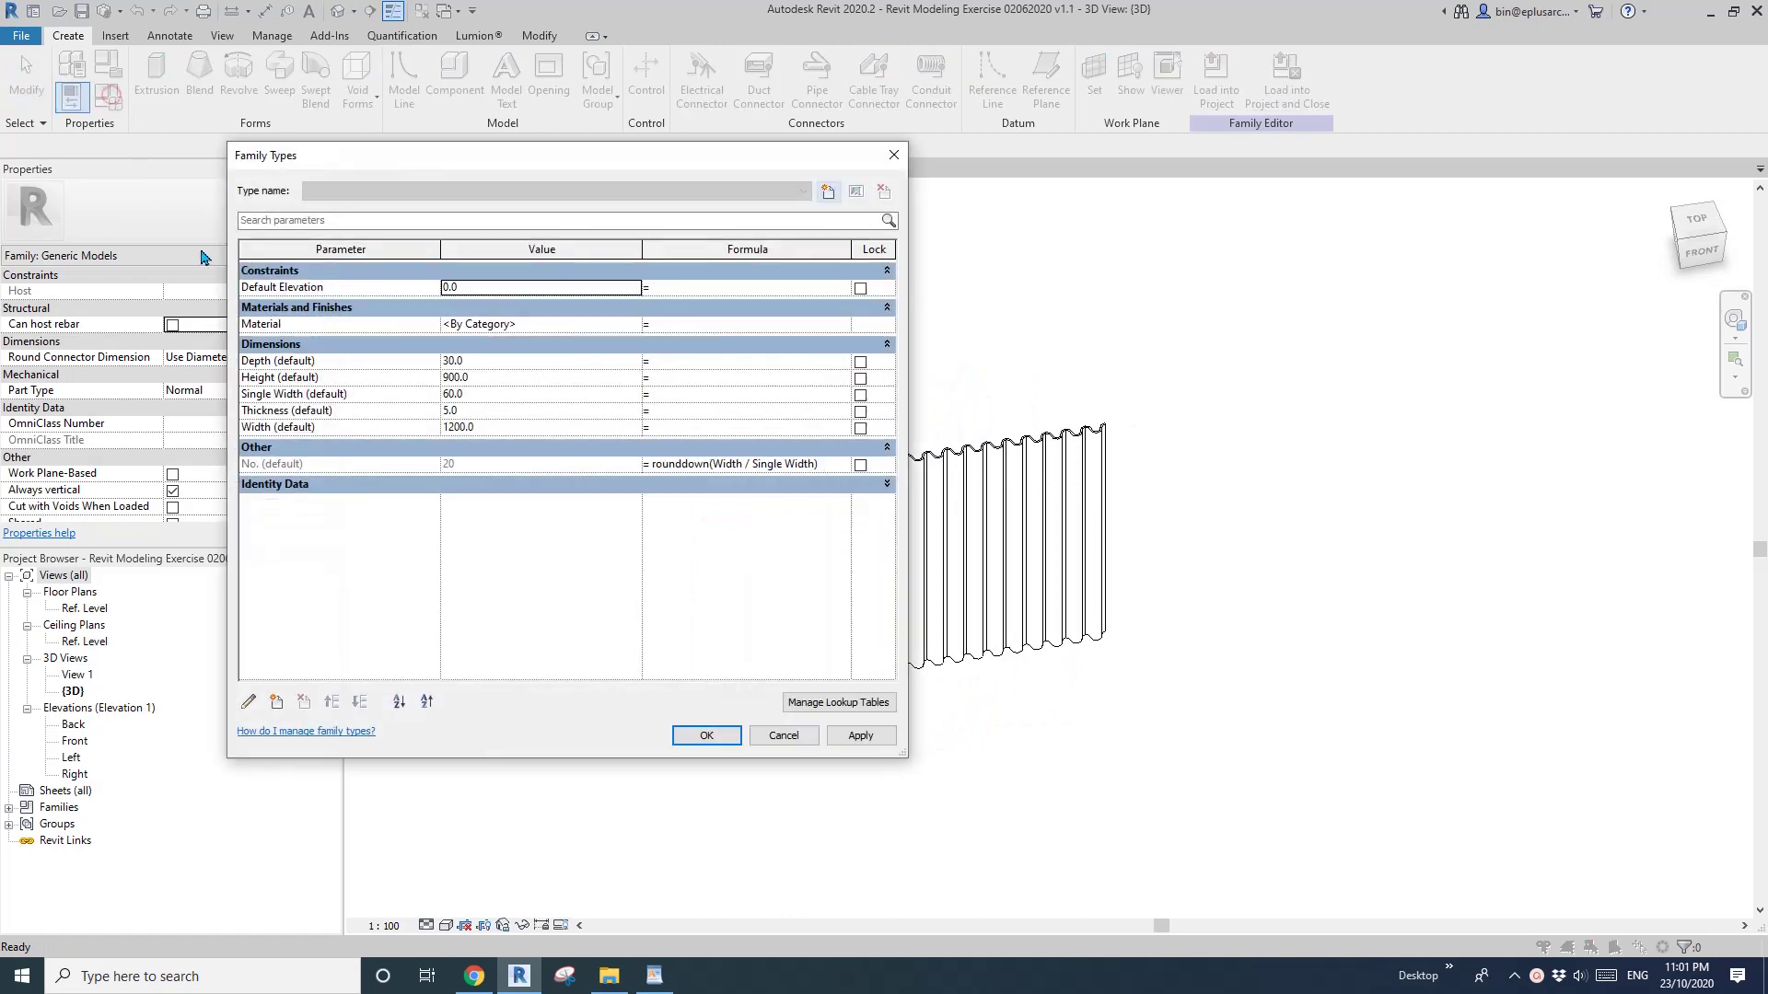
left_click_drag(534, 164, 317, 96)
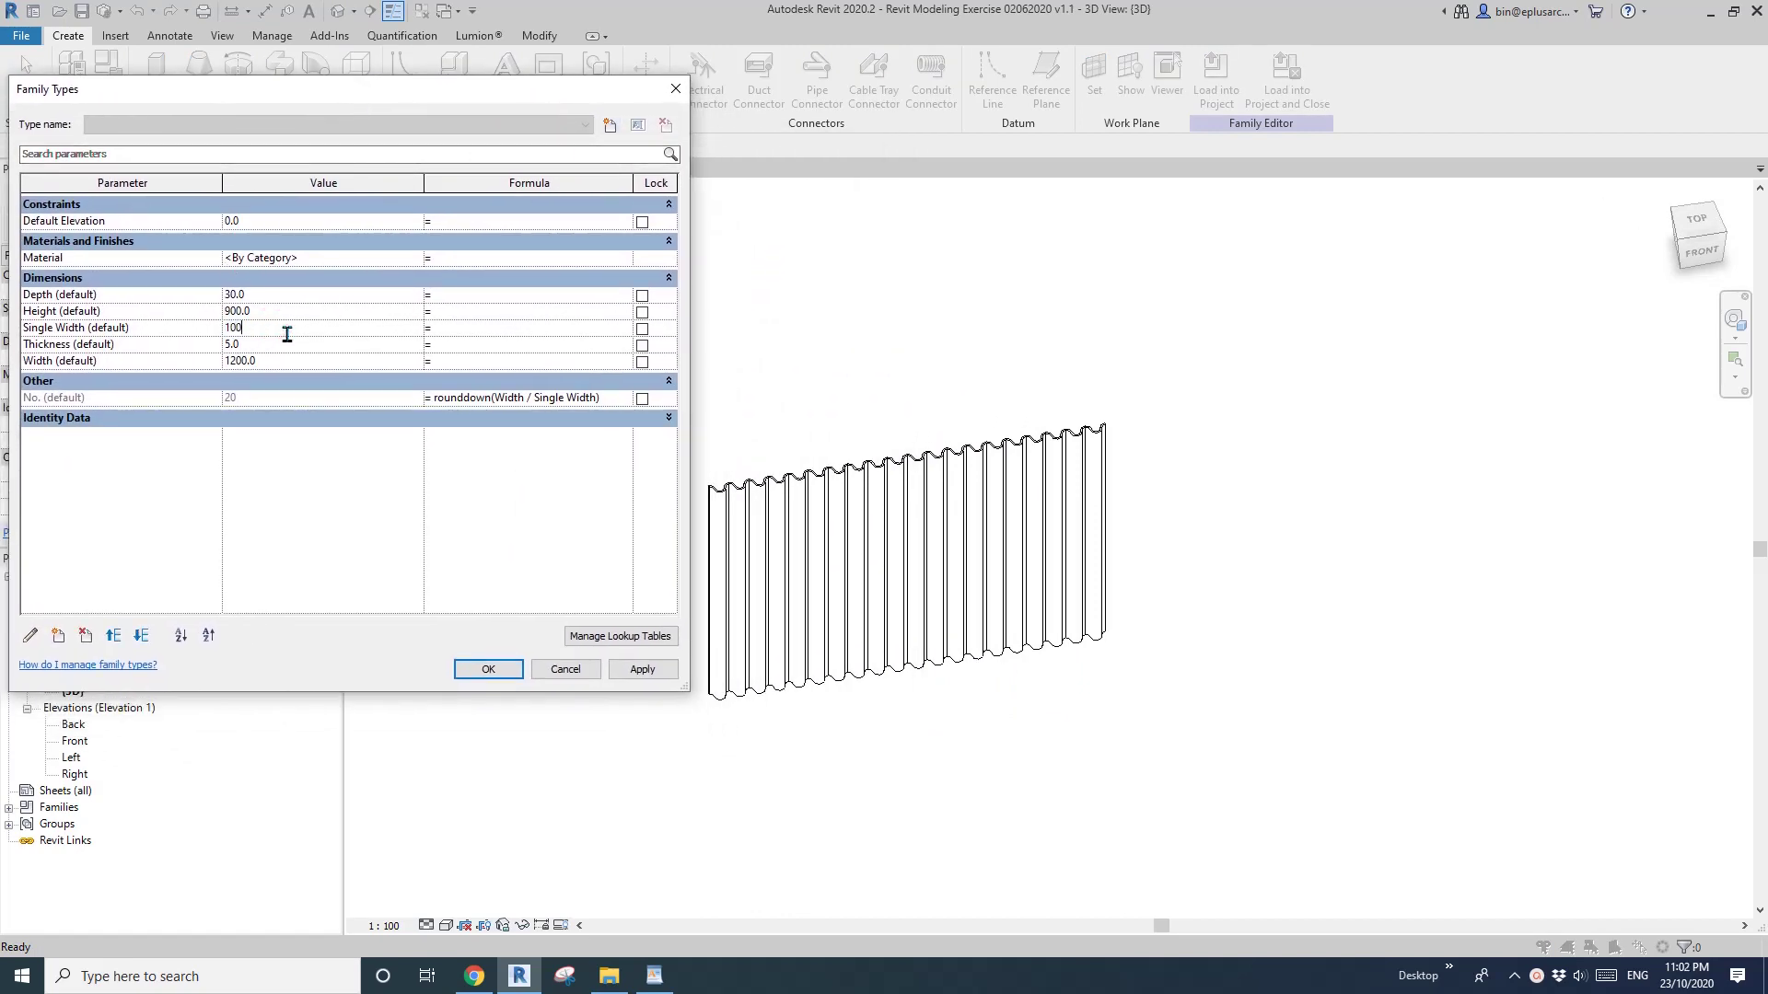
left_click(635, 670)
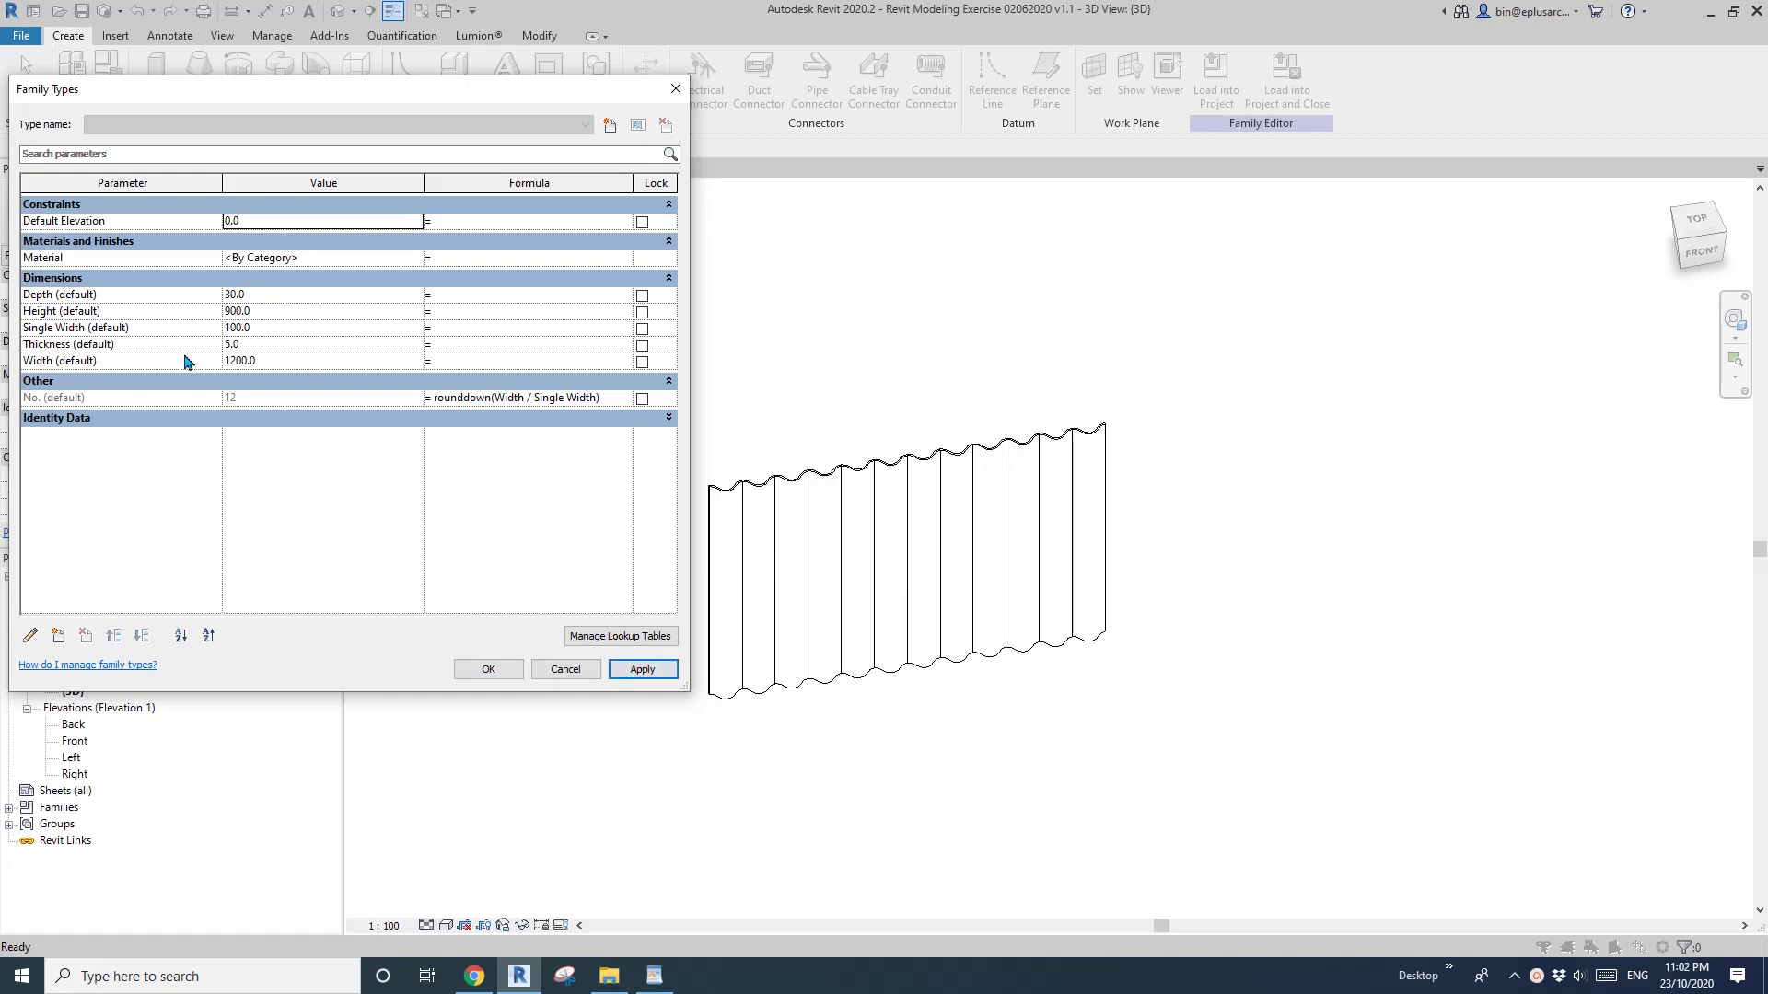
left_click(488, 669)
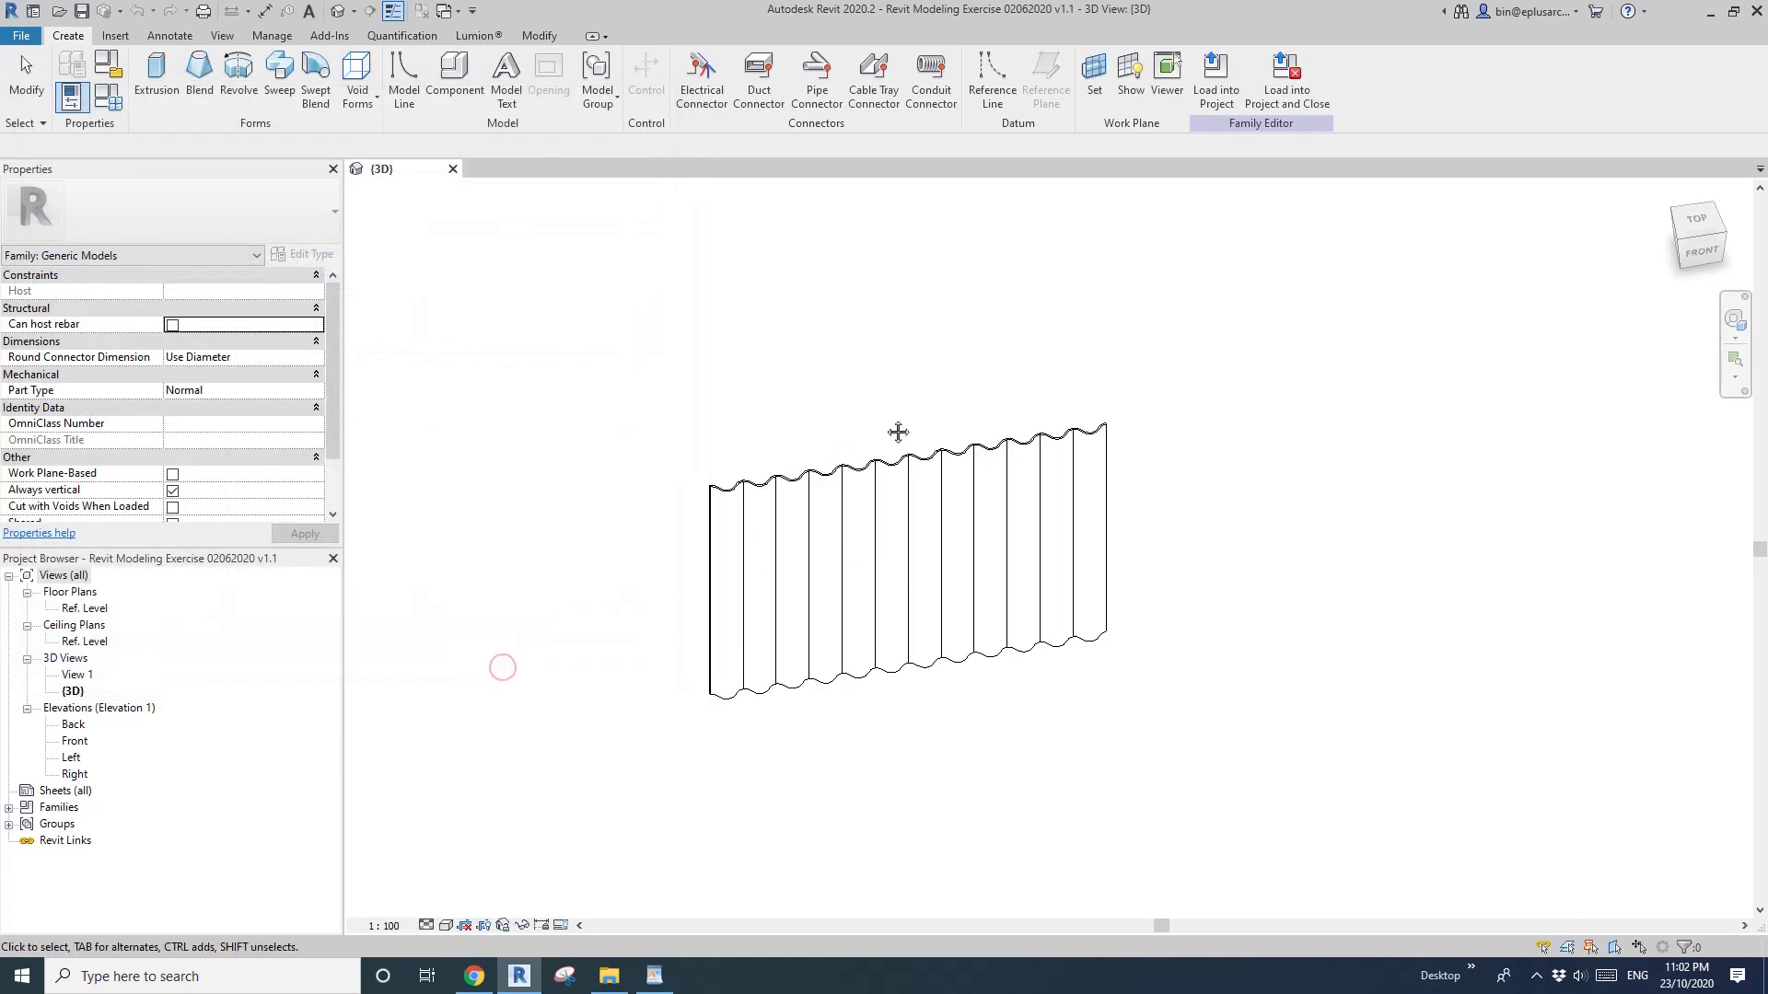
middle_click_drag(900, 433, 1013, 536, "shift")
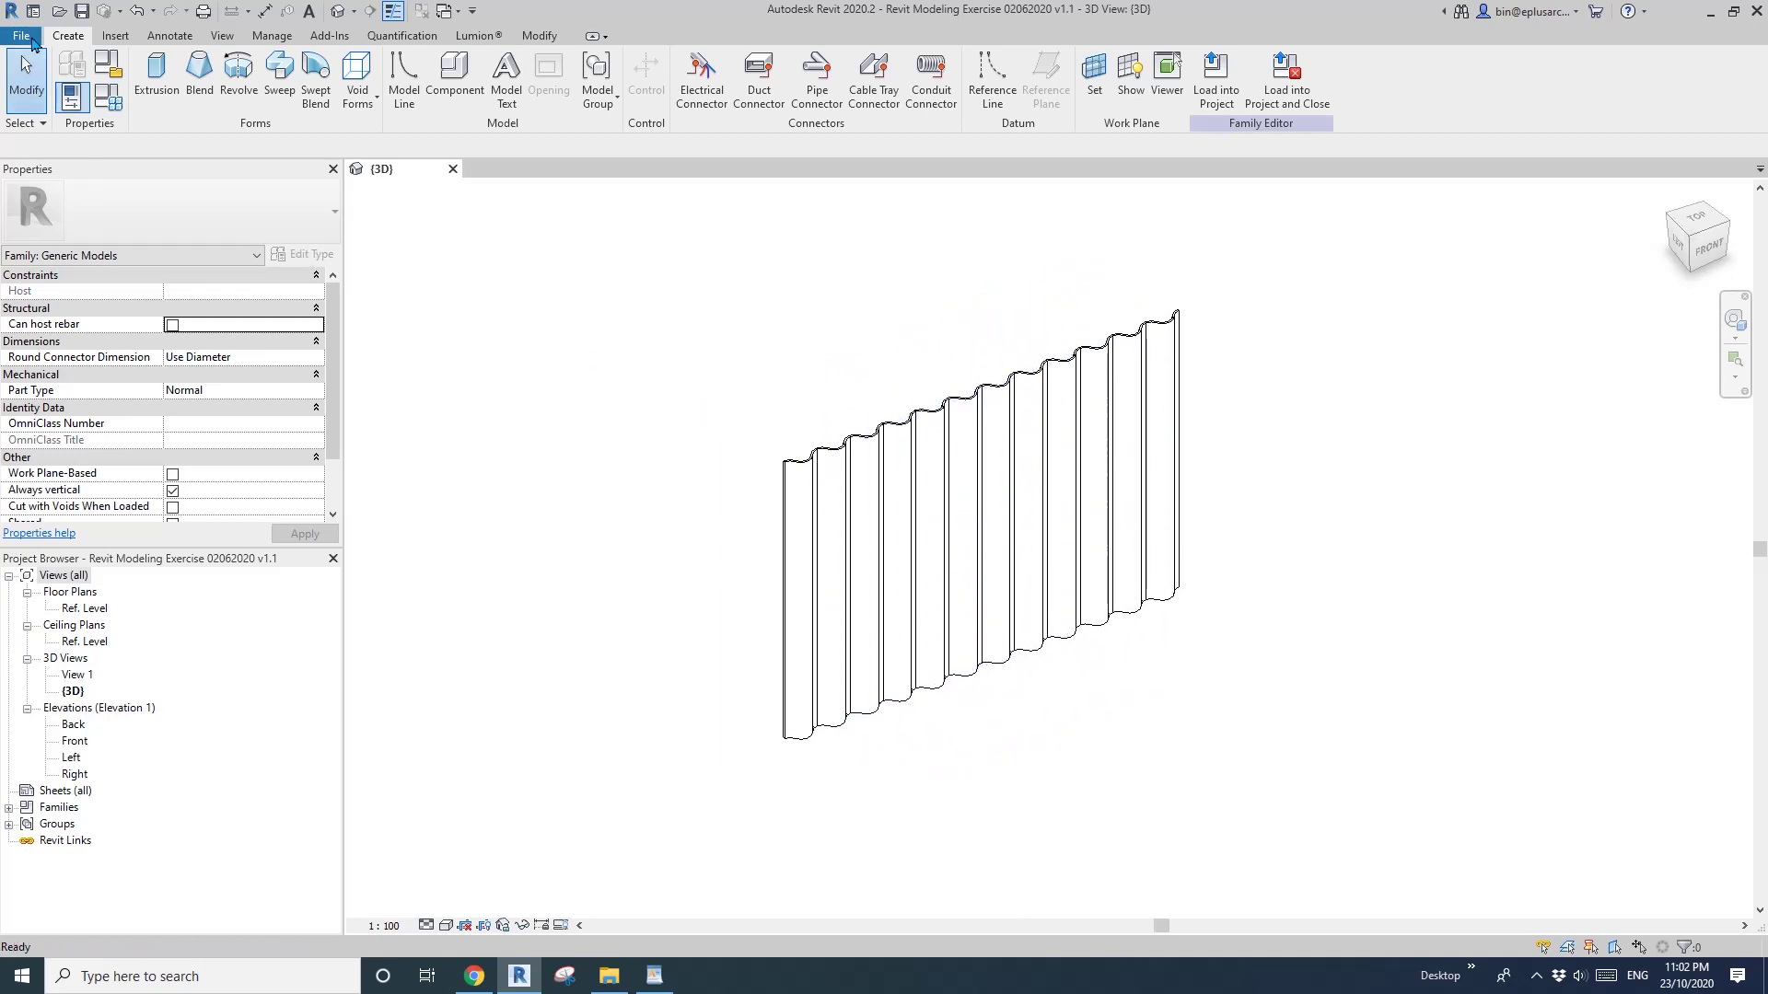
Create a new project from the Architectural Template.
left_click(20, 35)
mouse_move(58, 94)
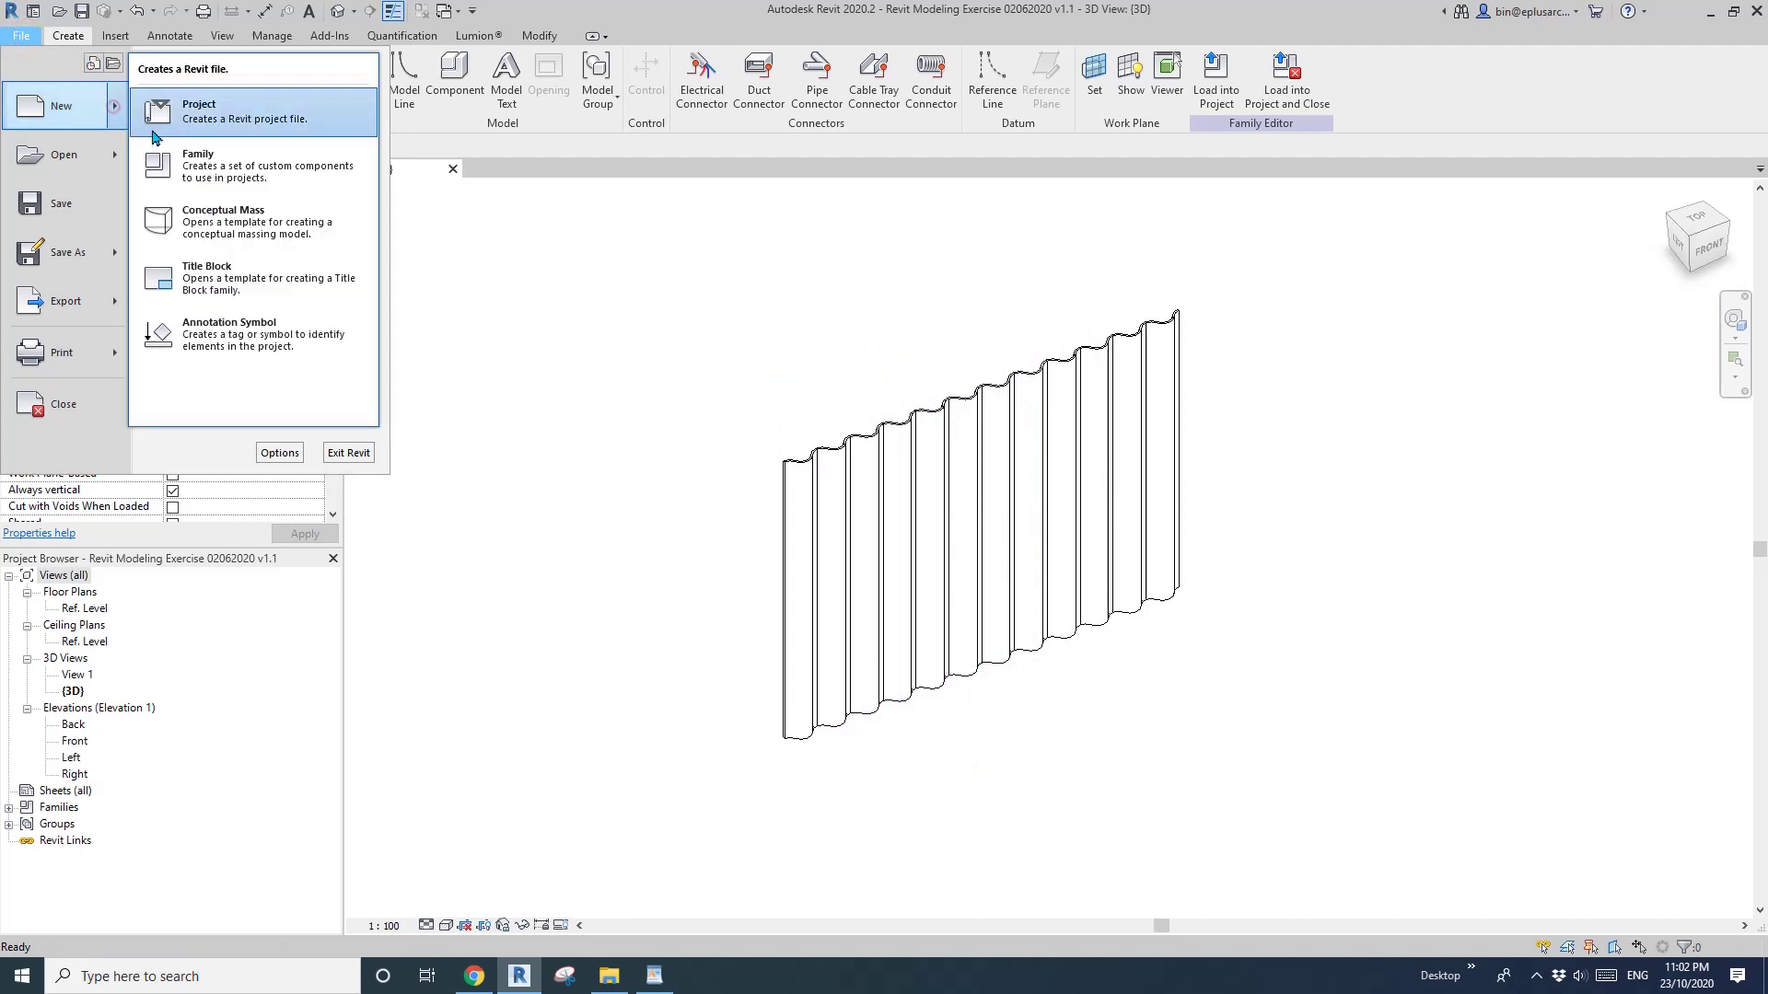
left_click(229, 112)
left_click(188, 195)
left_click(134, 229)
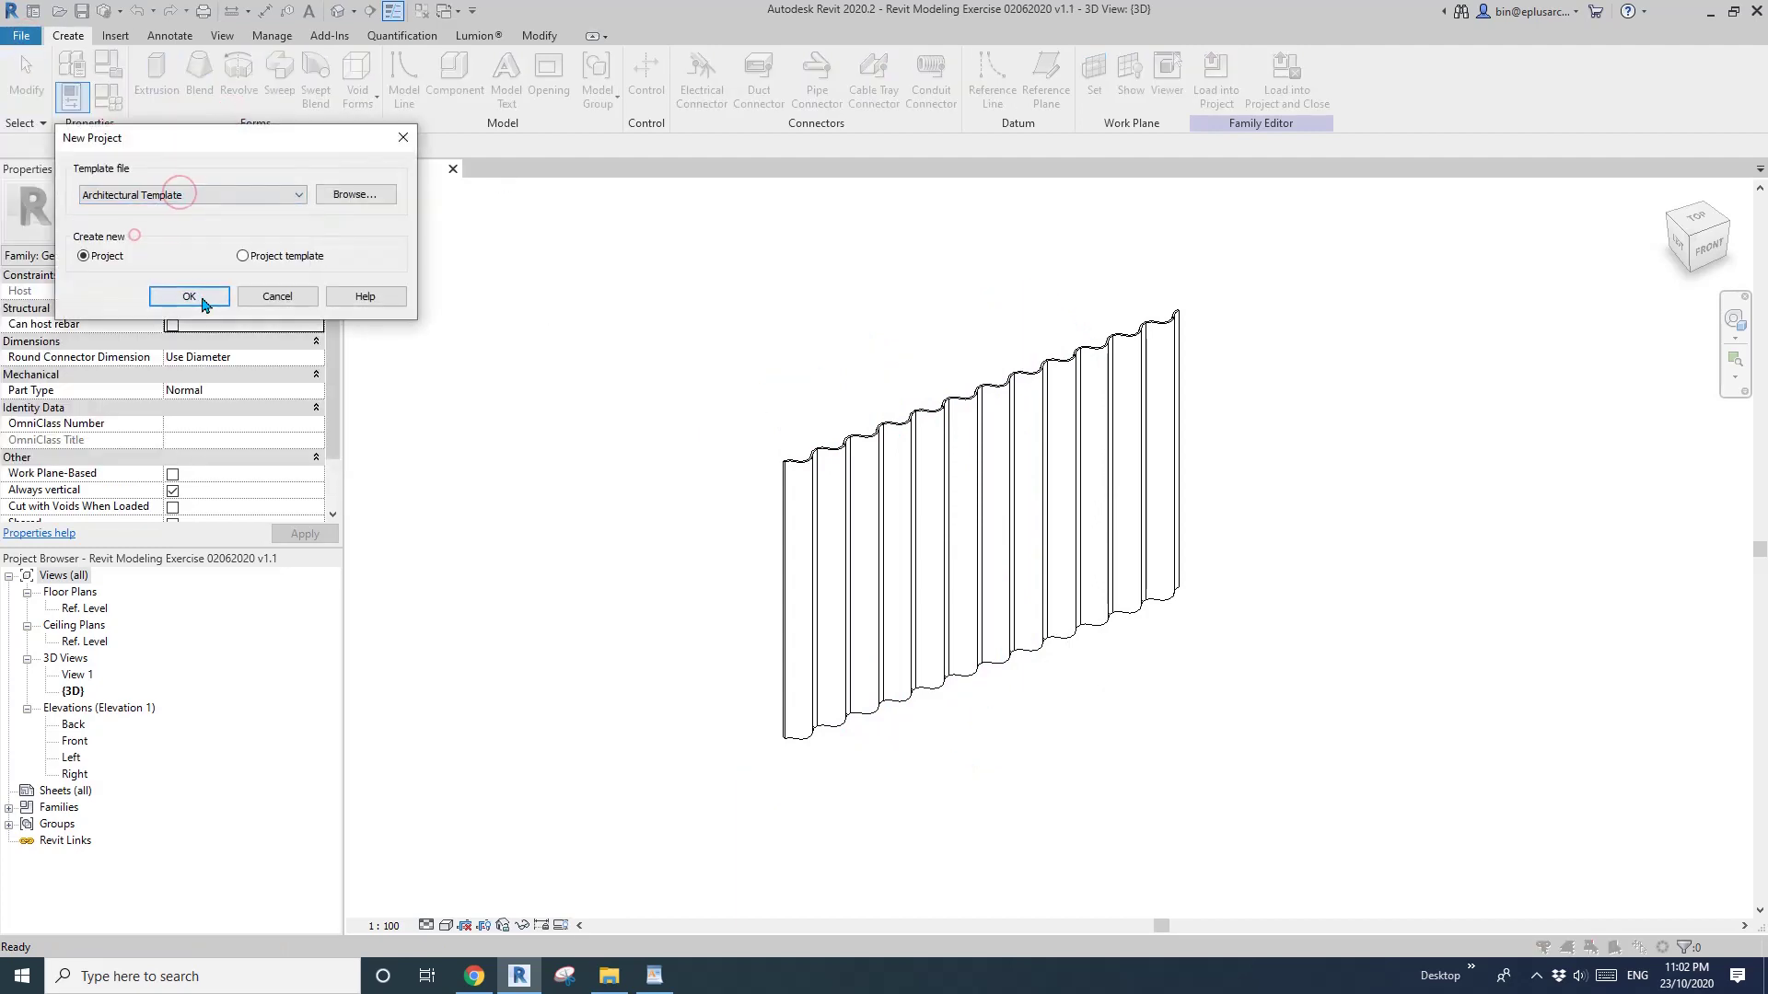
left_click(189, 295)
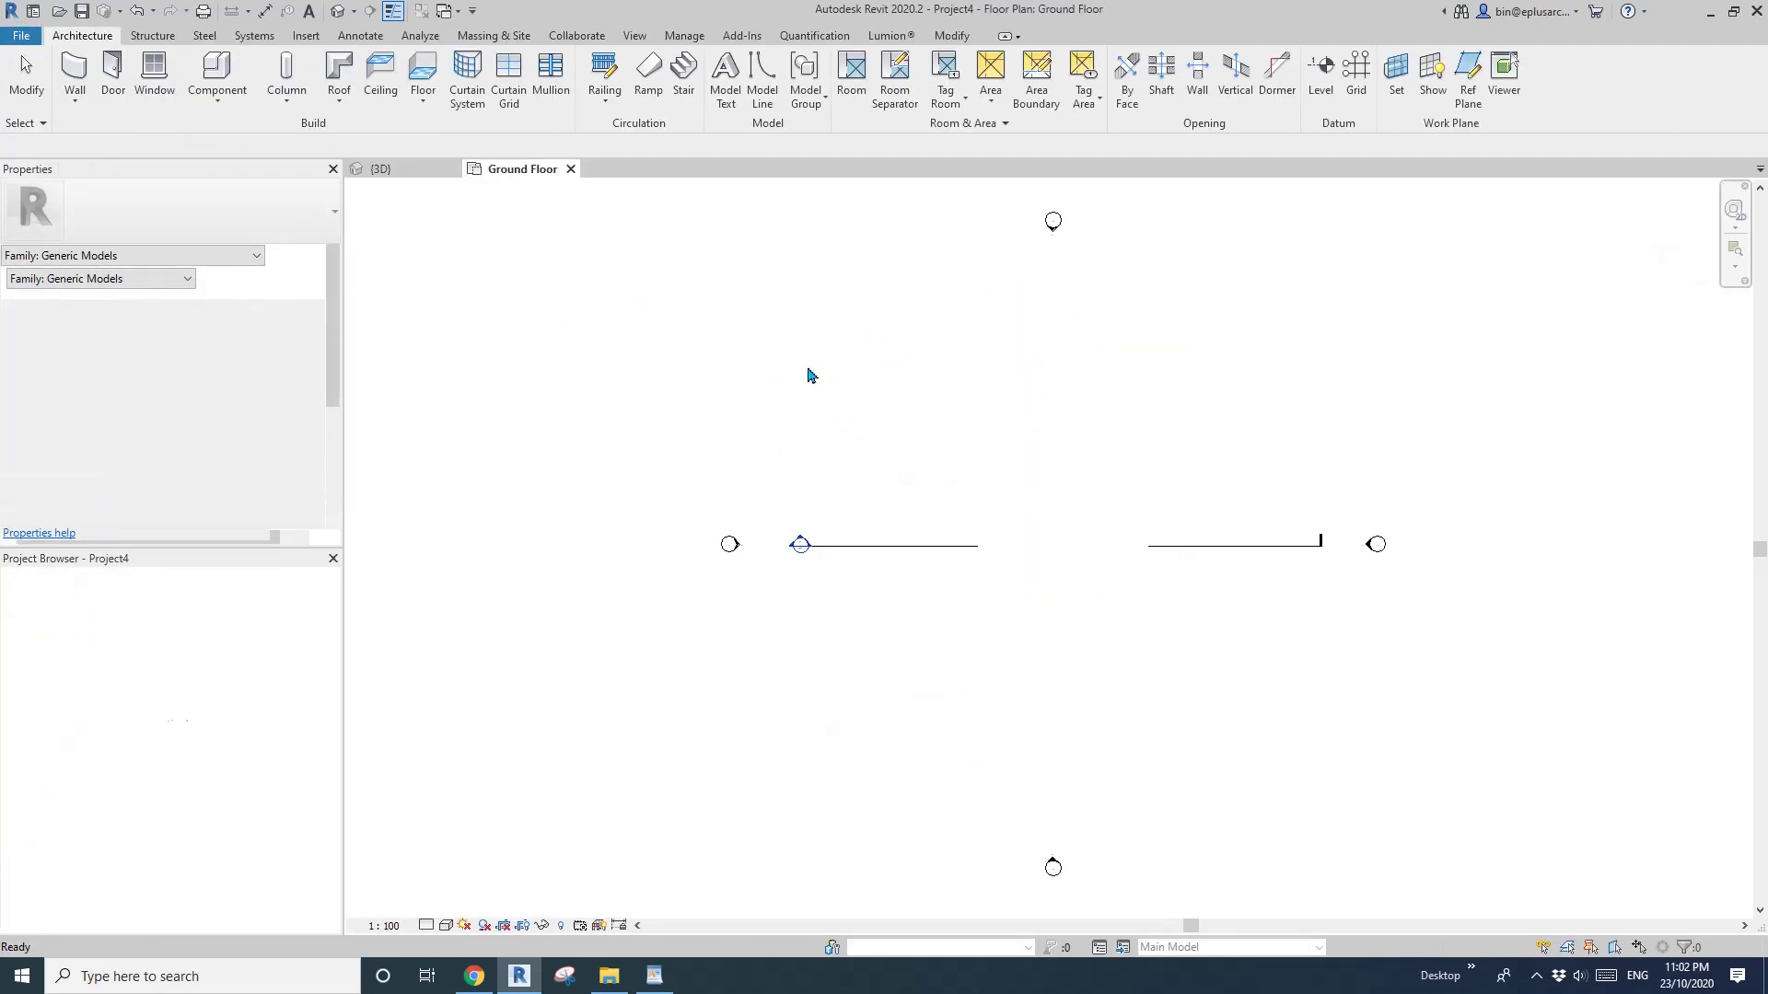
Load the corrugated panel family into the project, closing it without saving, and place one instance on the Ground Floor plan.
left_click(418, 172)
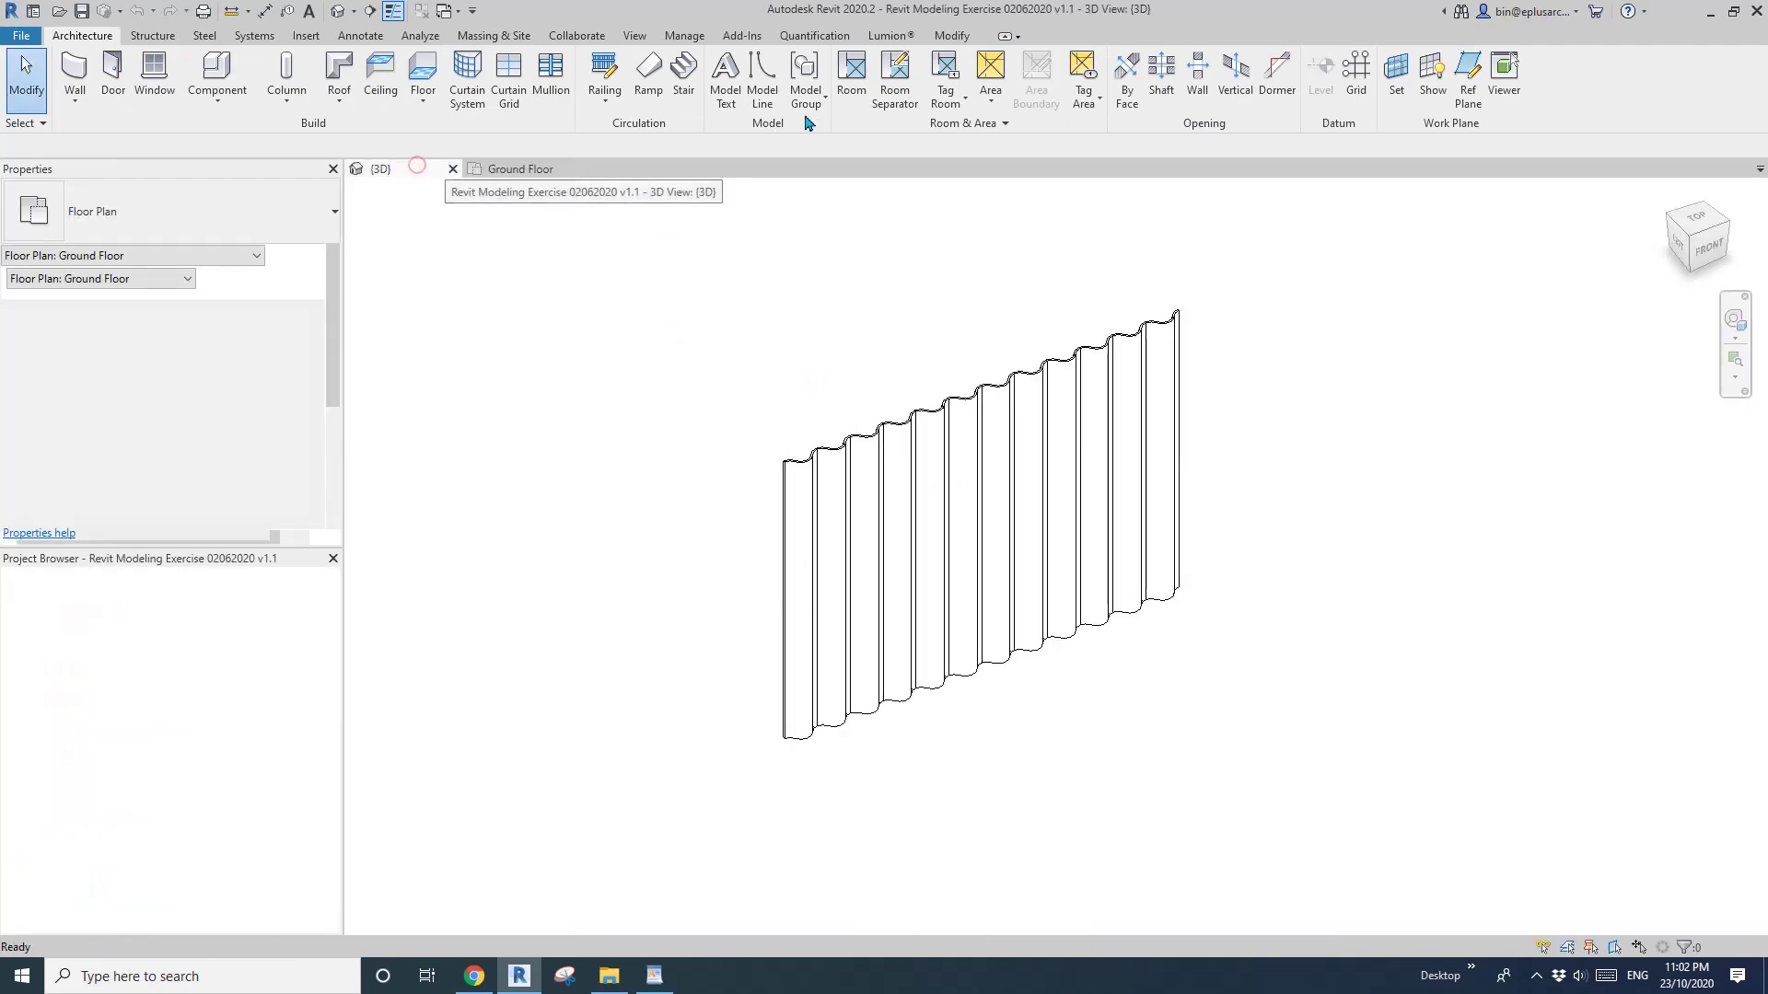
left_click(1286, 75)
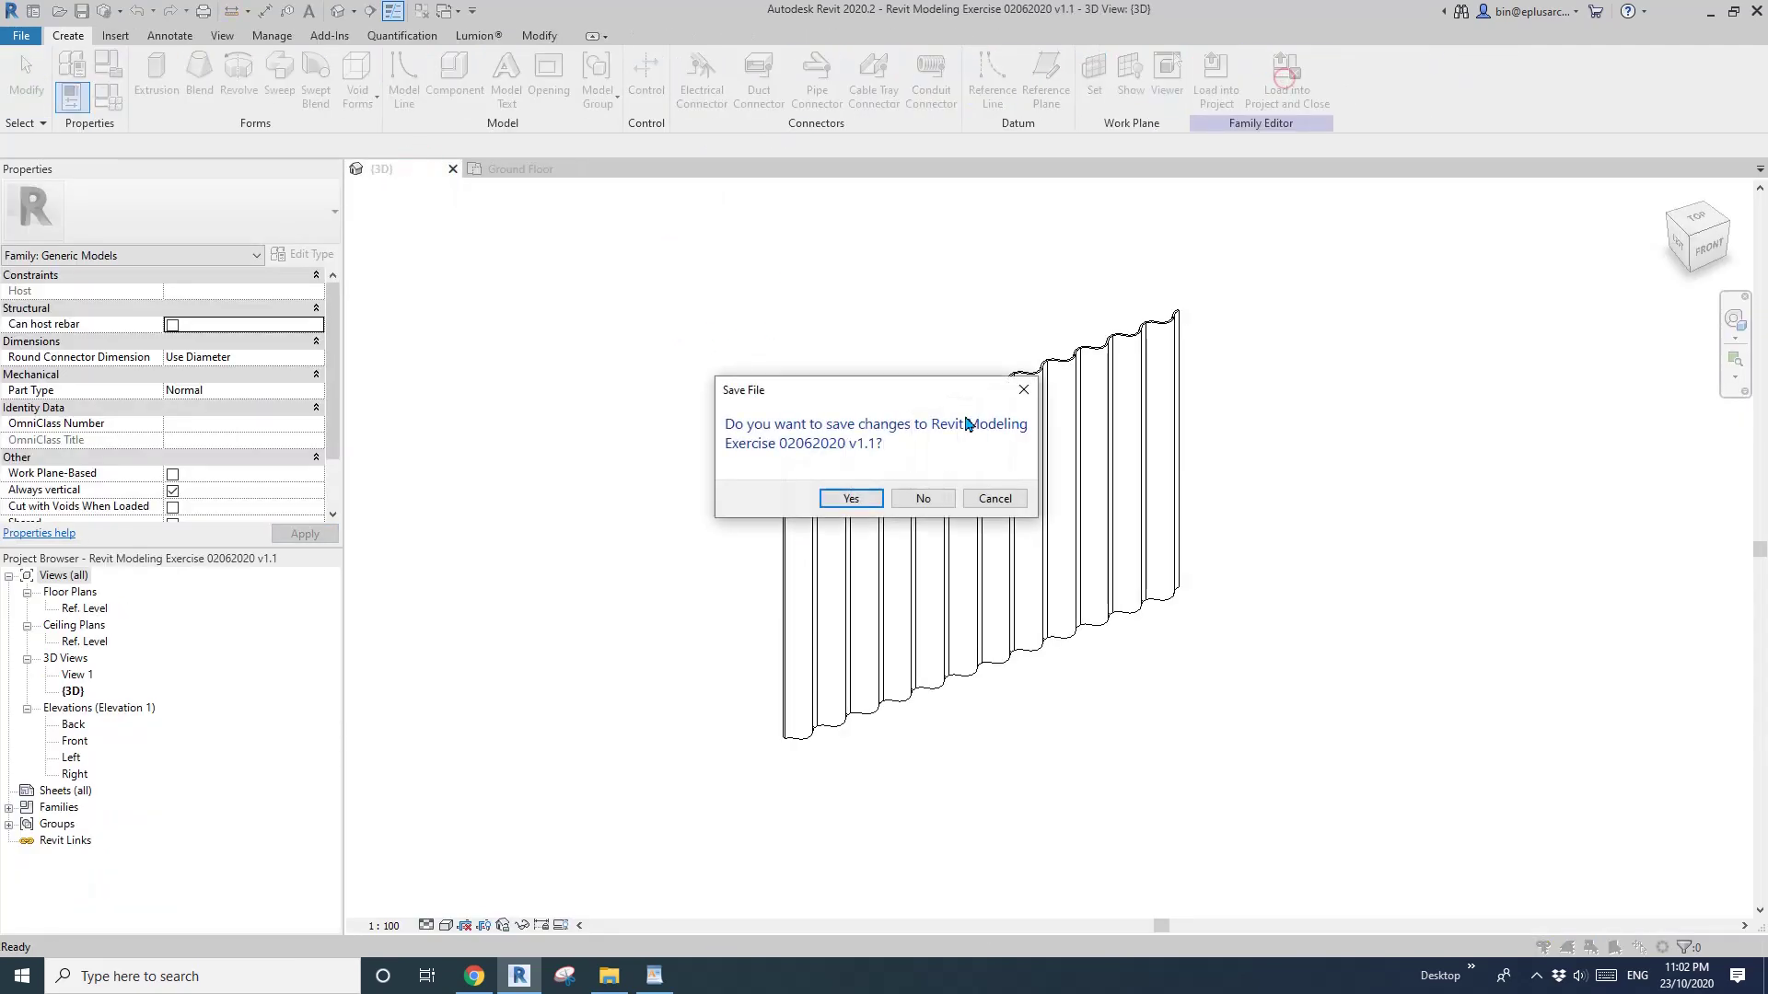
left_click(924, 499)
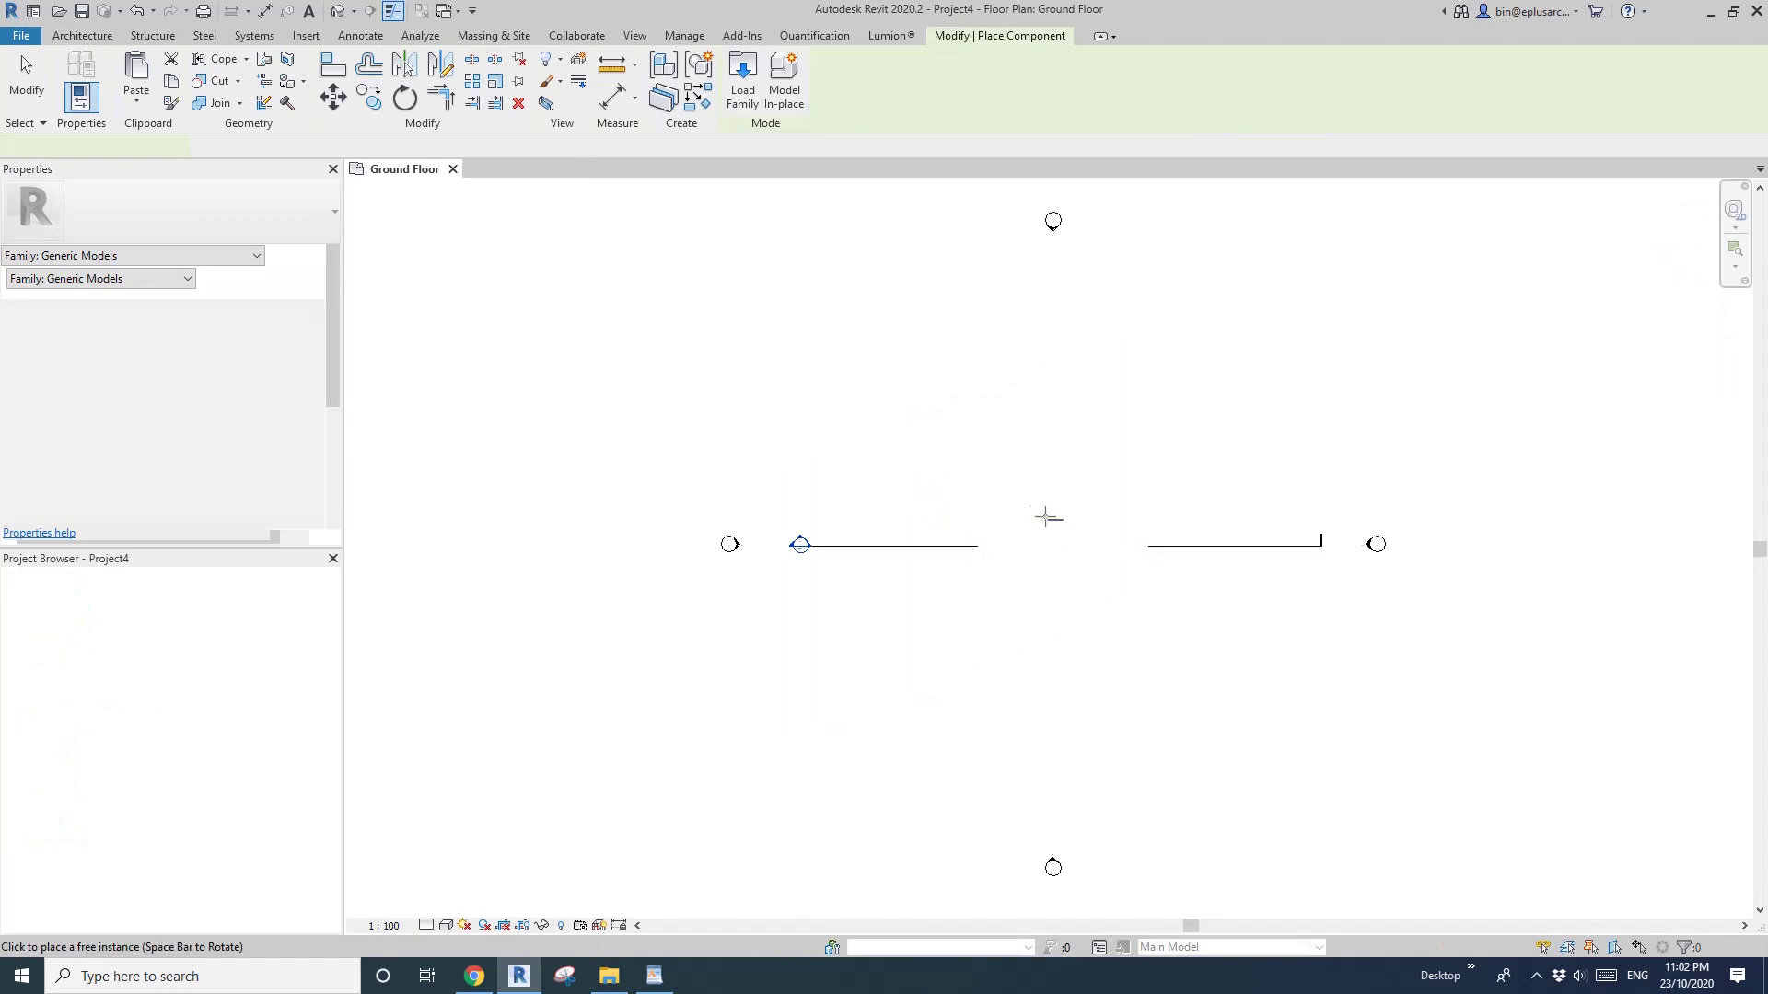
left_click(1040, 507)
key("Escape")
key("Escape")
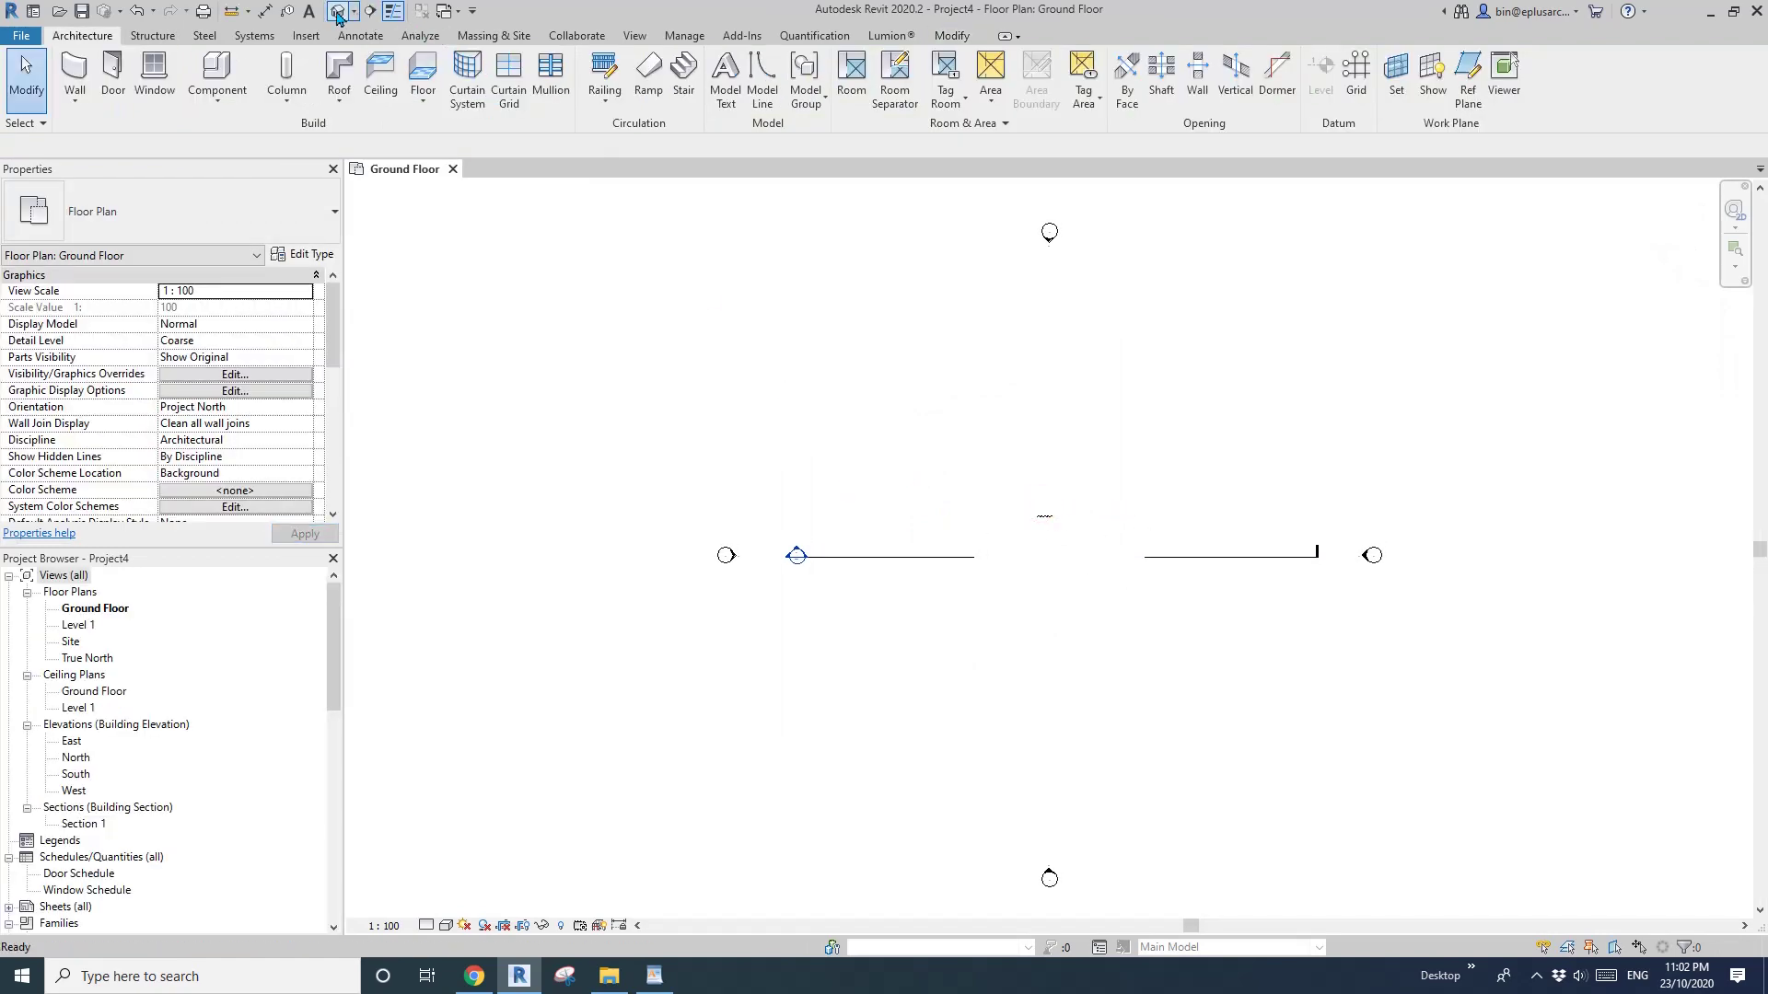
Examine the placed corrugated panel in the project's default 3D view.
left_click(339, 15)
scroll(1063, 557, "up", 7)
middle_click_drag(1085, 577, 1351, 559, "shift")
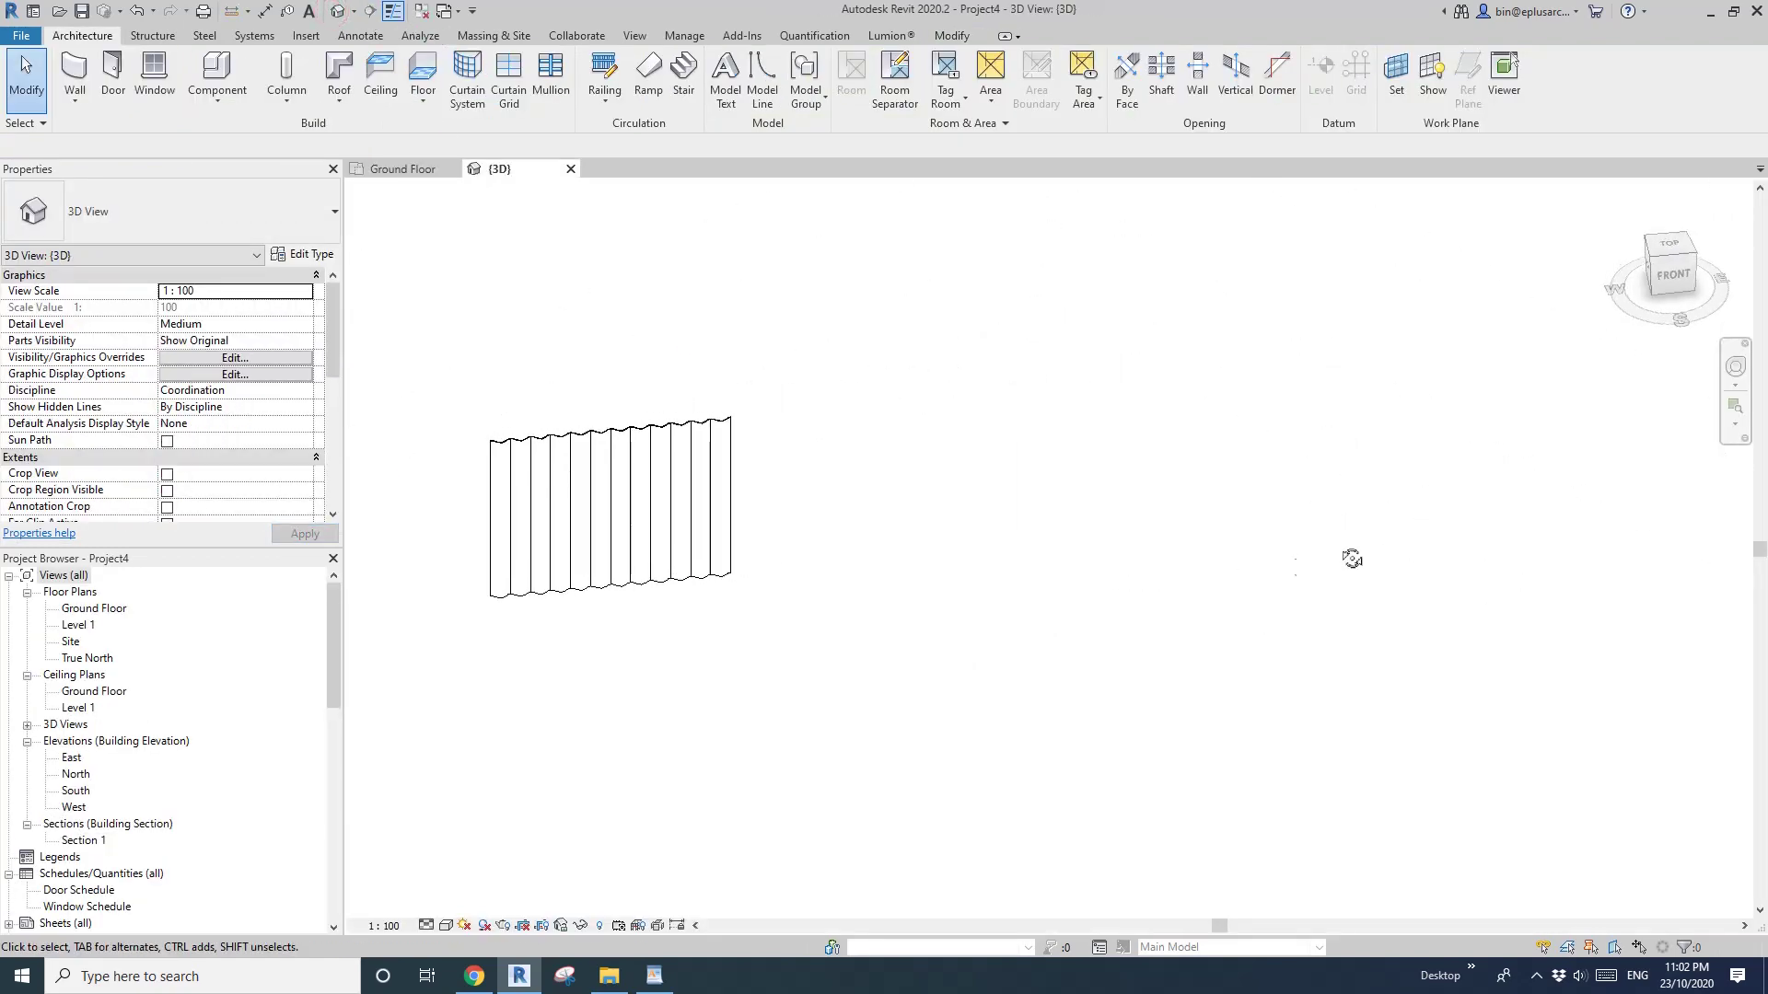
middle_click_drag(573, 523, 862, 530)
left_click(592, 516)
scroll(609, 528, "up", 2)
middle_click_drag(608, 528, 686, 533)
scroll(686, 533, "up", 1)
key("Escape")
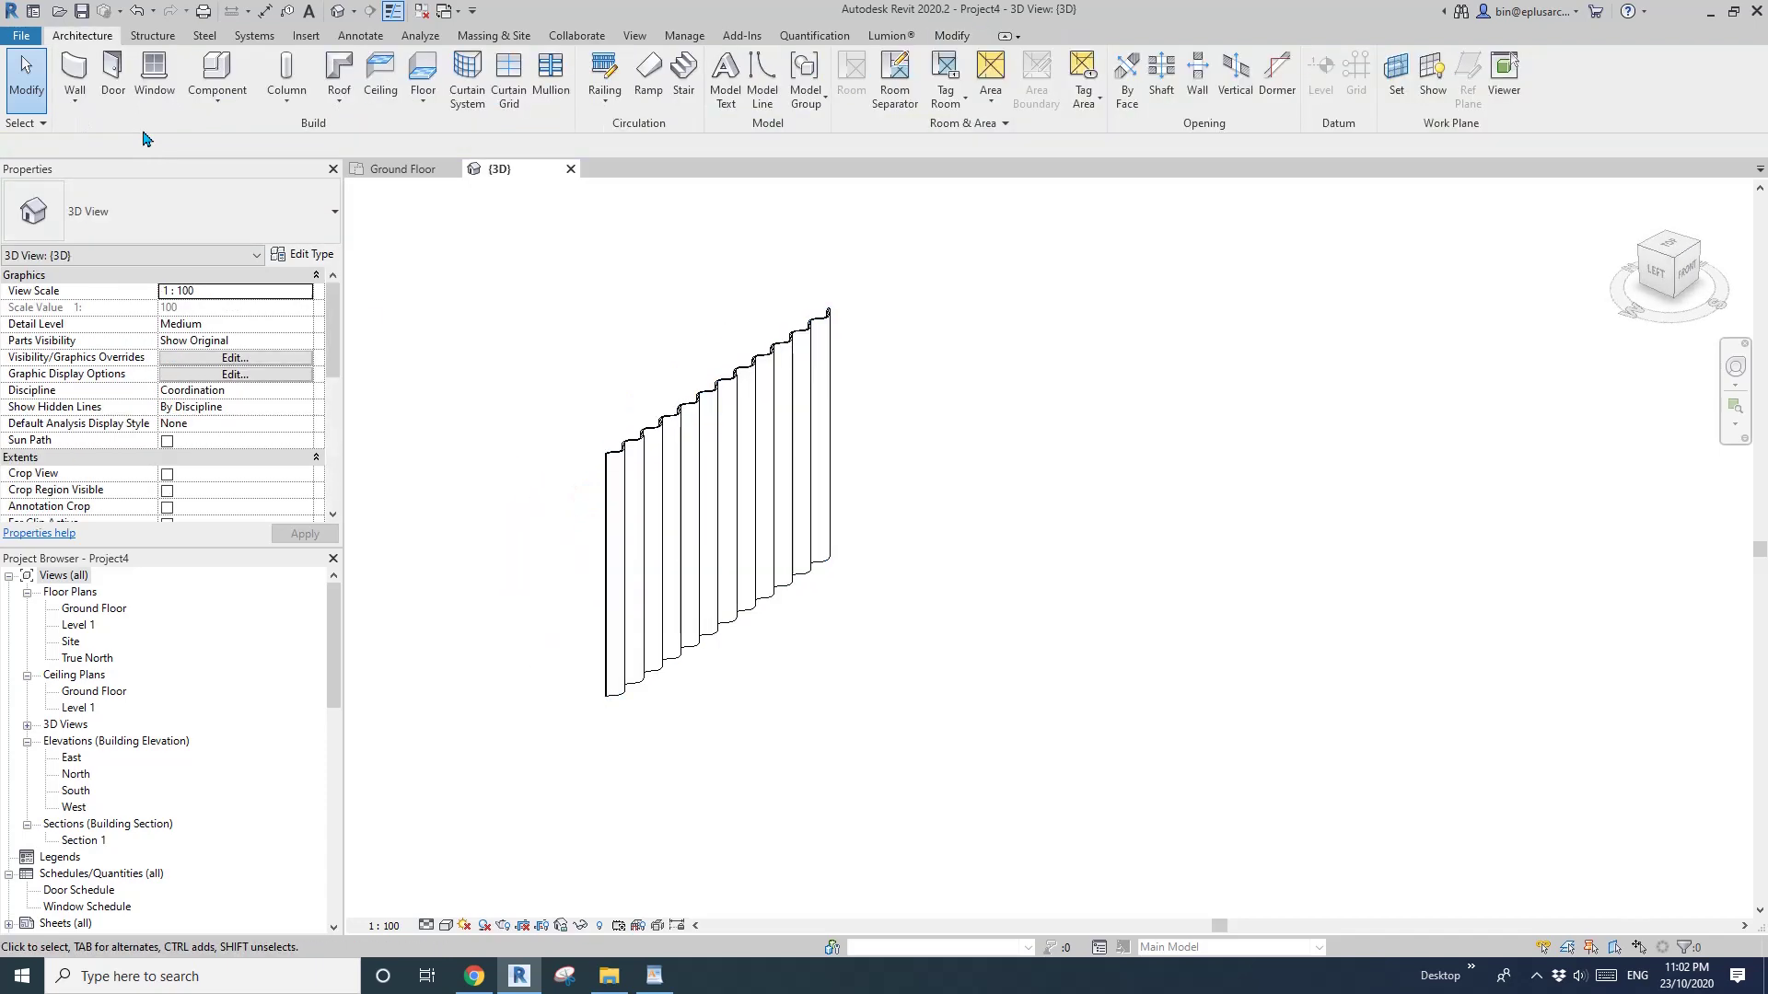
Create a new family from the Metric Generic Model face based template.
left_click(26, 44)
mouse_move(41, 154)
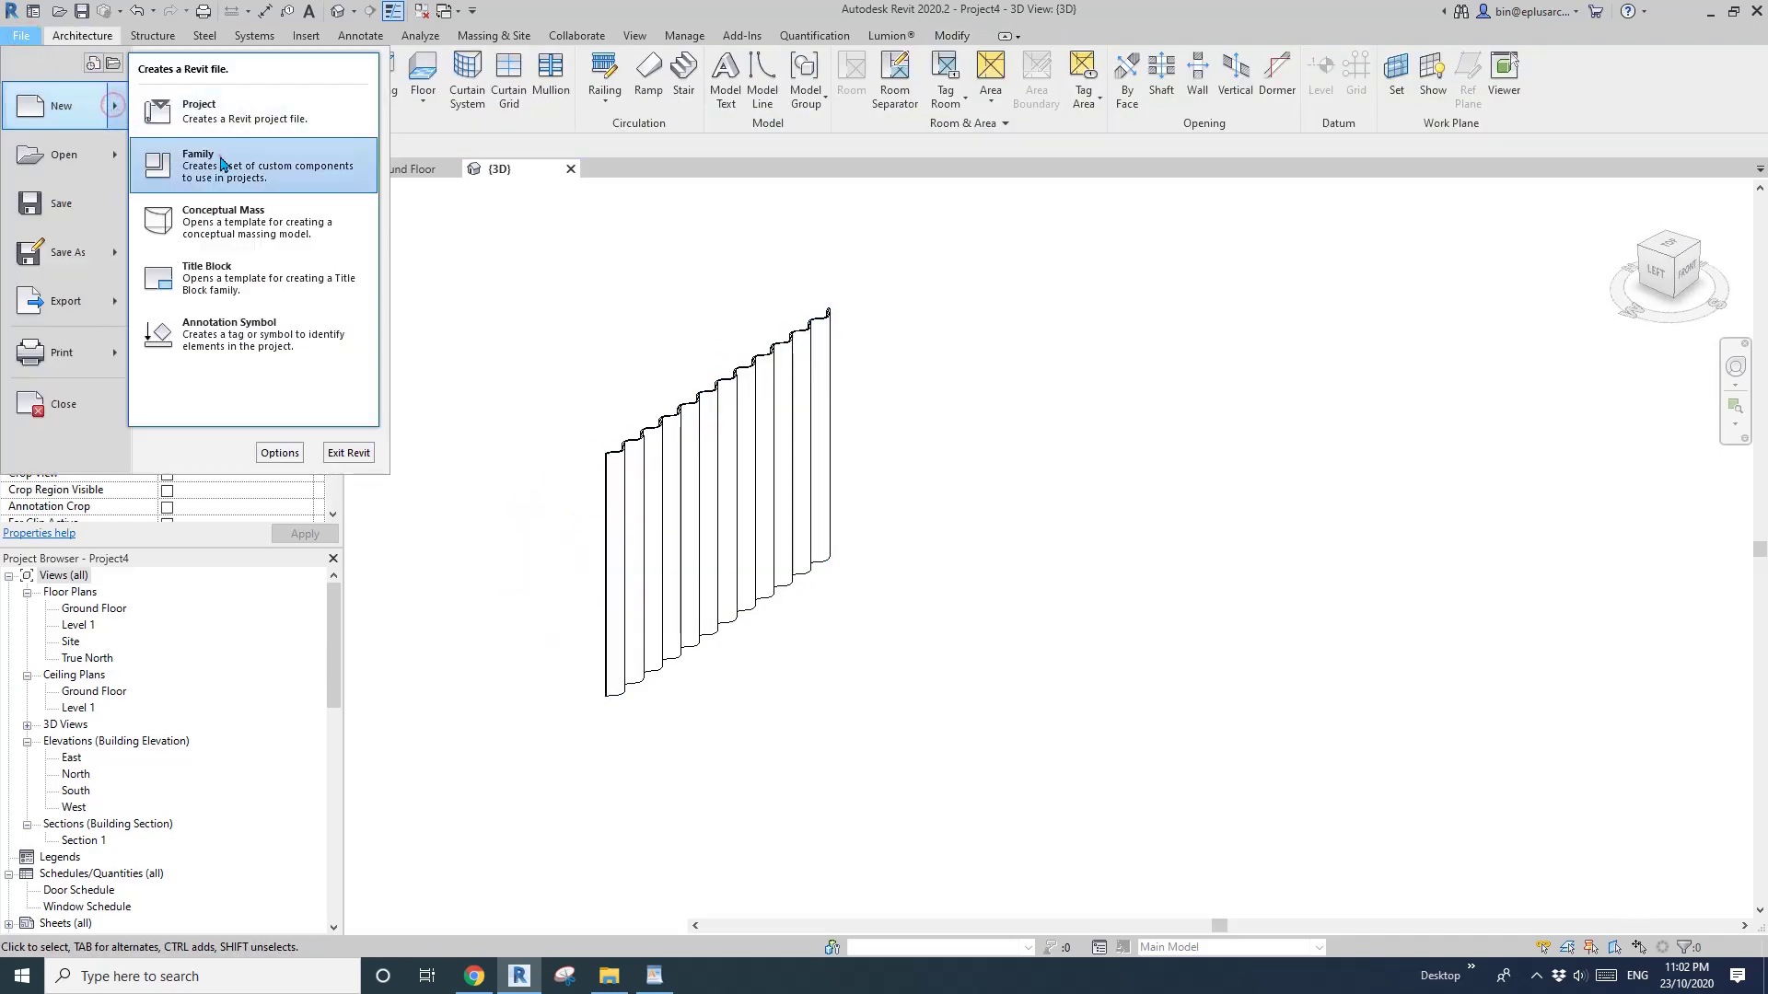
left_click(219, 154)
scroll(750, 561, "down", 6)
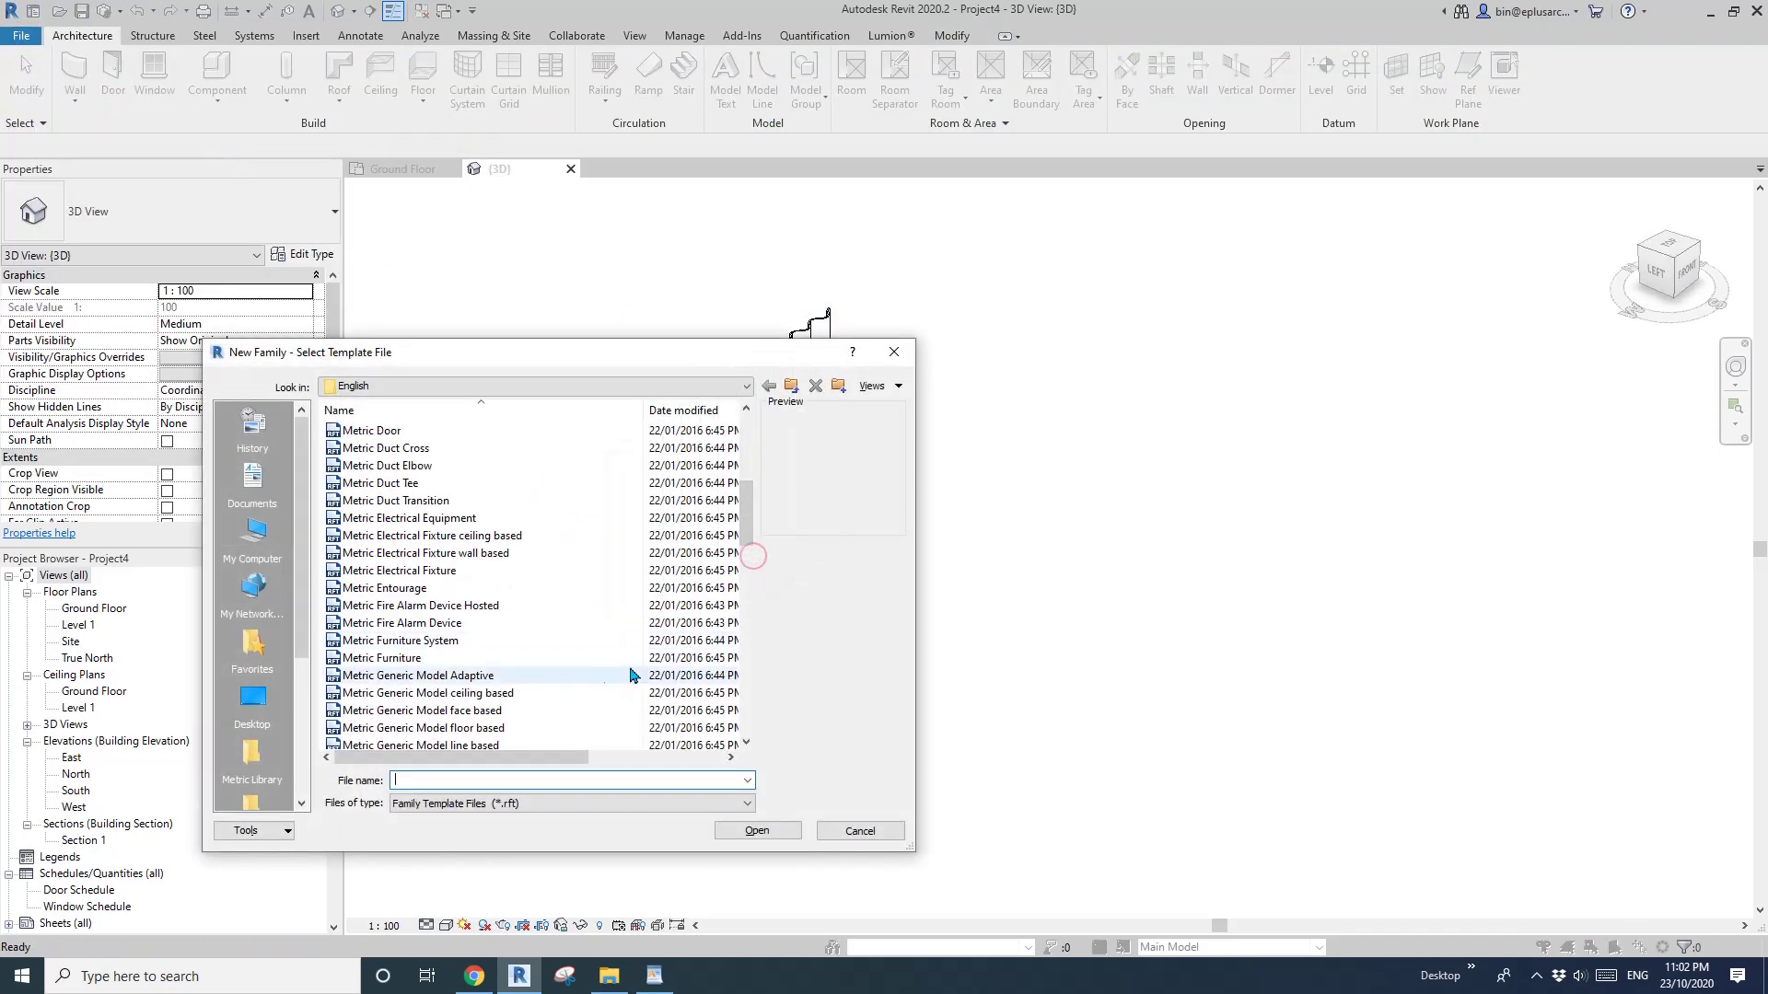
left_click(463, 712)
left_click(727, 829)
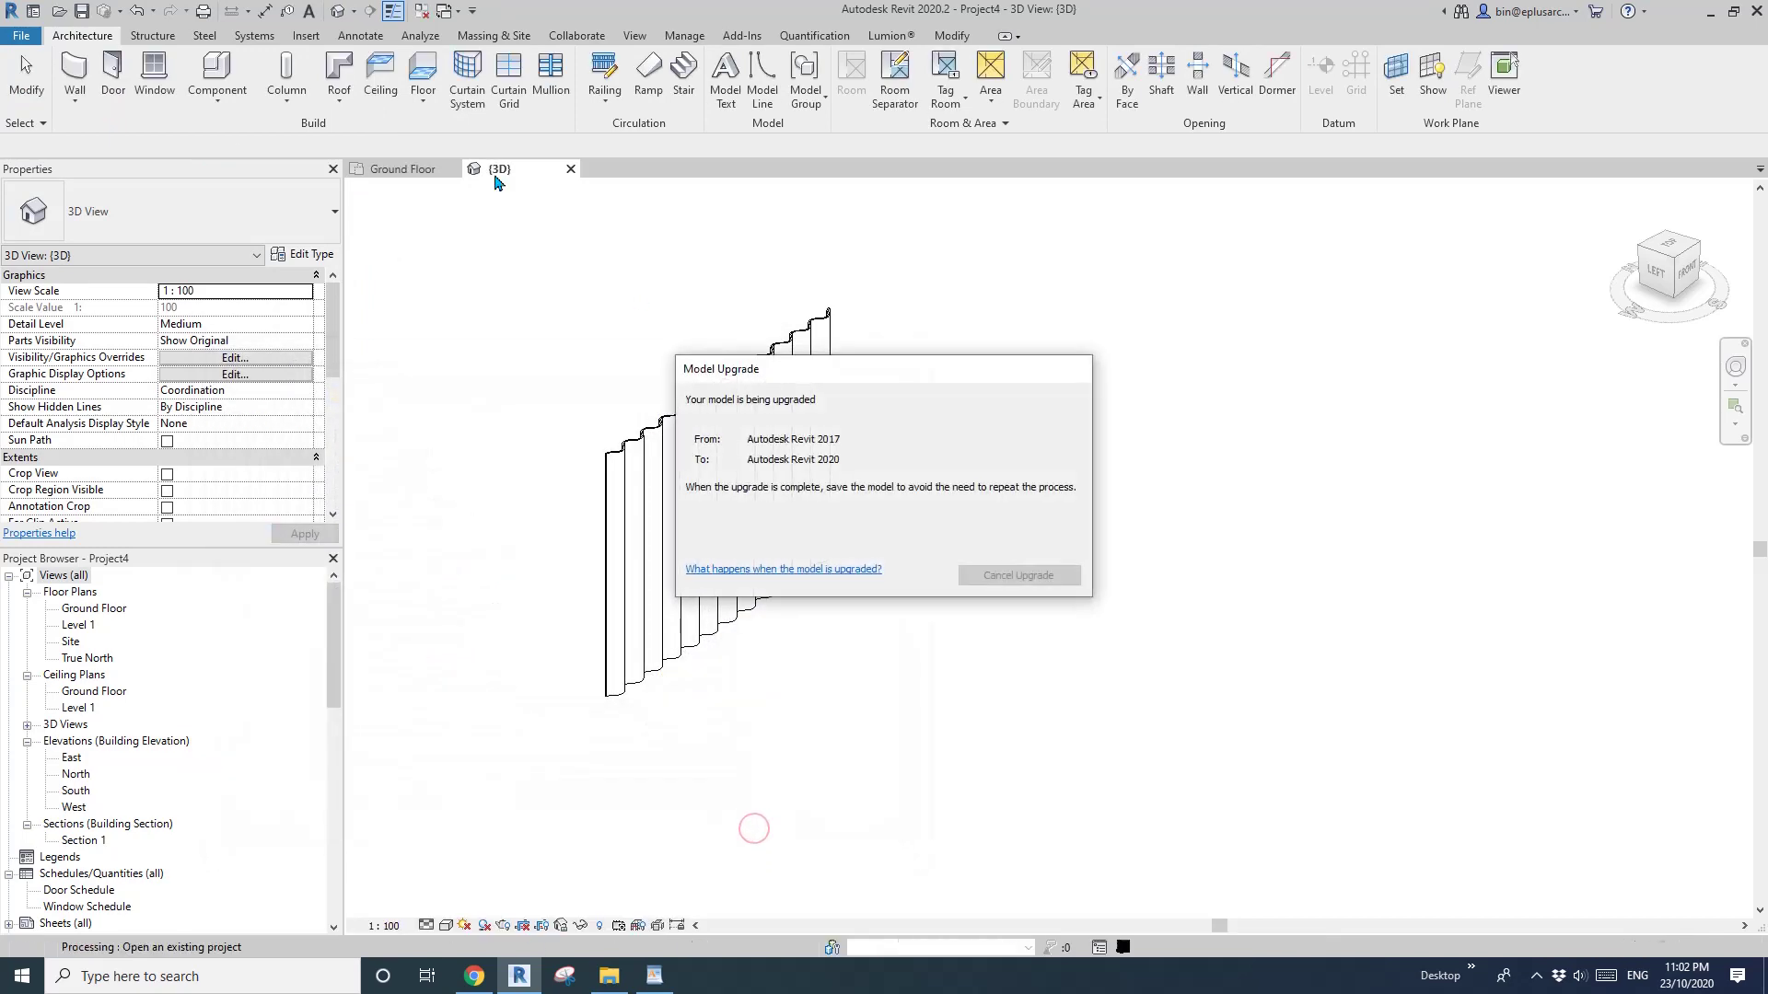
Create a rectangular void extrusion of about 300 by 280, 250 deep, near the centre of the host on Ref. Level.
left_click(357, 87)
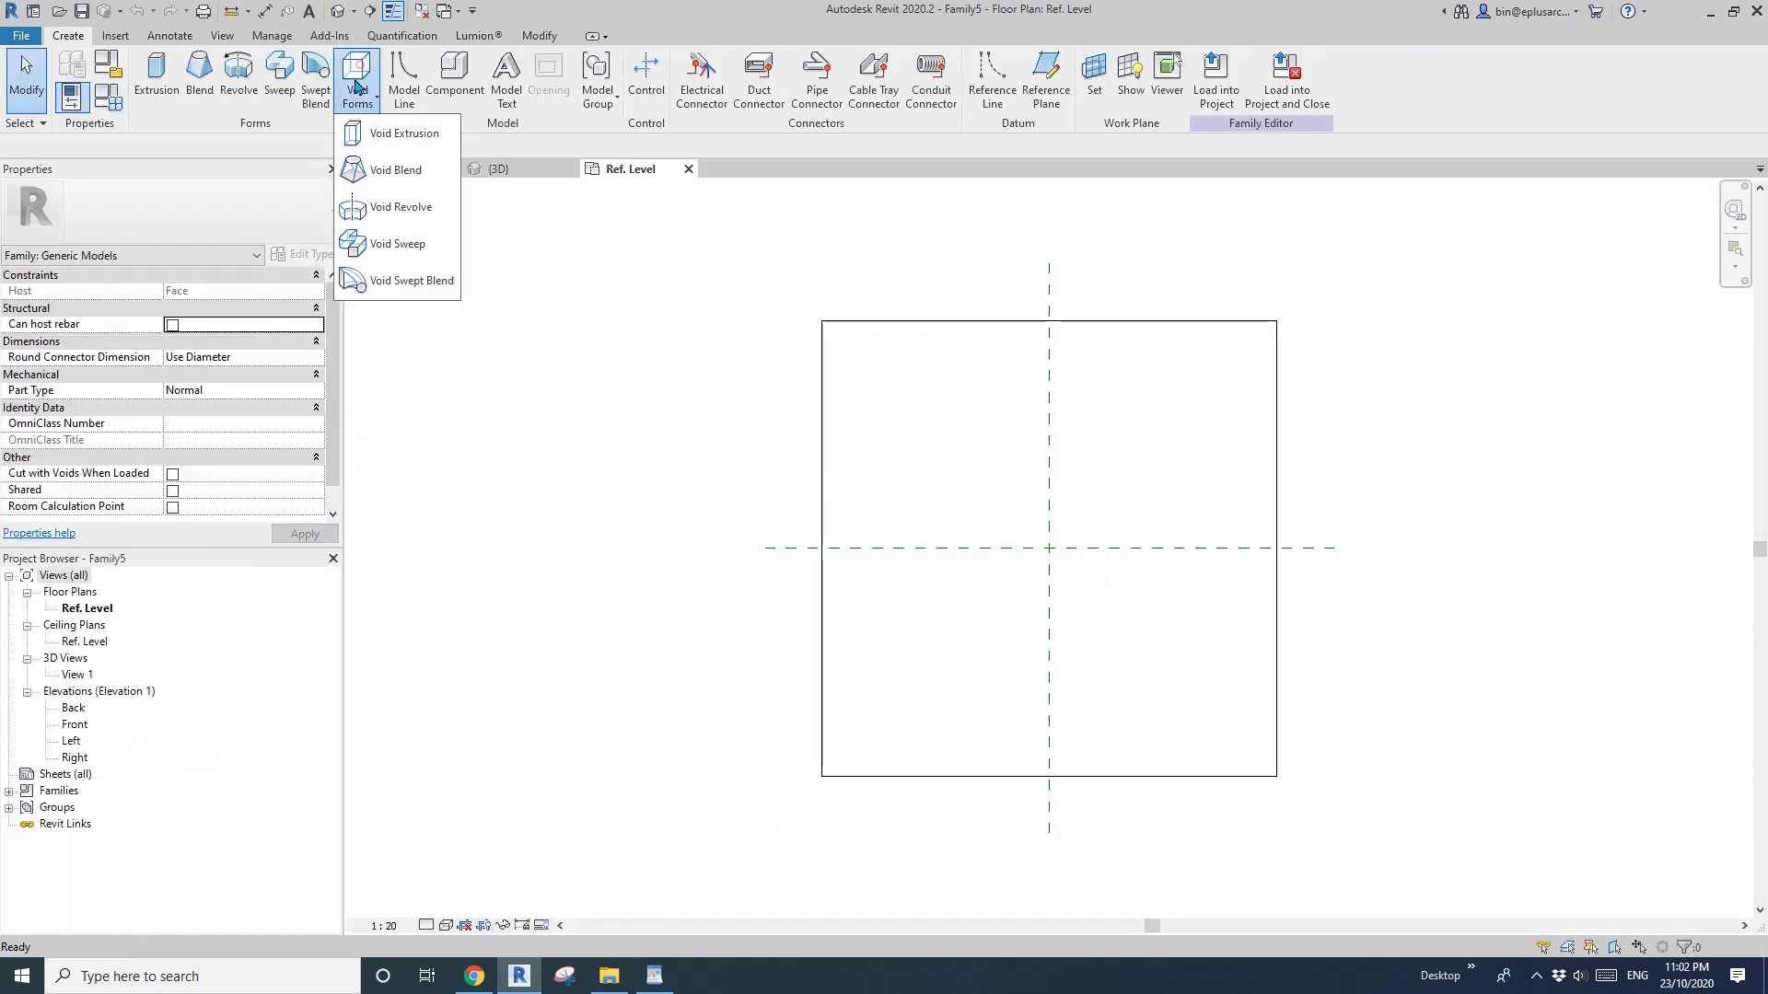
left_click(378, 135)
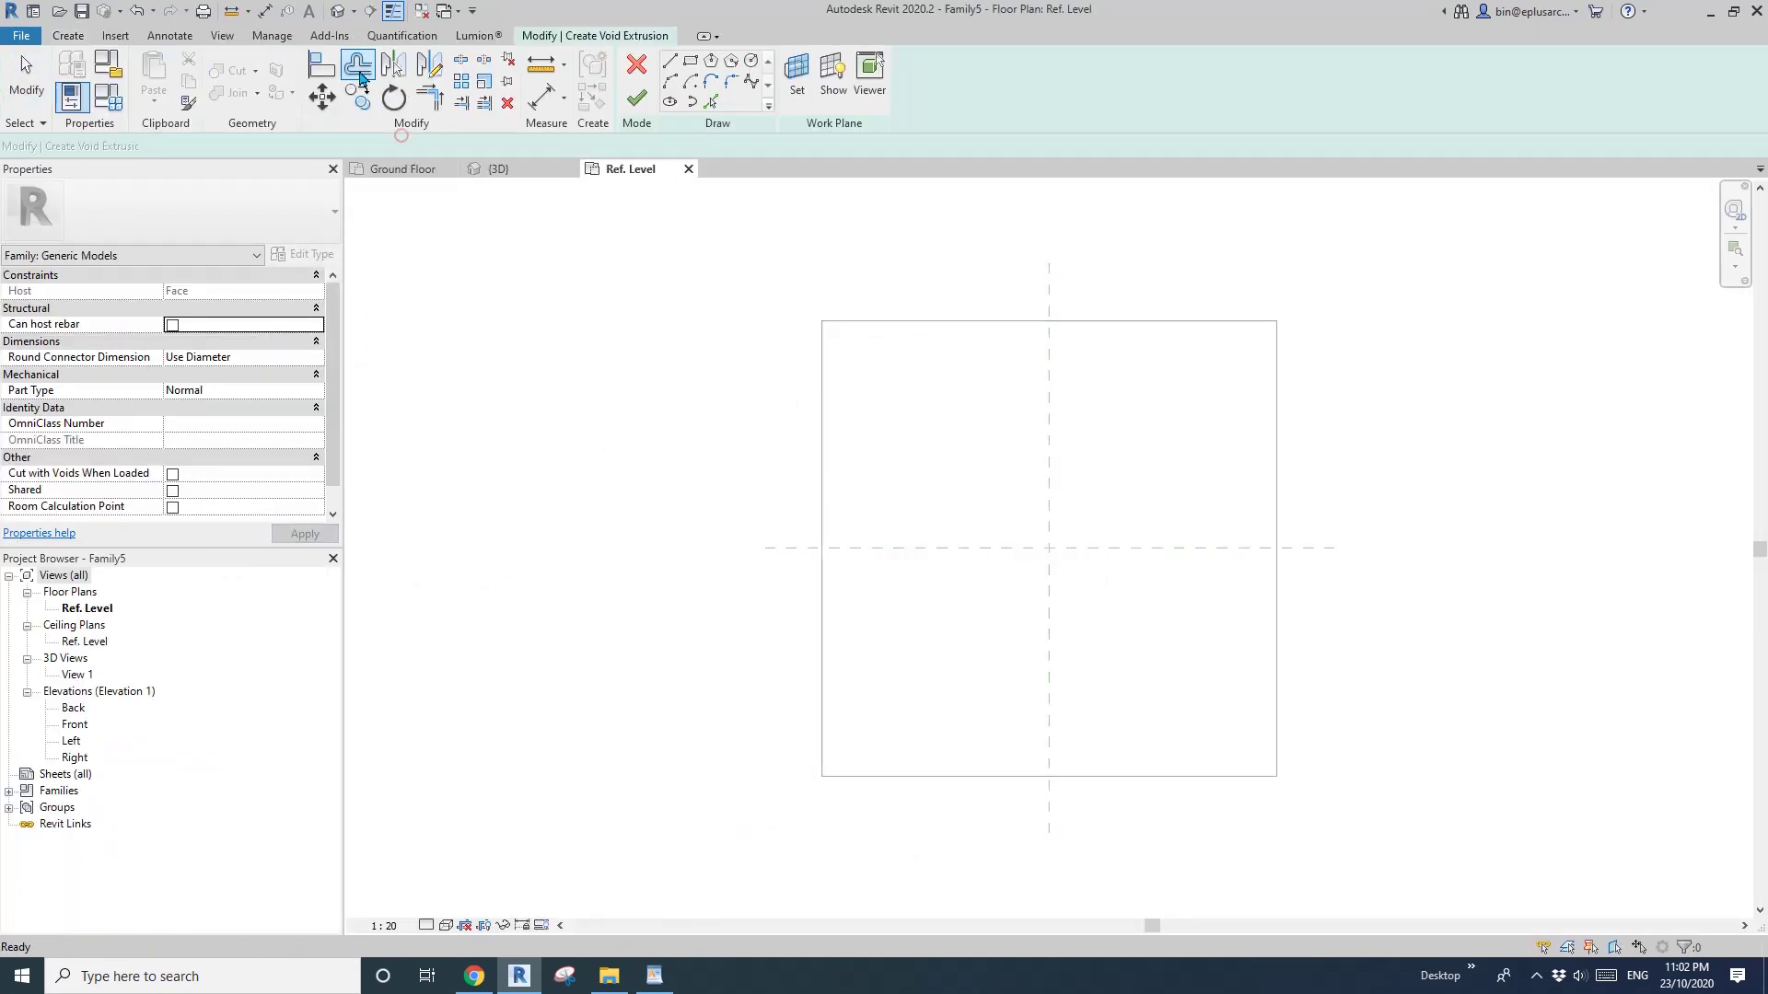
left_click(692, 64)
scroll(1024, 520, "up", 3)
left_click(1014, 514)
left_click(1088, 583)
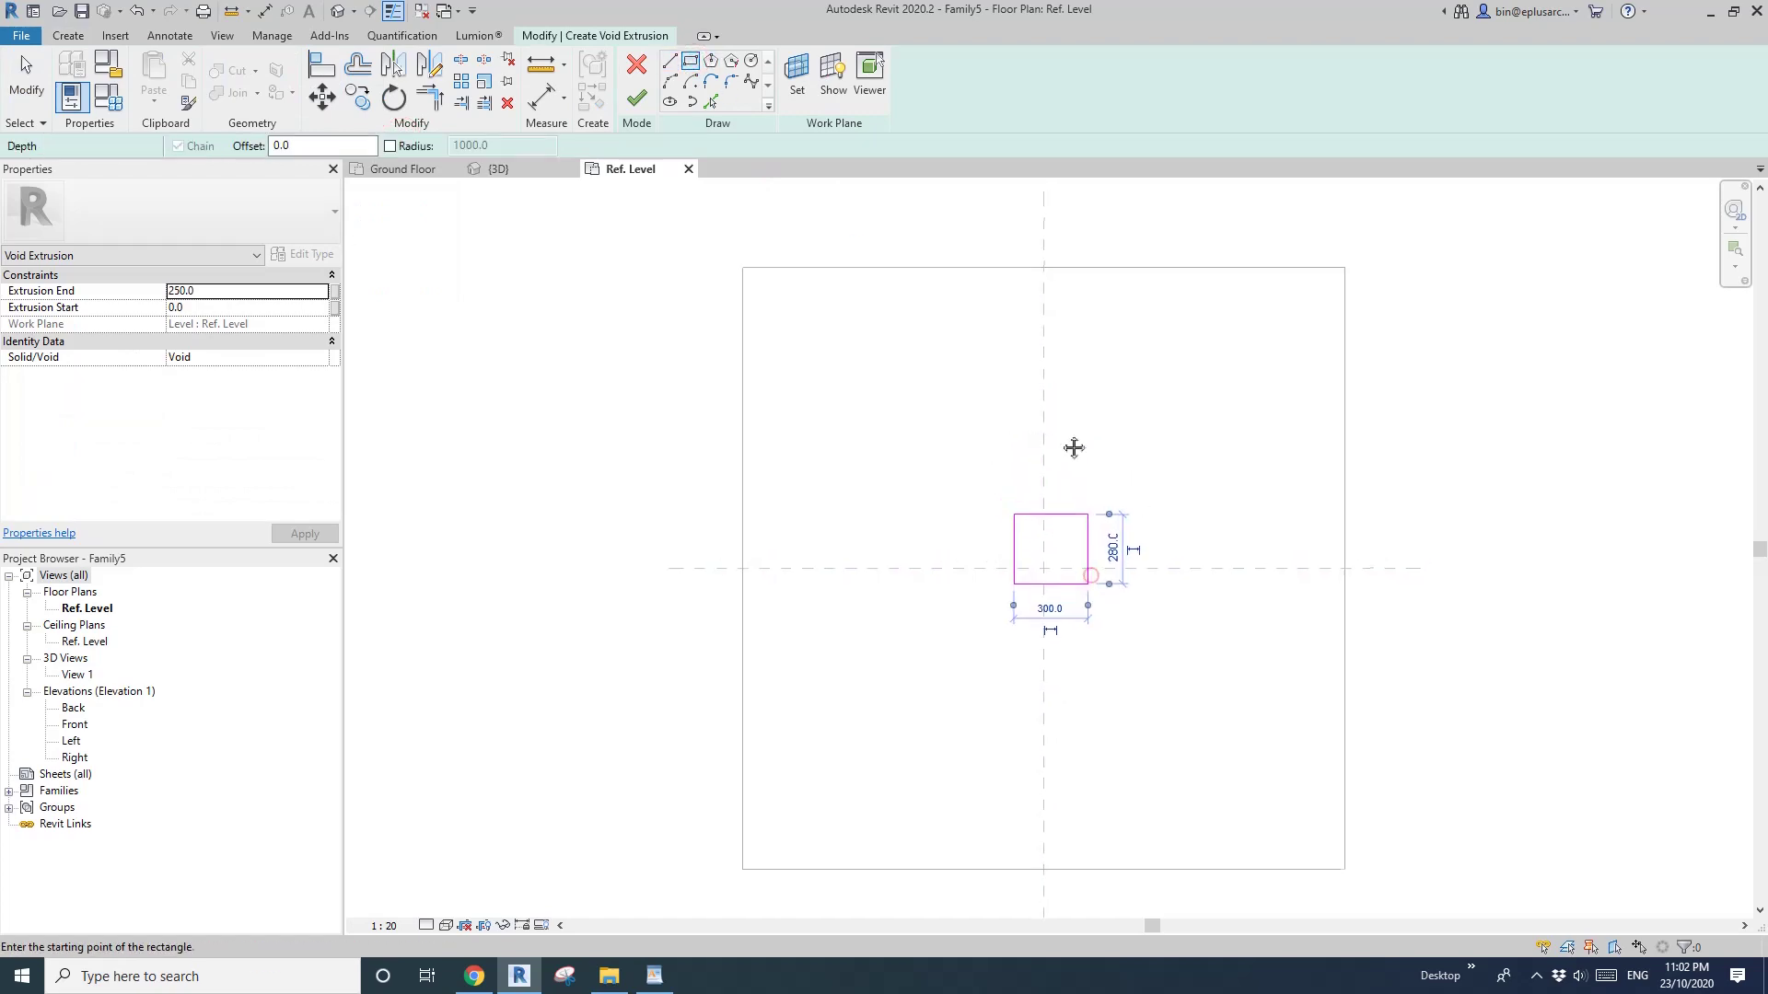
left_click(636, 99)
In the 3D view, stretch the void's lower end down through the host block to an extrusion start of about -402.
left_click(338, 11)
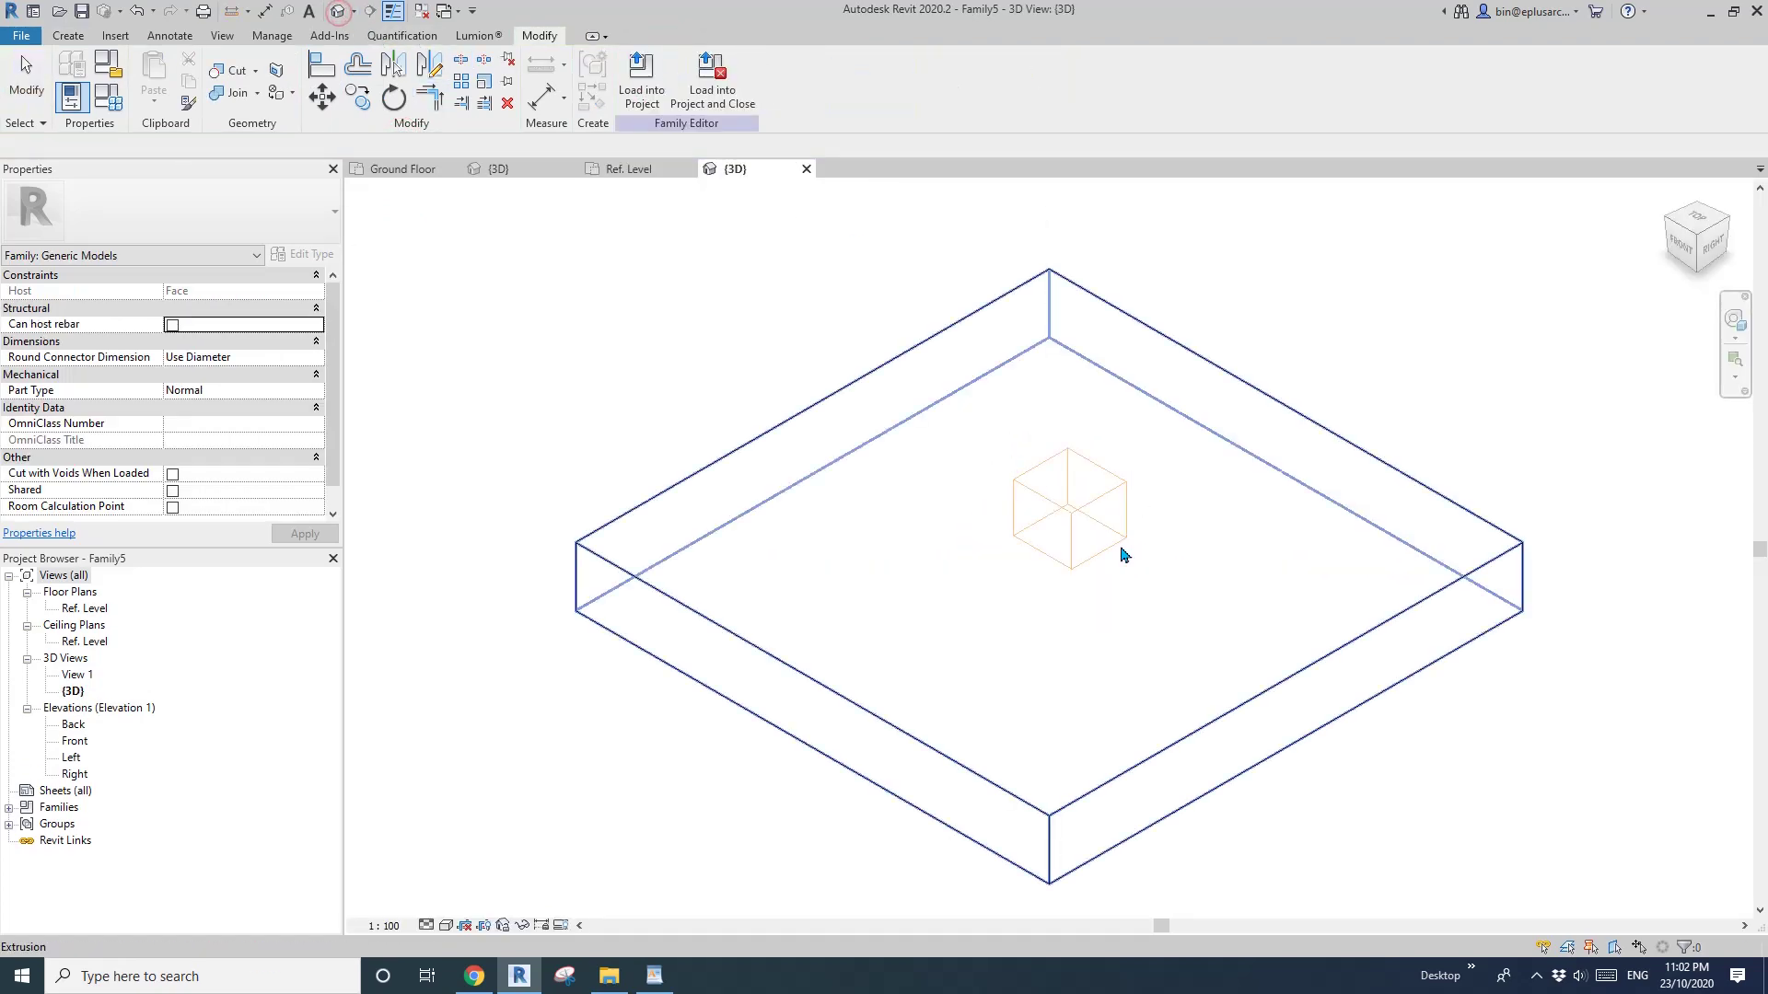
left_click(1120, 491)
middle_click_drag(1175, 571, 1195, 406, "shift")
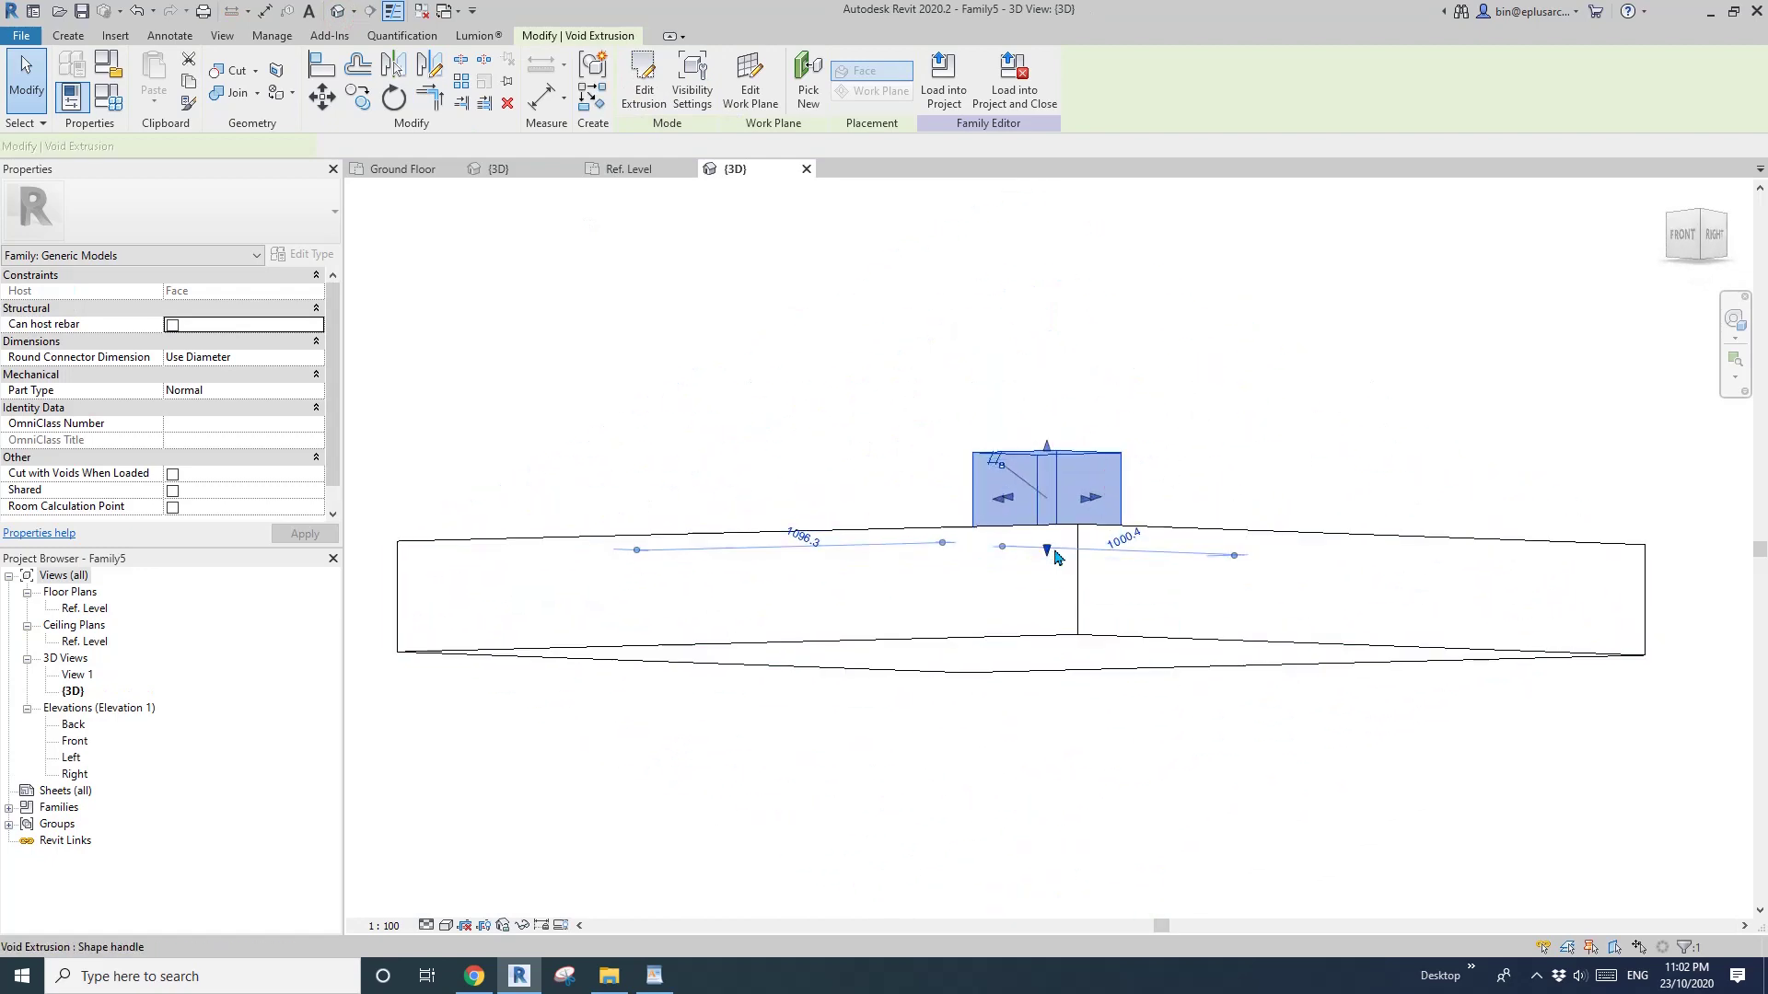
middle_click_drag(1063, 654, 1195, 473, "shift")
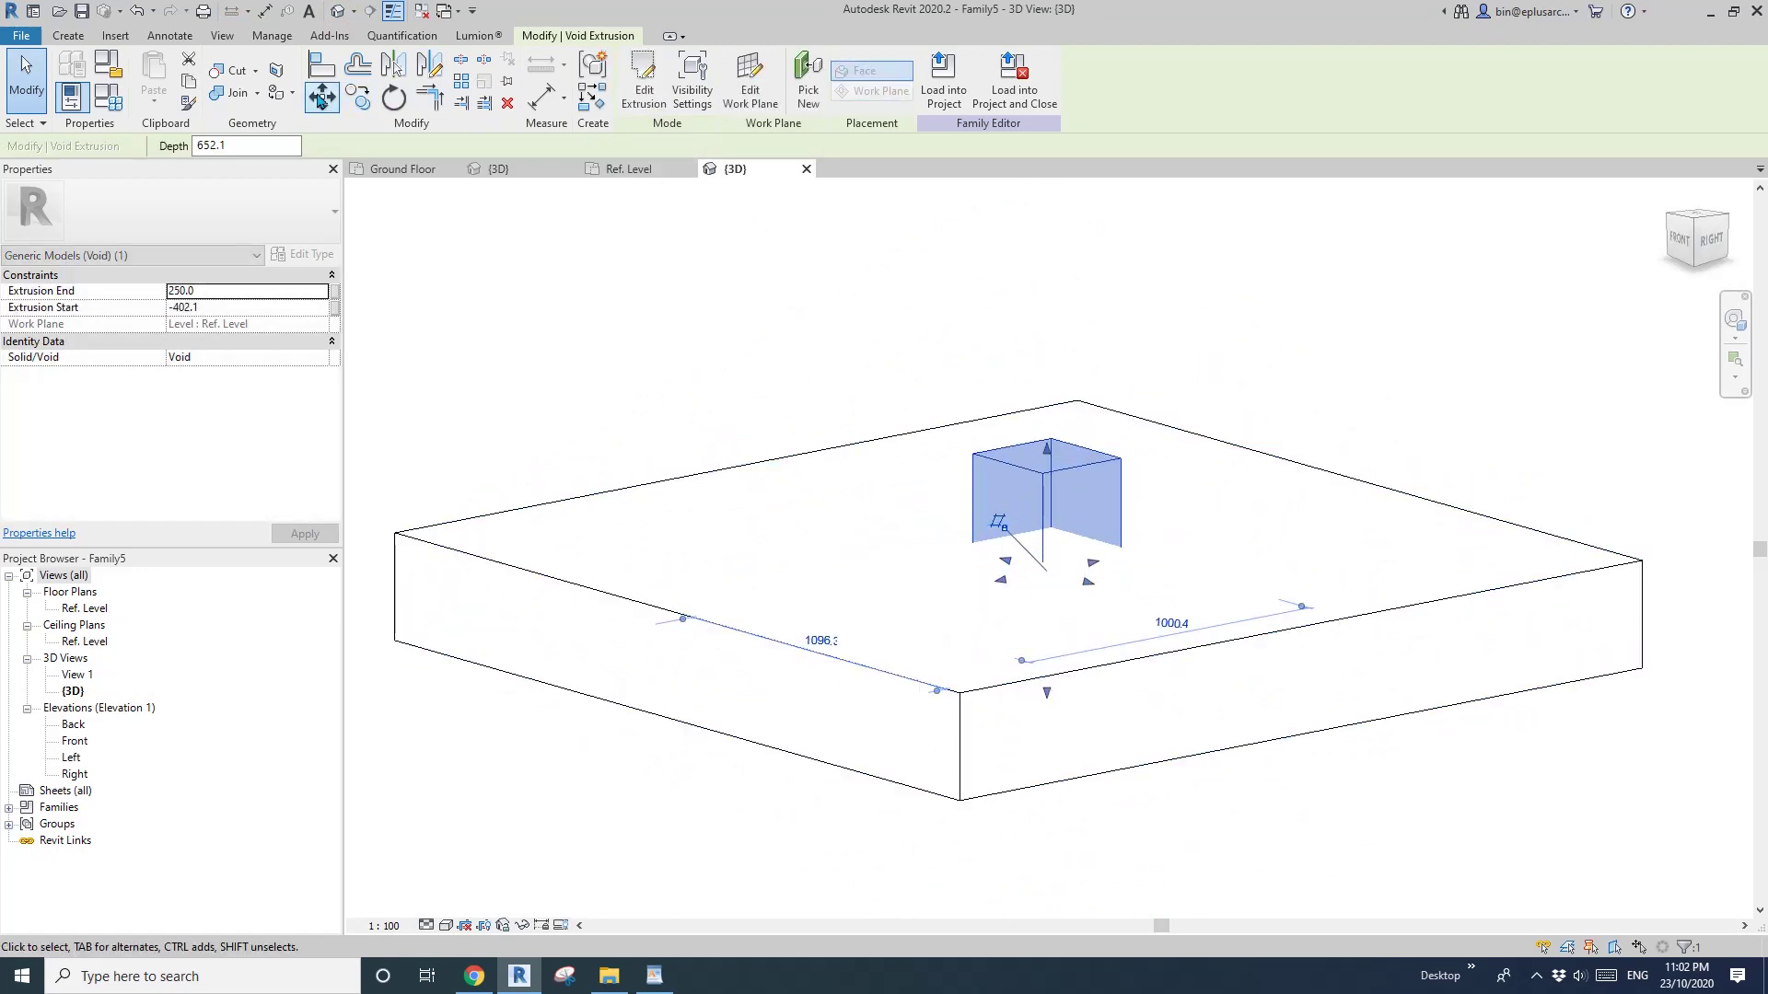
key("Escape")
Cut the host block with the void extrusion using Cut Geometry.
key("c")
key("g")
left_click(1303, 478)
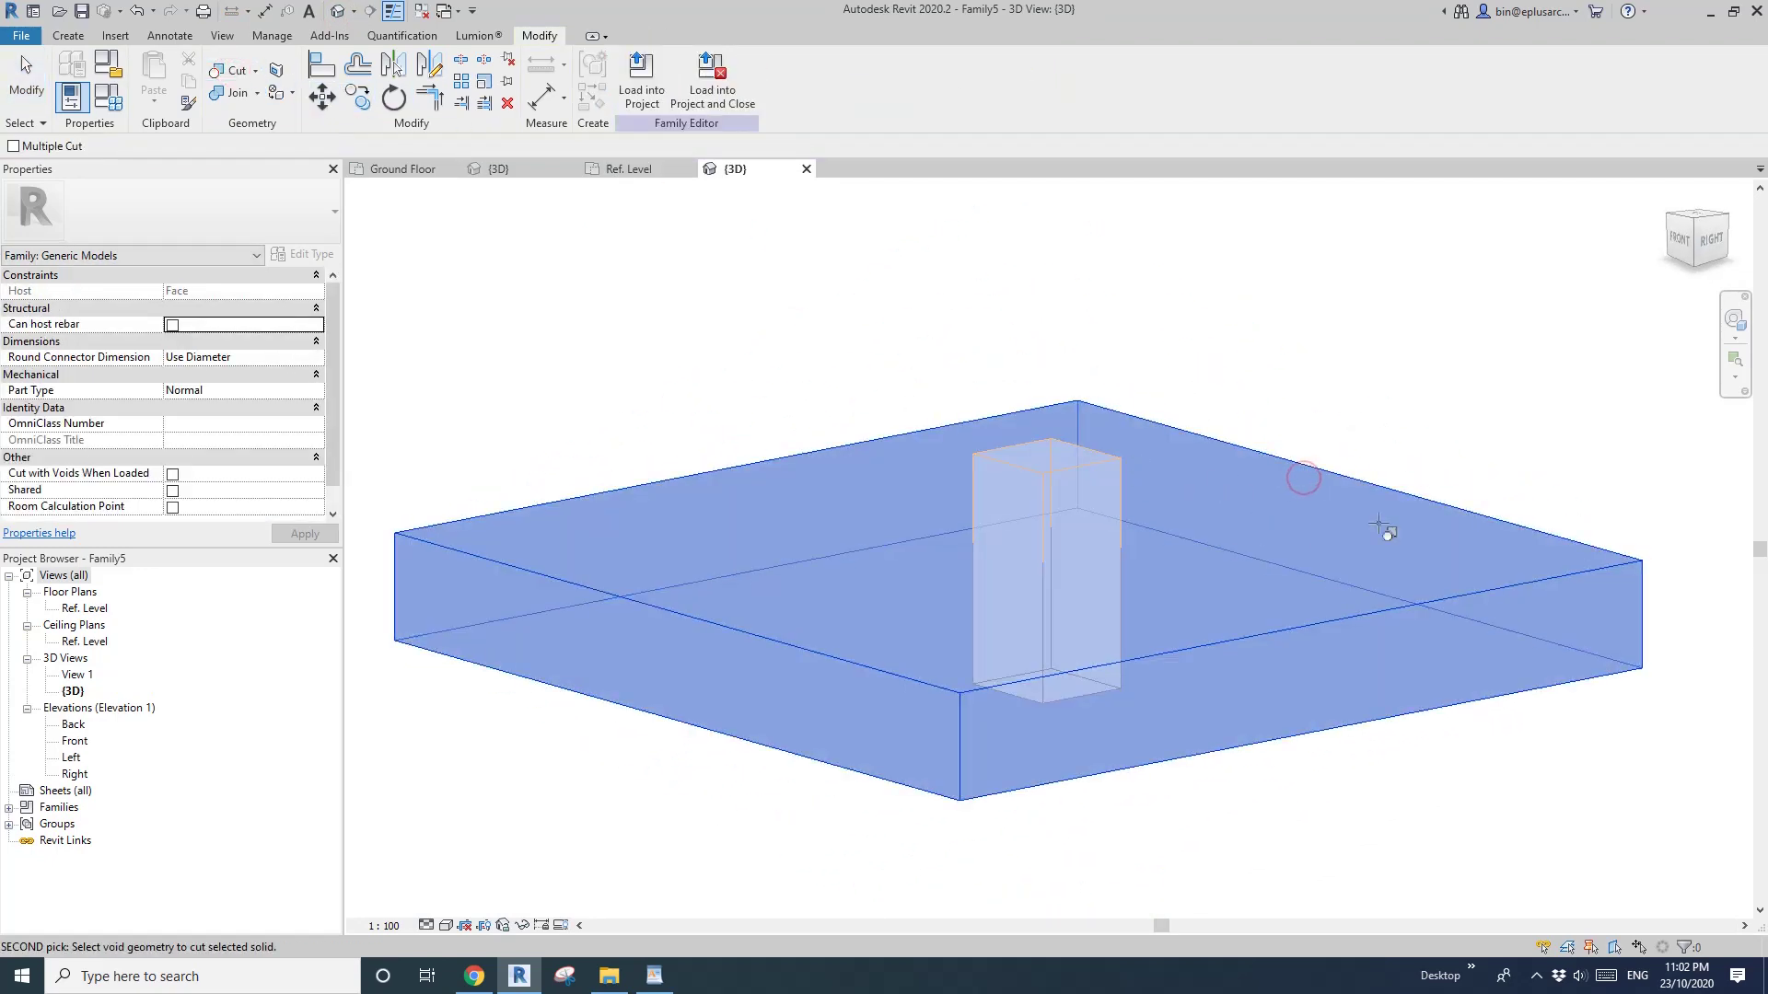
left_click(1121, 477)
middle_click_drag(1124, 466, 993, 462)
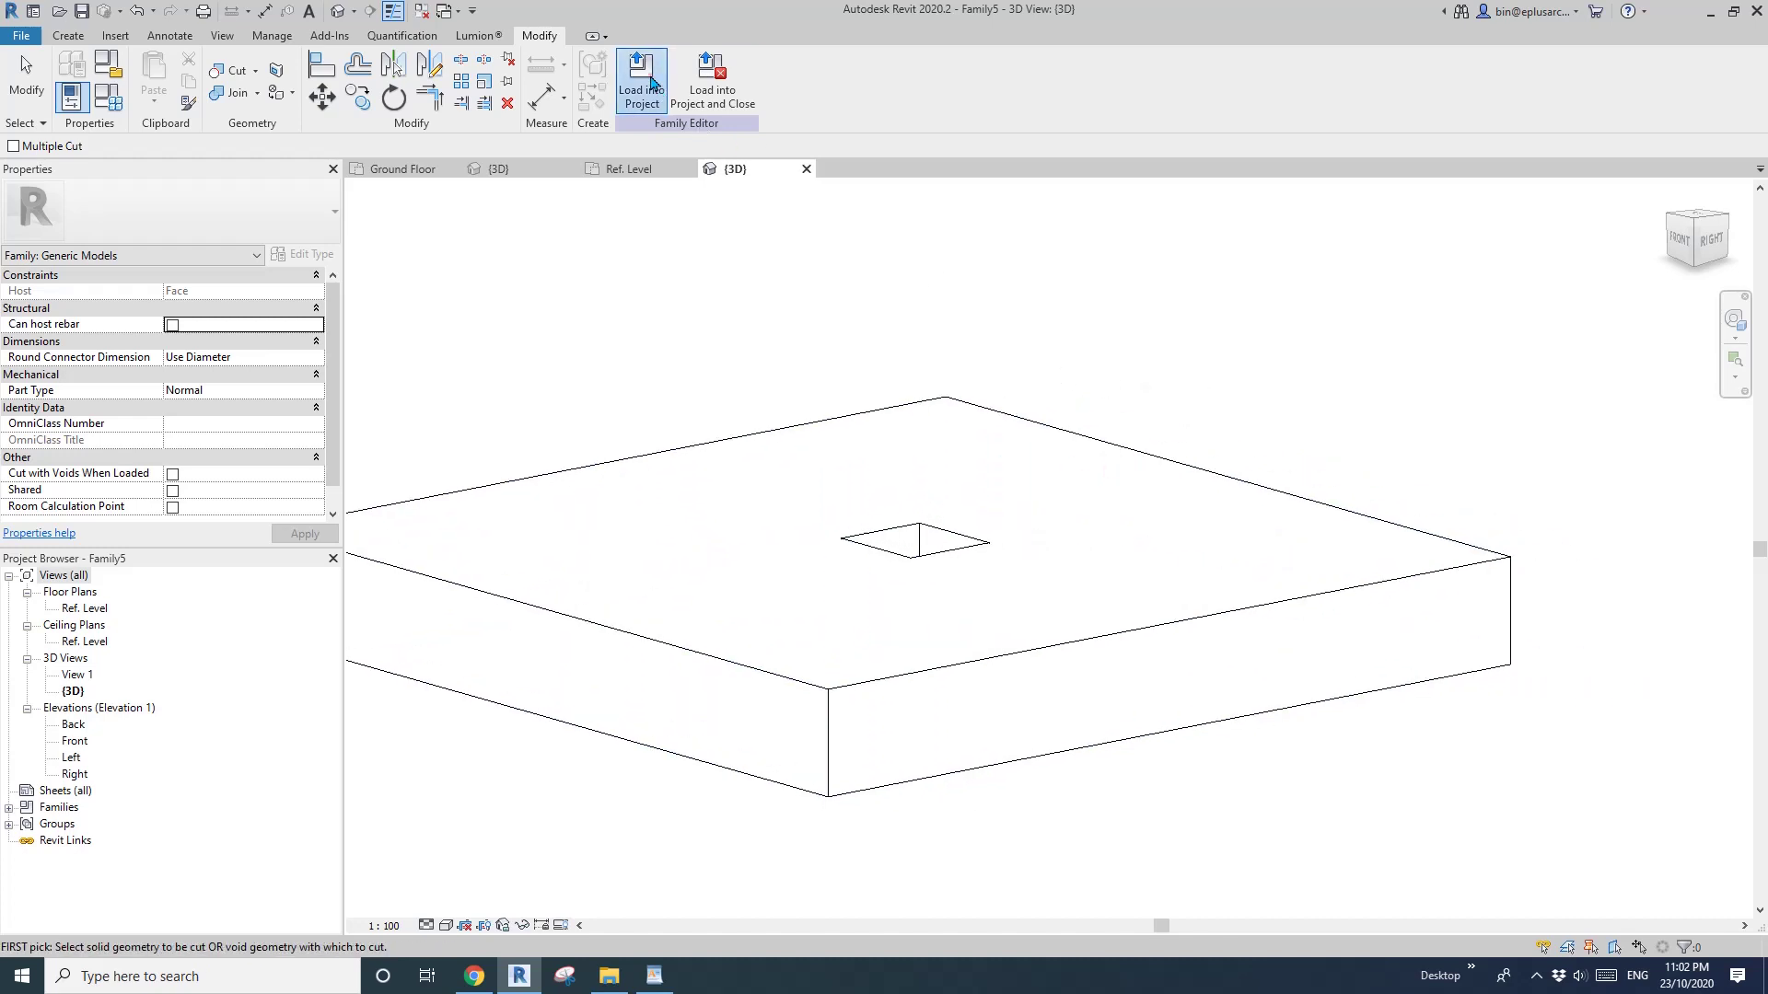
Load the face-based void family into the project and show the corrugated panel in the 3D view for placement.
left_click(651, 82)
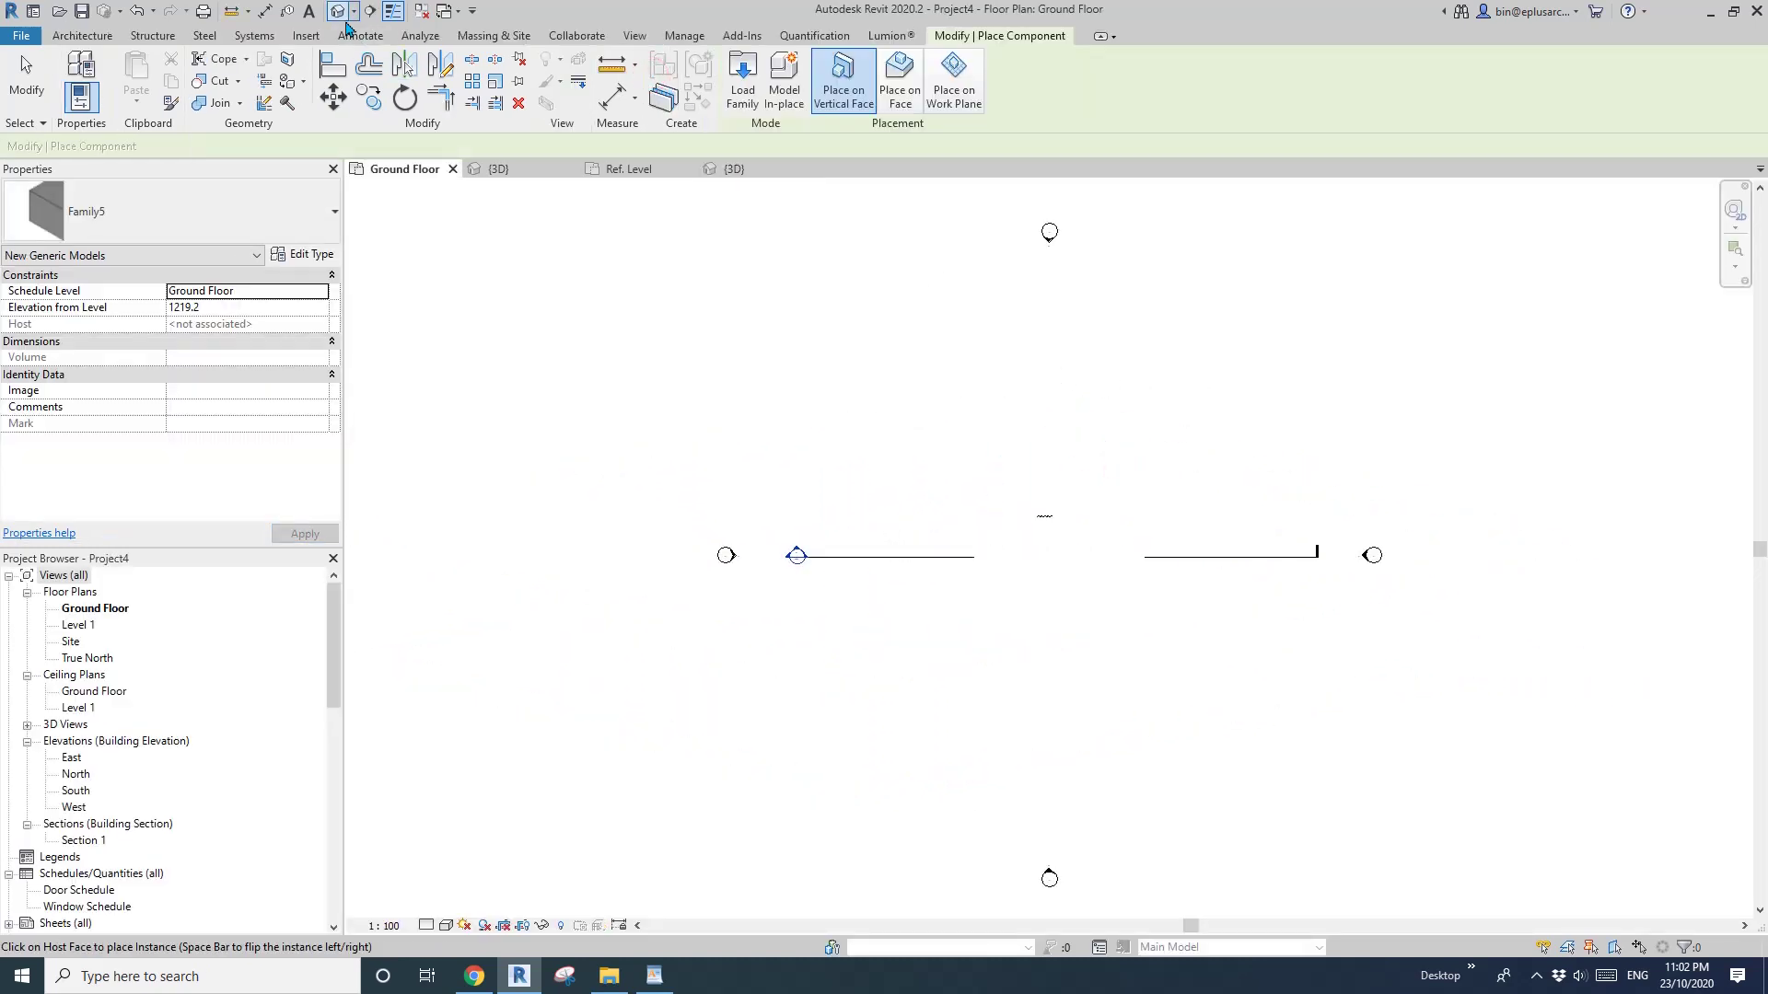
left_click(338, 10)
scroll(683, 460, "up", 5)
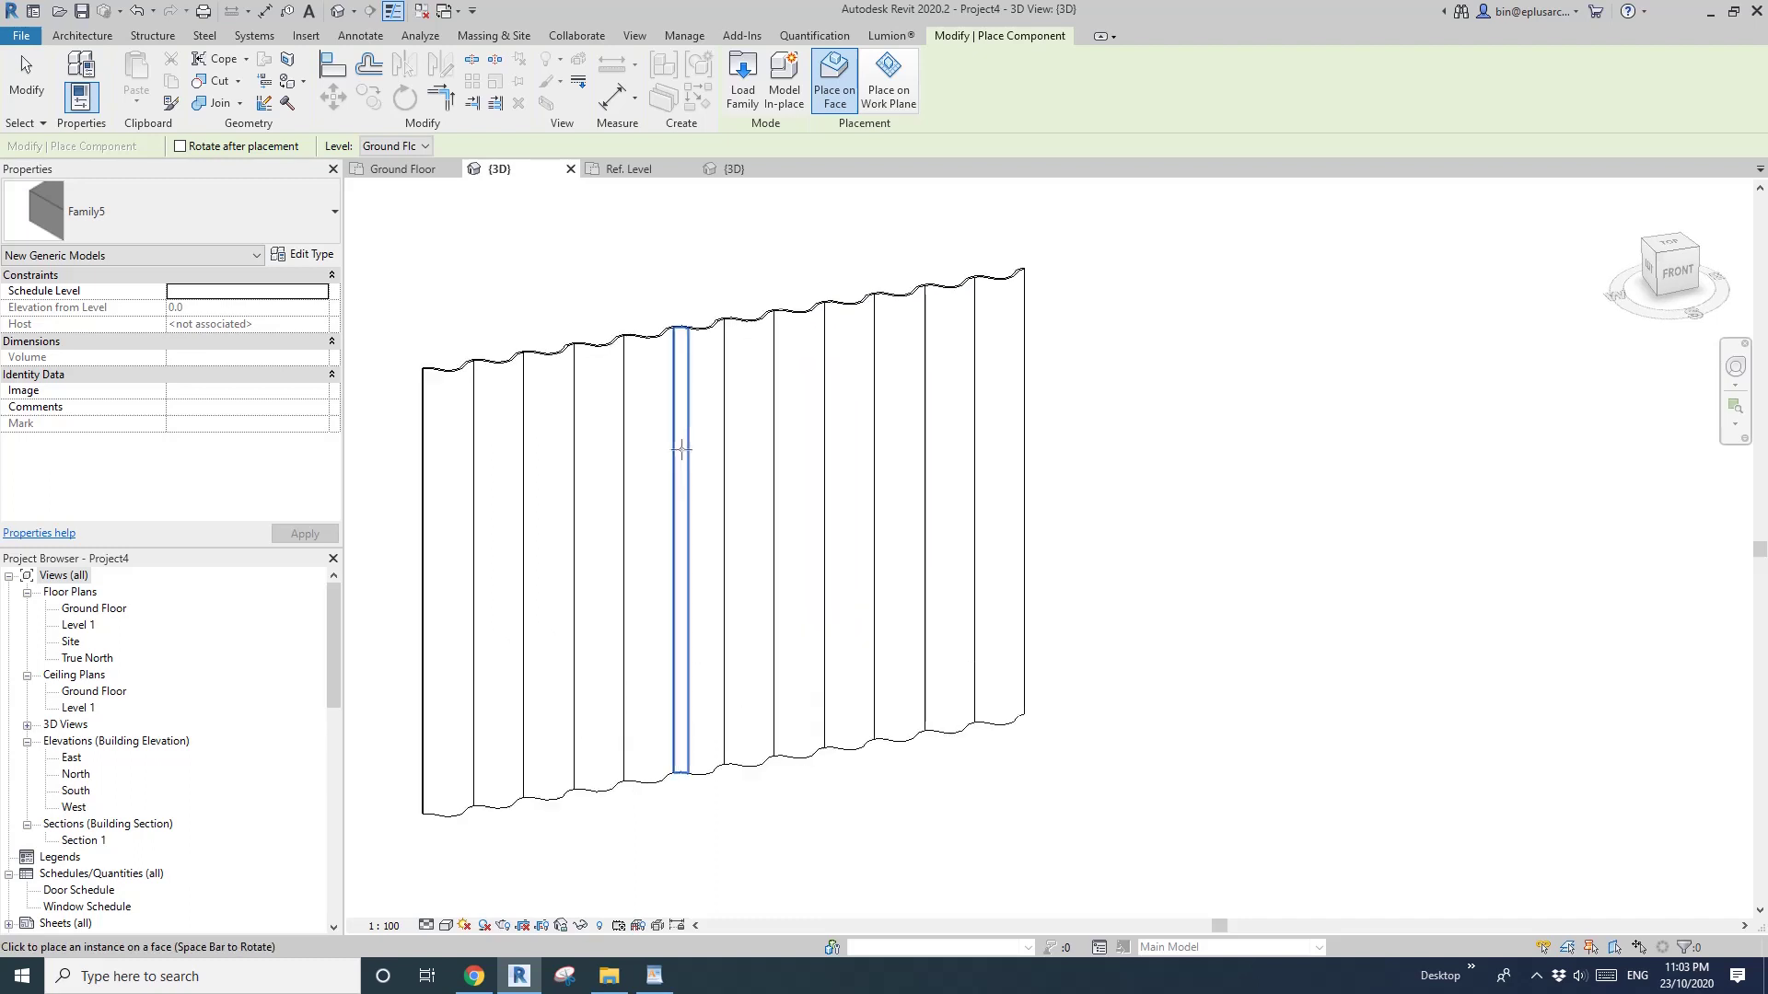
Try to place the face-based void family on the front face of the corrugated panel.
middle_click_drag(681, 449, 704, 458)
scroll(775, 526, "up", 3)
middle_click_drag(775, 526, 694, 501, "shift")
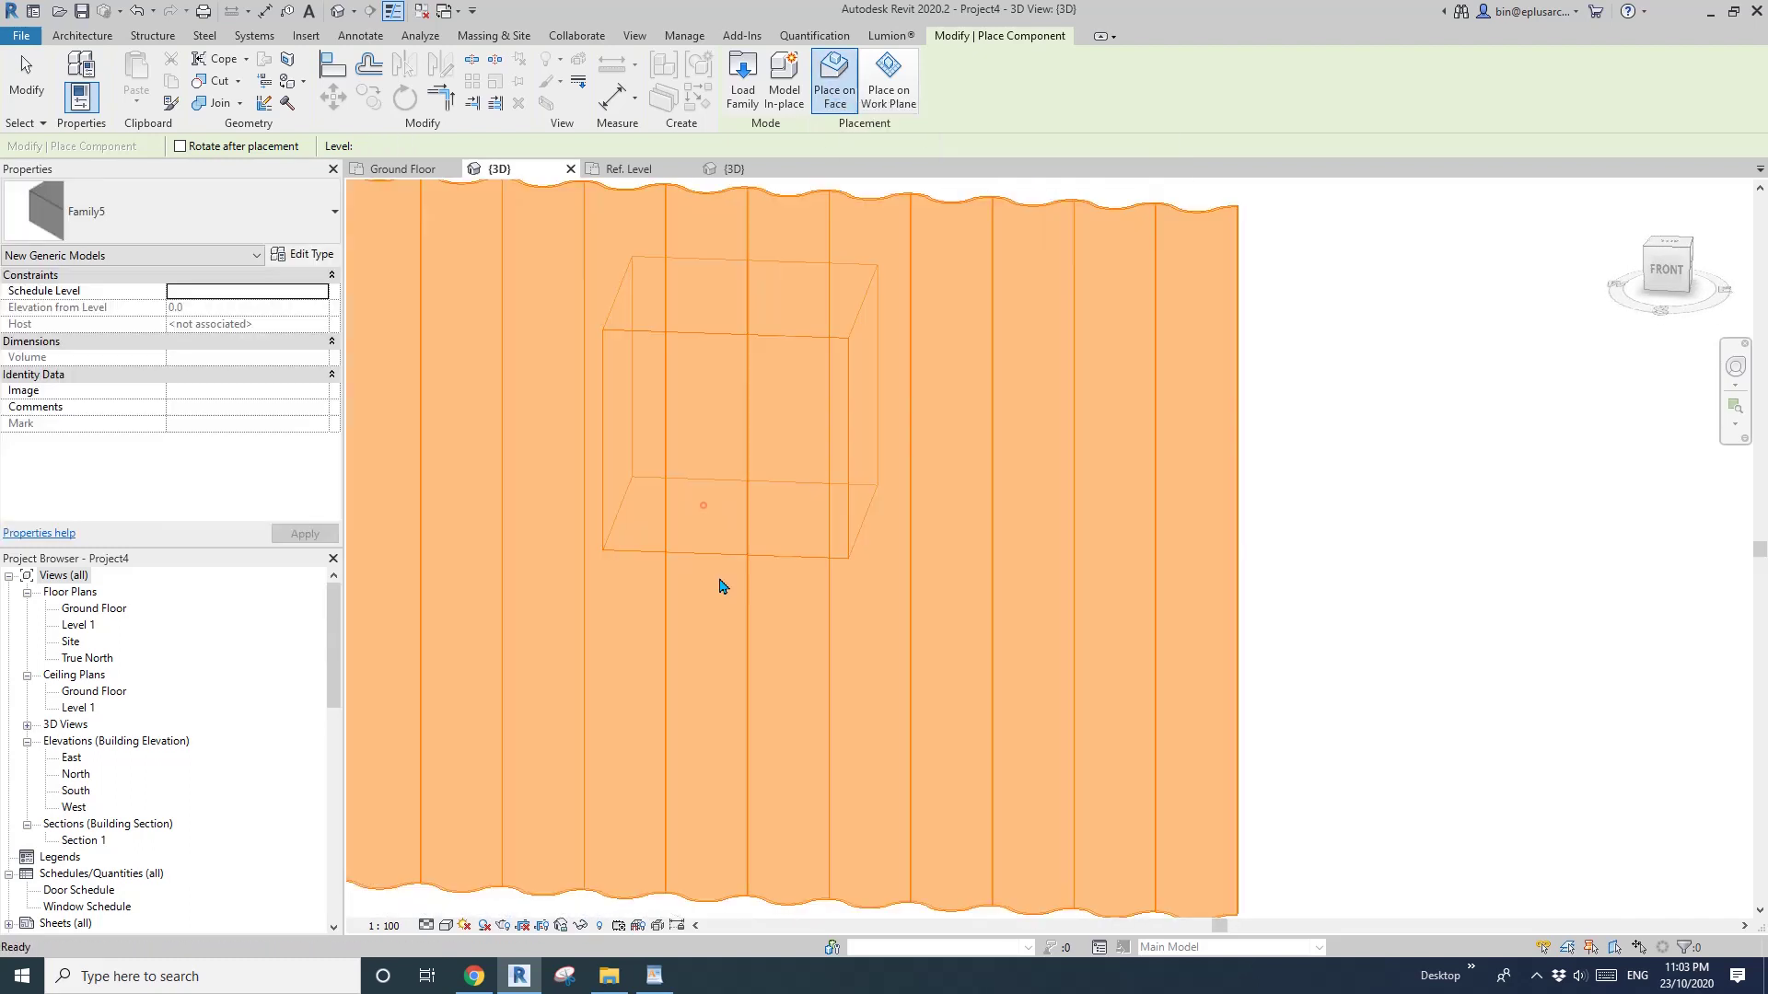
left_click(720, 585)
scroll(723, 573, "down", 1)
middle_click_drag(934, 596, 1197, 544, "shift")
left_click(1711, 933)
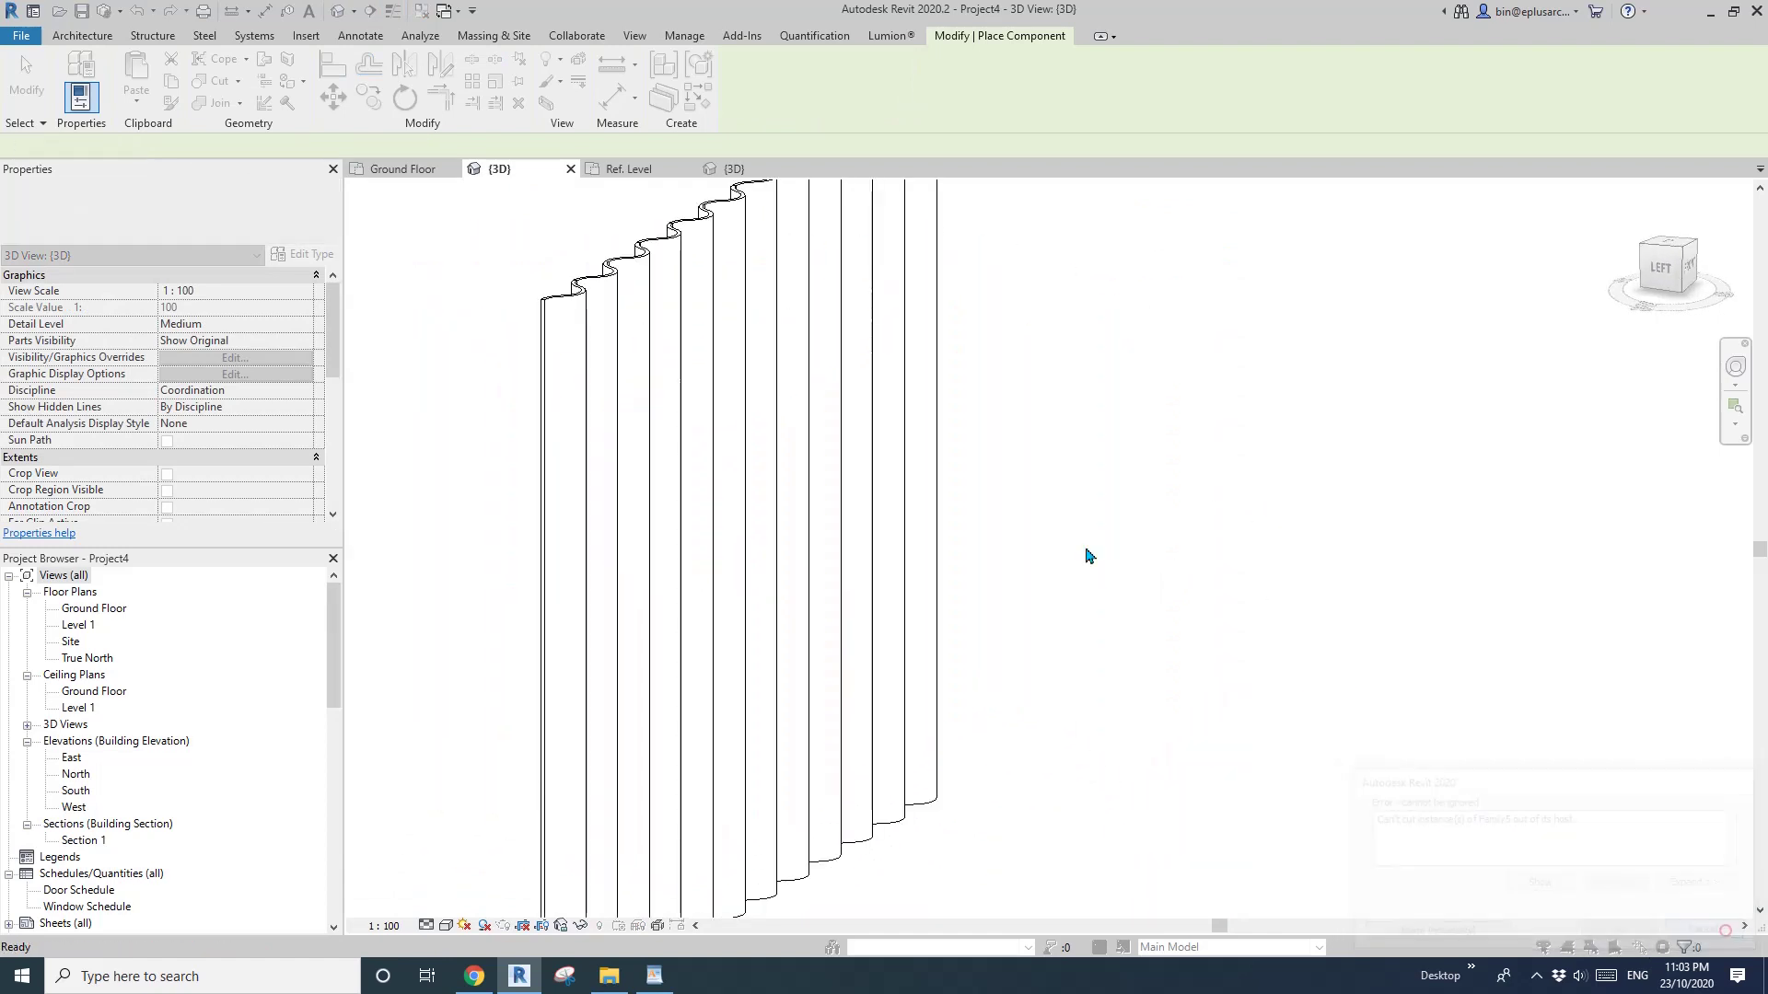
middle_click_drag(1086, 552, 742, 517, "shift")
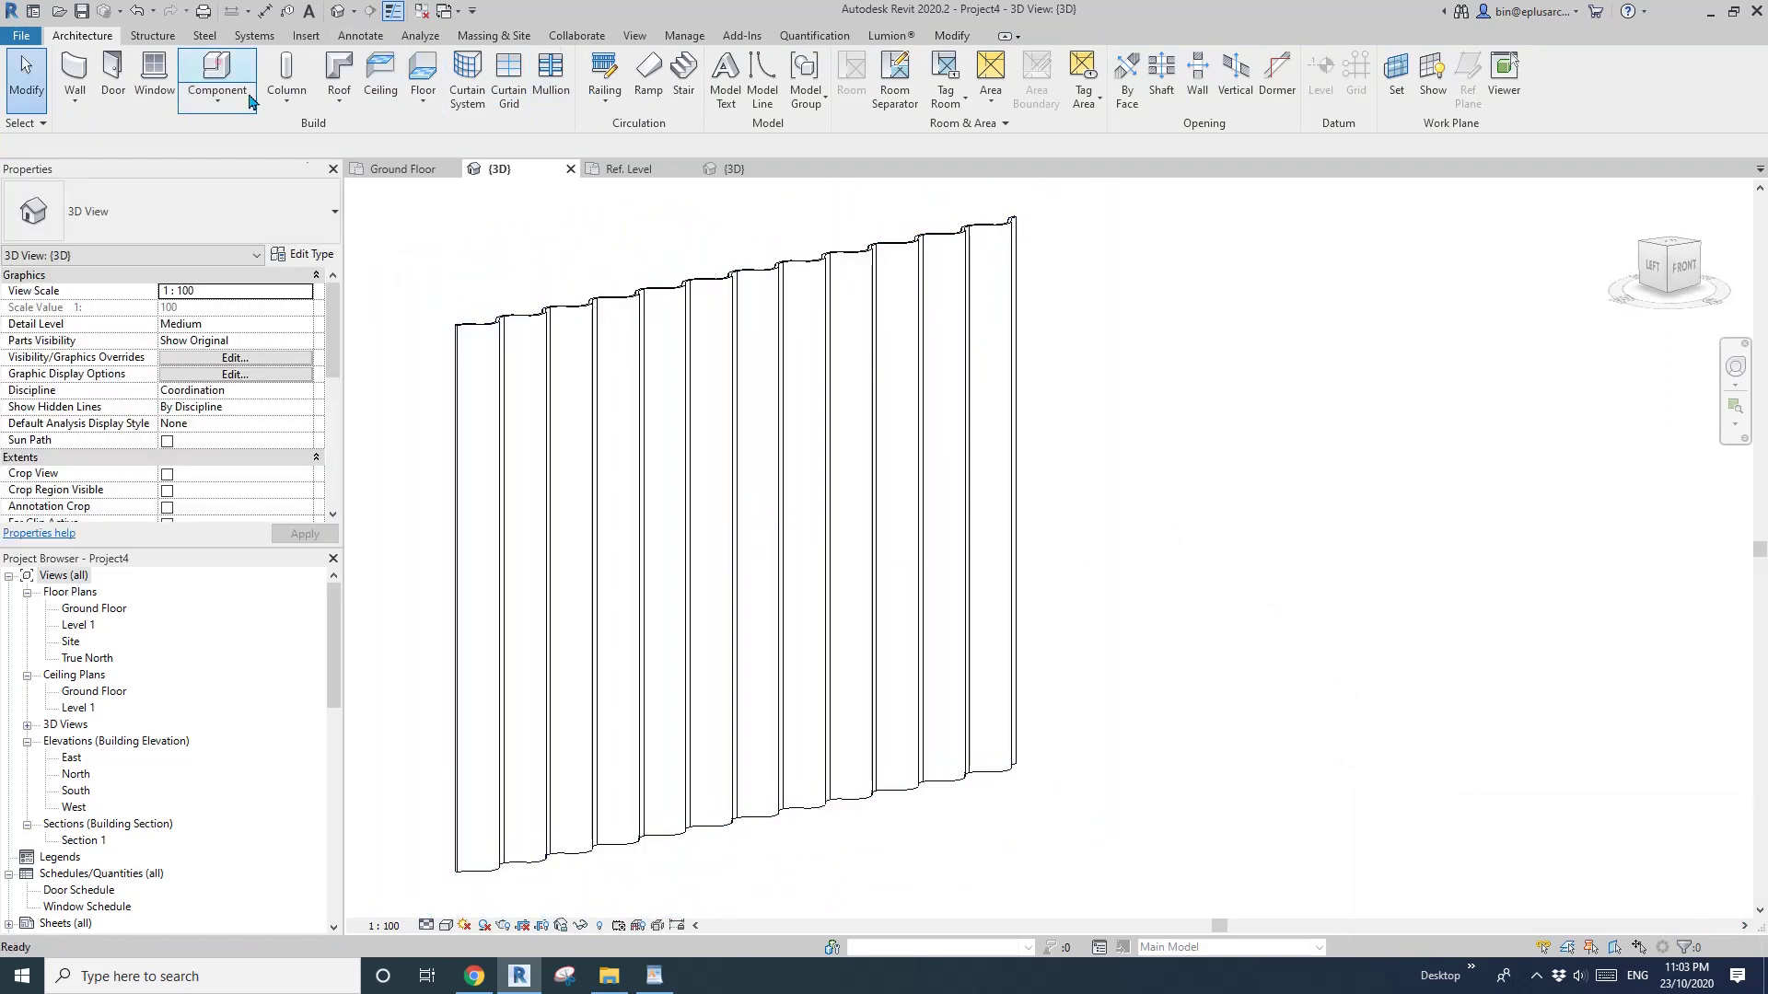
Place an instance of the face-based void family near the middle of the corrugated panel's front face.
left_click(248, 102)
middle_click_drag(710, 551, 801, 550, "shift")
key("Escape")
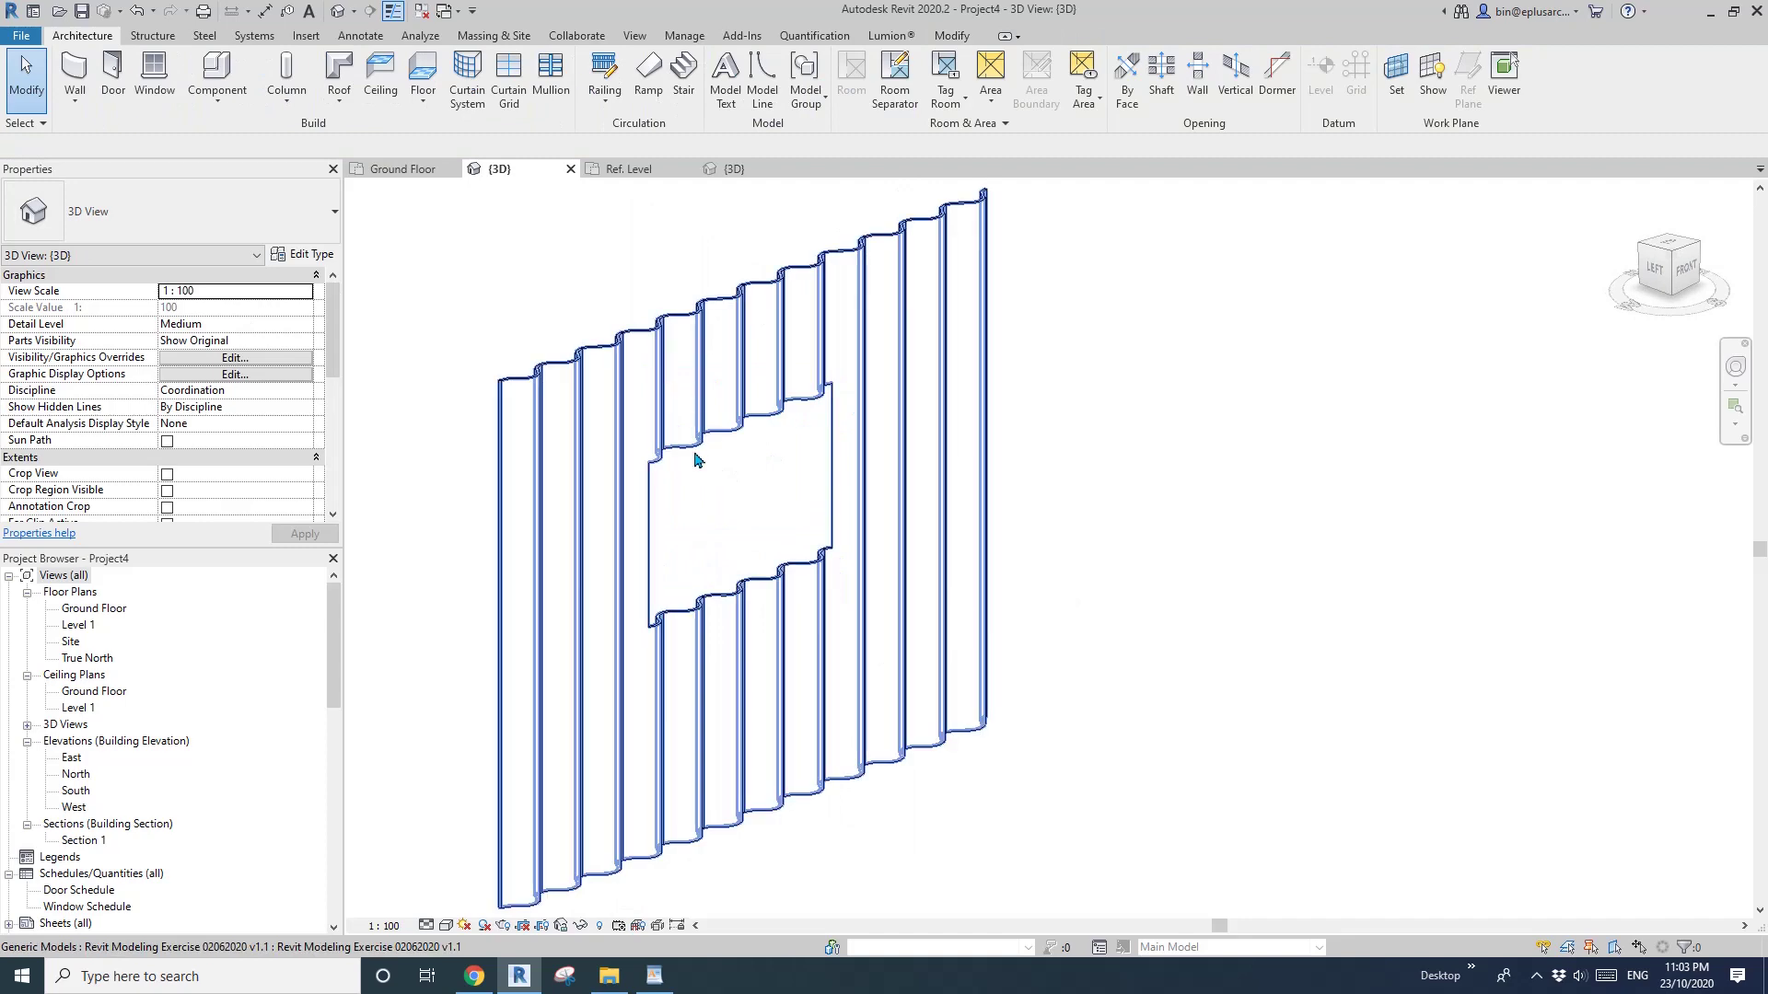
left_click(694, 453)
key("Escape")
Select the cut panel and its void instance in turn to examine how the void passes through the sheet.
left_click(790, 563)
scroll(777, 562, "up", 1)
middle_click_drag(777, 562, 713, 545, "shift")
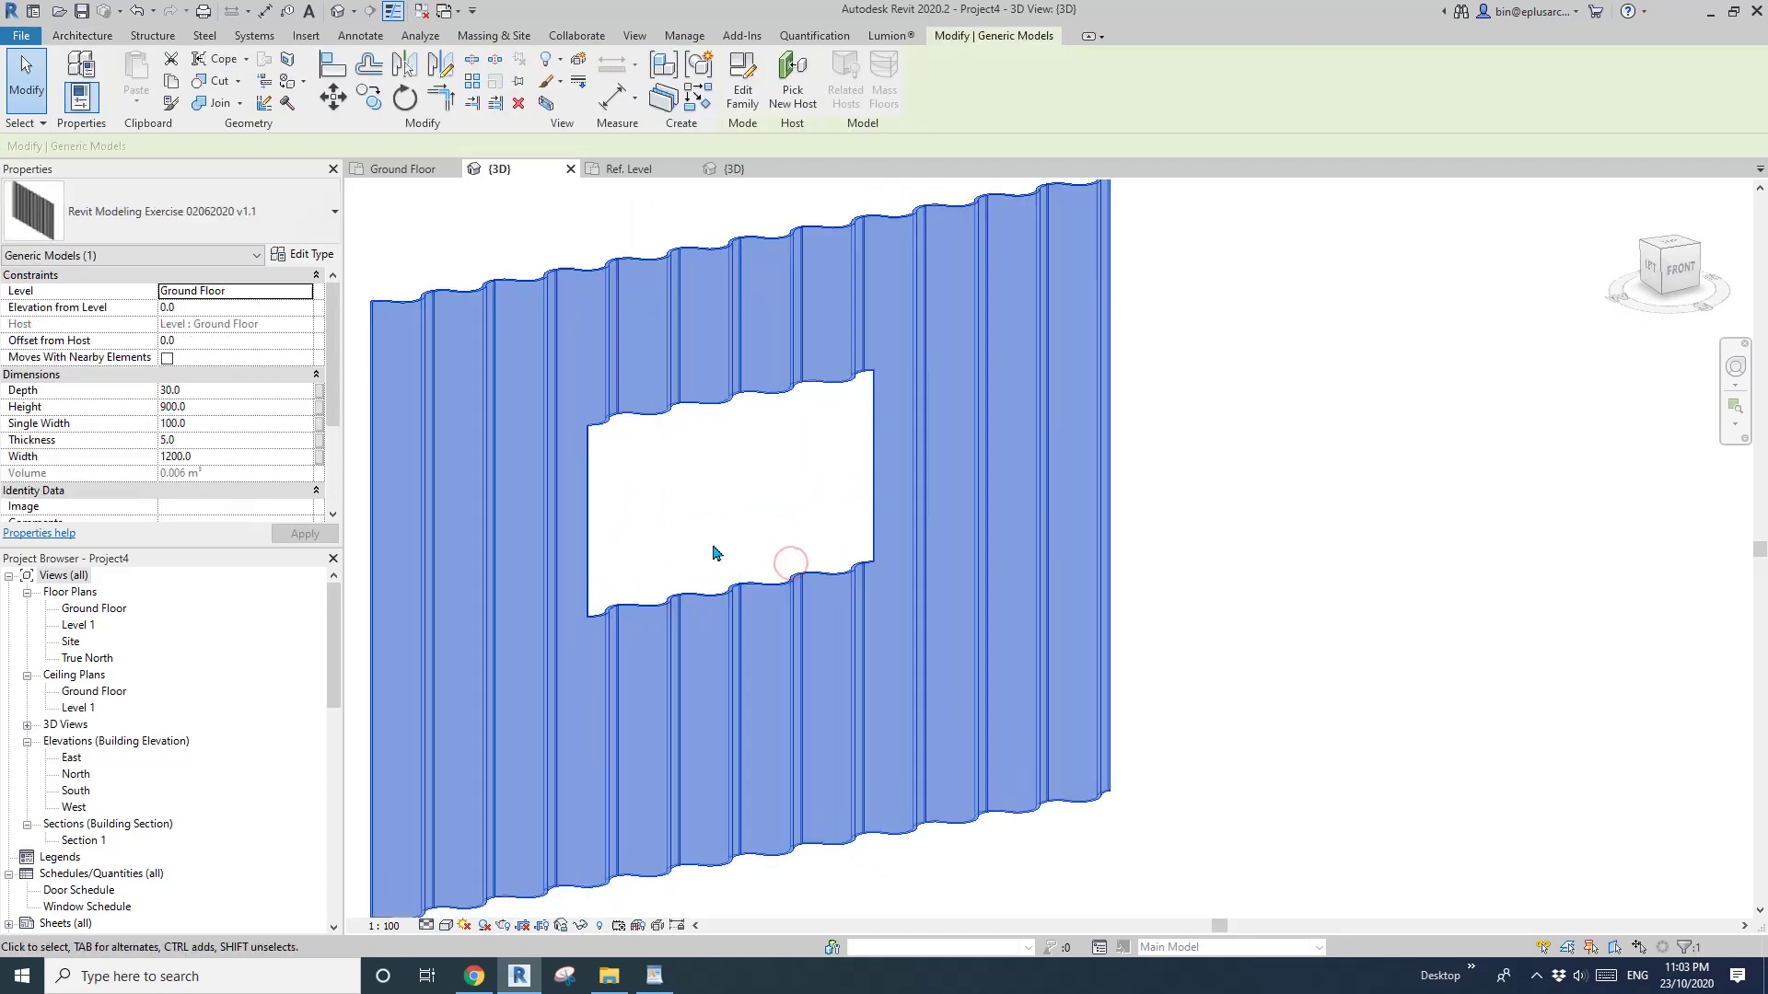
left_click(690, 414)
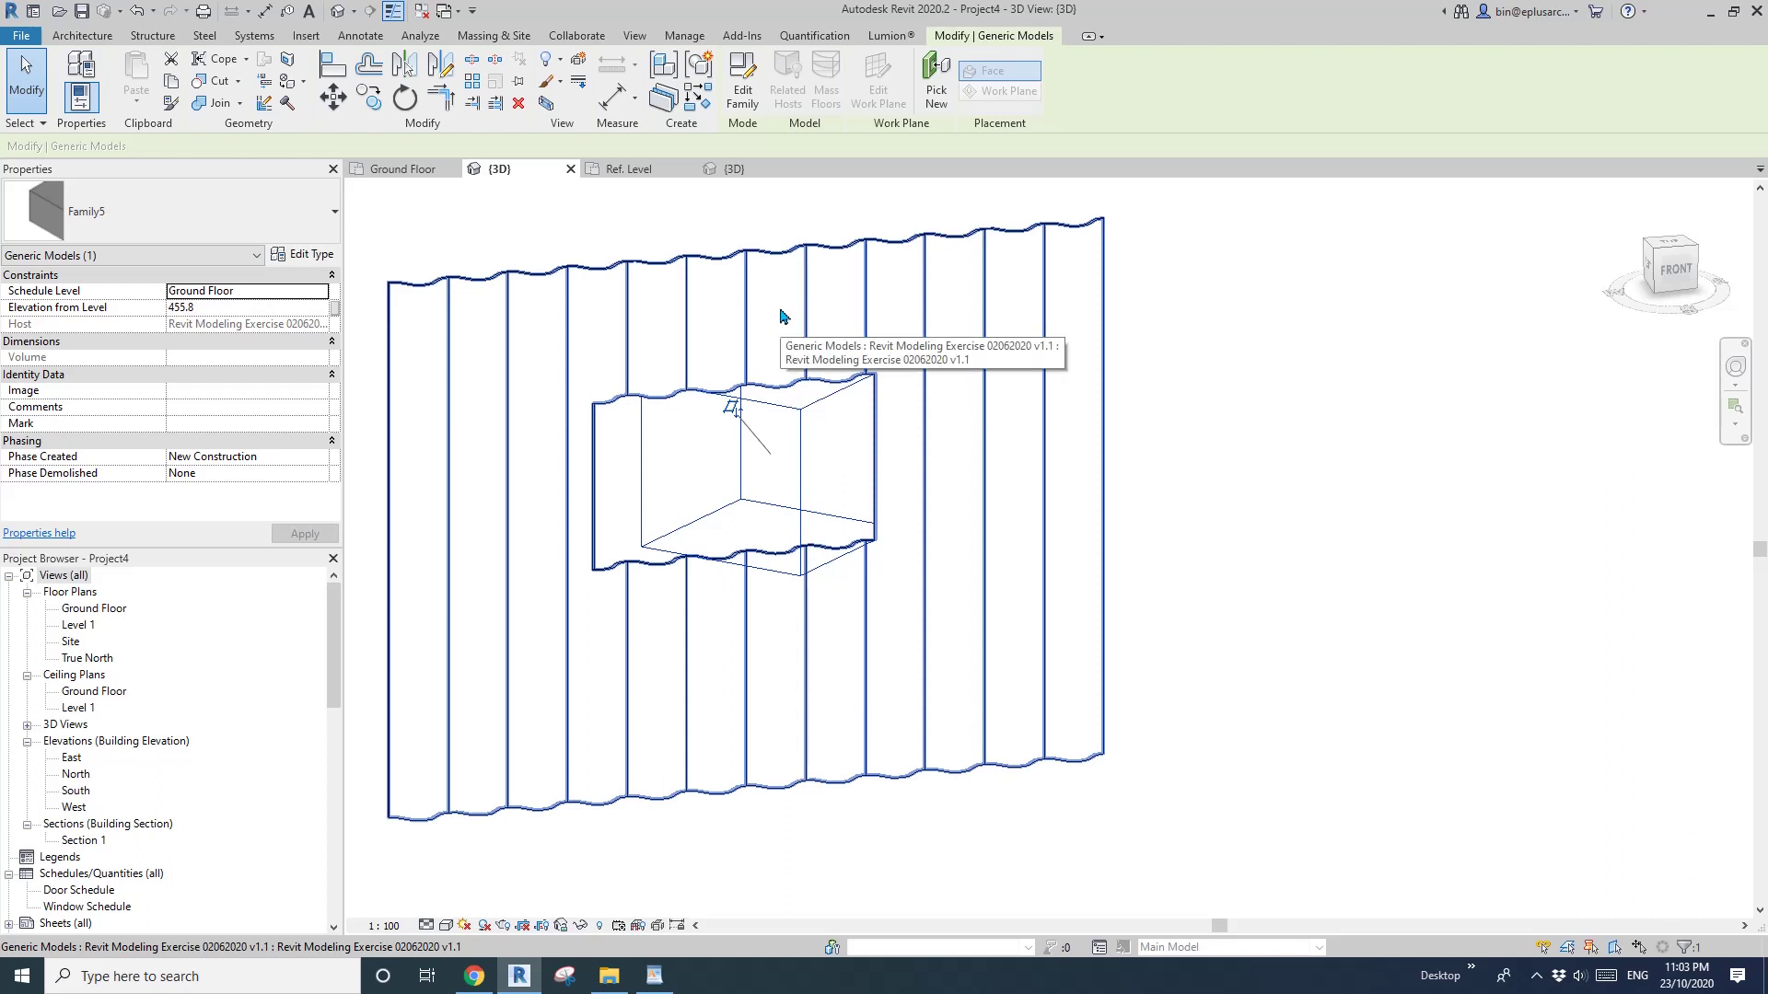
scroll(792, 350, "down", 3)
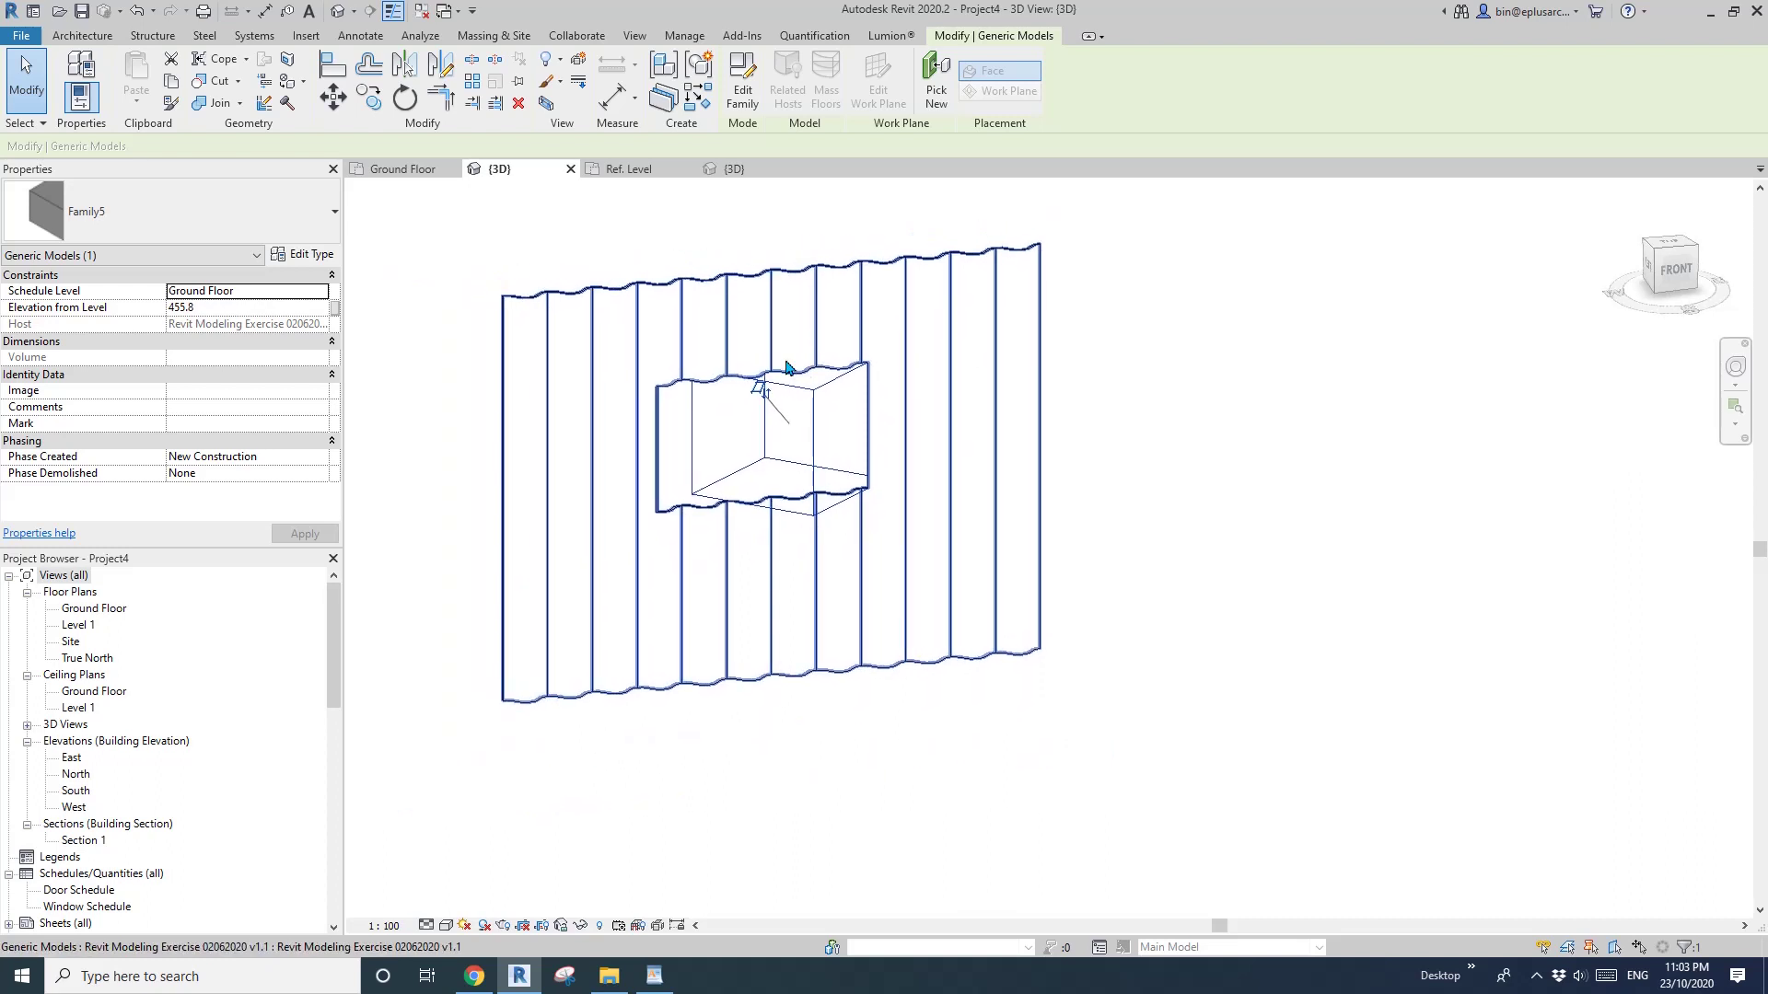
scroll(843, 399, "up", 1)
middle_click_drag(862, 418, 788, 471)
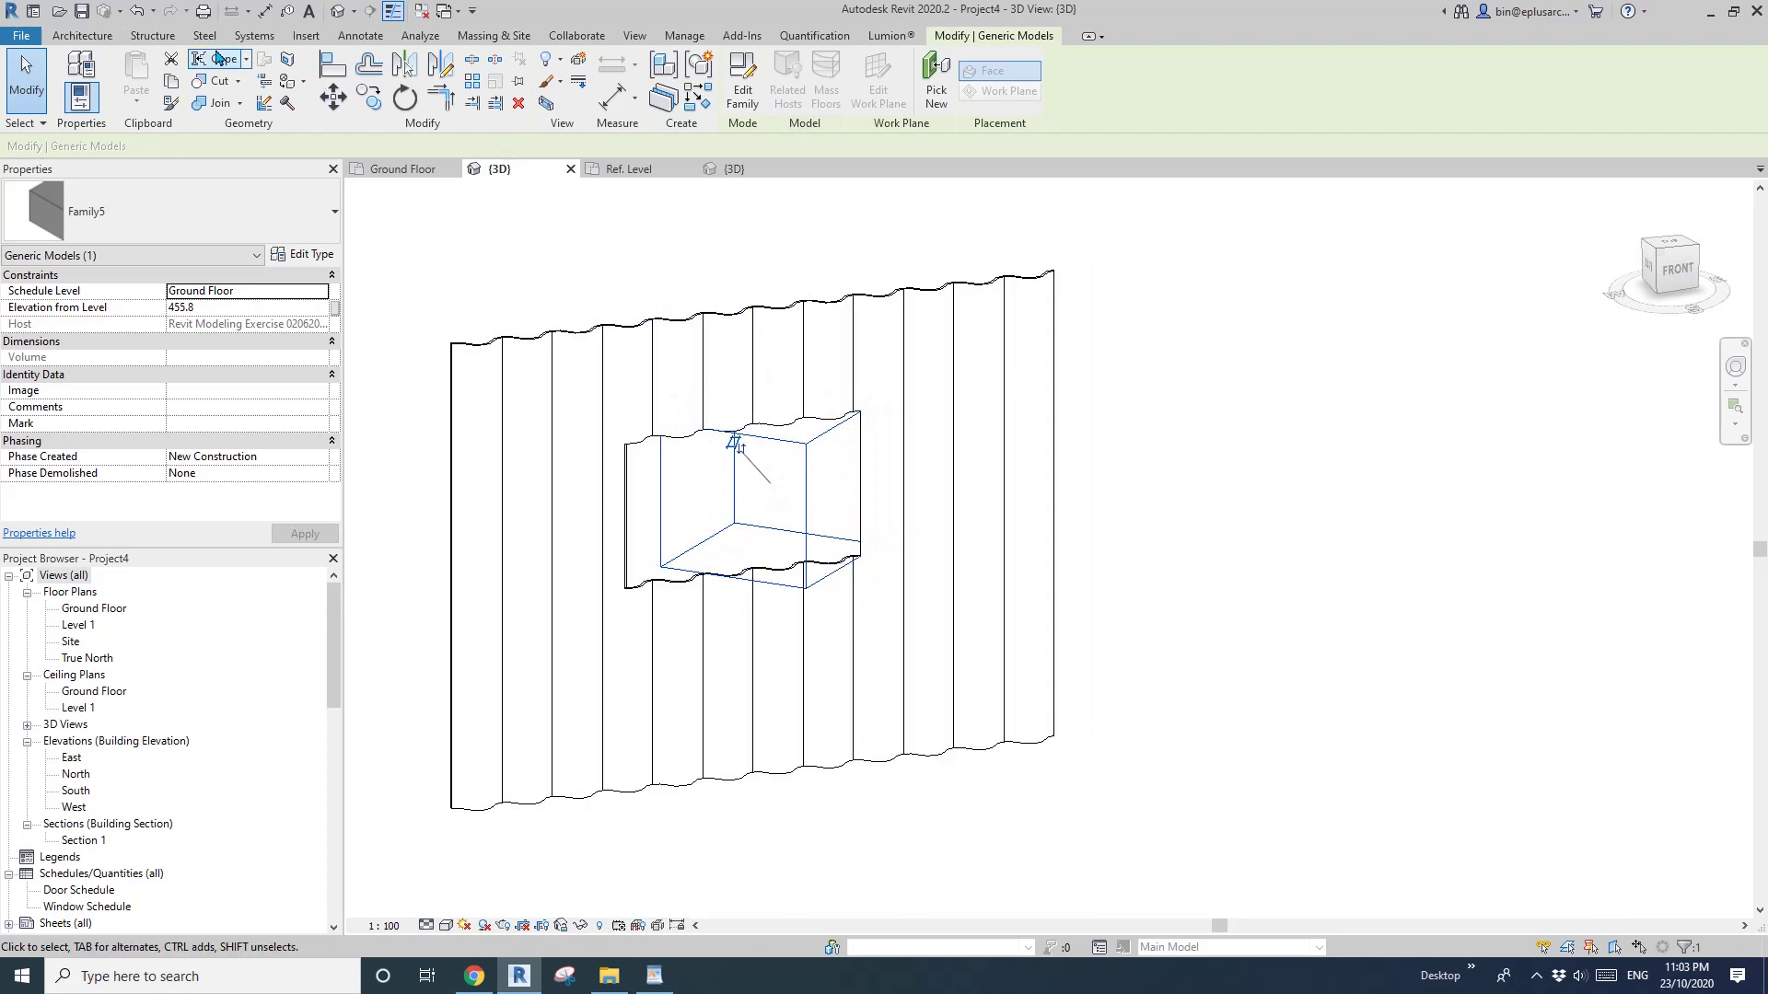
Place two more void instances on the panel, one at the lower middle and one over the upper-left corner.
left_click(81, 35)
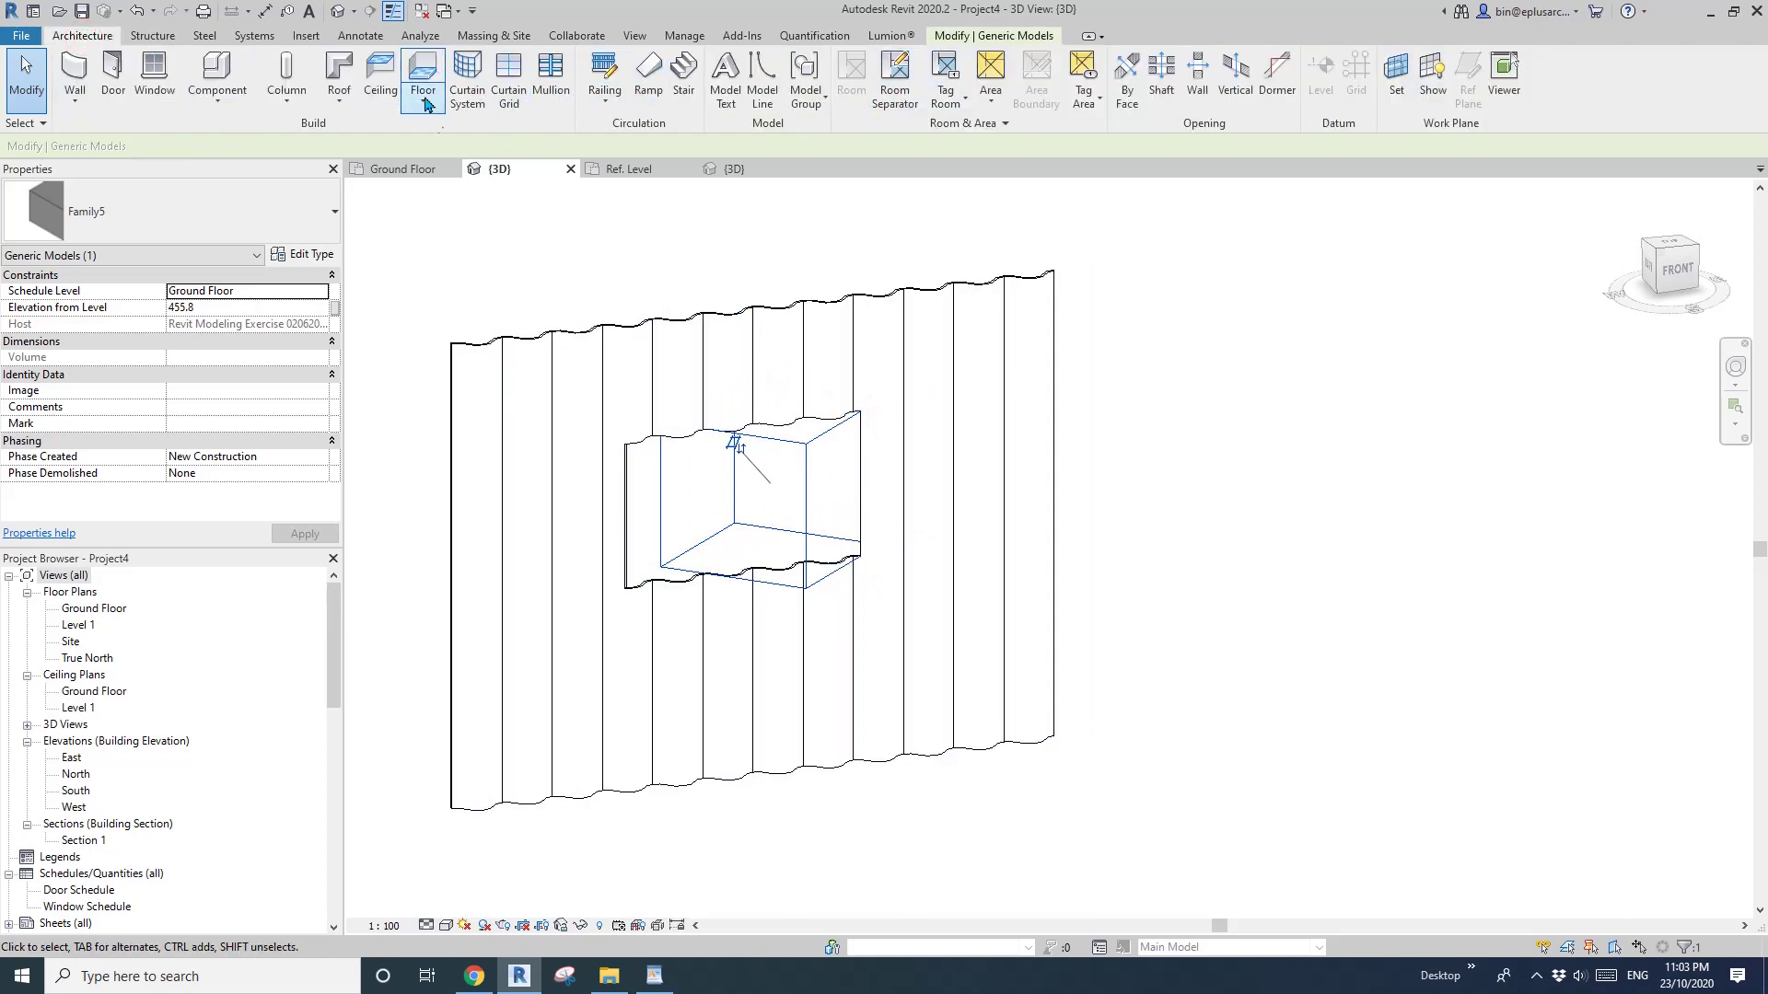
middle_click_drag(590, 369, 609, 373)
middle_click_drag(836, 329, 807, 324)
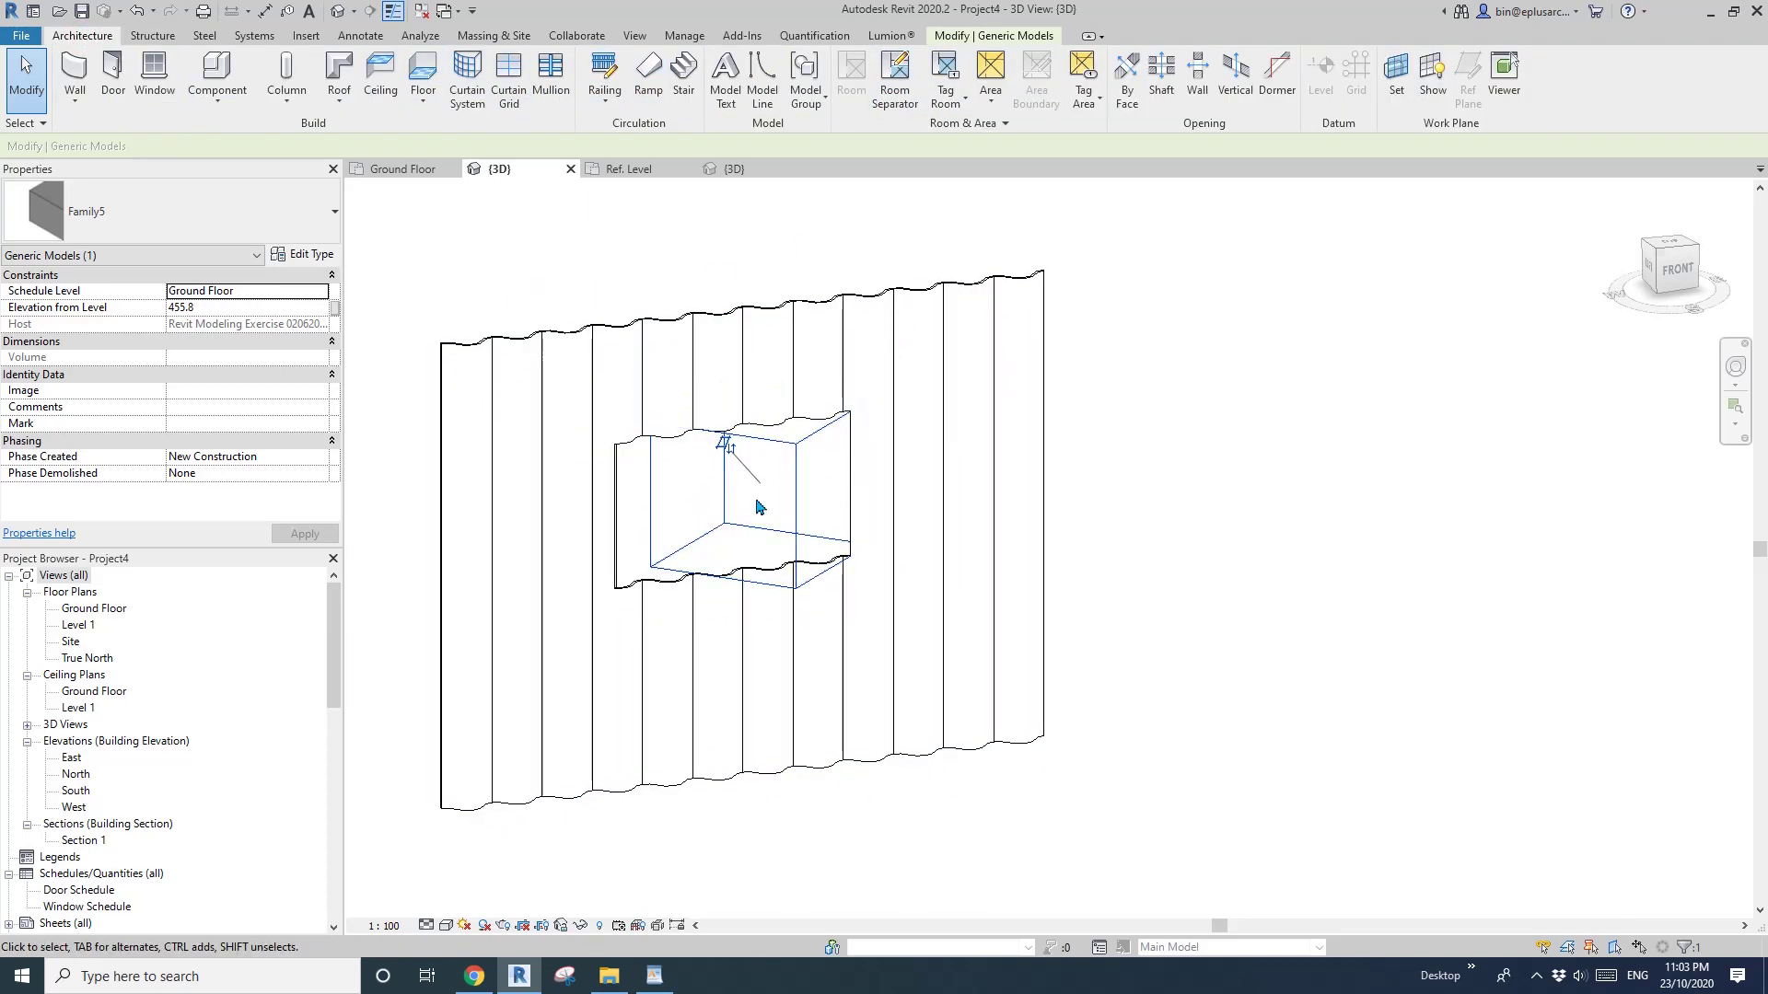
left_click(232, 102)
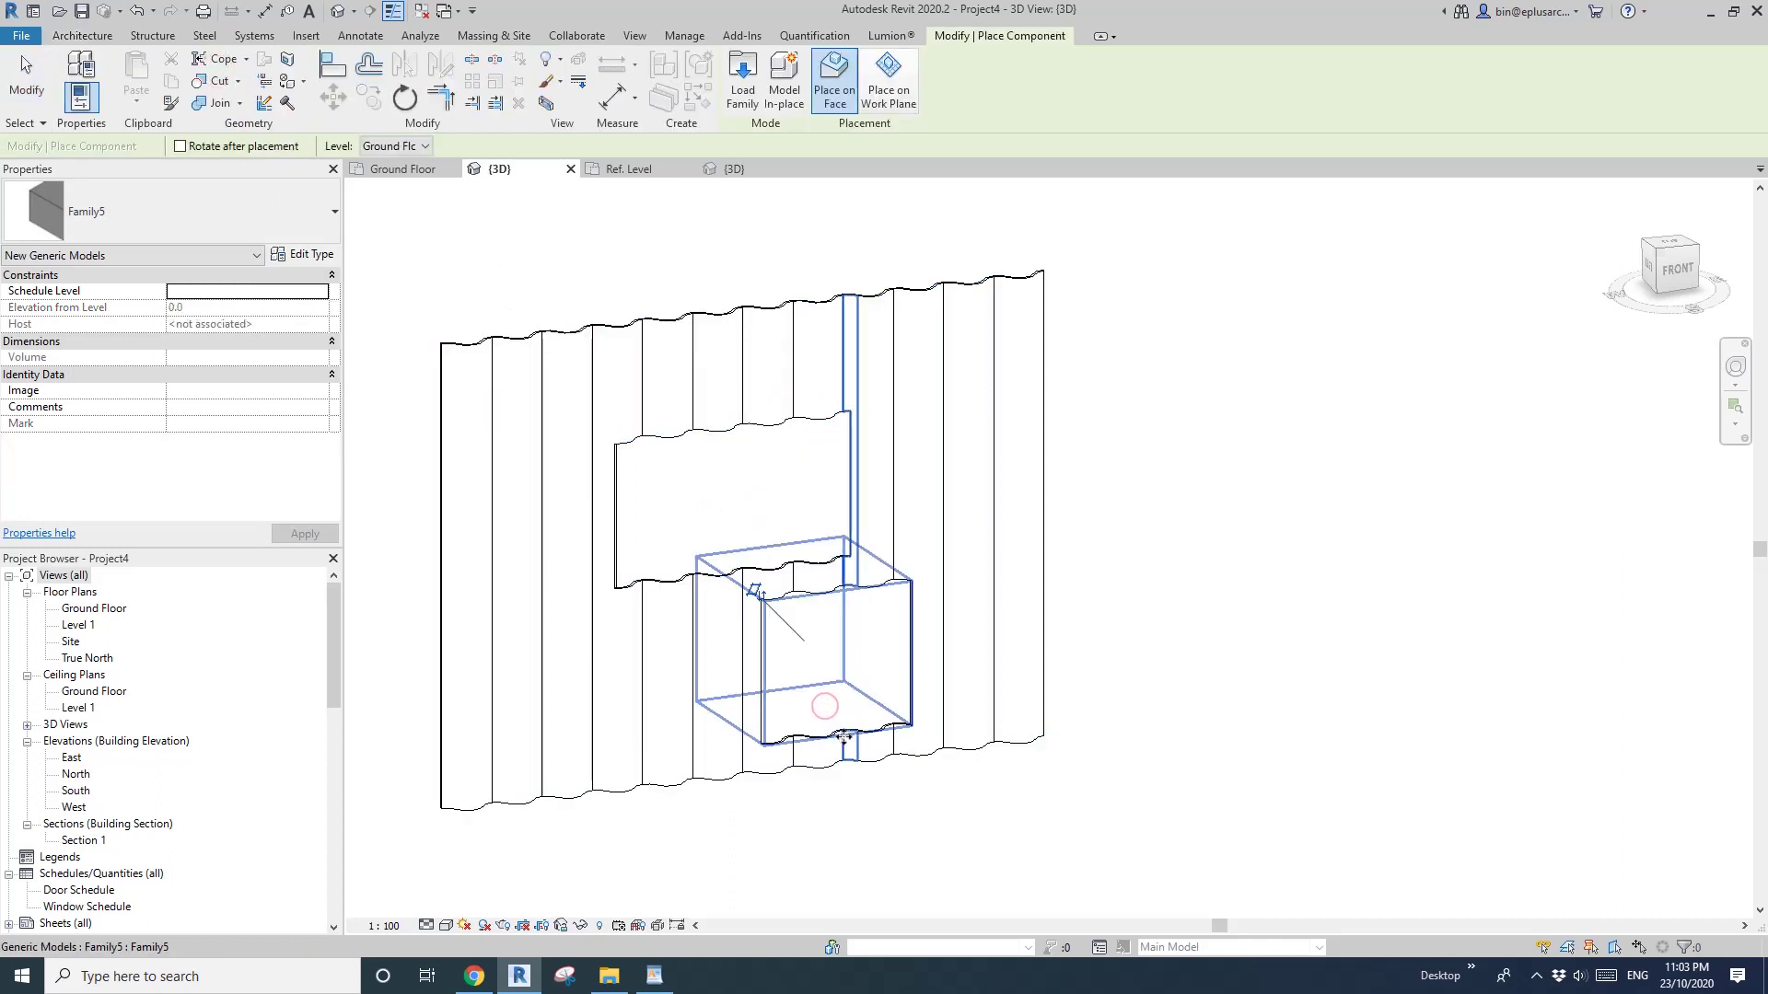
left_click(527, 393)
scroll(621, 501, "down", 1)
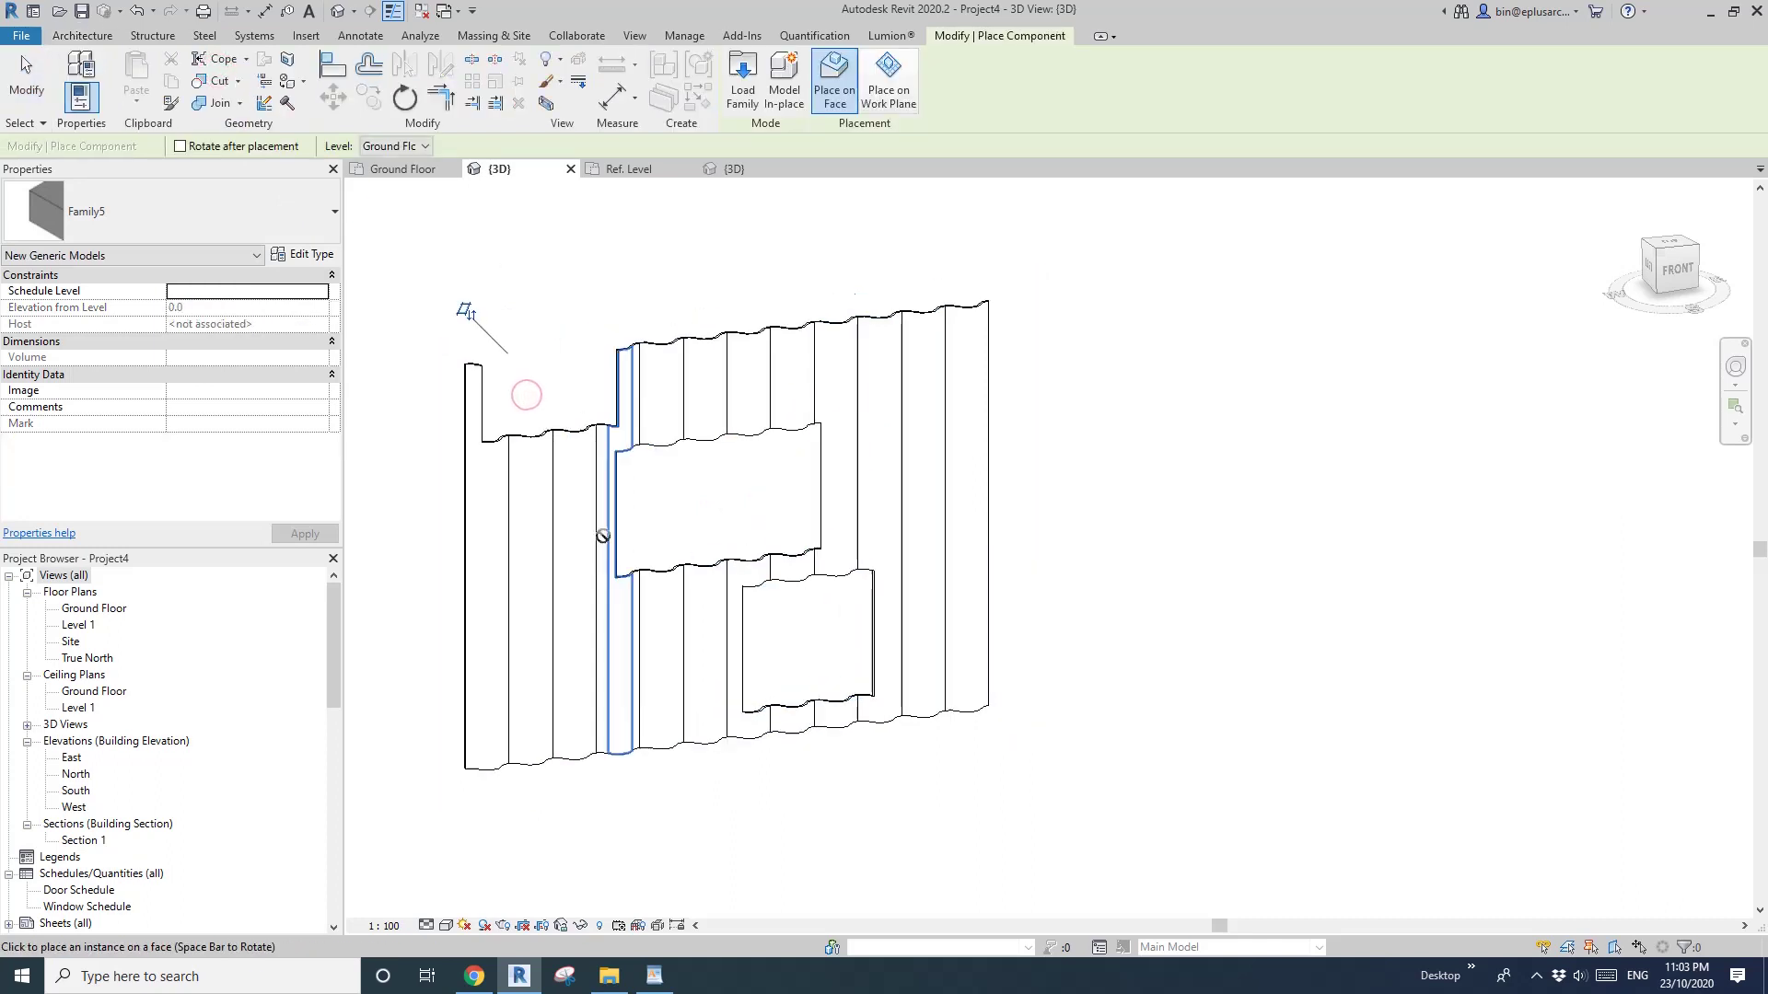
middle_click_drag(602, 536, 808, 556, "shift")
key("Escape")
key("Escape")
Delete the three void instances from the panel and close the face-based void family.
middle_click_drag(655, 552, 691, 471, "shift")
scroll(596, 425, "down", 4)
scroll(607, 442, "down", 1)
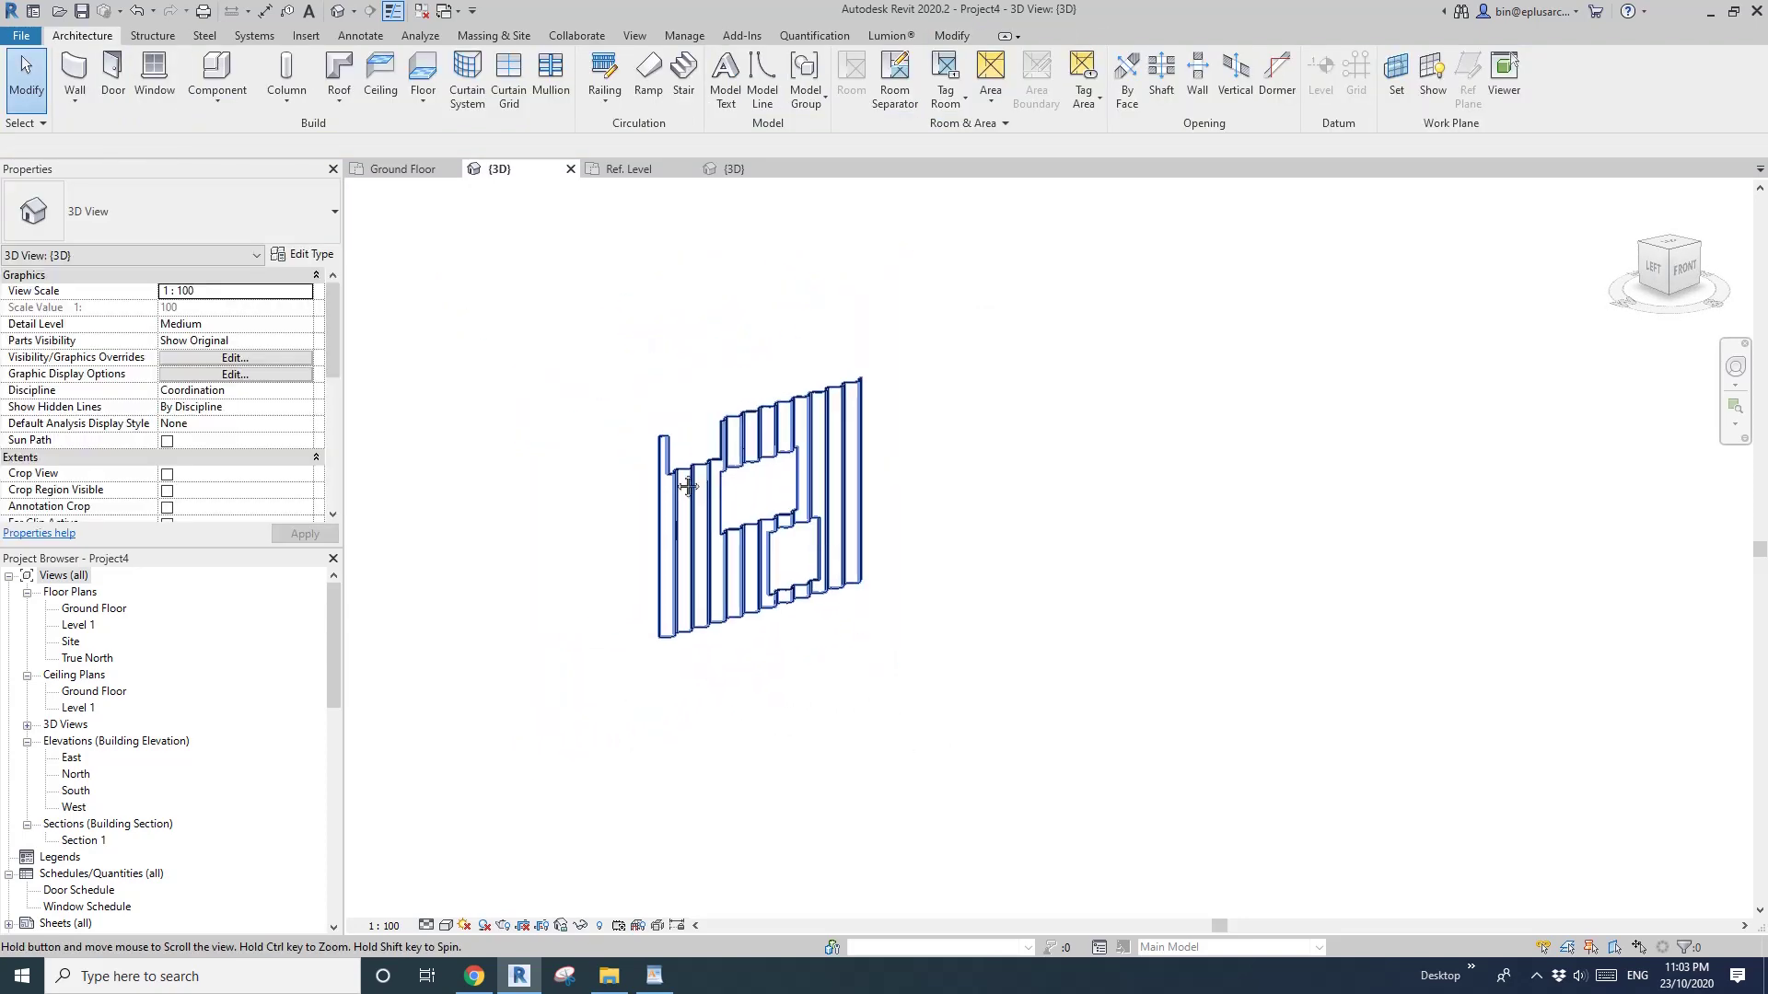
left_click_drag(540, 310, 973, 699)
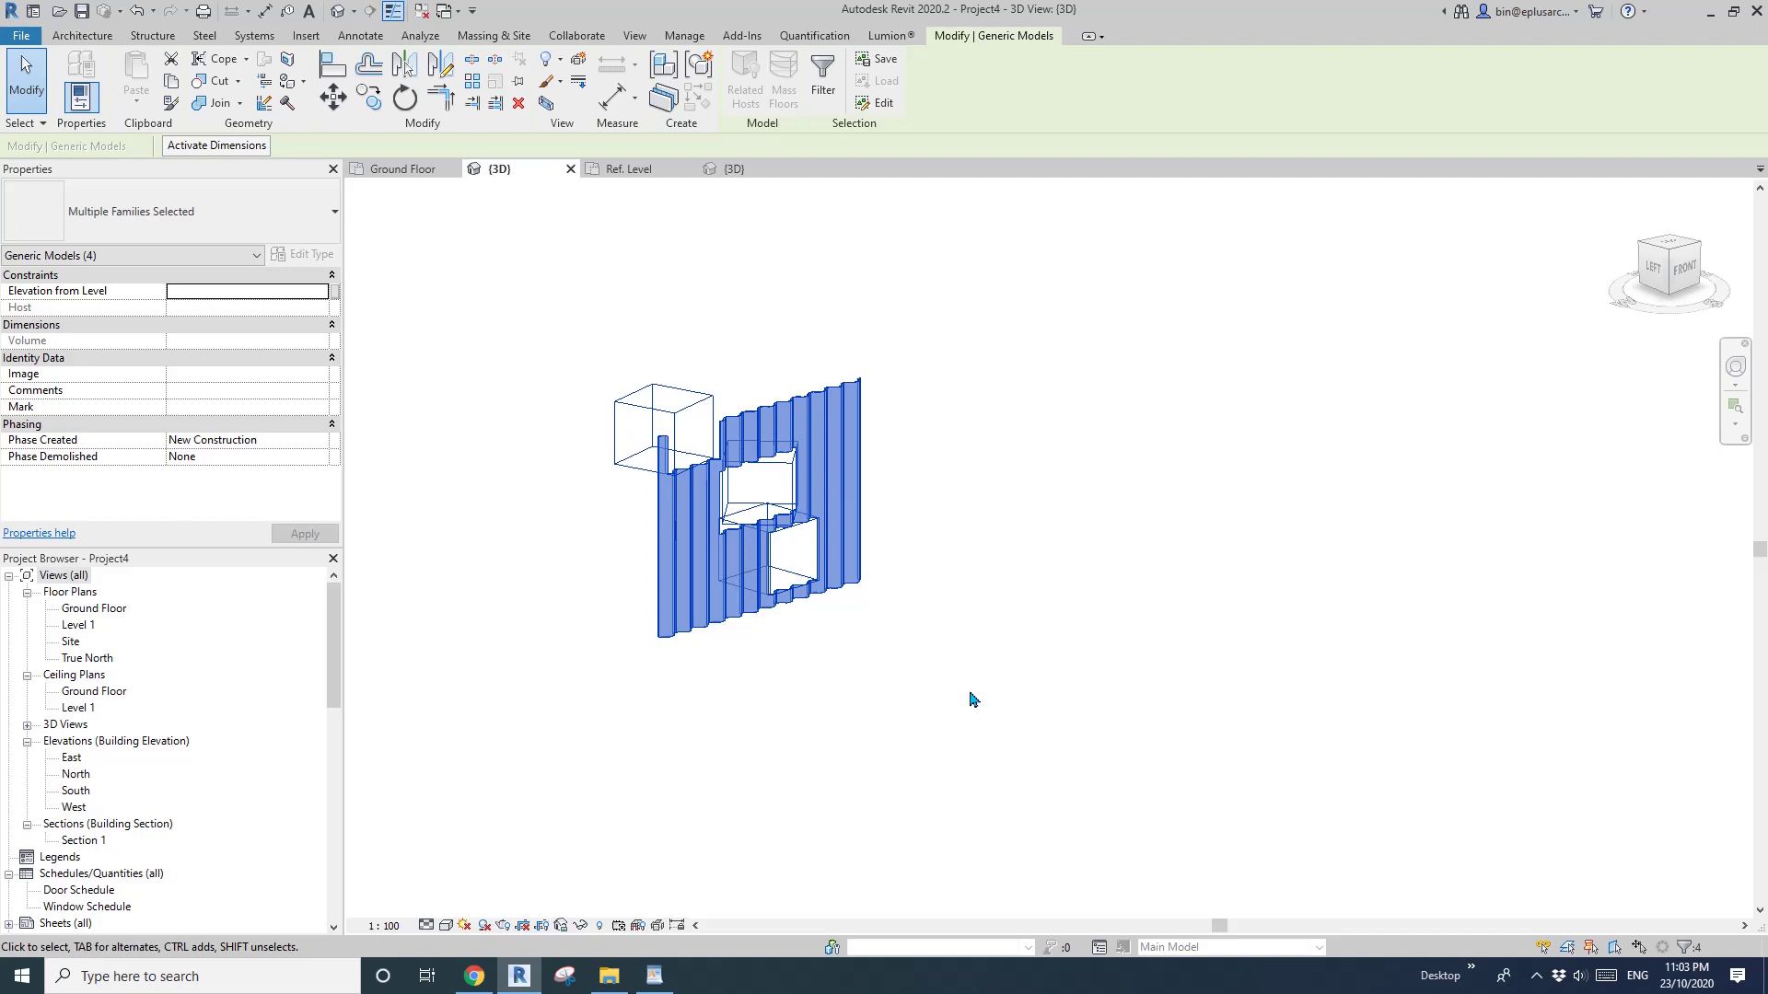
left_click(537, 314)
left_click_drag(535, 311, 847, 675)
key("Delete")
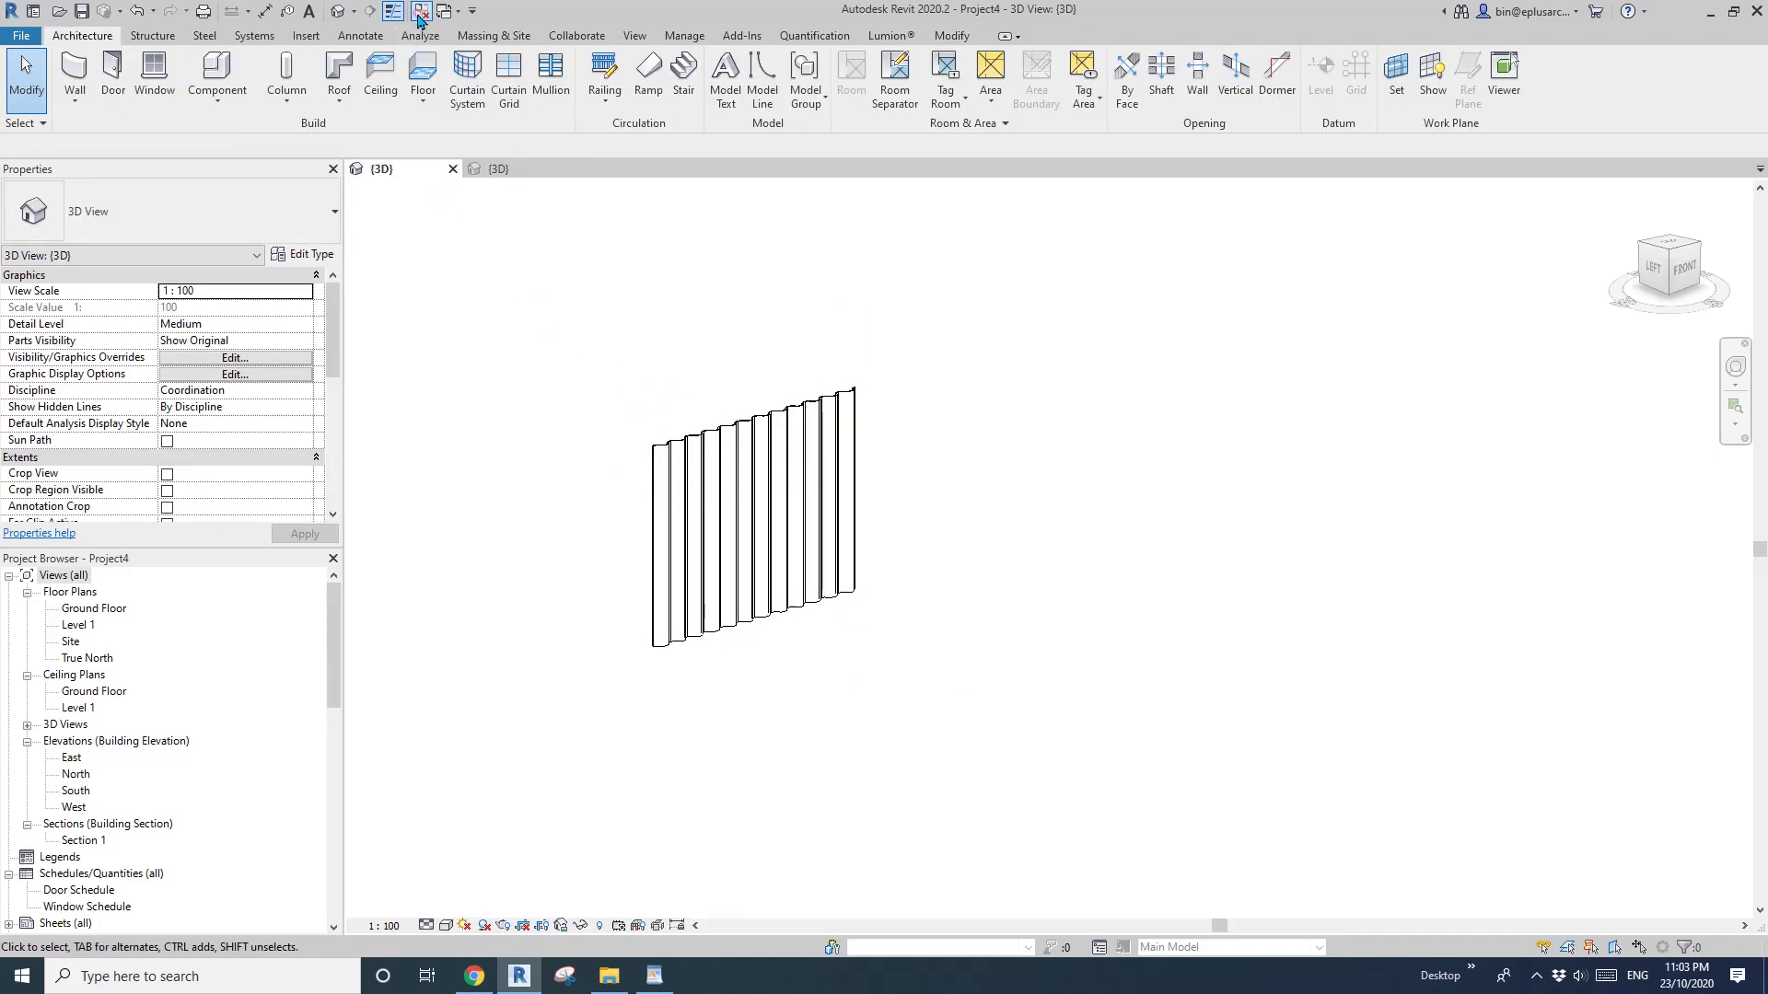
left_click(488, 169)
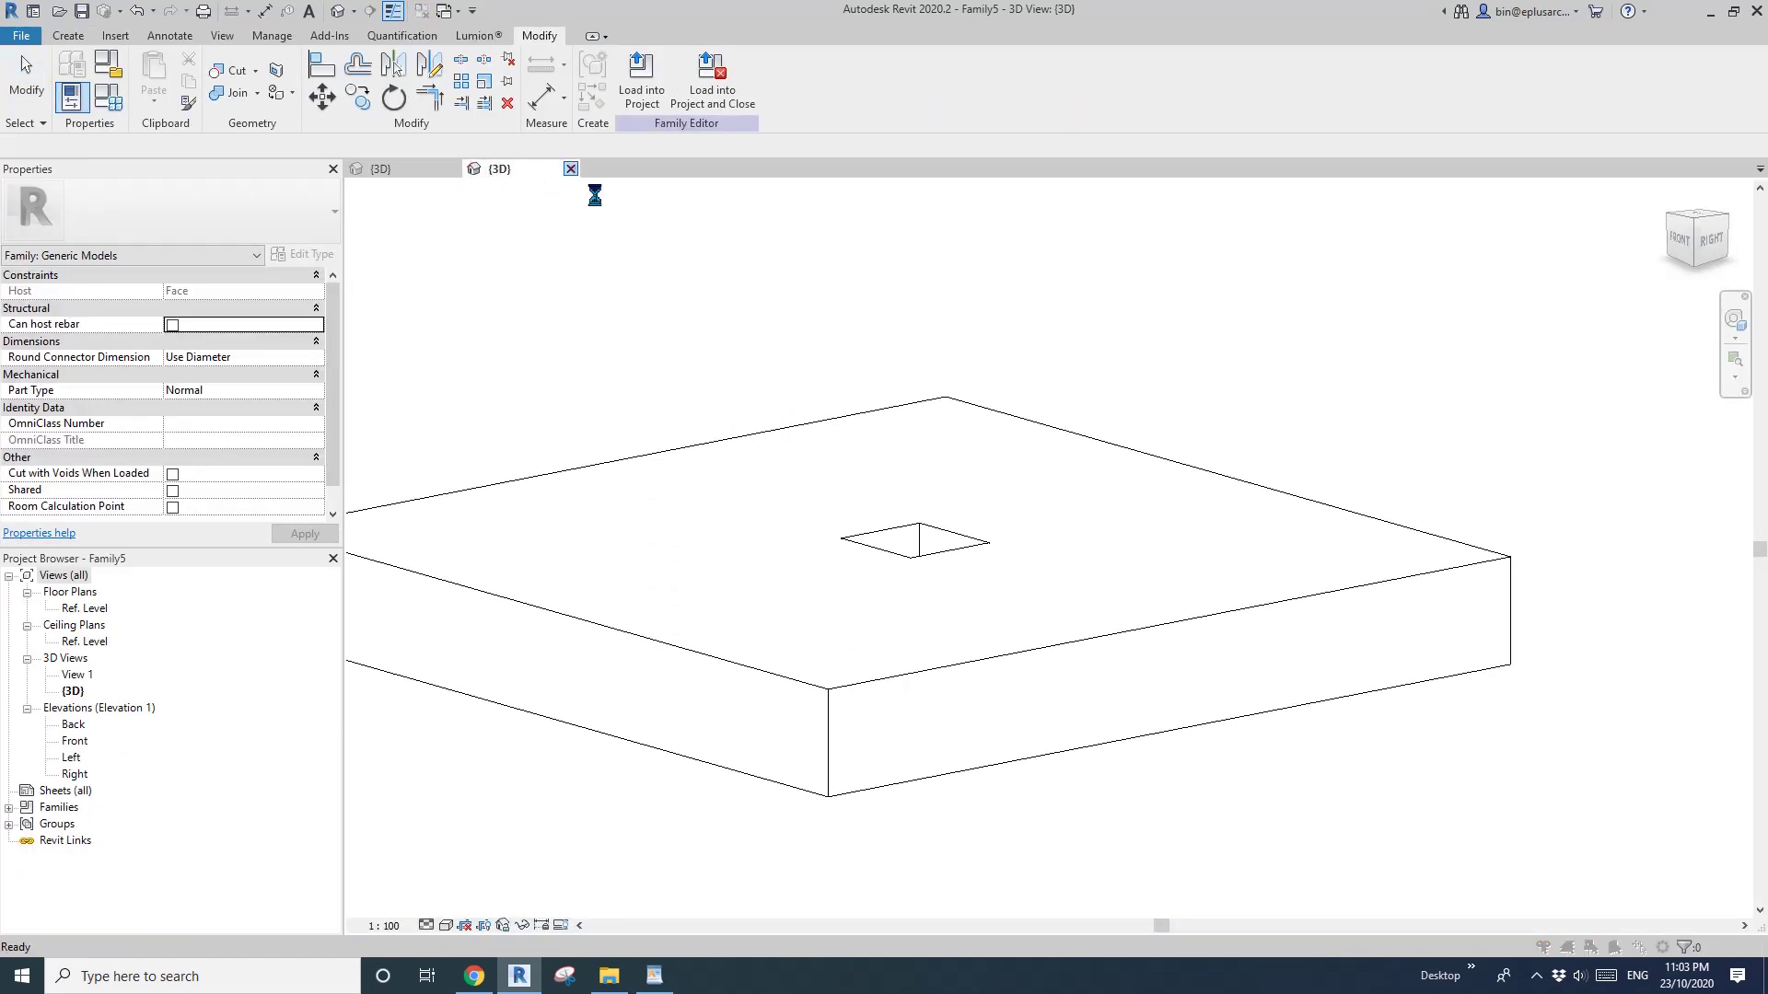
left_click(921, 489)
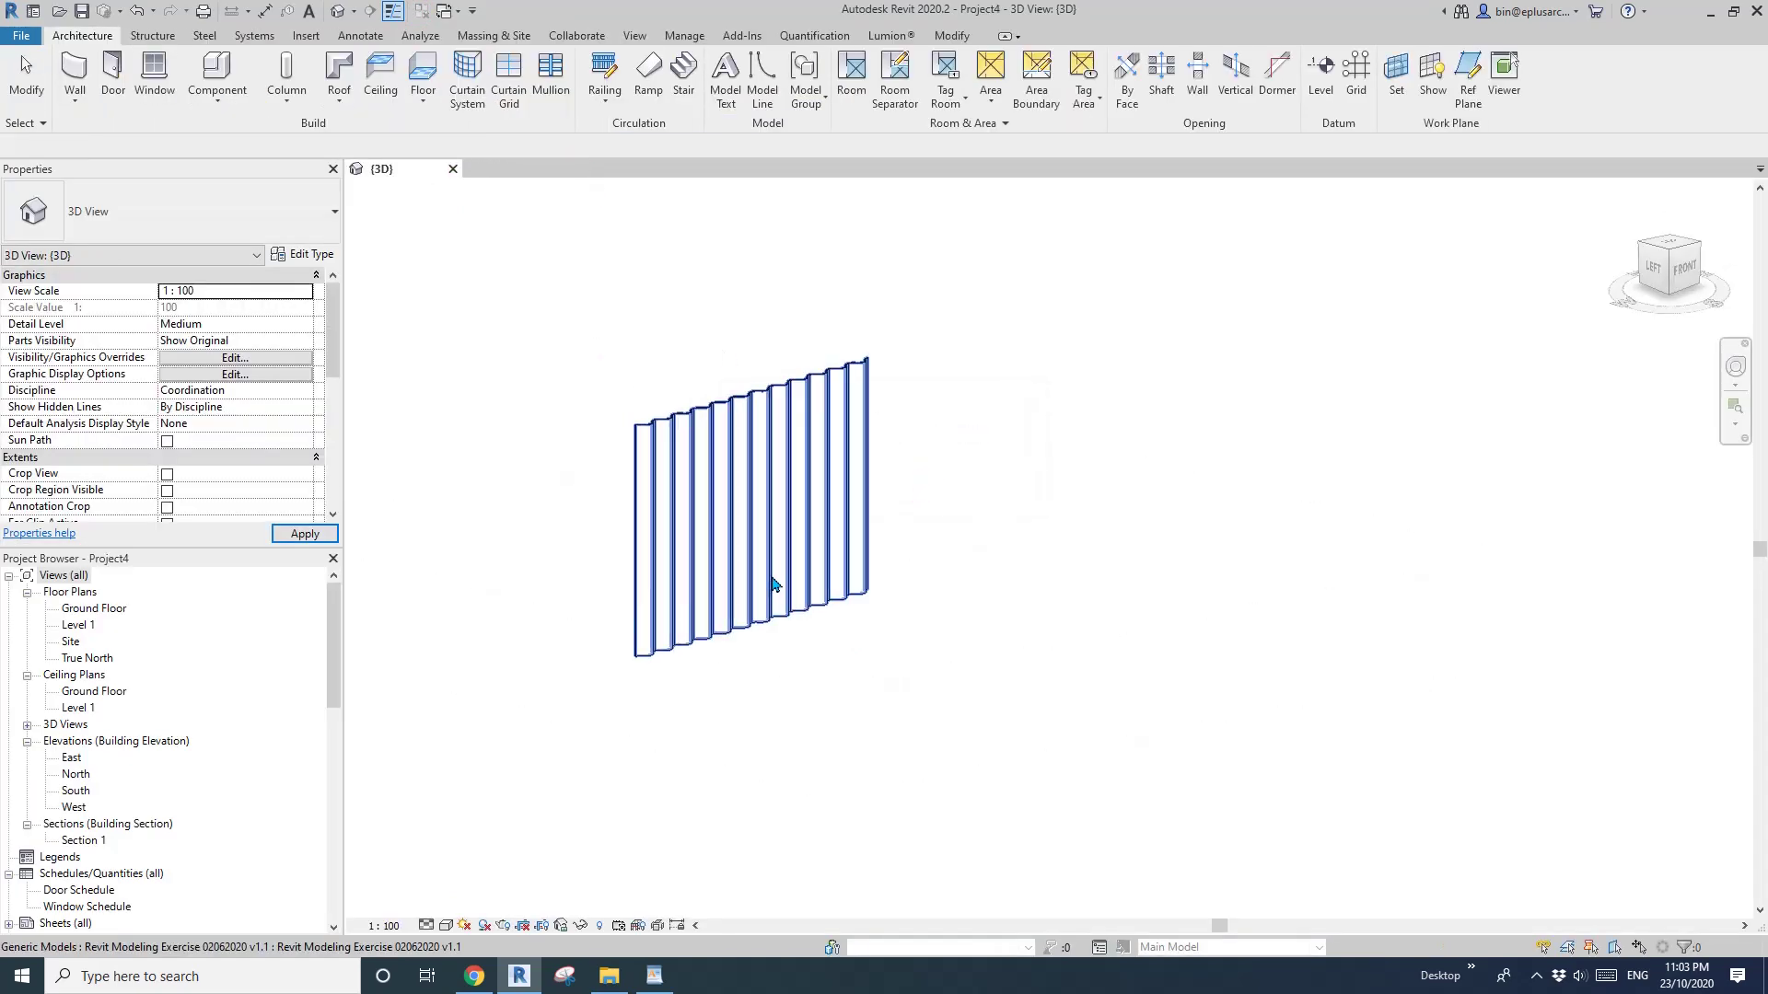
scroll(792, 589, "up", 3)
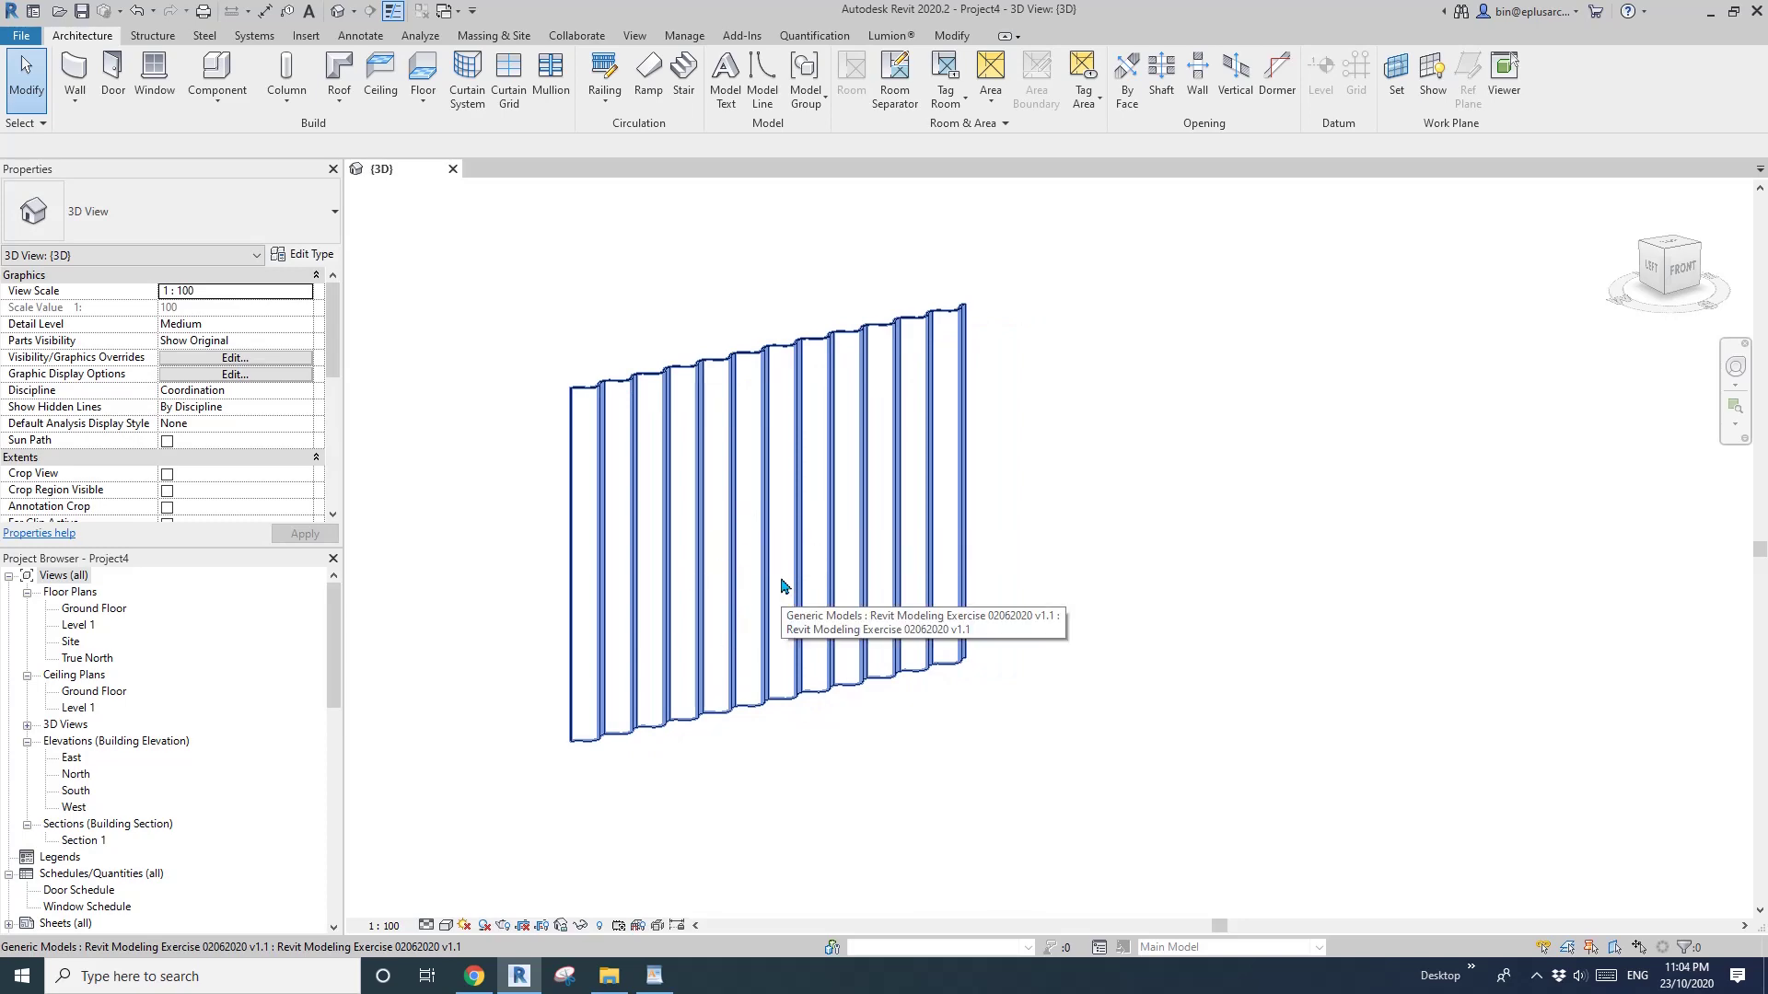
scroll(782, 585, "down", 2)
left_click(754, 556)
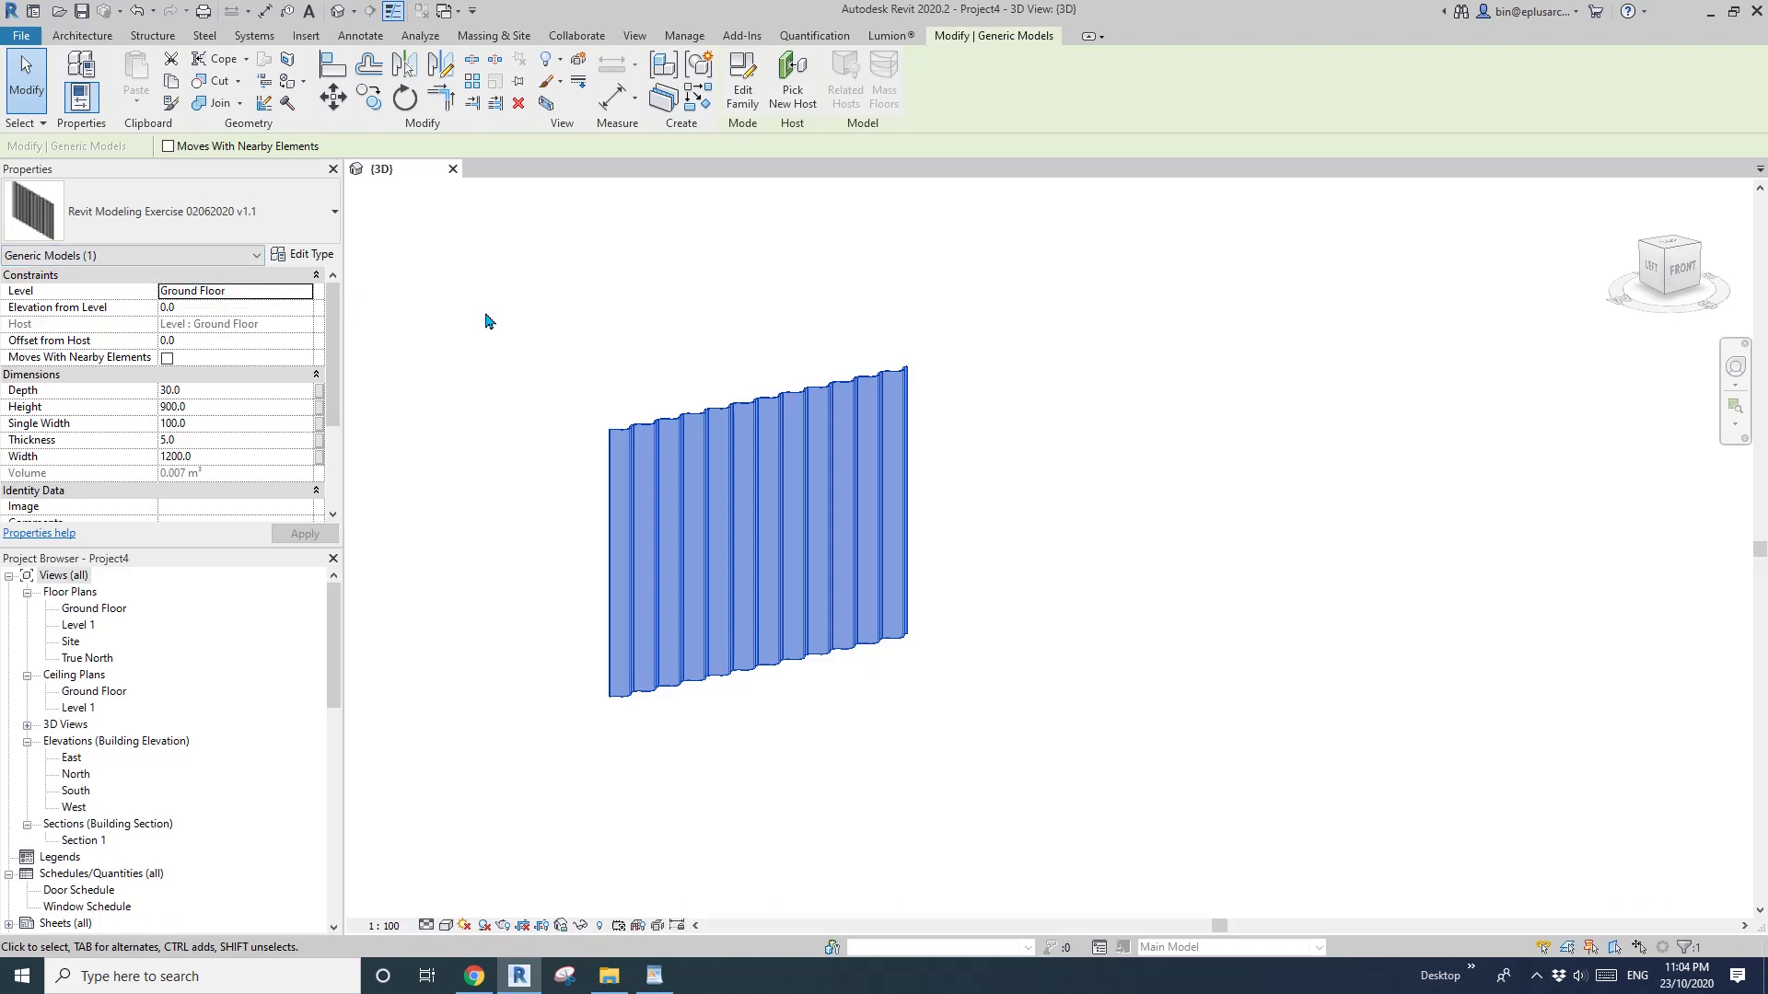
middle_click_drag(665, 425, 688, 450)
left_click(580, 402)
middle_click_drag(580, 403, 613, 403)
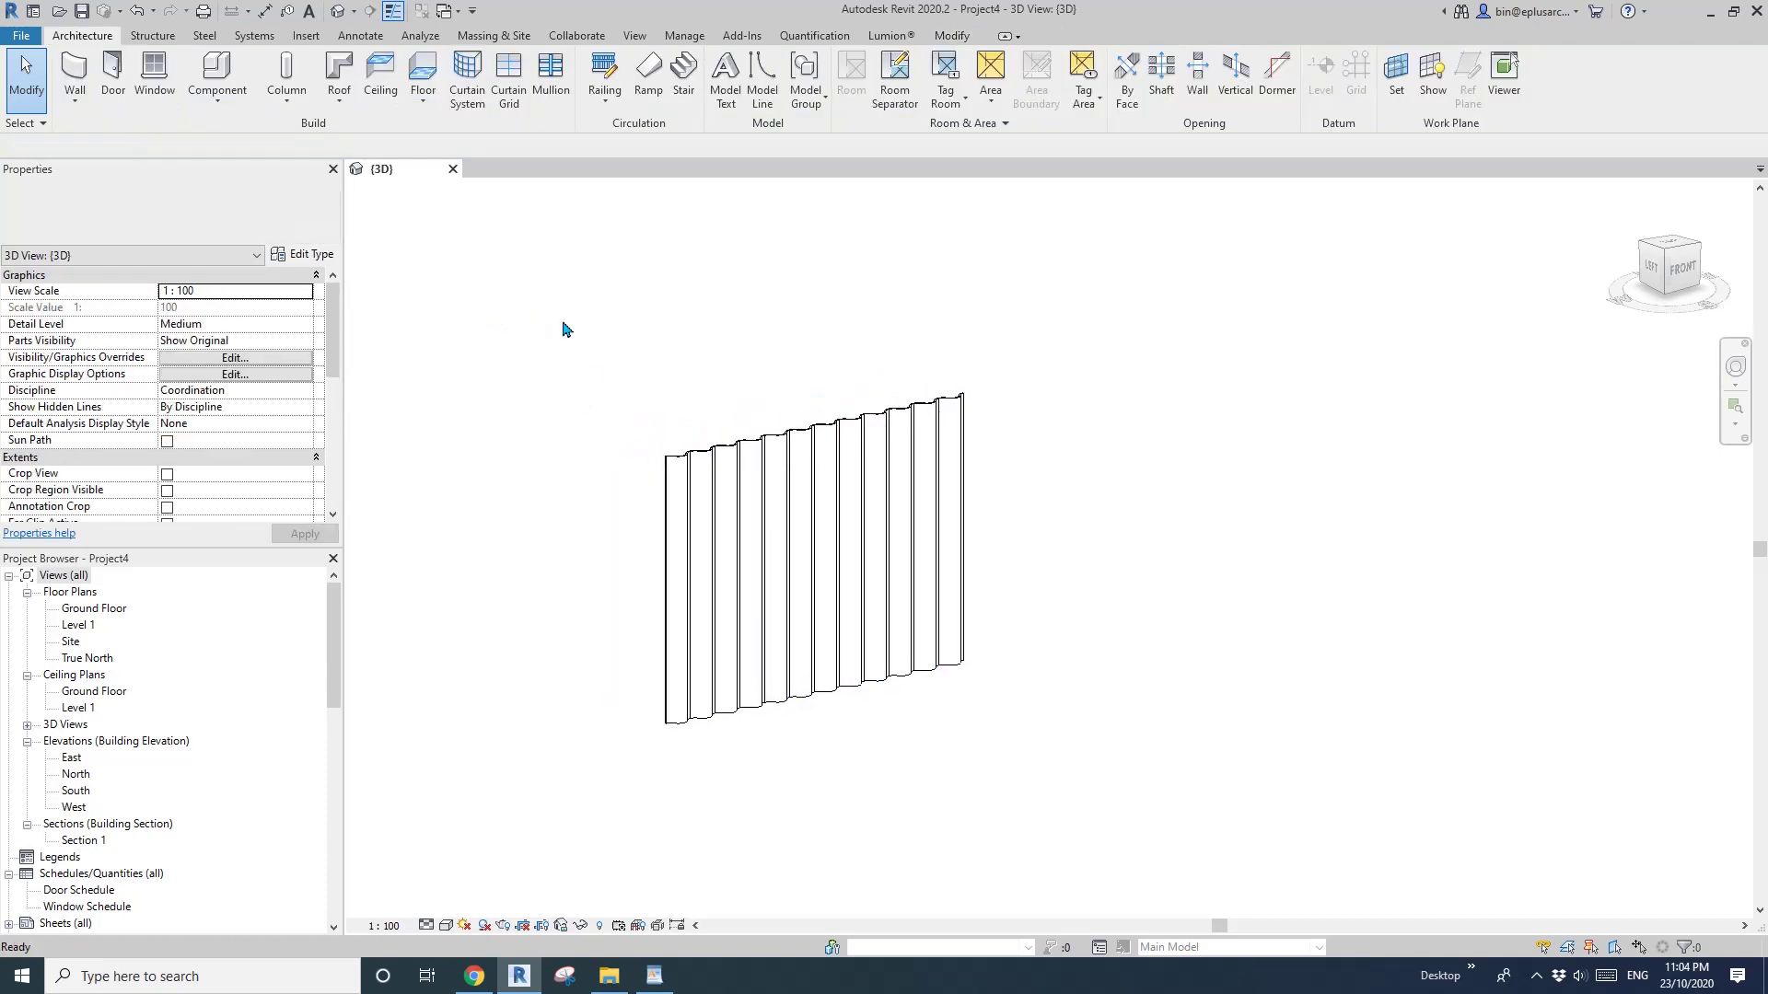
left_click(725, 460)
left_click_drag(725, 459, 724, 460)
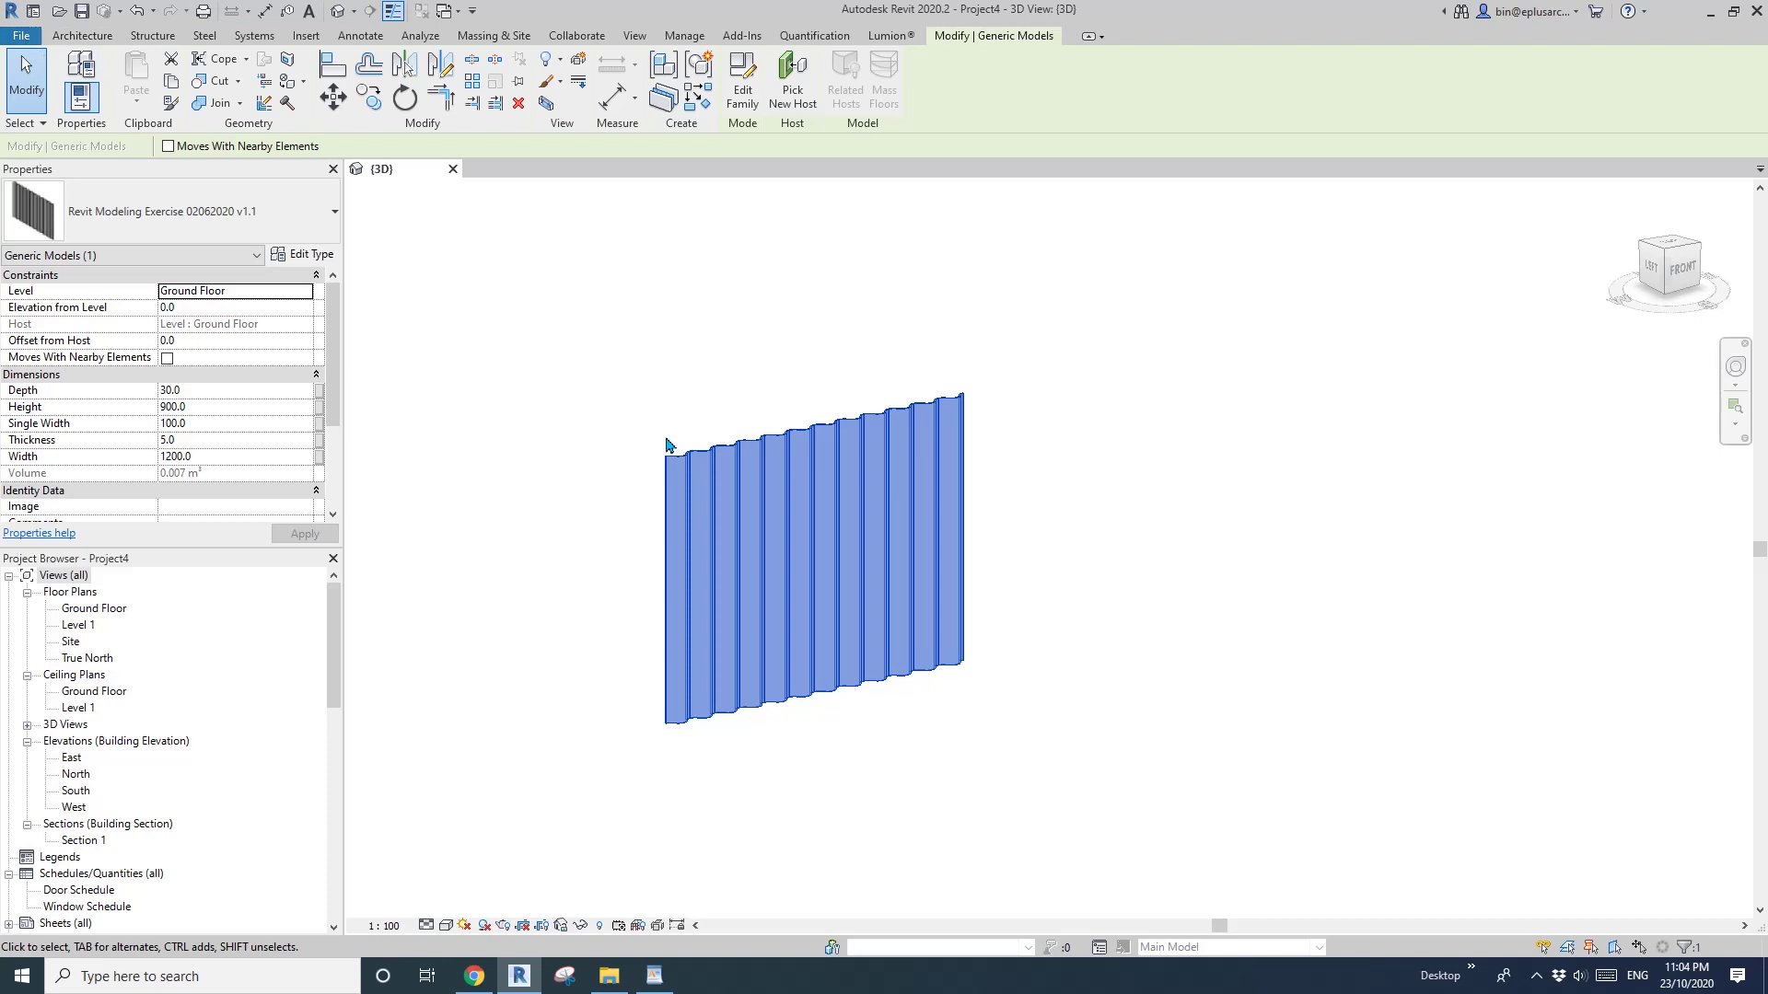
left_click(624, 414)
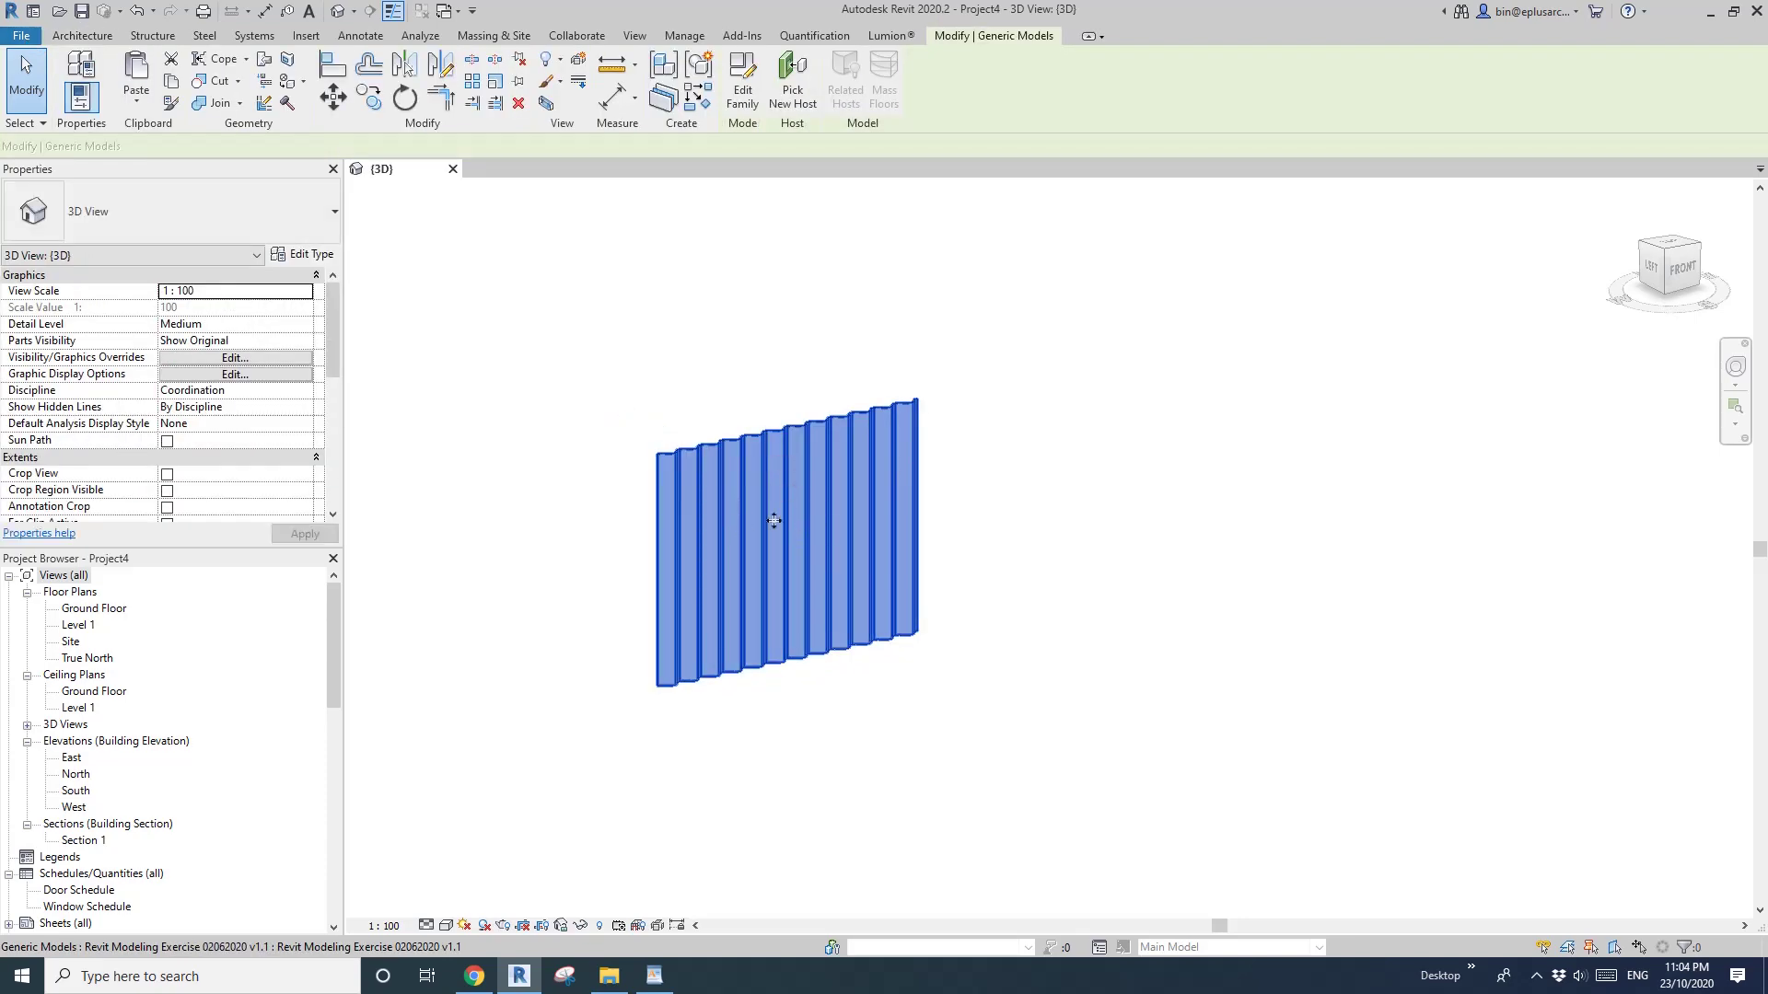
left_click(773, 520)
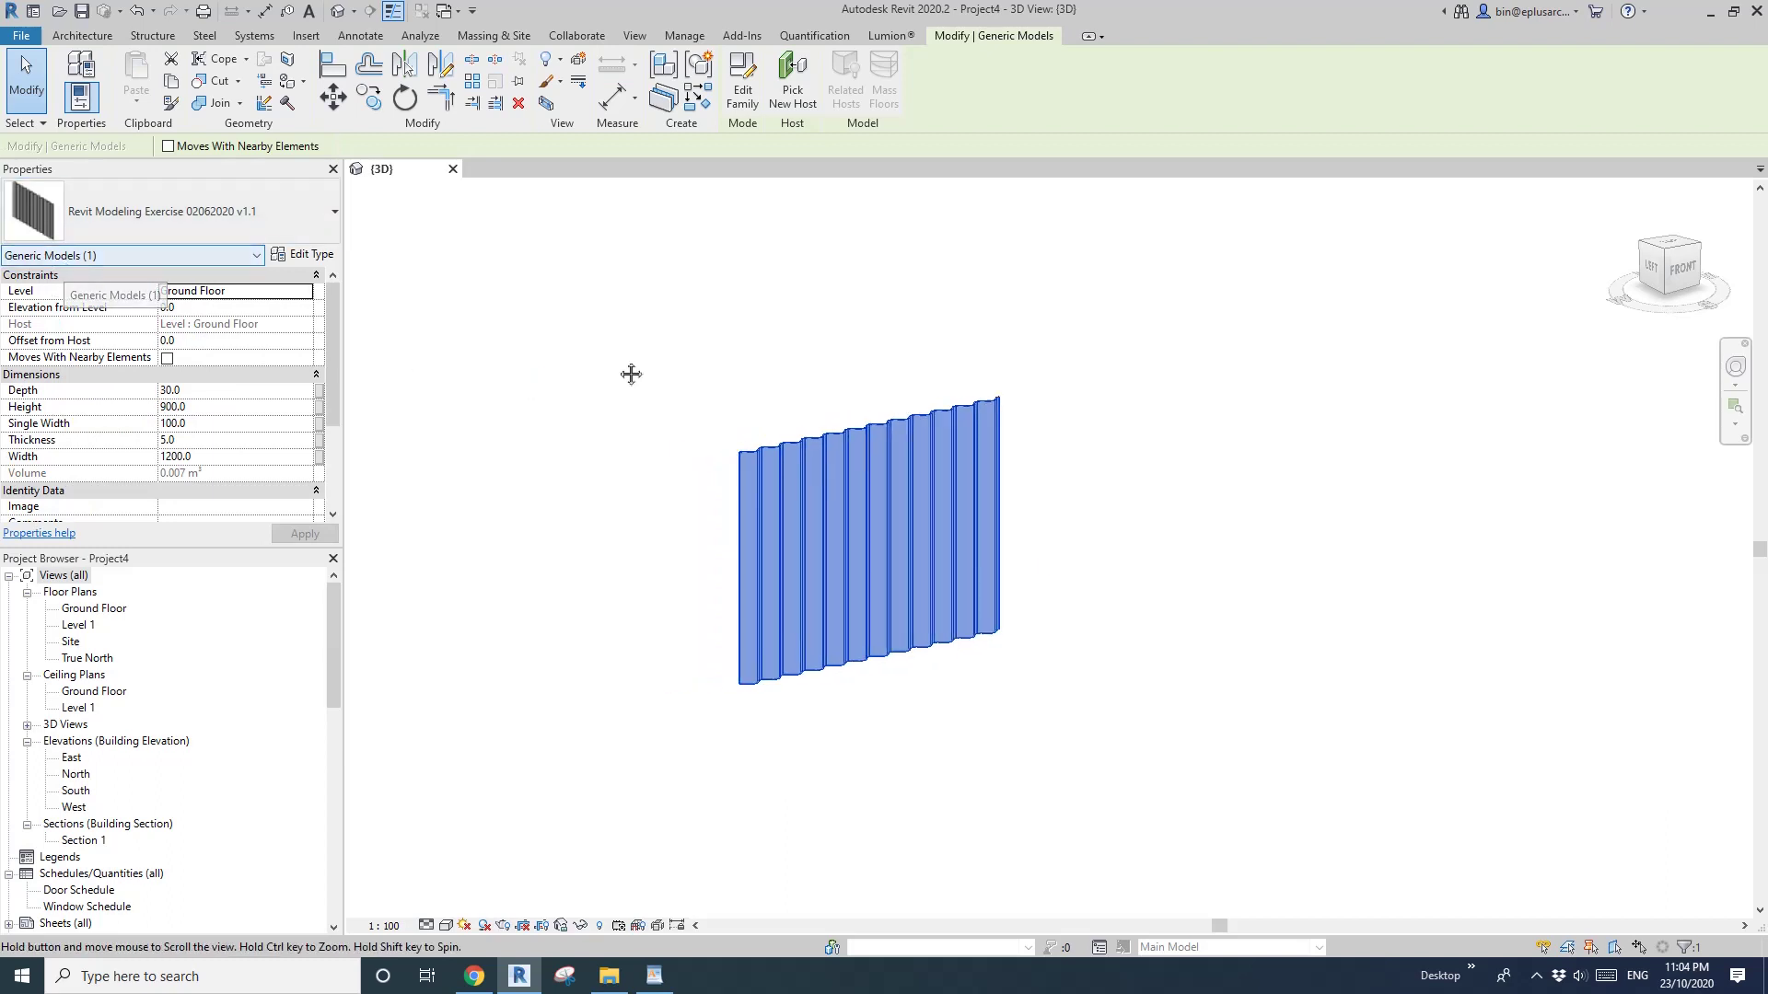
left_click(636, 369)
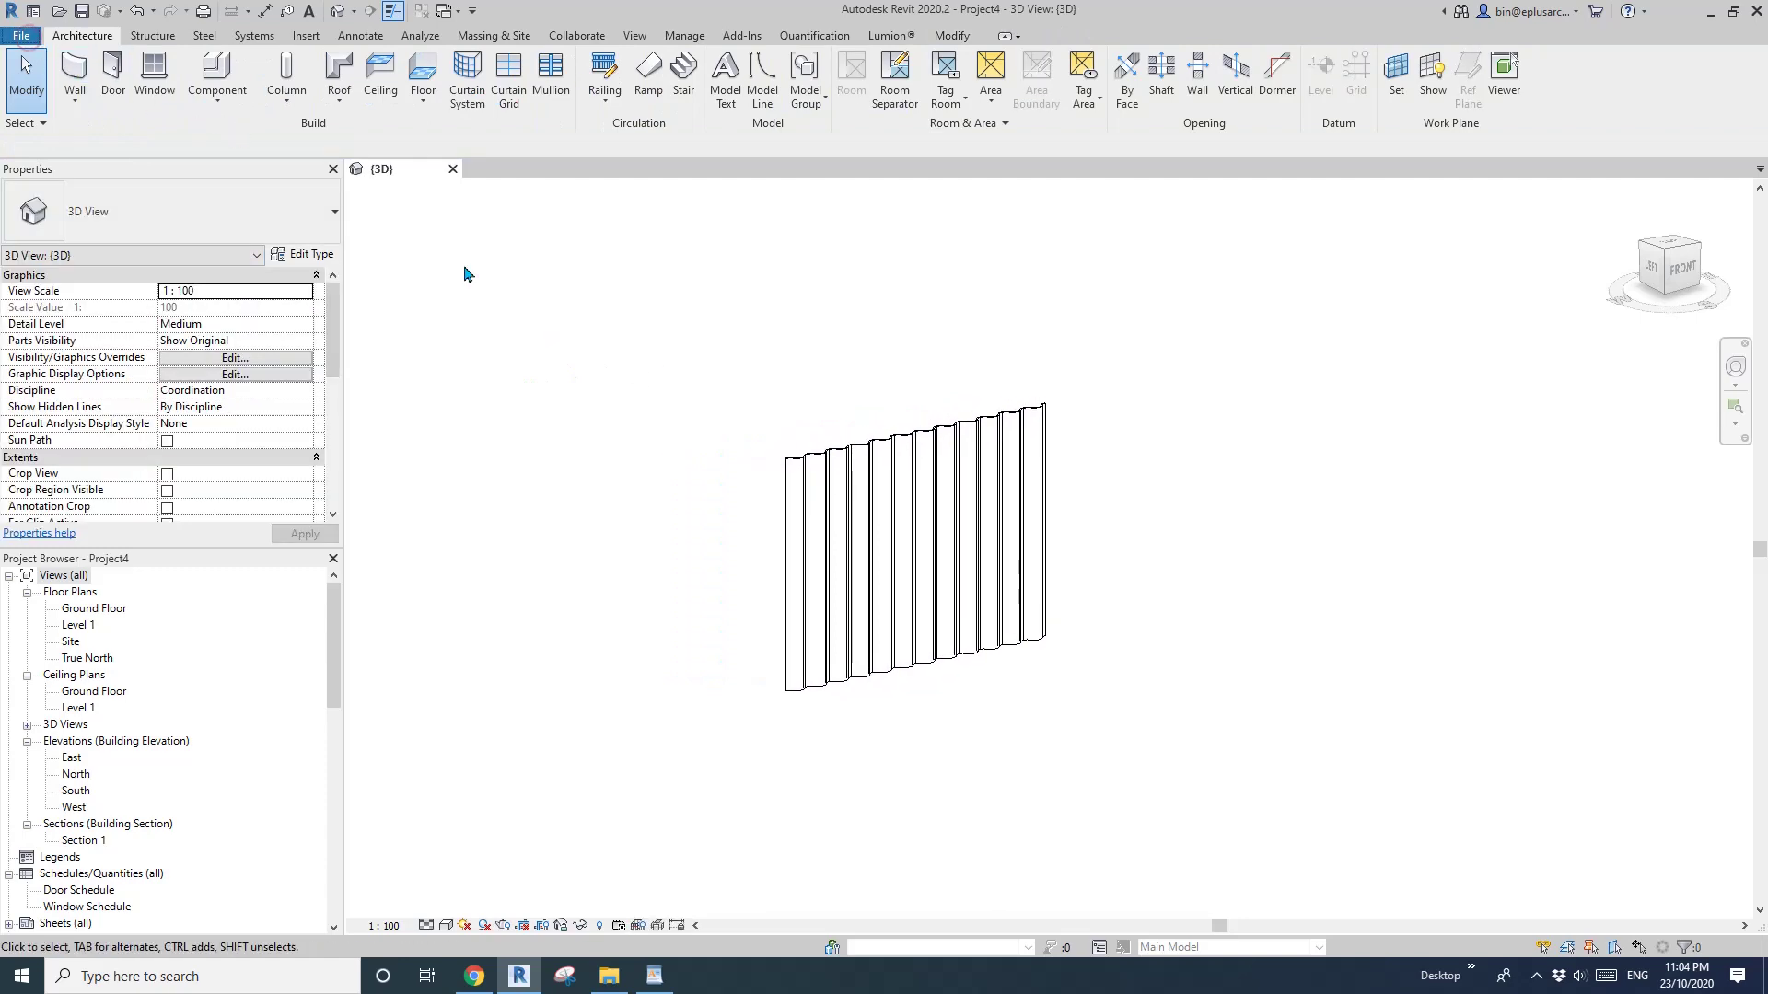
Open the corrugated panel family for editing and show it at an angle in its 3D view.
left_click(827, 481)
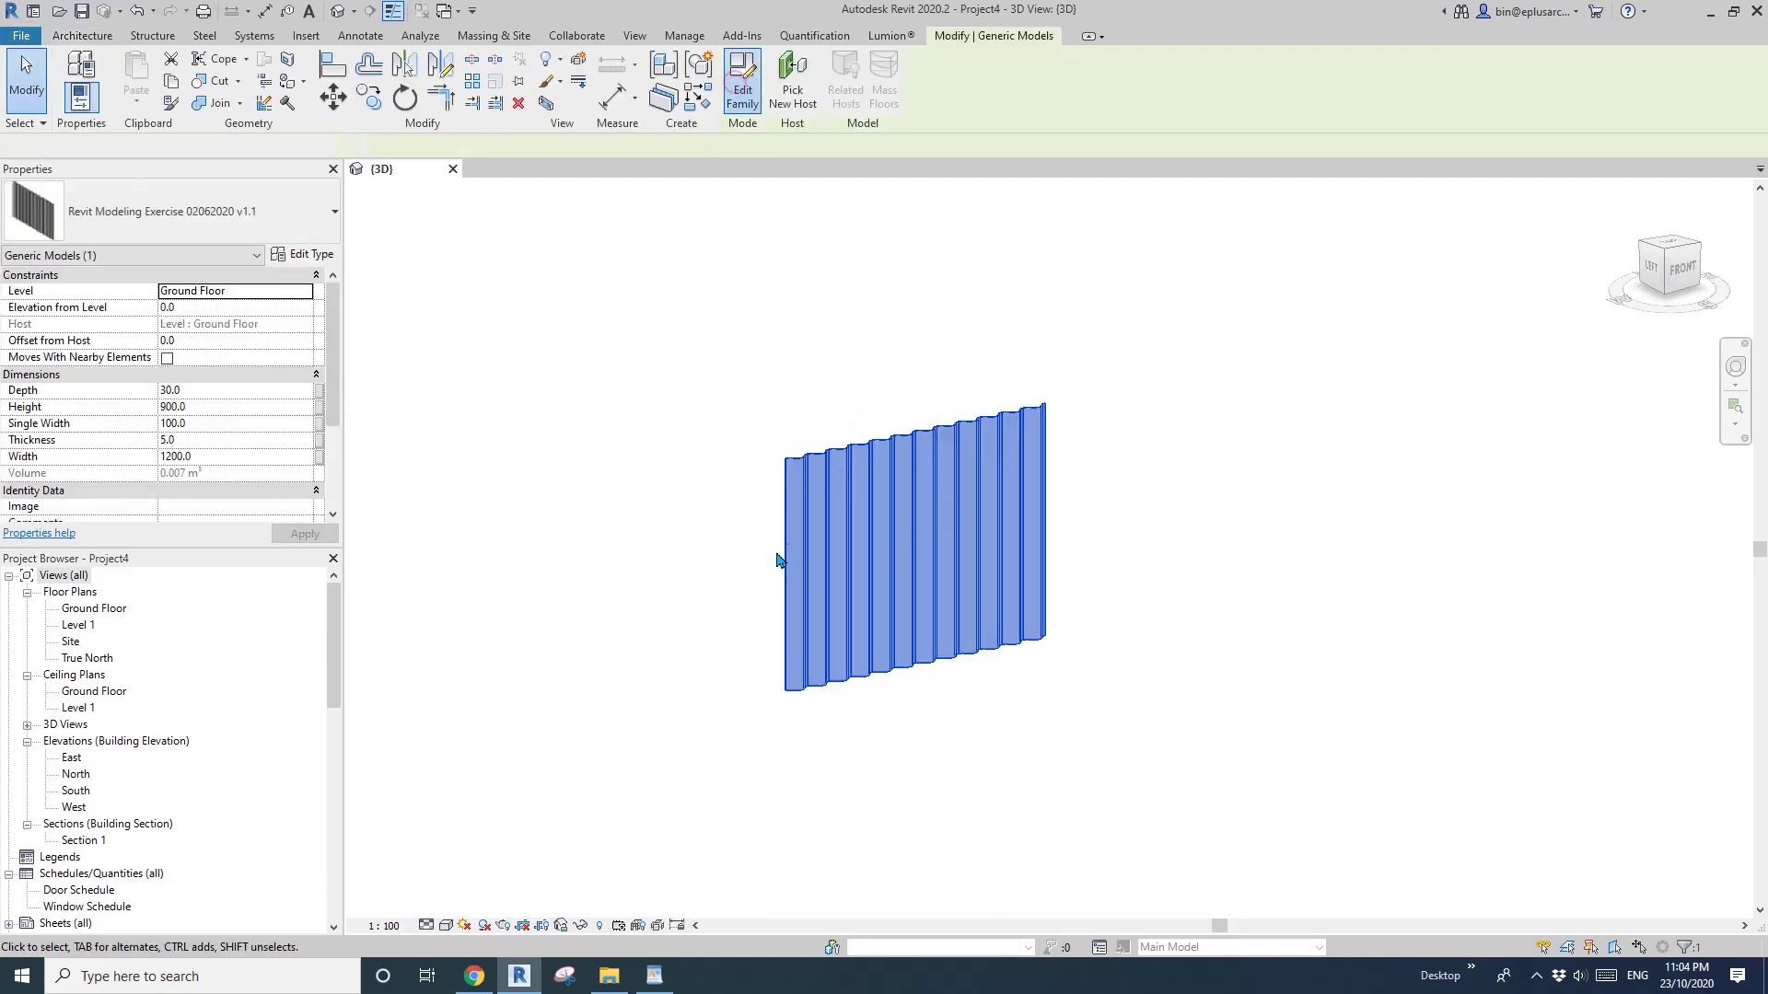
double_click(776, 559)
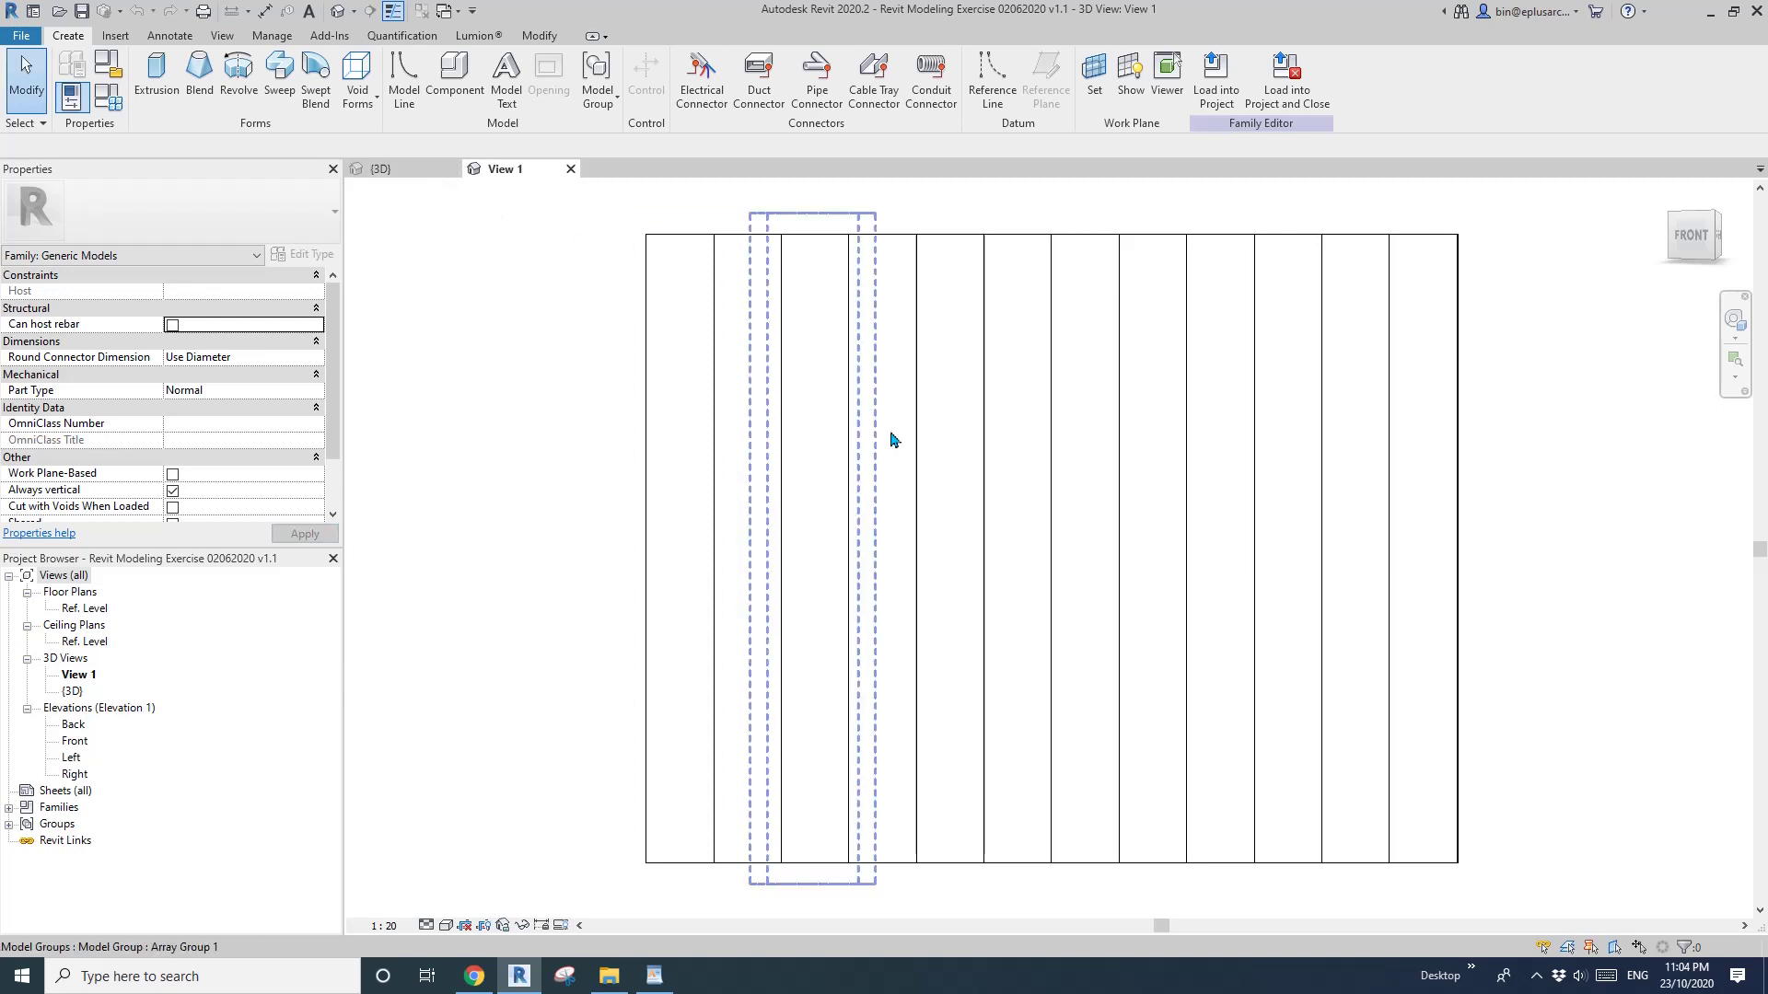
scroll(466, 355, "down", 3)
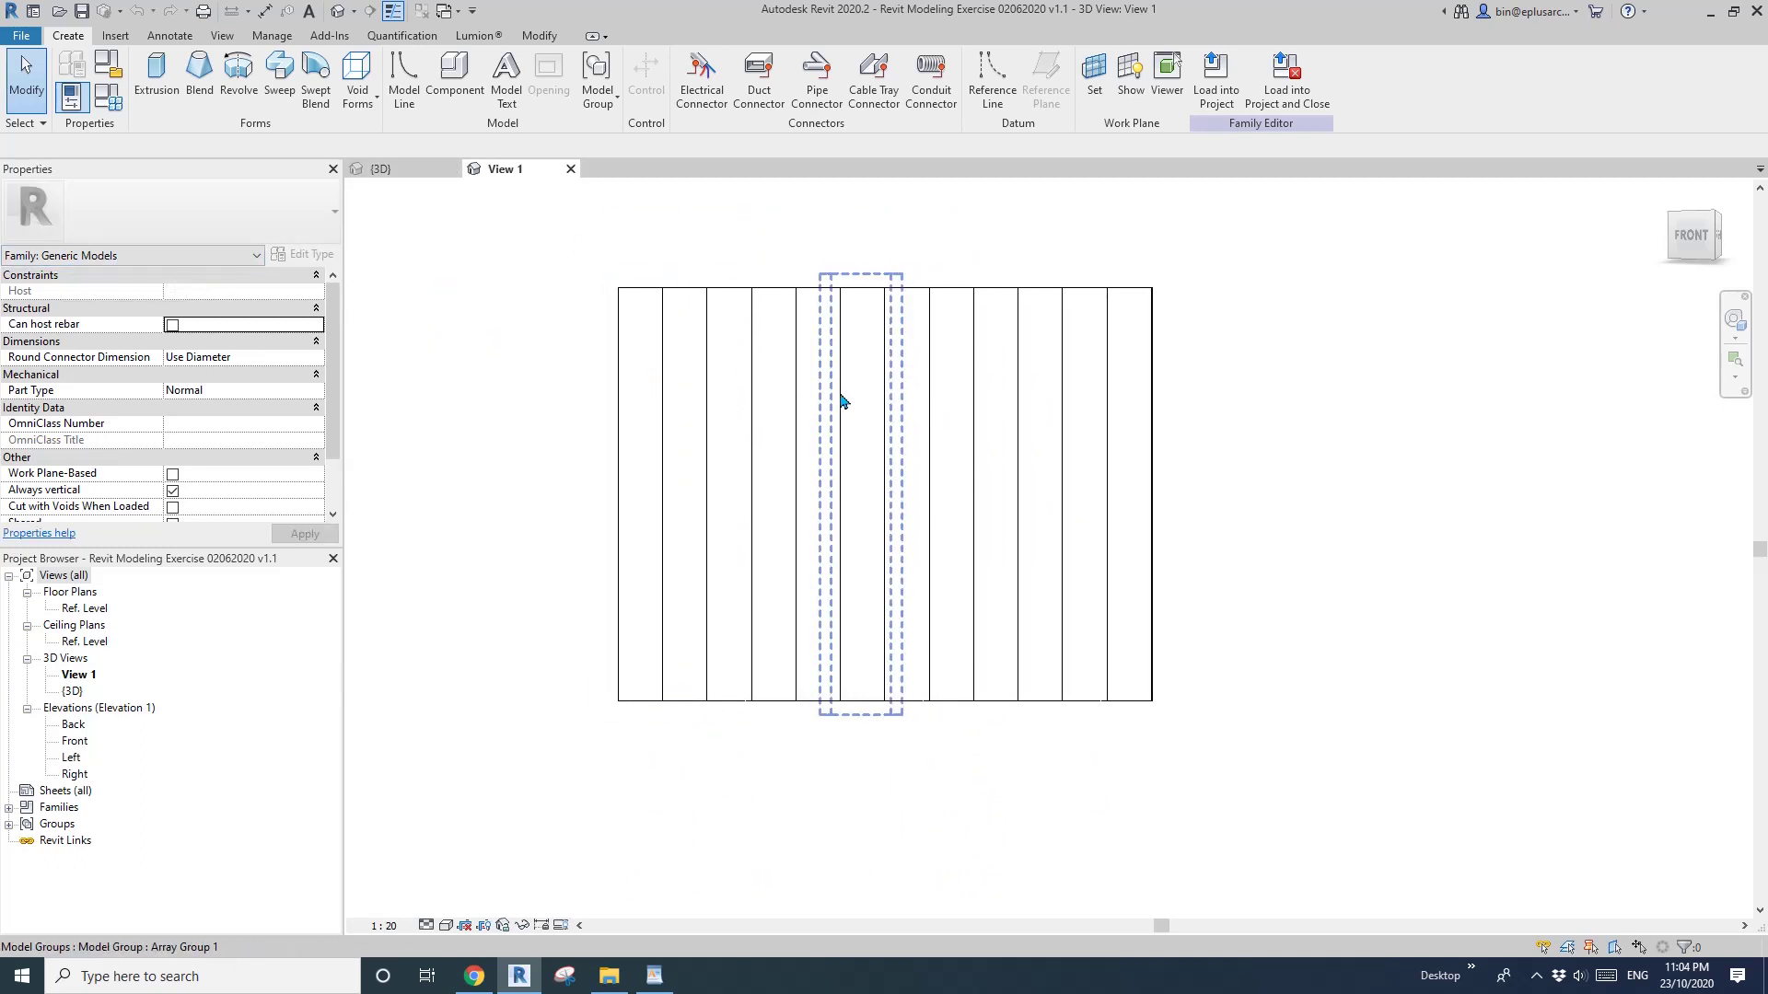
mouse_move(609, 478)
middle_mouse_down("shift")
mouse_move(663, 560)
mouse_move(962, 475)
mouse_move(903, 411)
mouse_move(832, 411)
mouse_move(927, 423)
mouse_move(746, 456)
middle_mouse_up("shift")
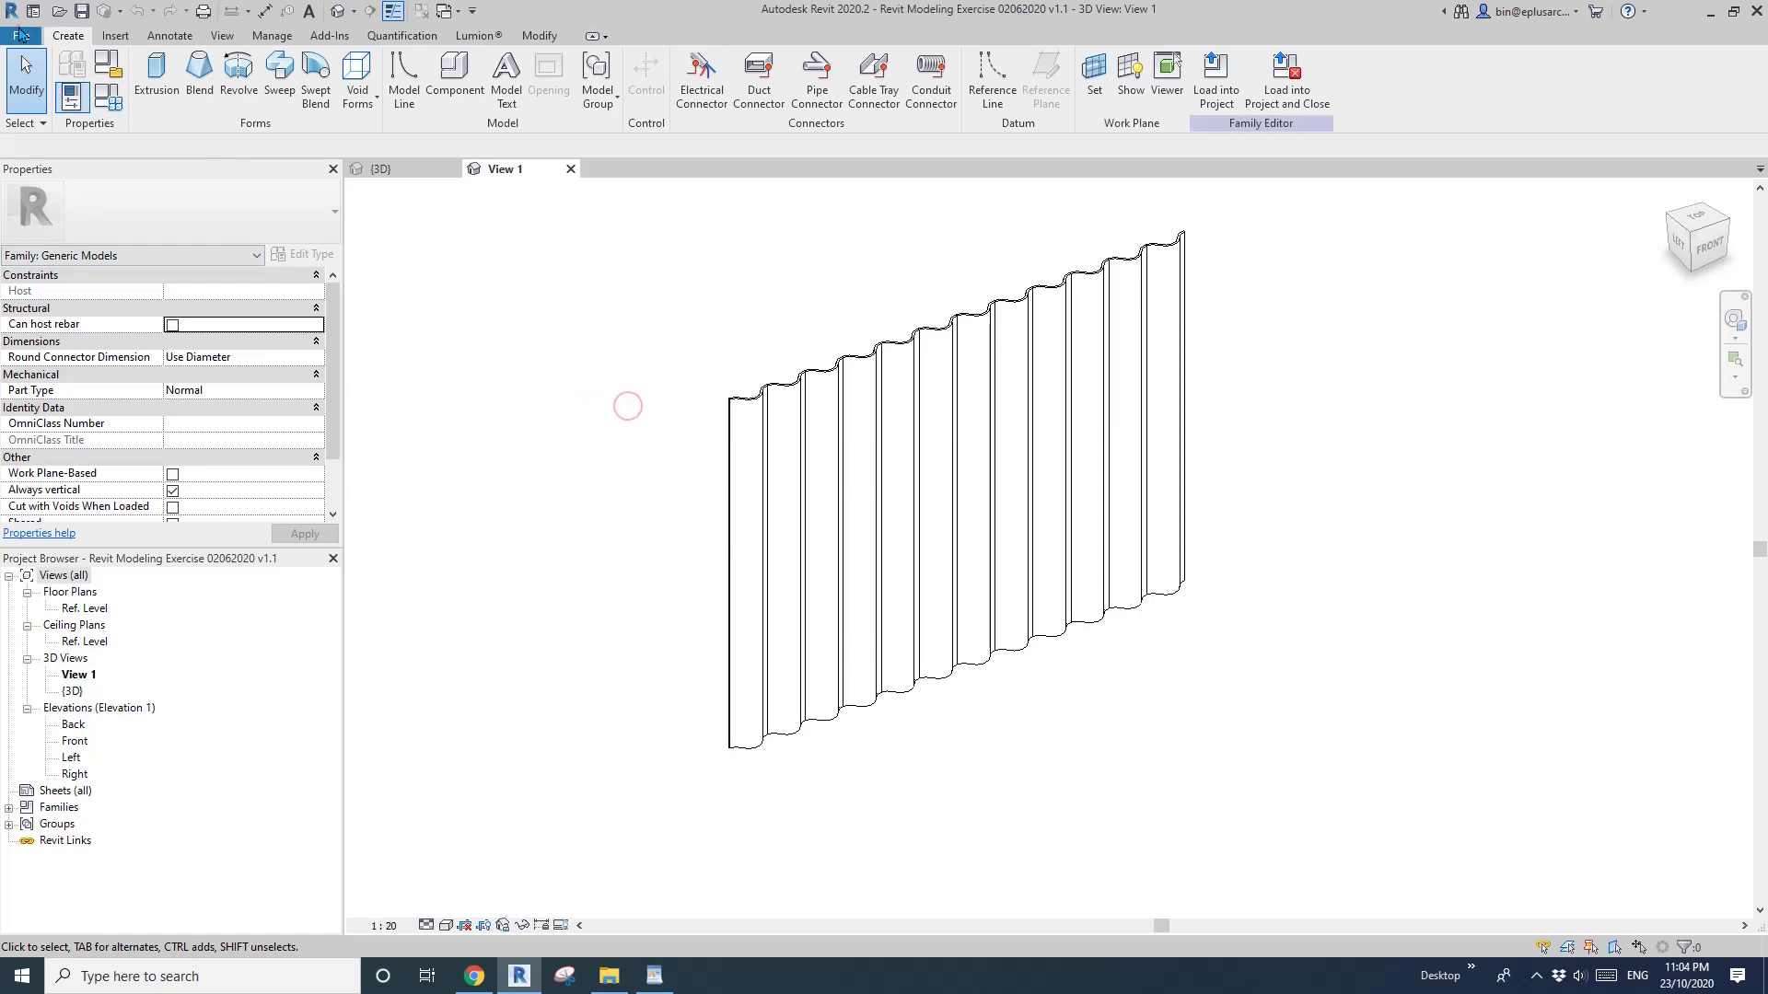
Create a new family from the Metric Curtain Wall Panel template.
left_click(21, 37)
mouse_move(126, 112)
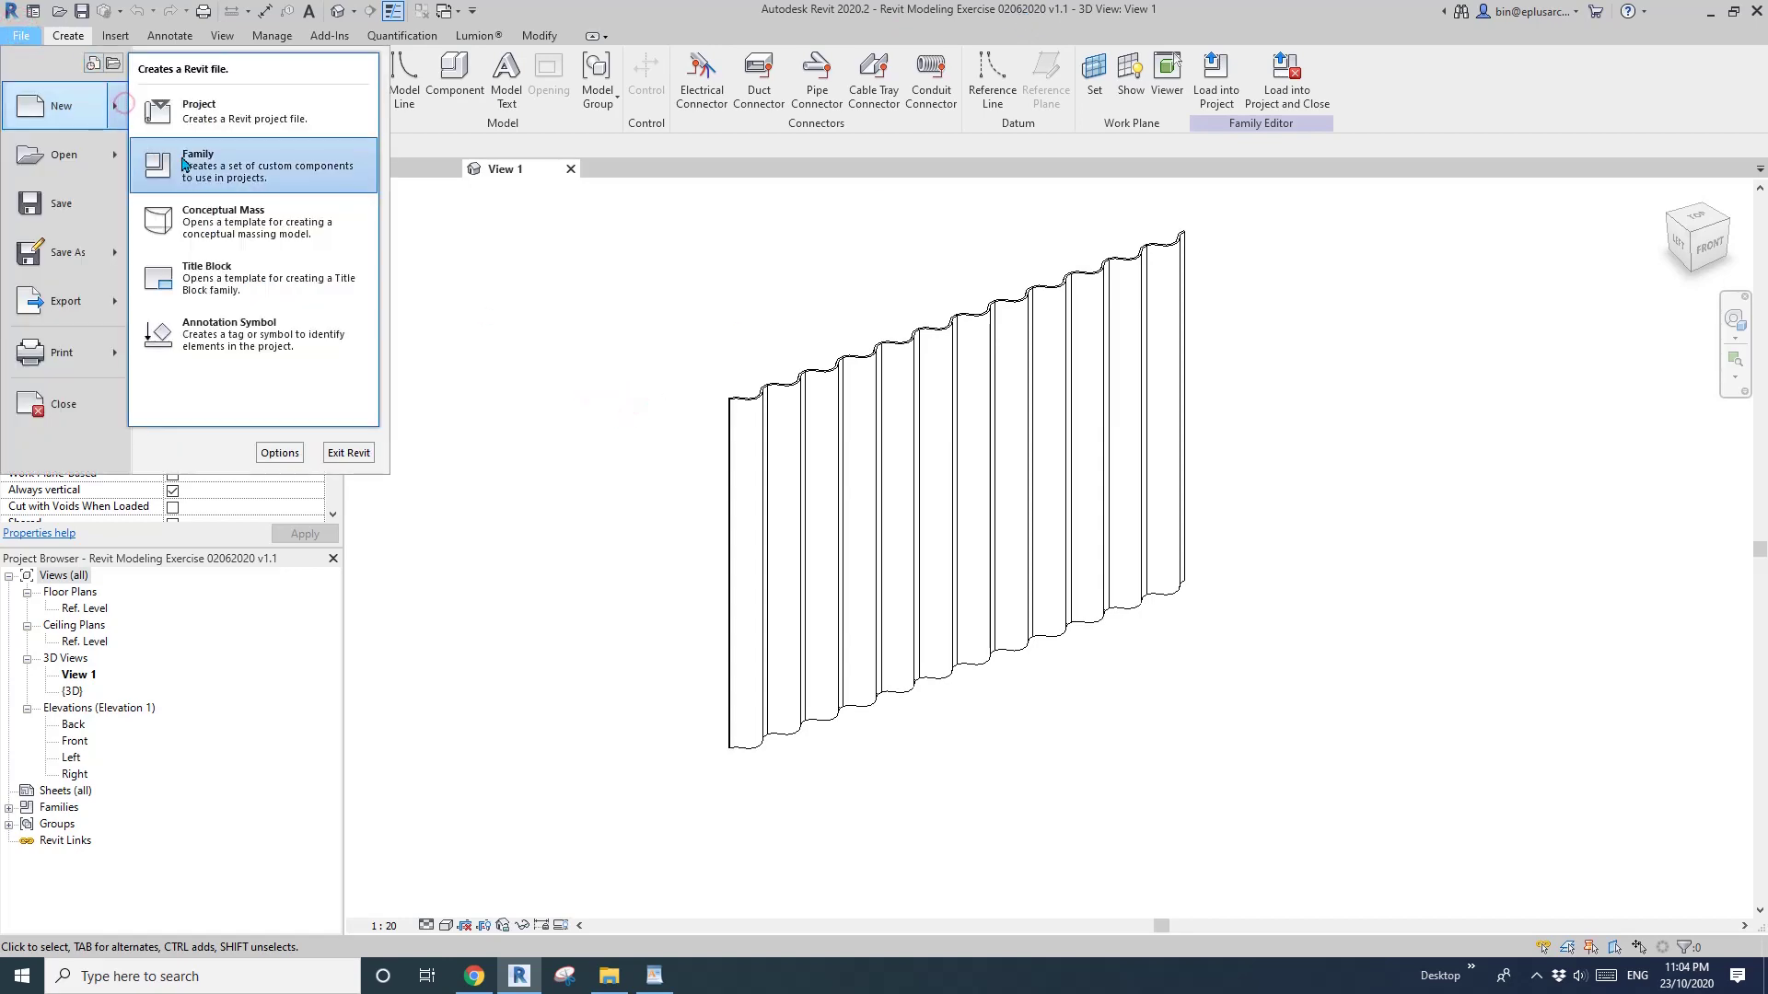
left_click(175, 264)
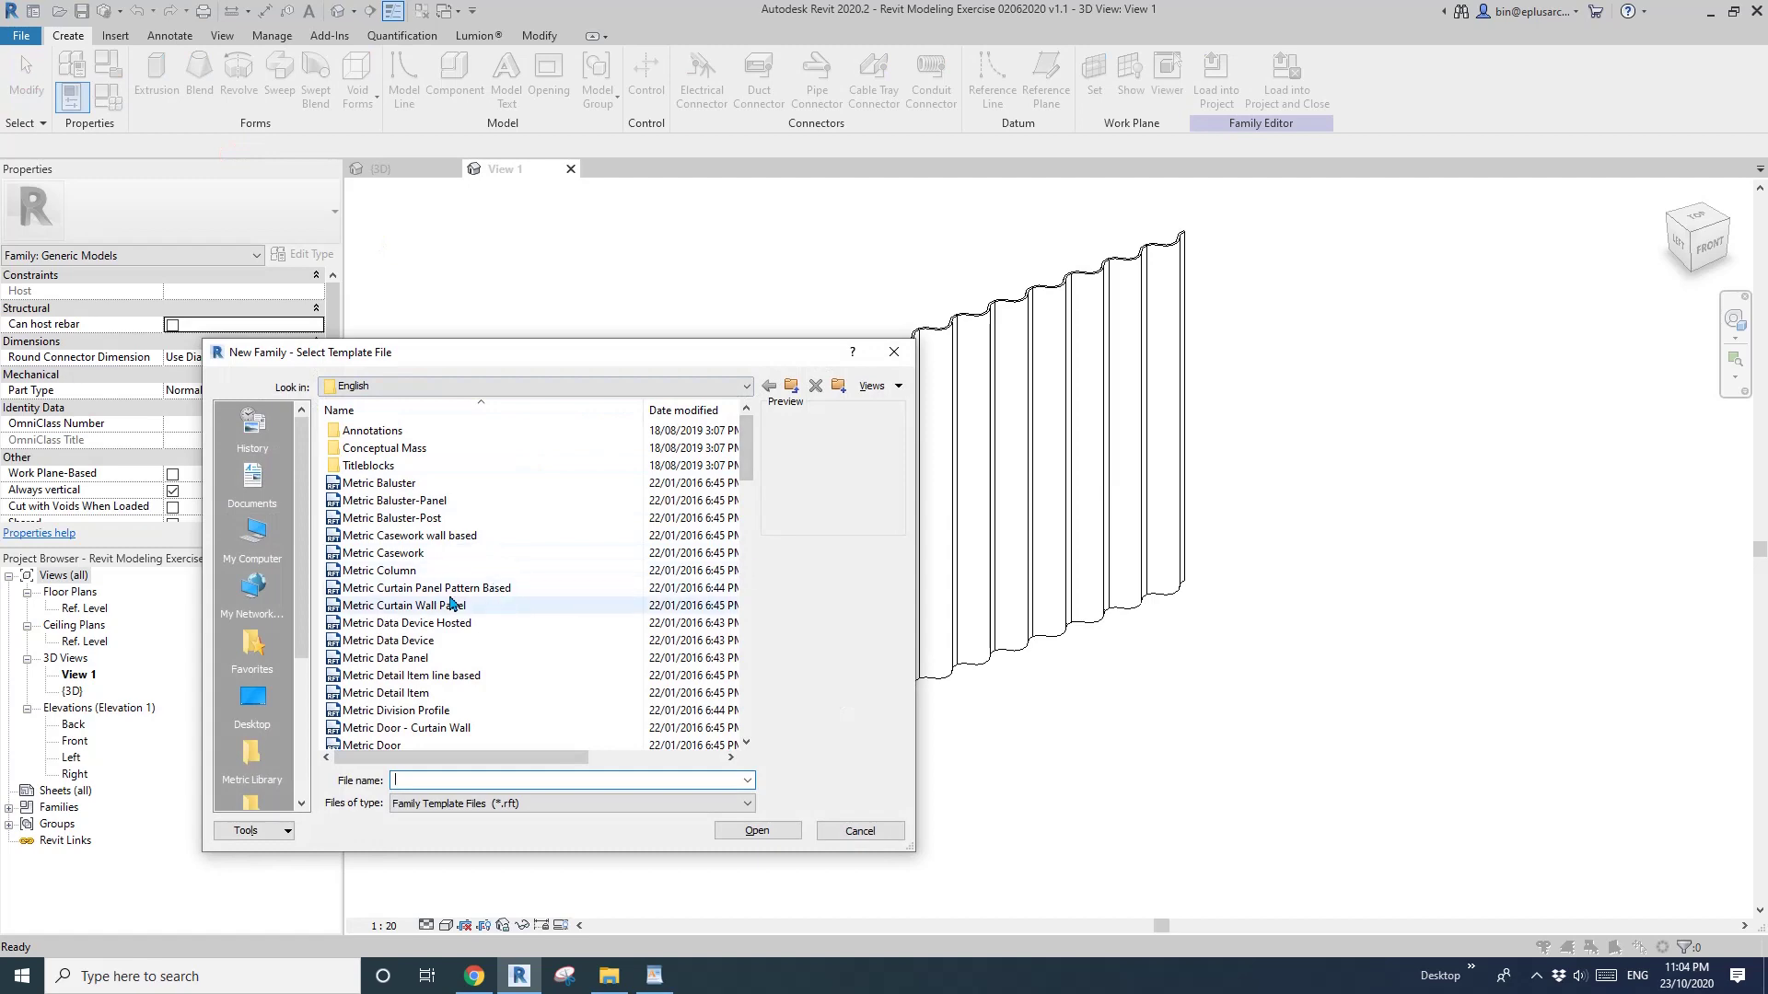
left_click(421, 606)
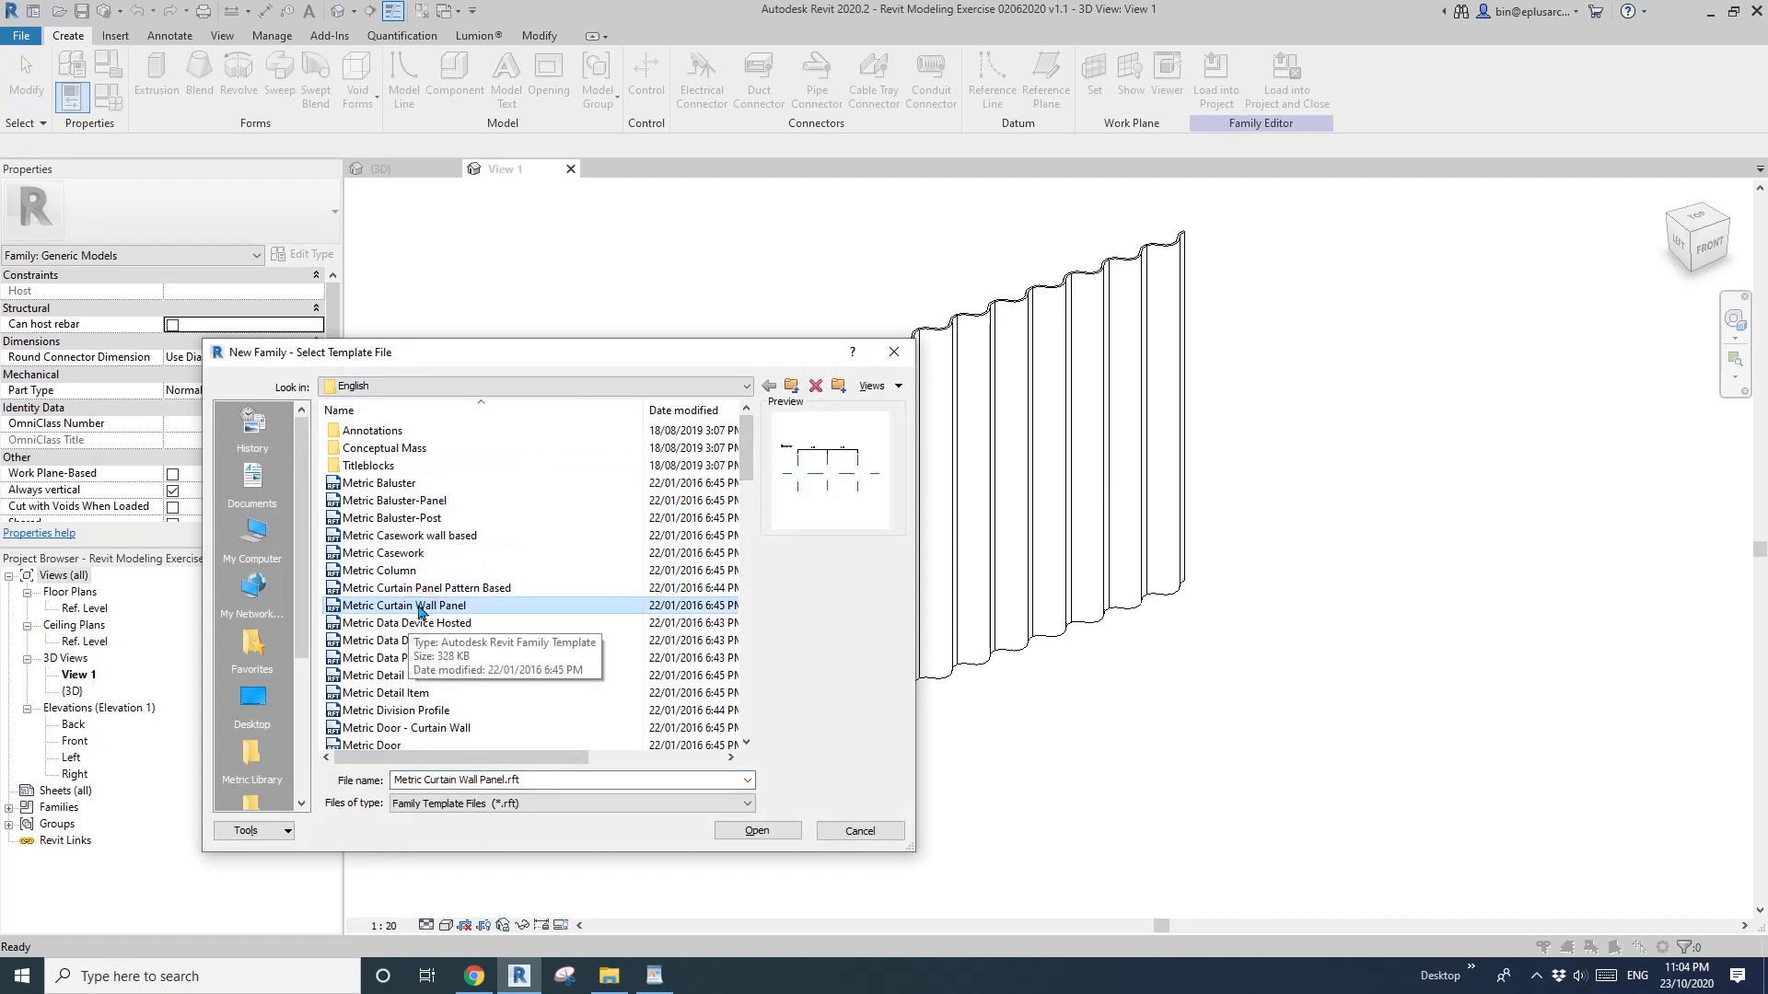
left_click(778, 830)
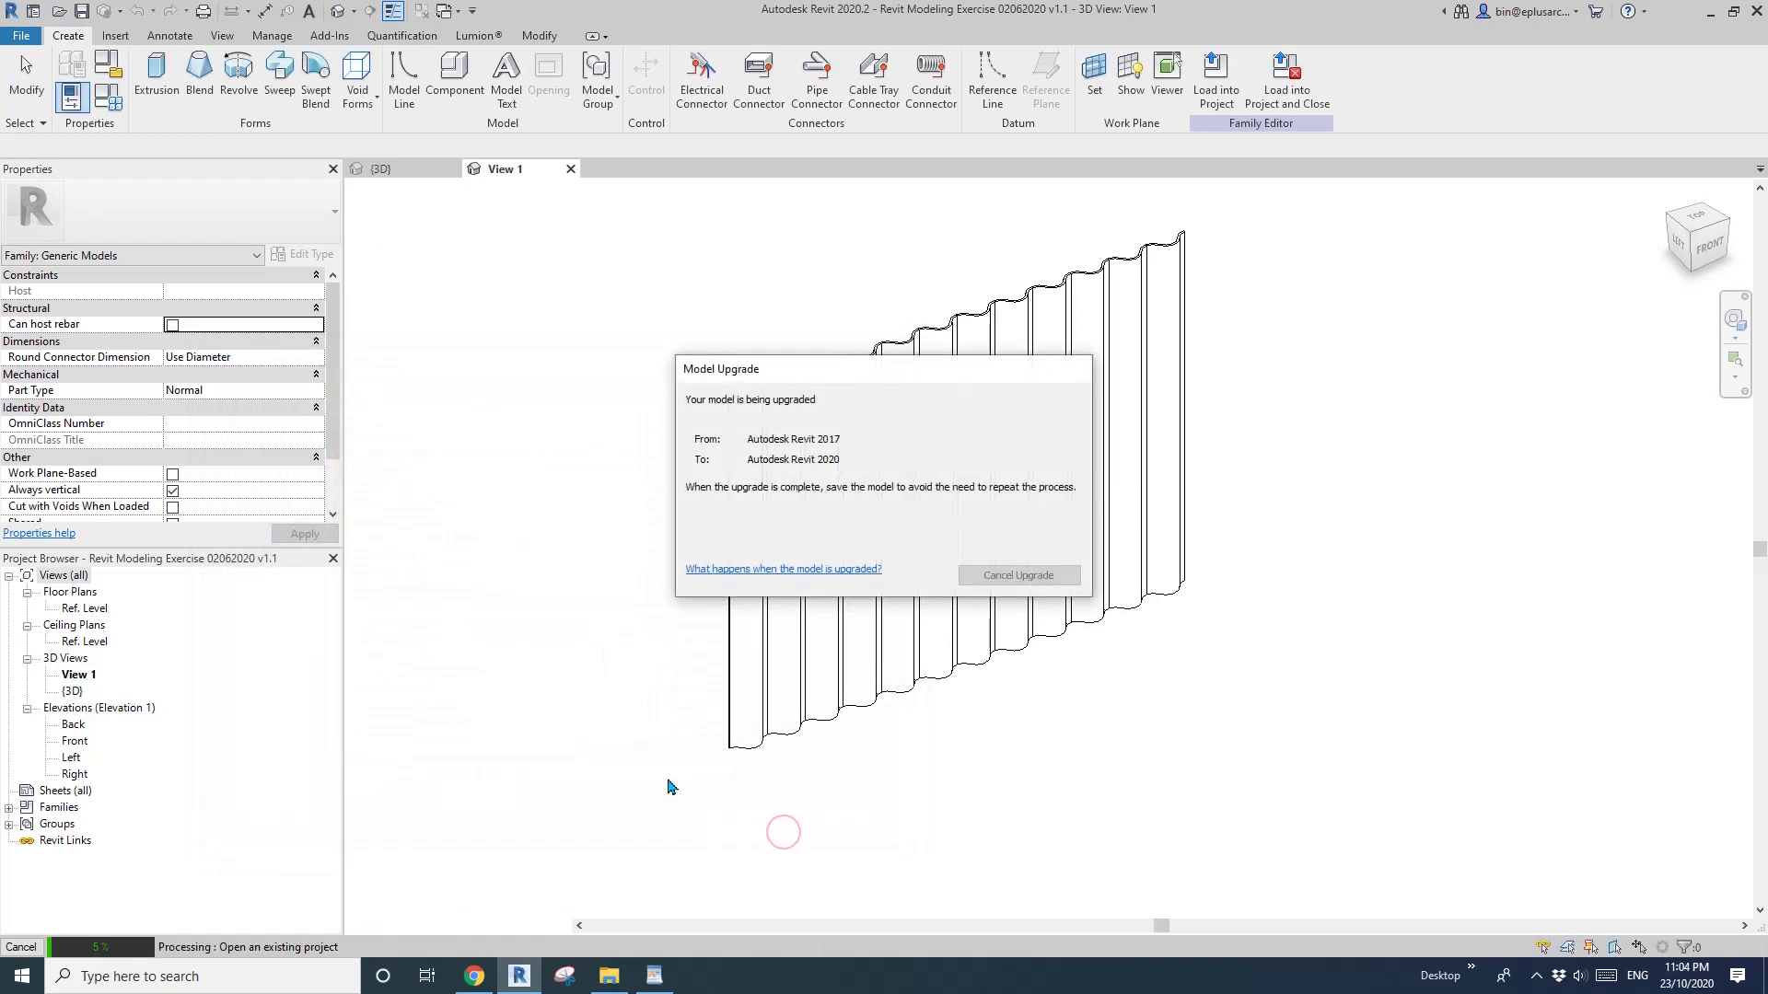
Load the corrugated panel family into Family6 only, leaving Project4 out.
left_click(514, 169)
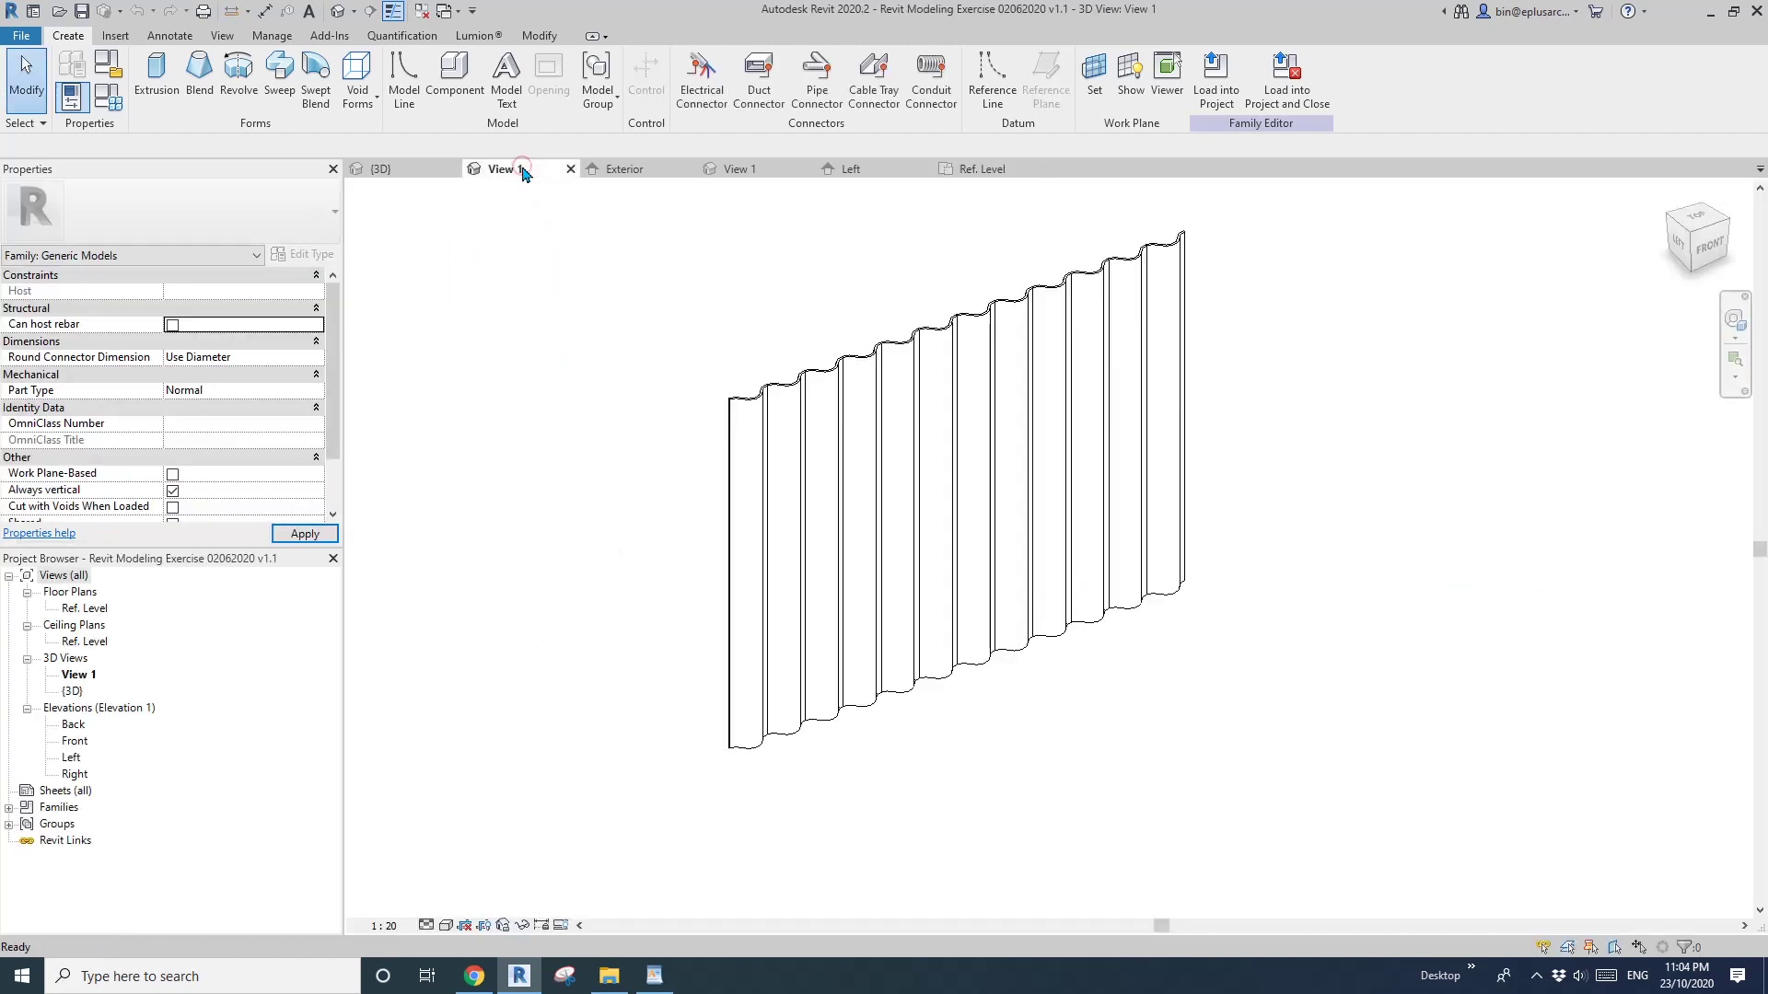
middle_click_drag(729, 493, 697, 509)
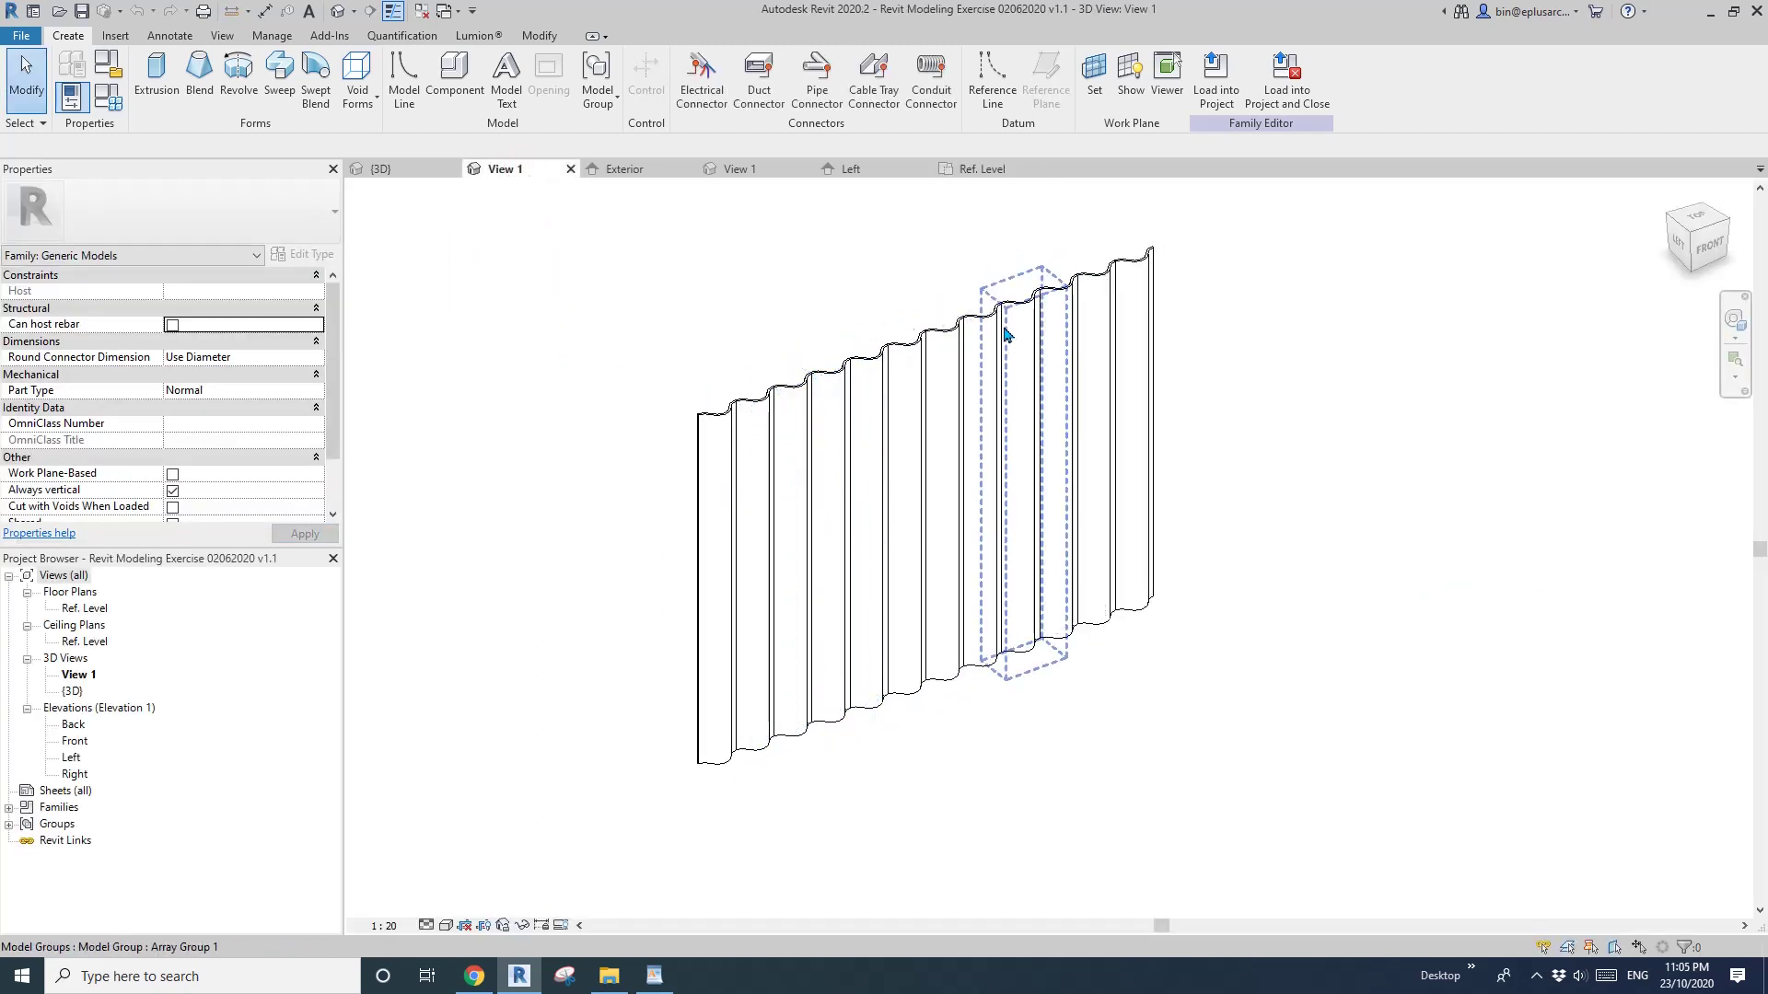
left_click(1217, 83)
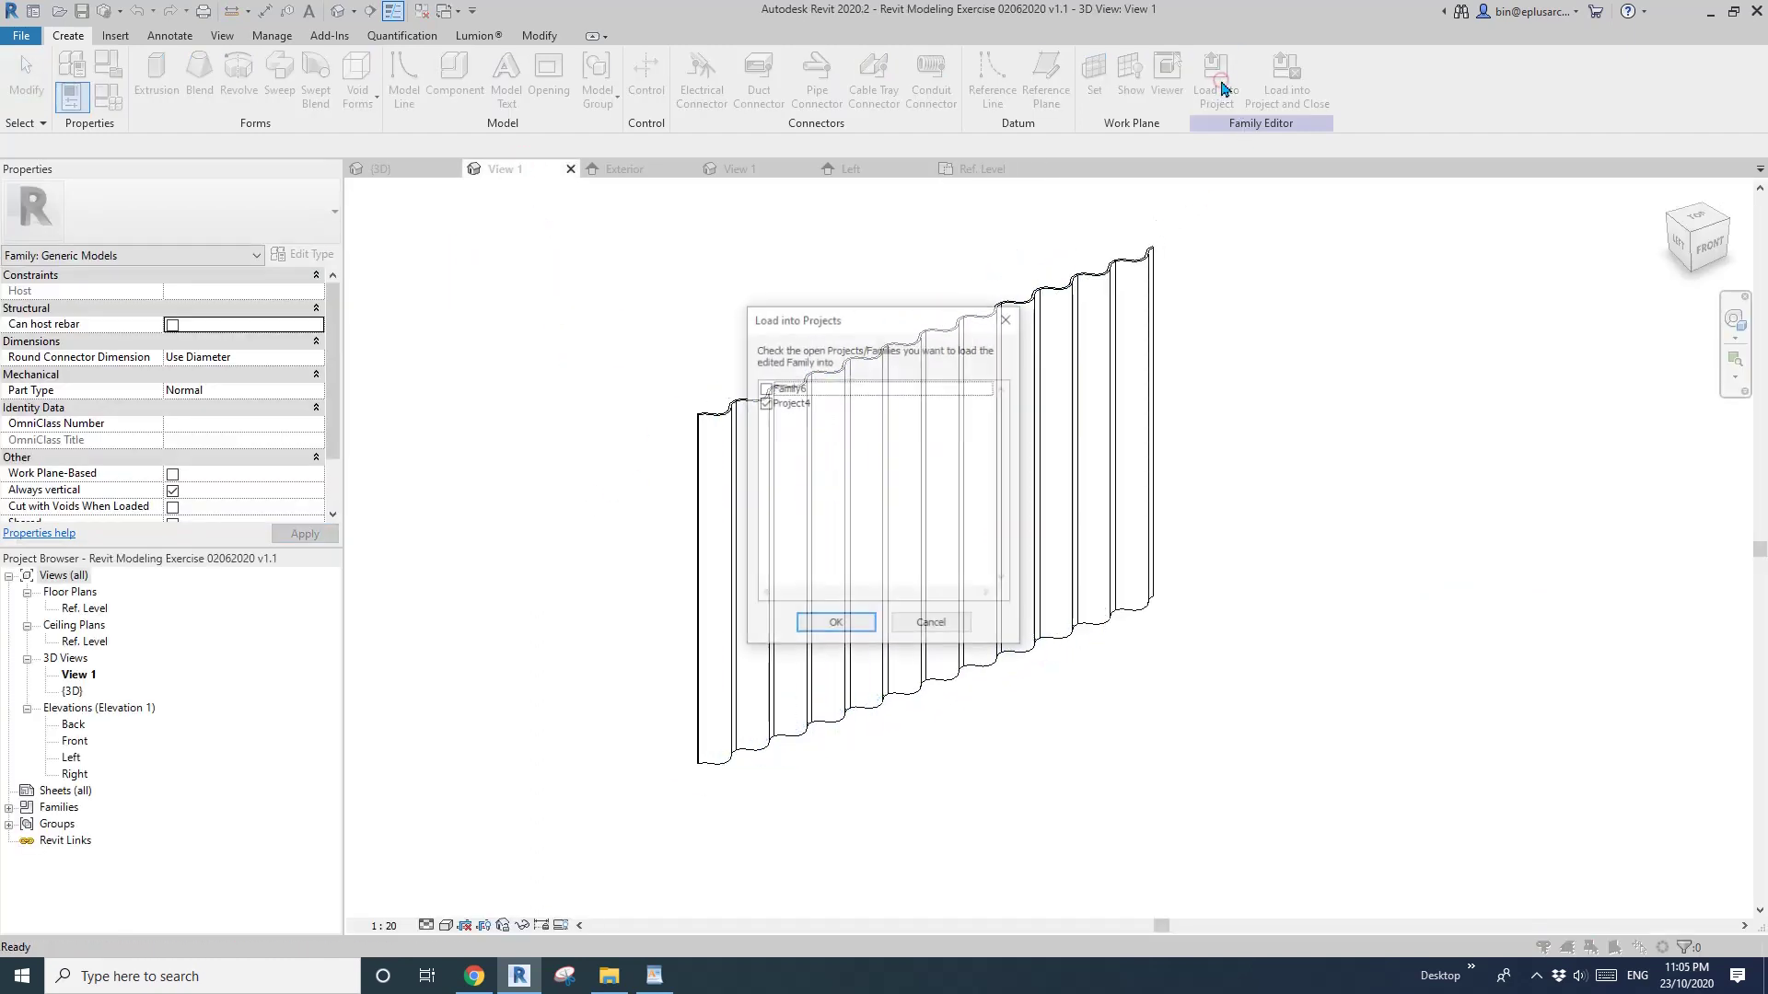
left_click(763, 387)
left_click(764, 403)
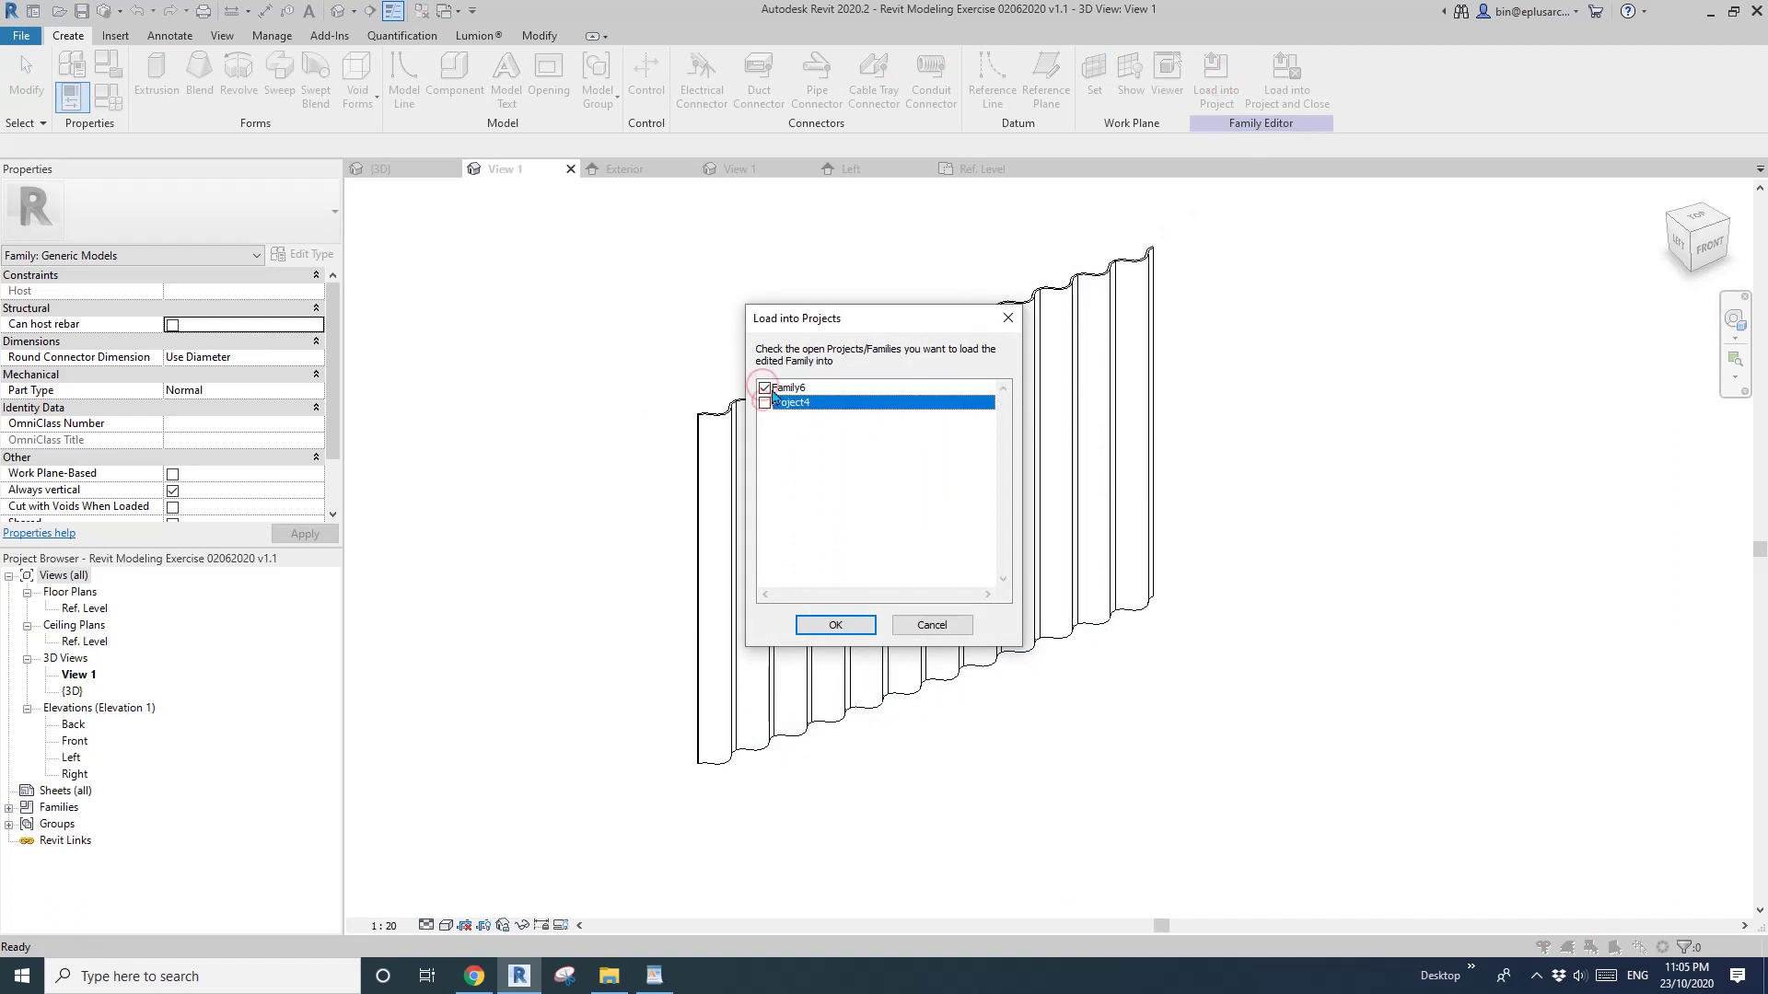
left_click(846, 626)
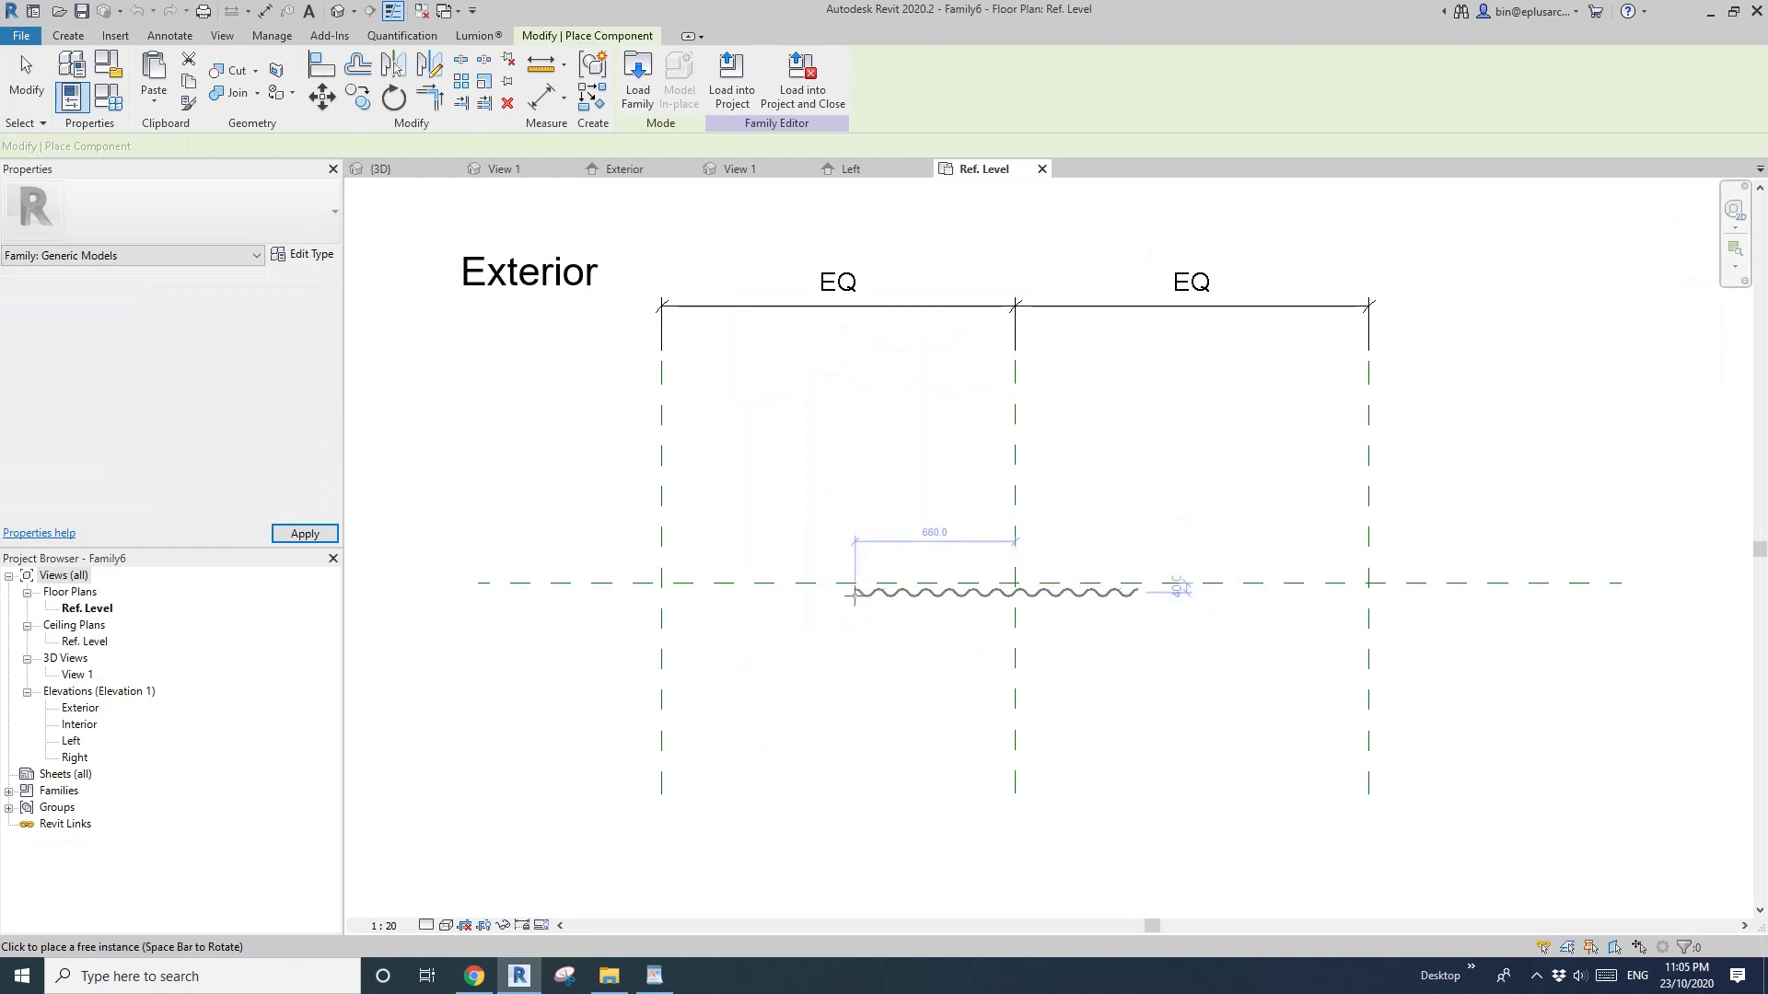
Place the corrugated panel along the horizontal reference plane in the Ref. Level plan of the curtain panel family.
left_click(822, 586)
middle_click_drag(814, 665, 699, 619)
key("Escape")
key("Escape")
scroll(726, 584, "up", 2)
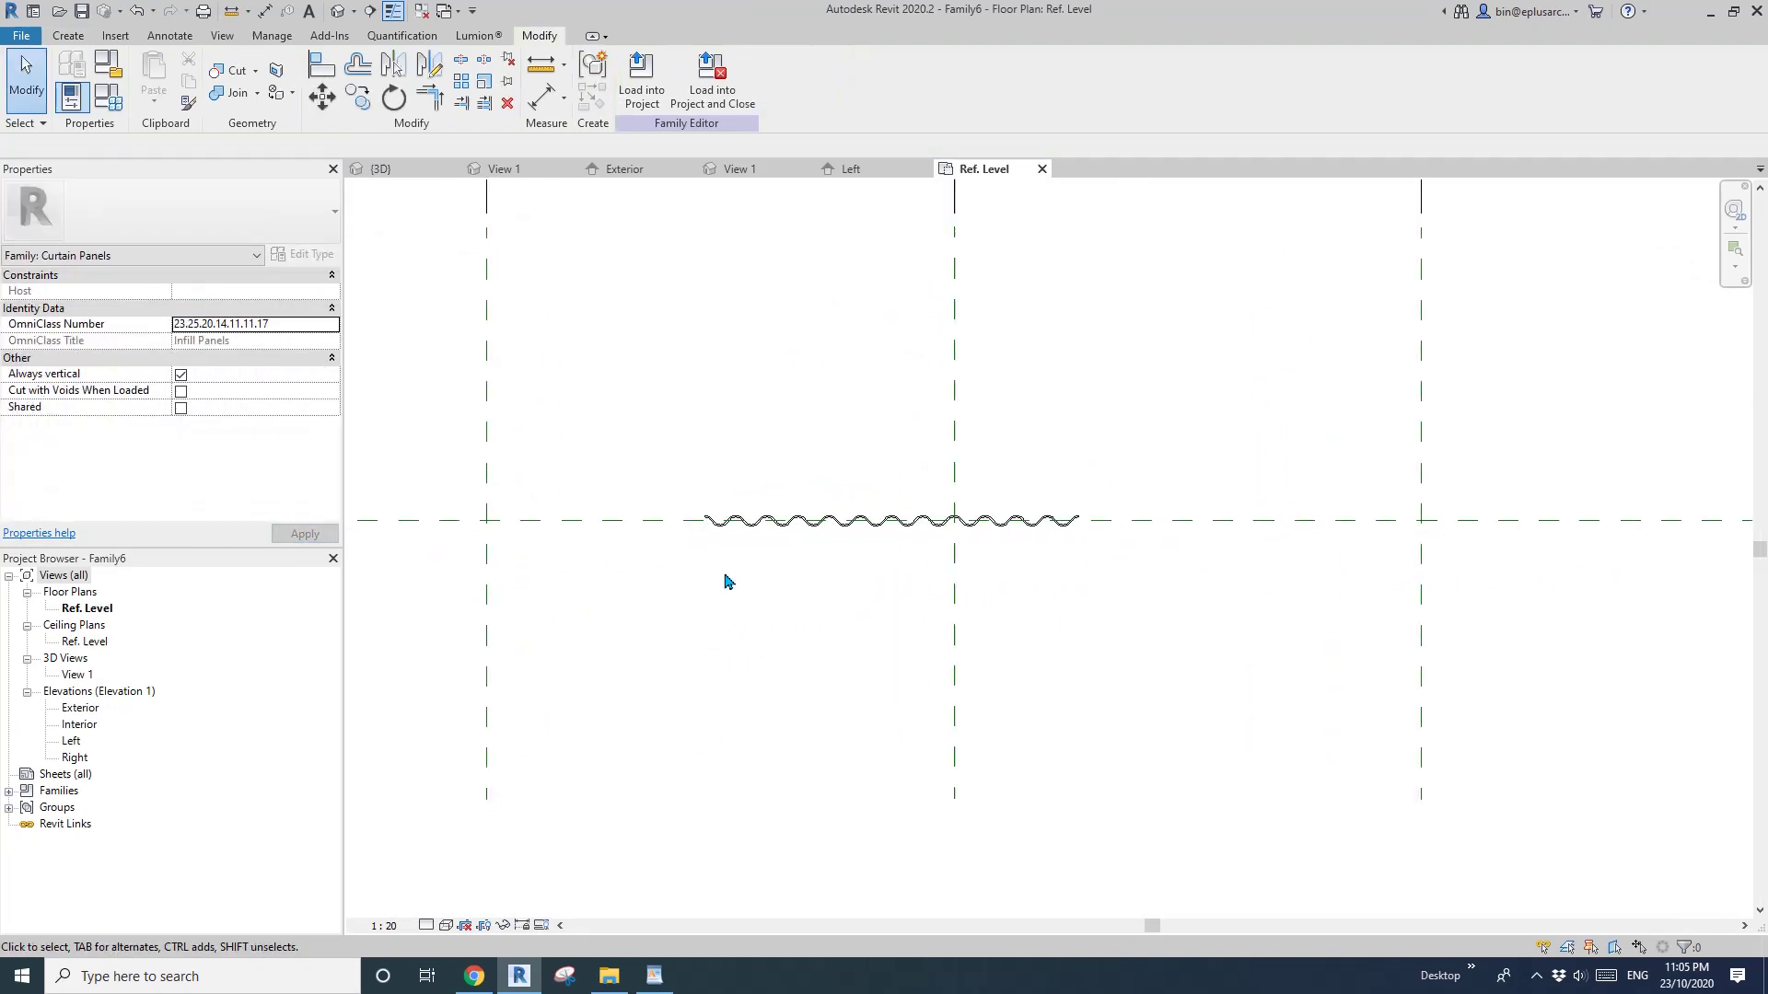
Select the nested corrugated panel in the Exterior elevation and open its family for editing.
left_click(759, 539)
scroll(731, 608, "down", 1)
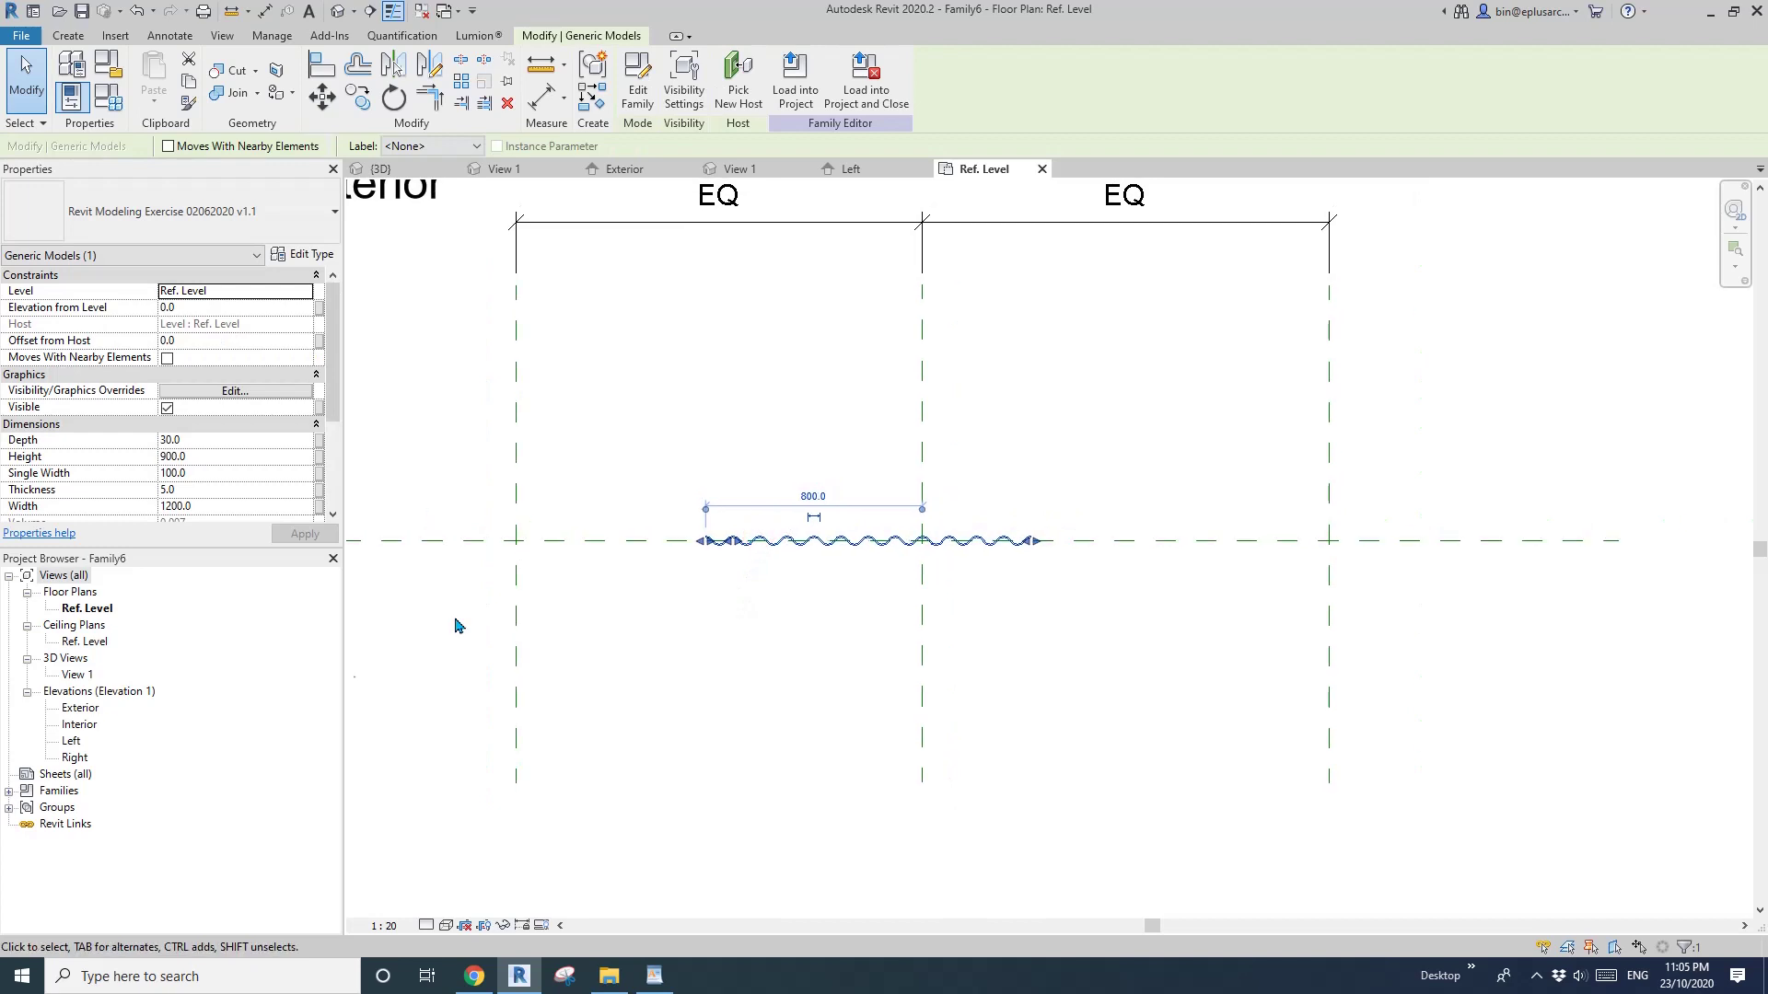
double_click(81, 708)
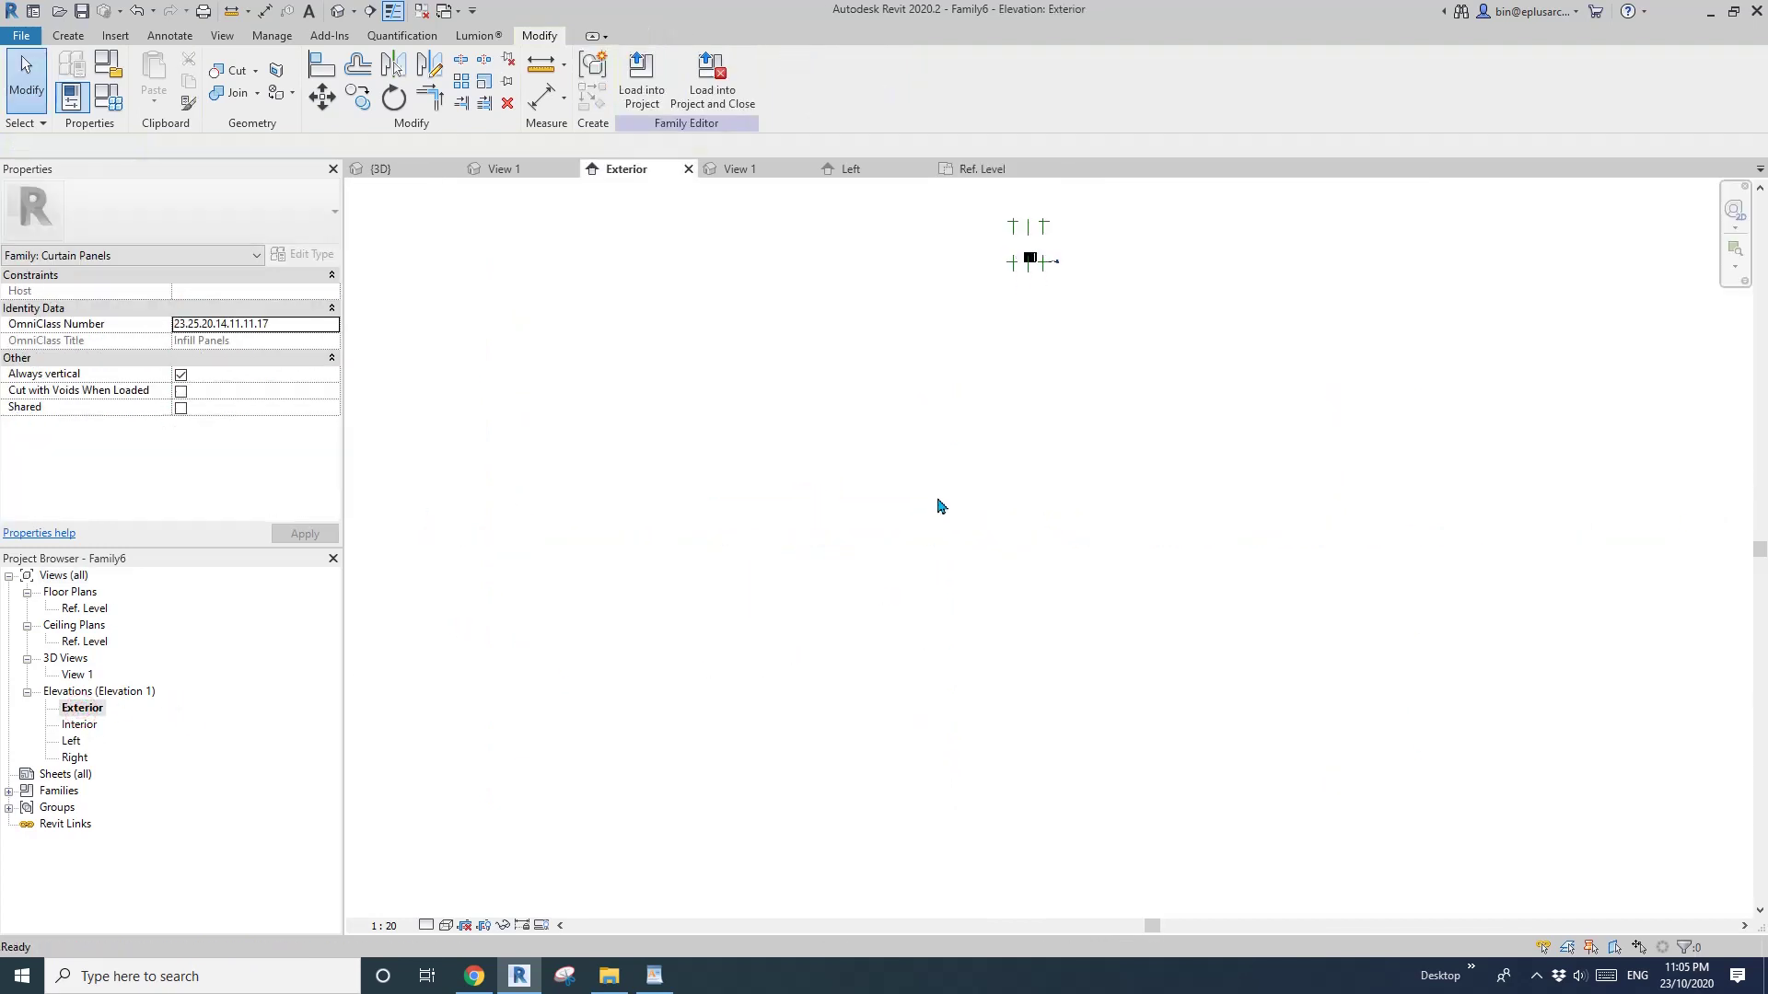
scroll(812, 548, "up", 4)
left_click(877, 491)
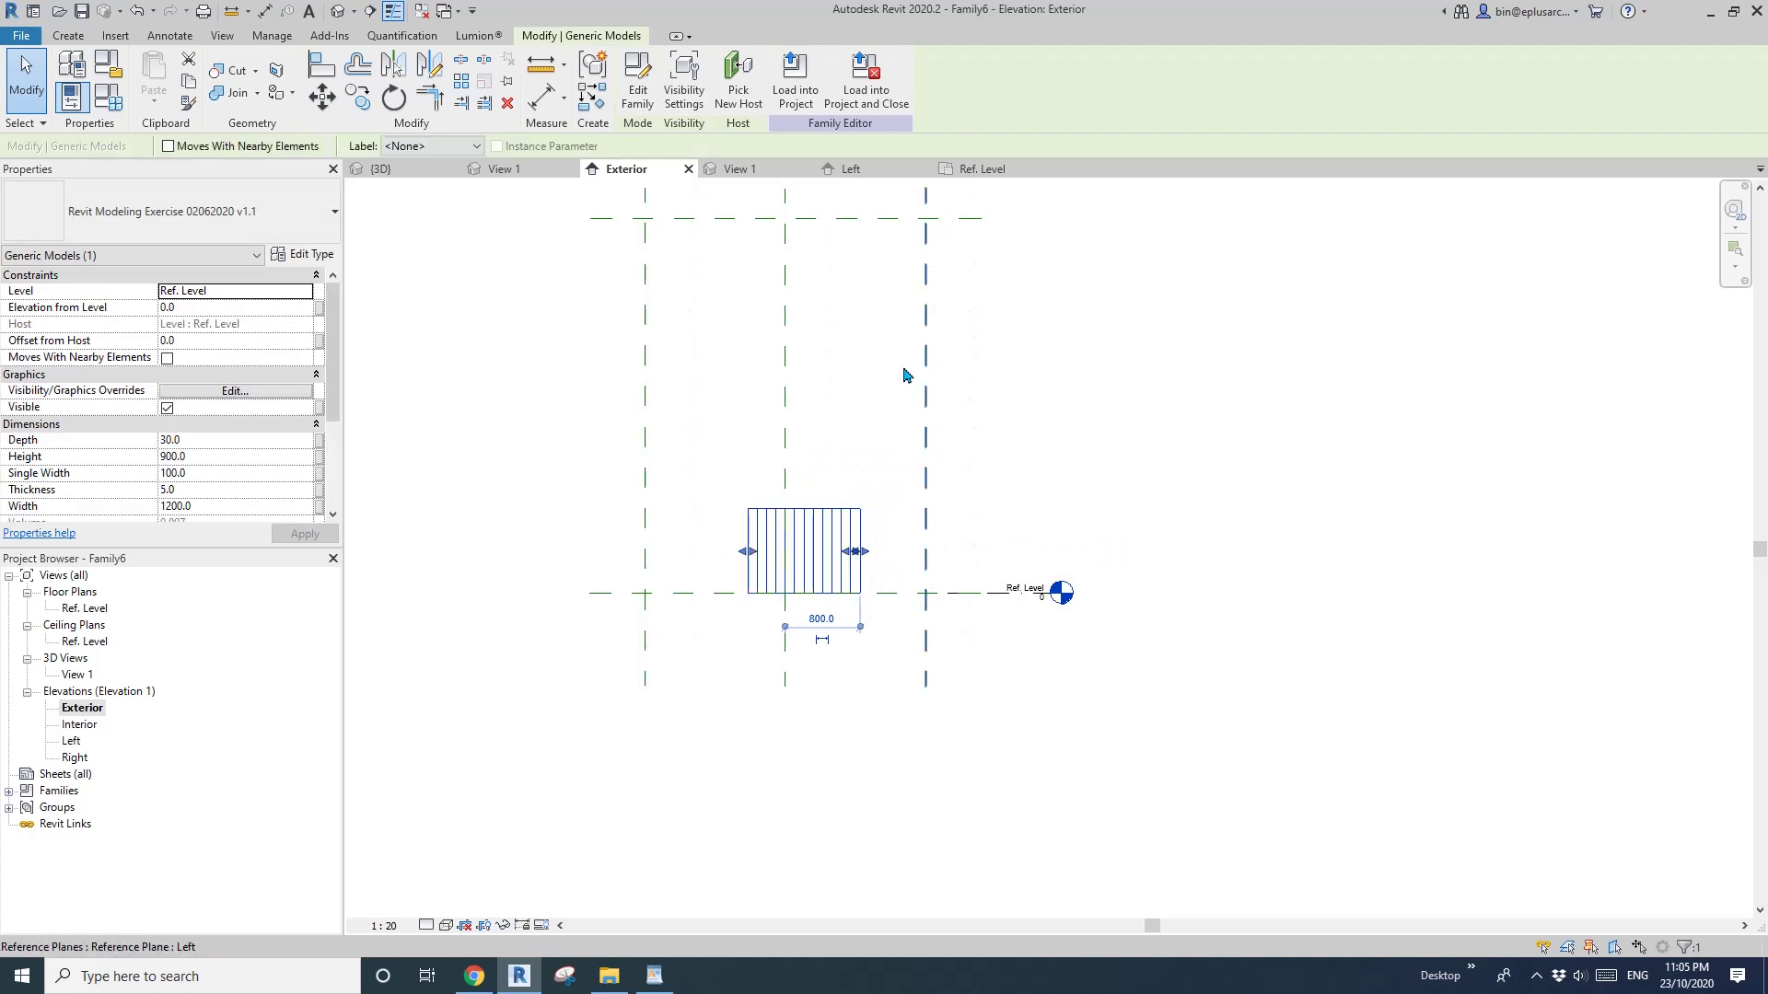
scroll(718, 522, "up", 2)
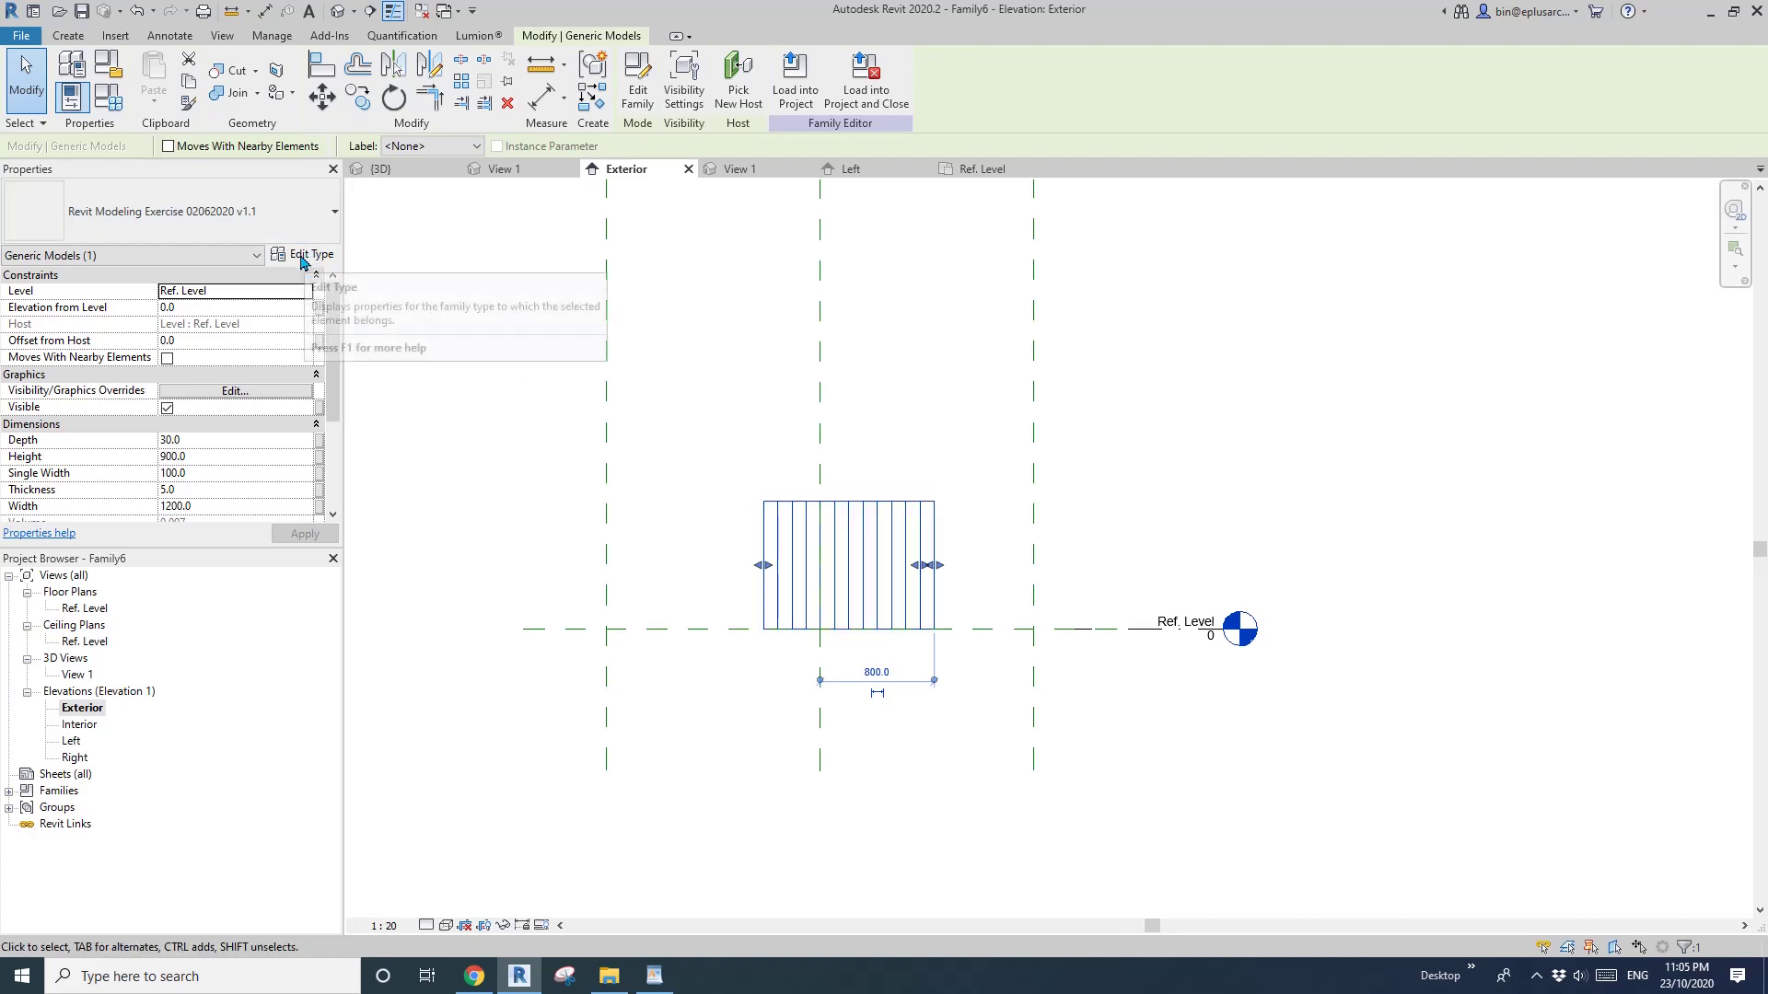
left_click(842, 506)
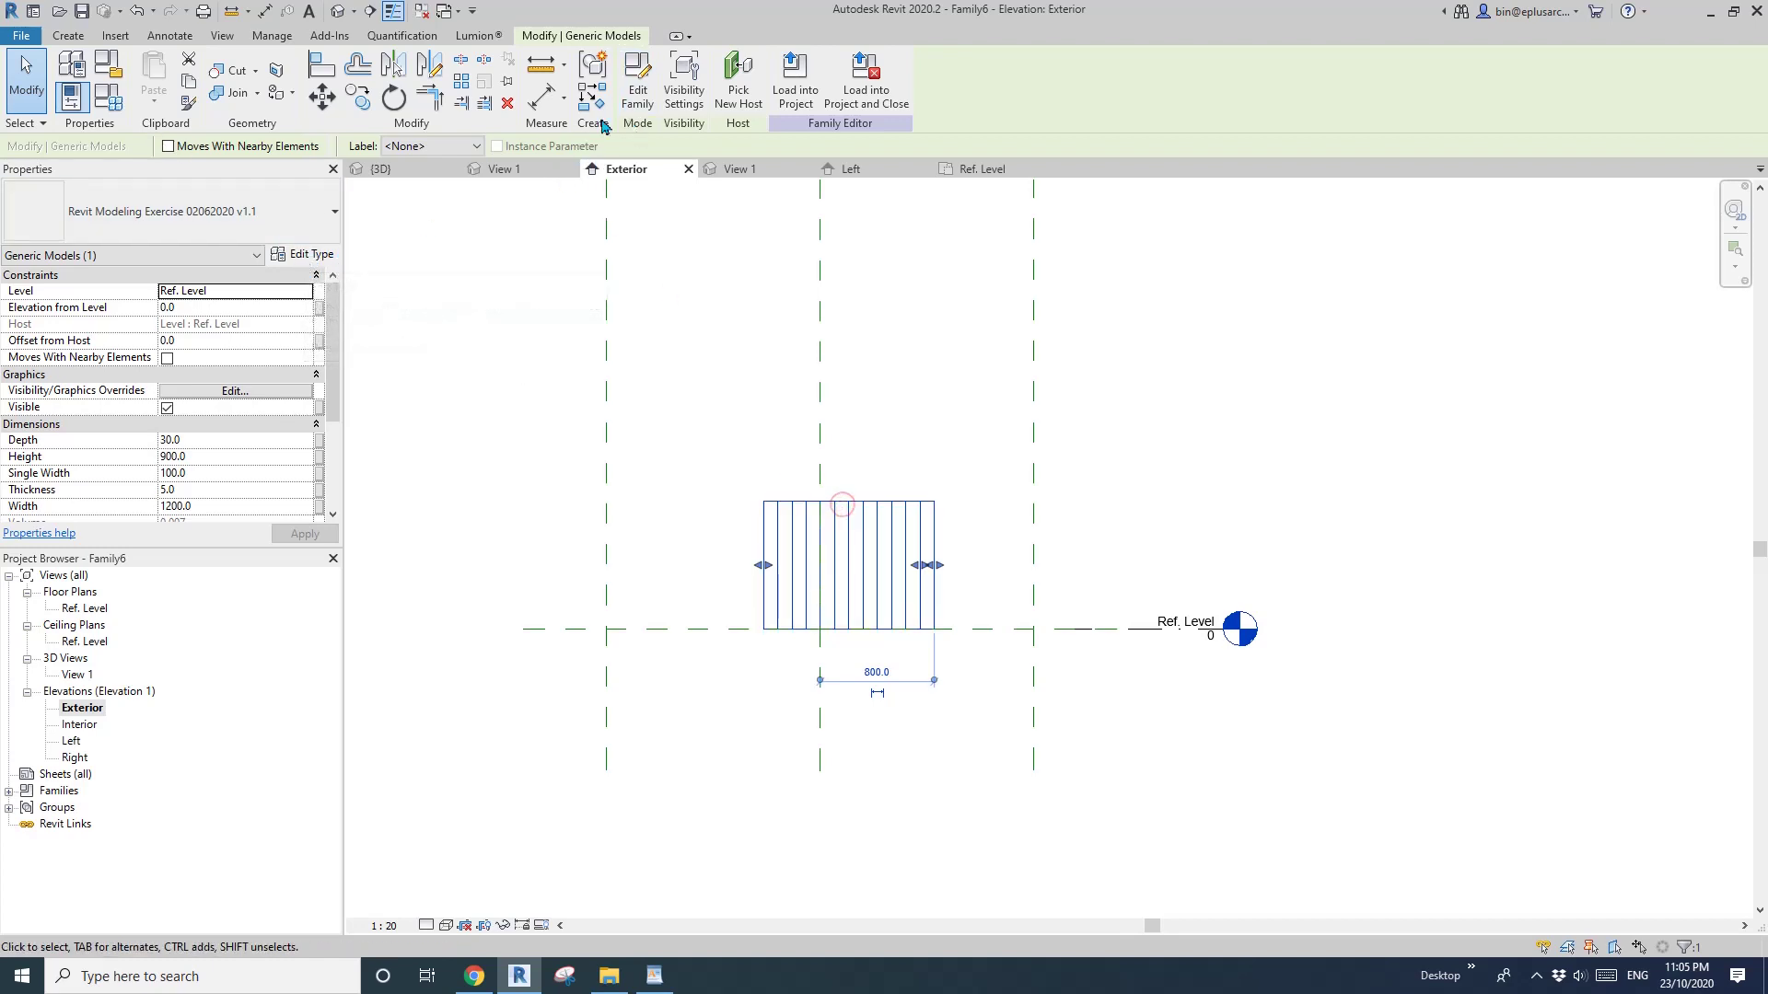
left_click(639, 93)
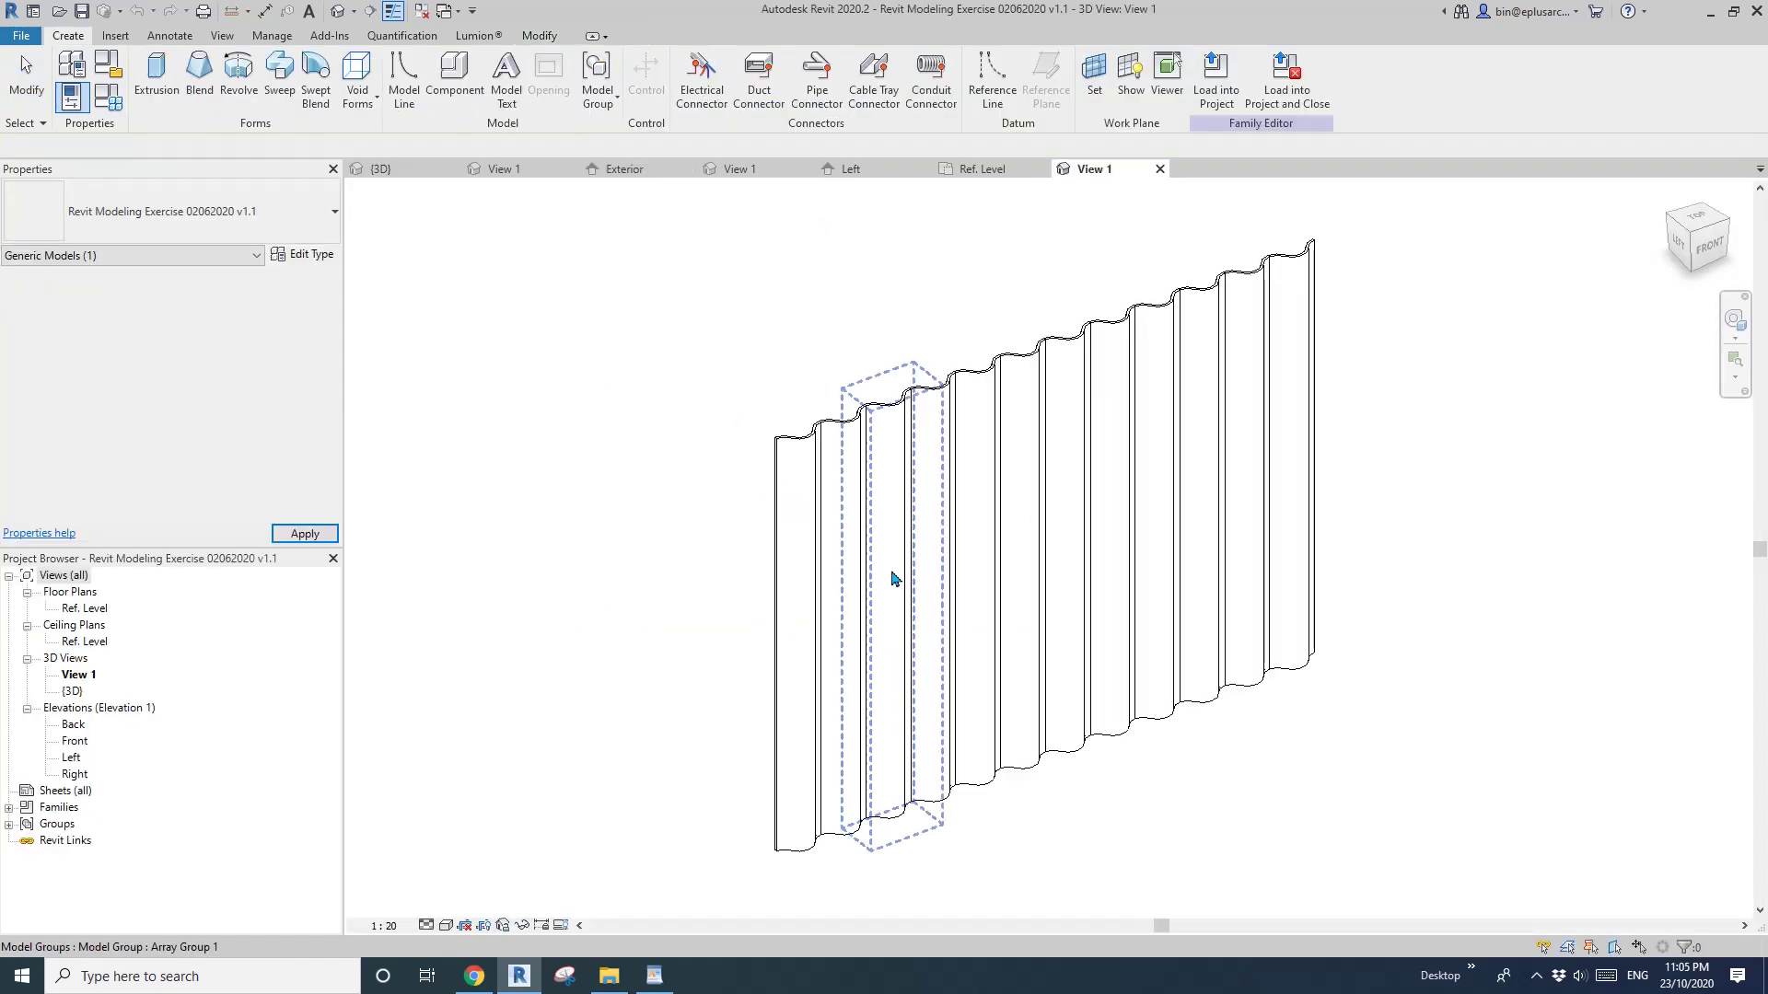
Change the Single Width parameter of the corrugated panel family from instance to type.
left_click(110, 100)
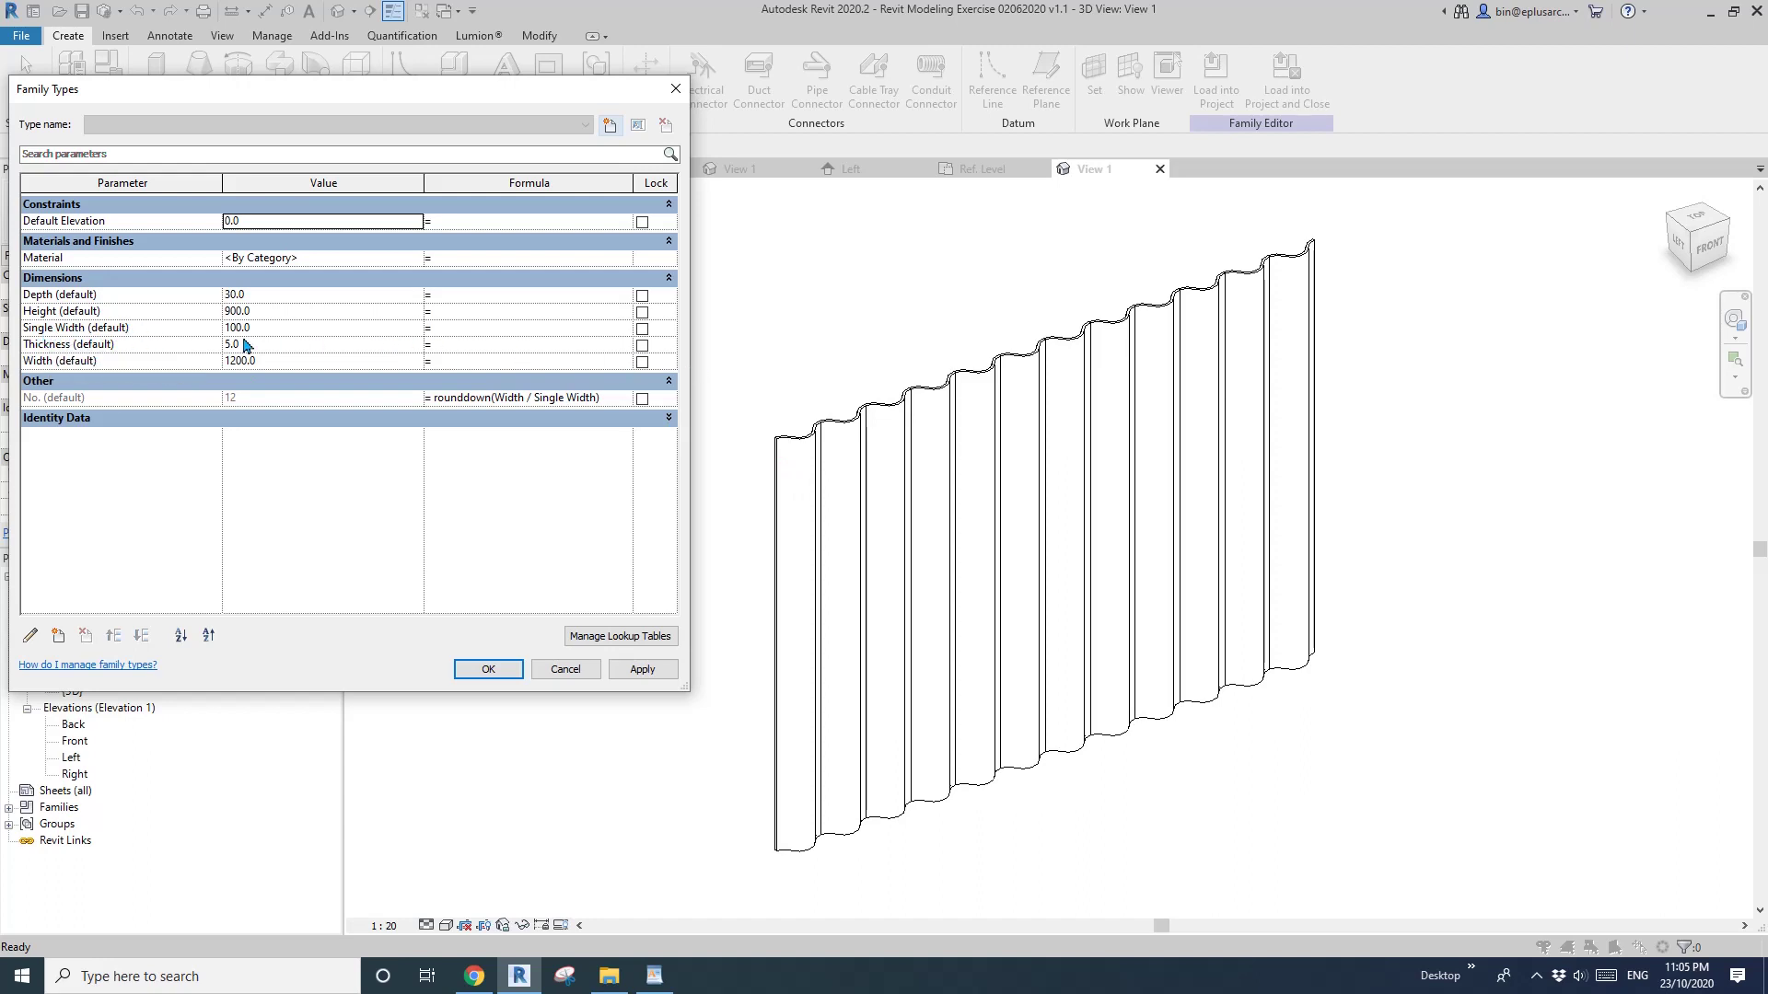
left_click(152, 328)
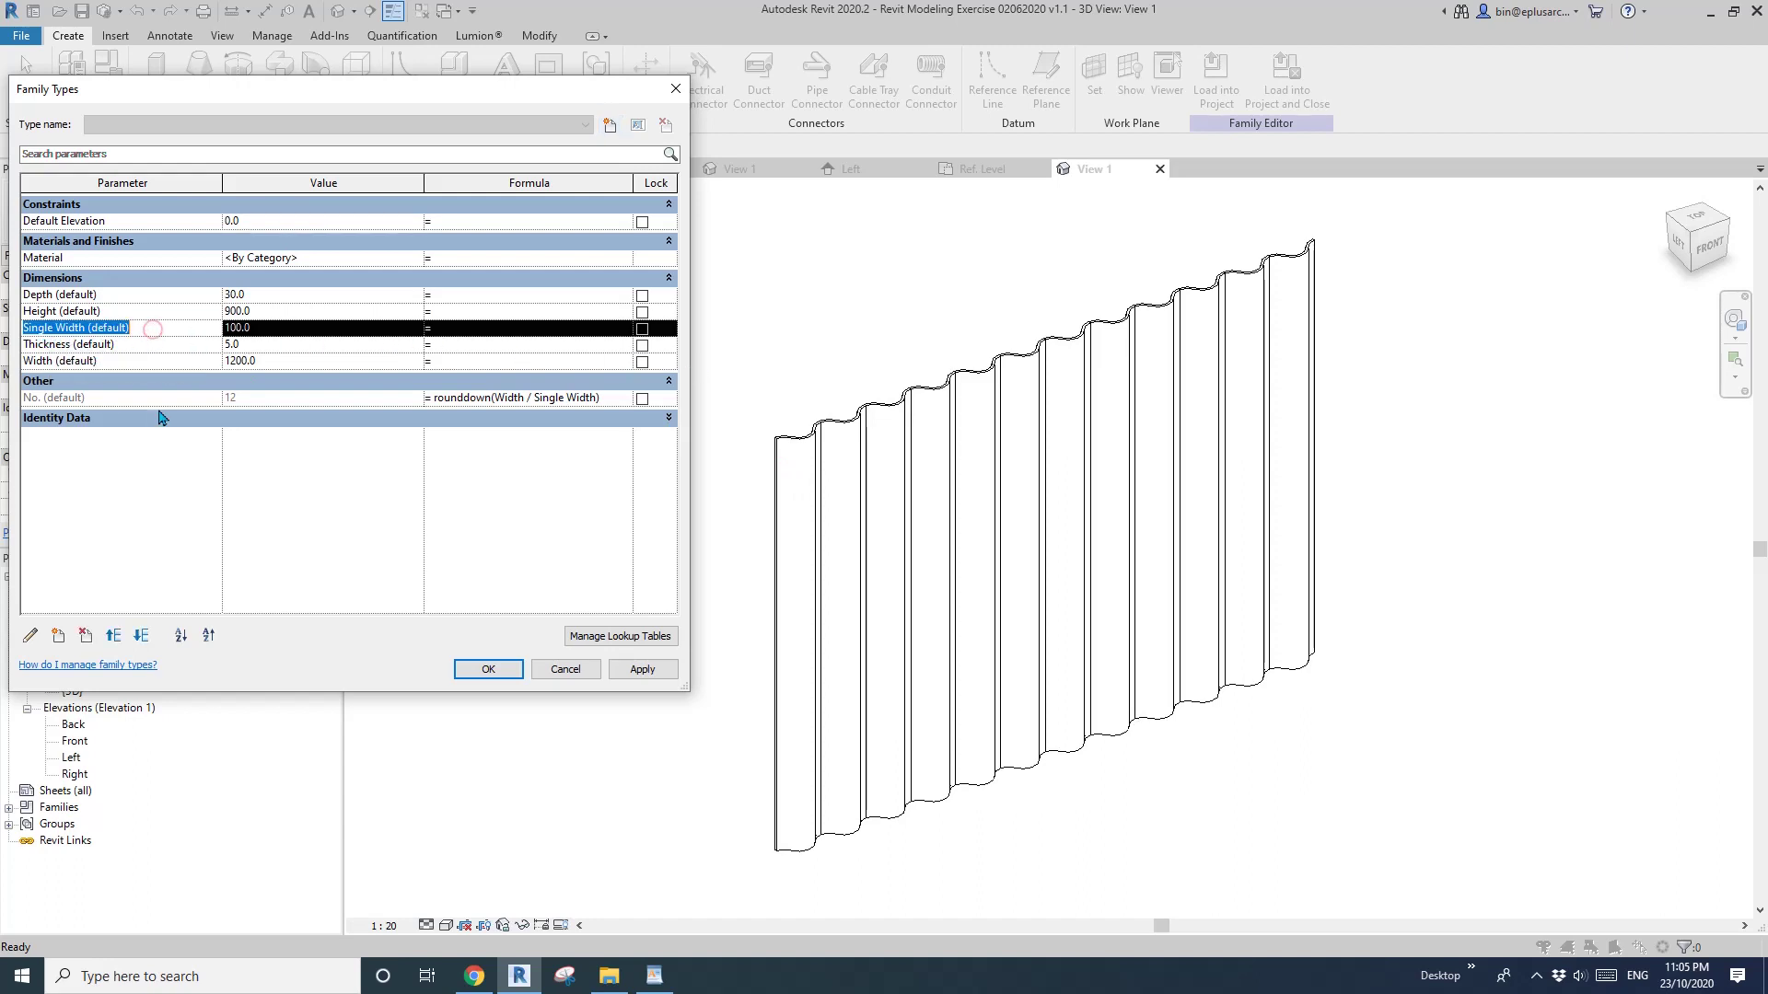
left_click(31, 637)
left_click(1294, 384)
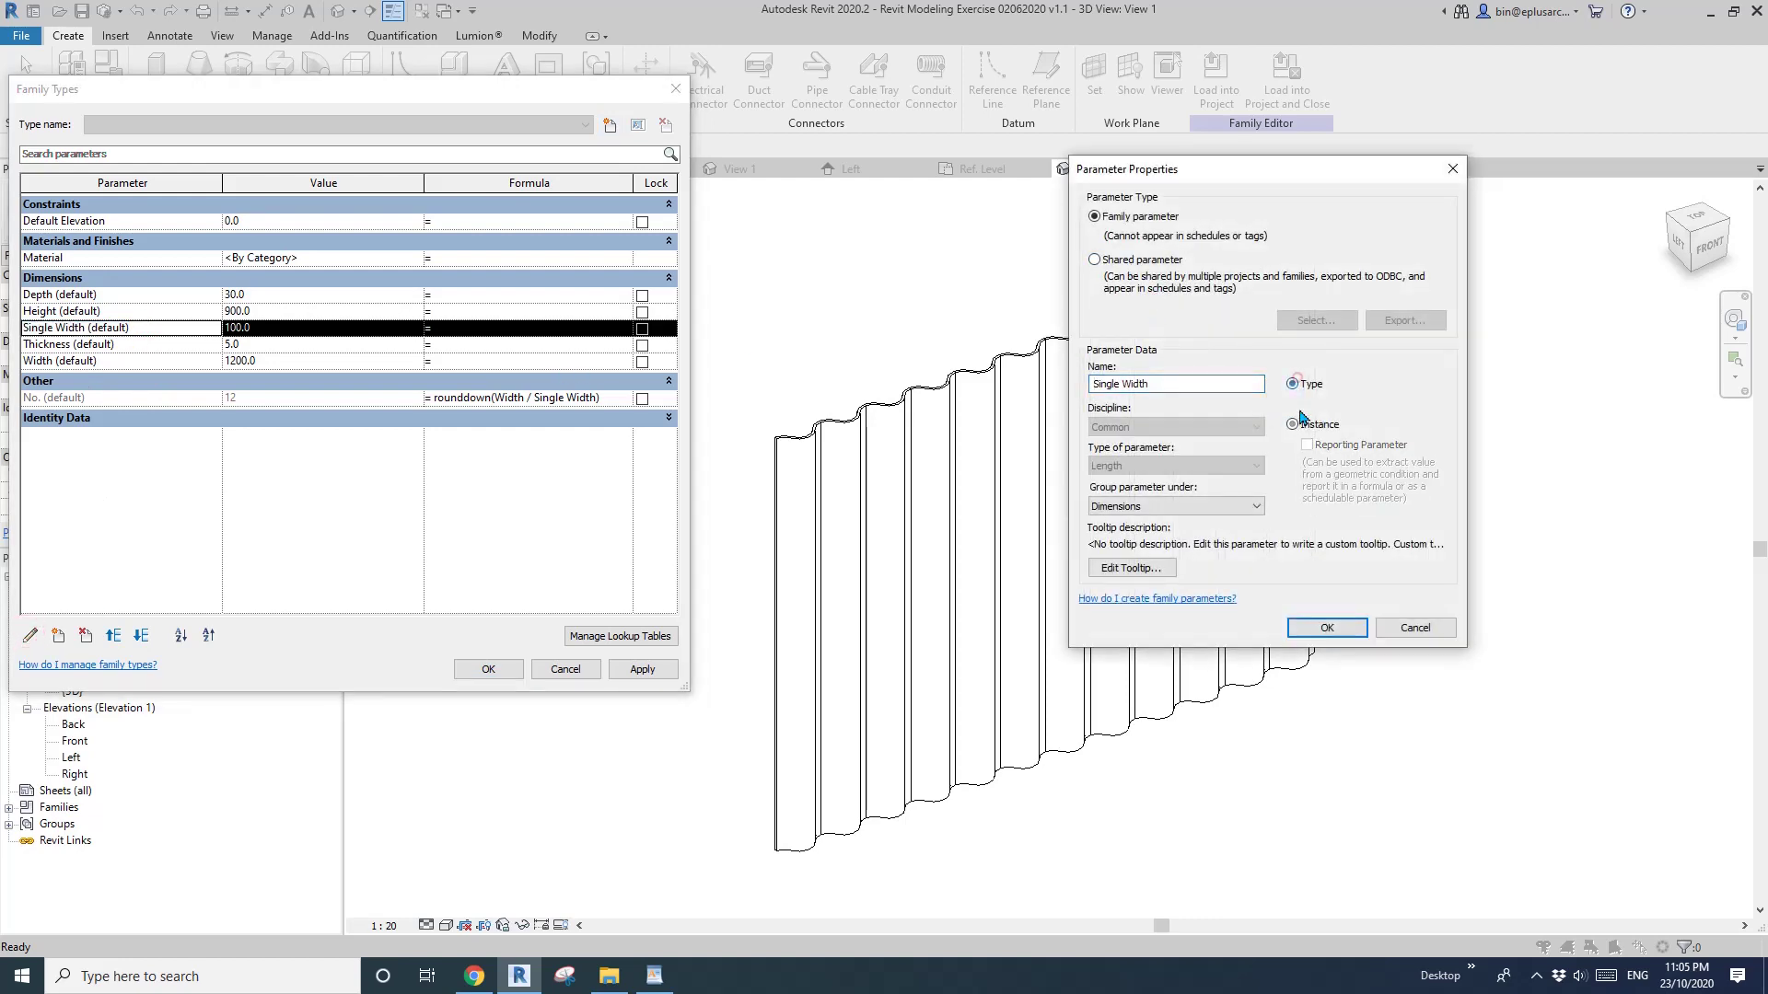
left_click(1327, 629)
left_click(488, 670)
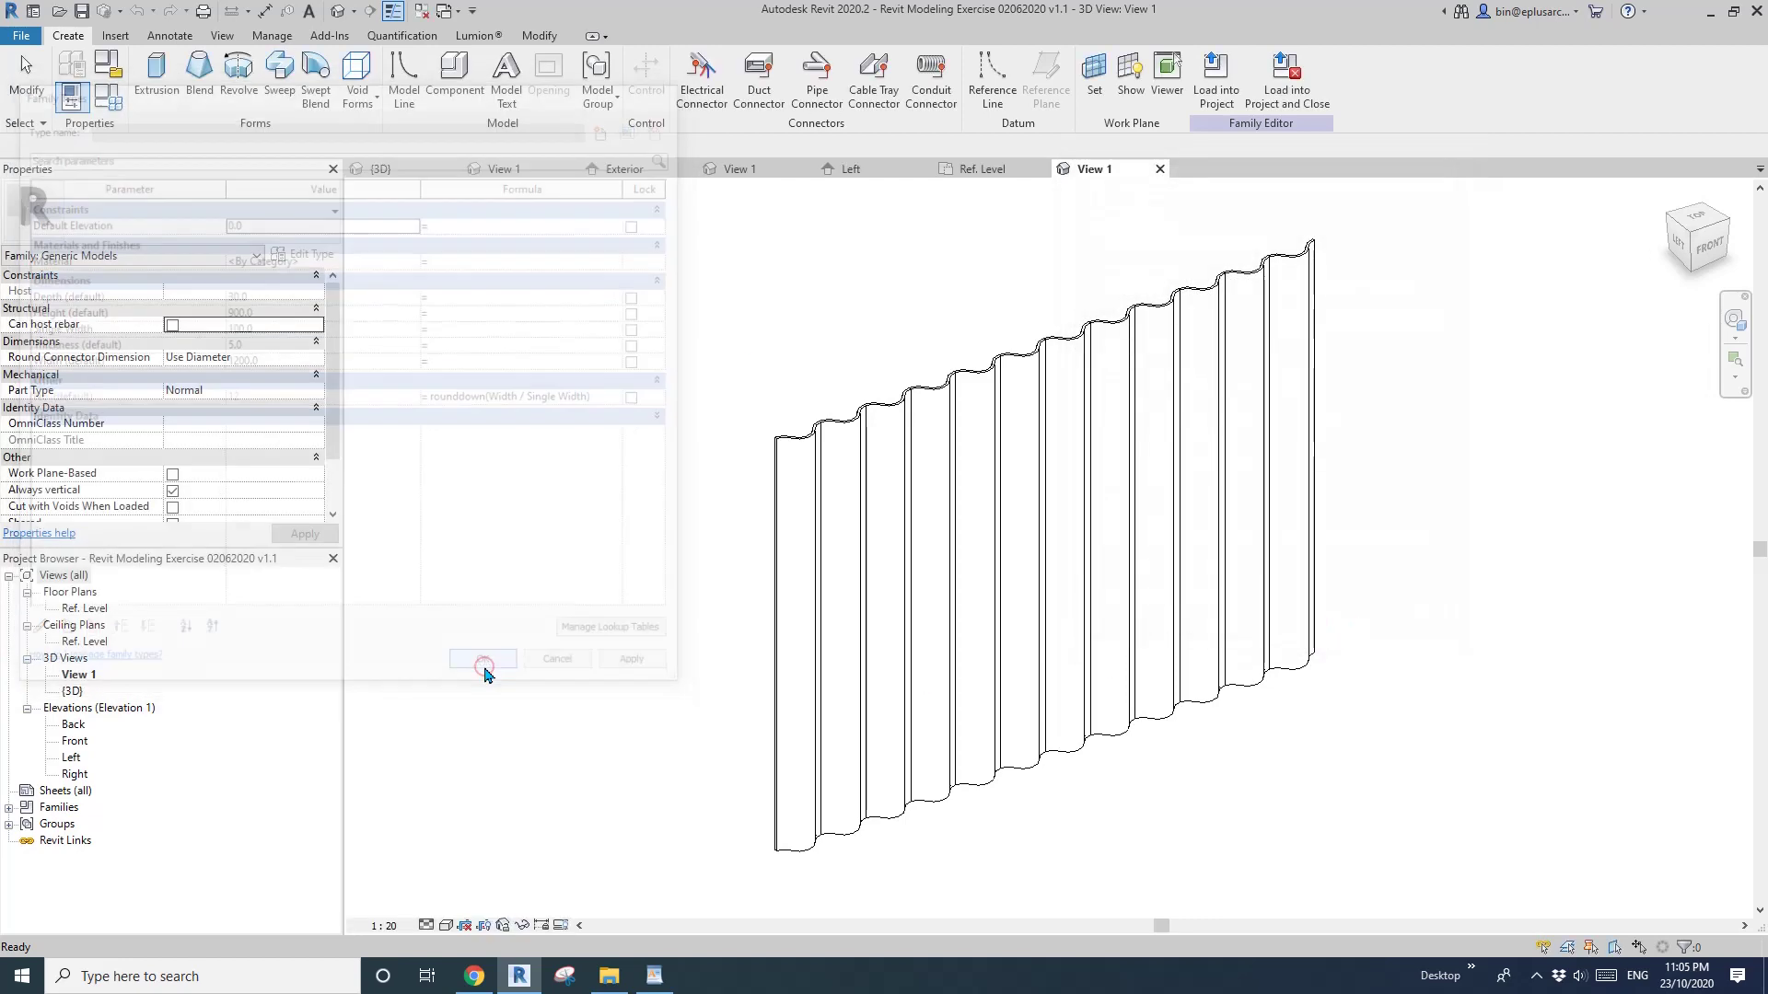
Load the edited panel family into Family6 only, overwriting the existing version.
left_click(1216, 74)
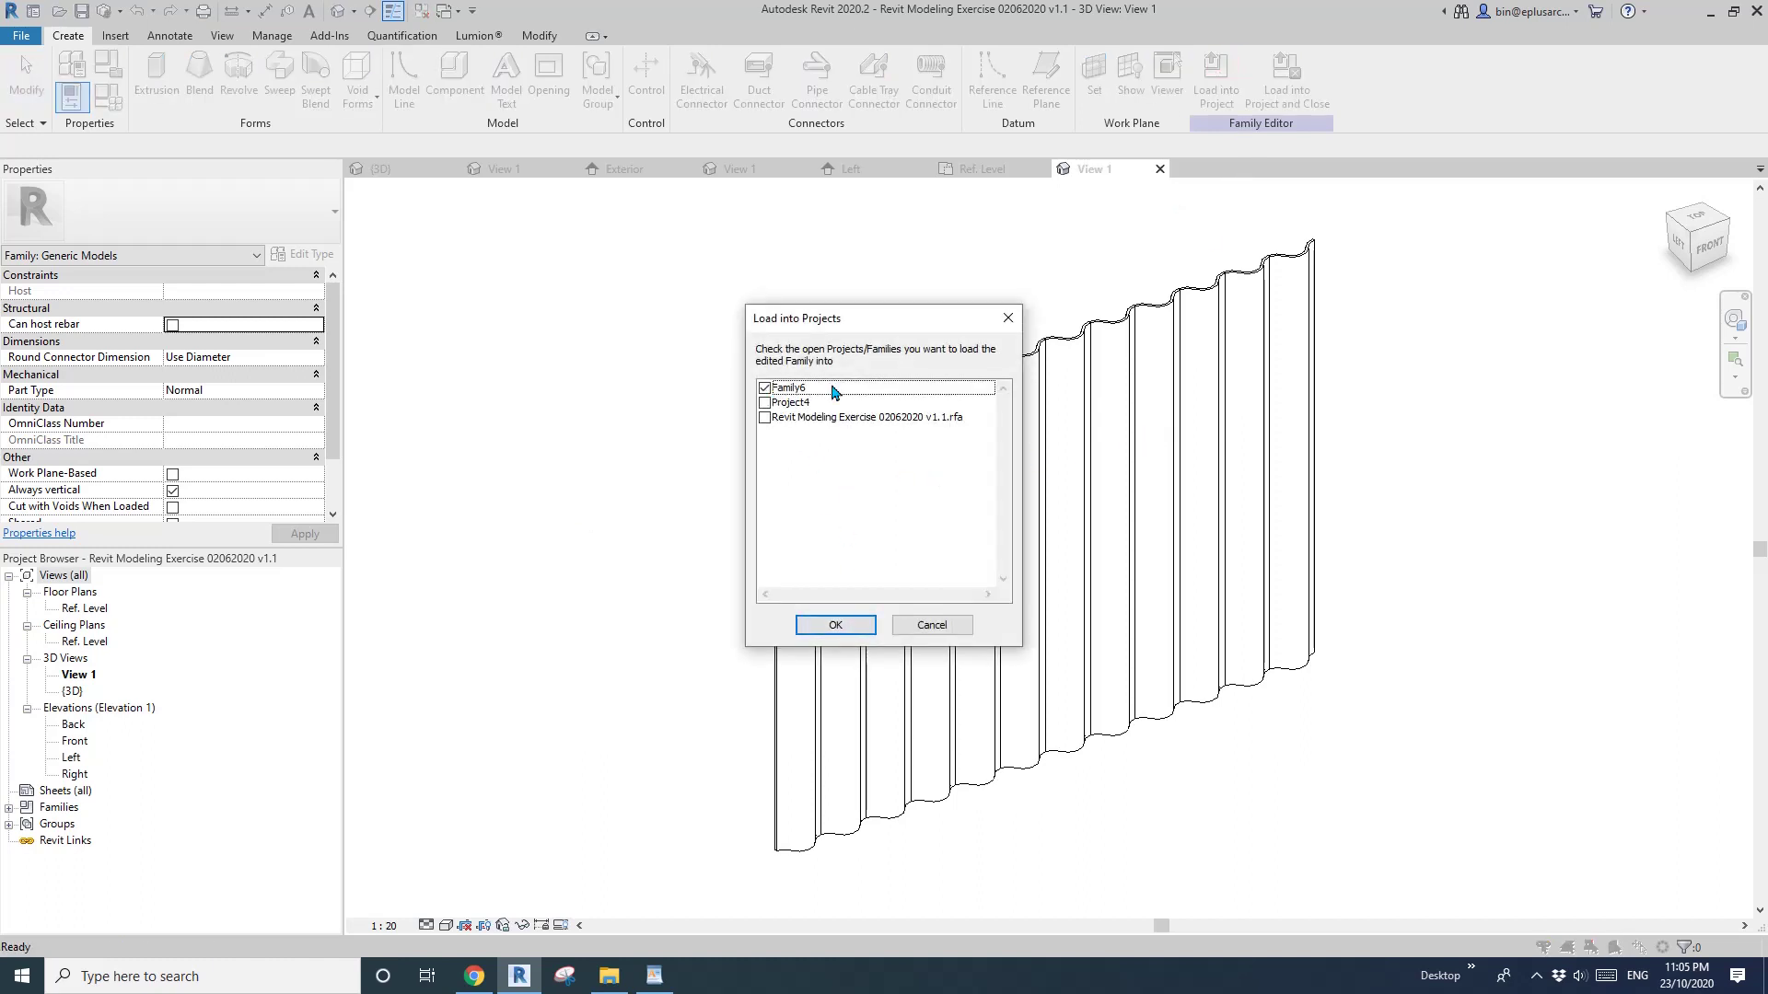
left_click(849, 626)
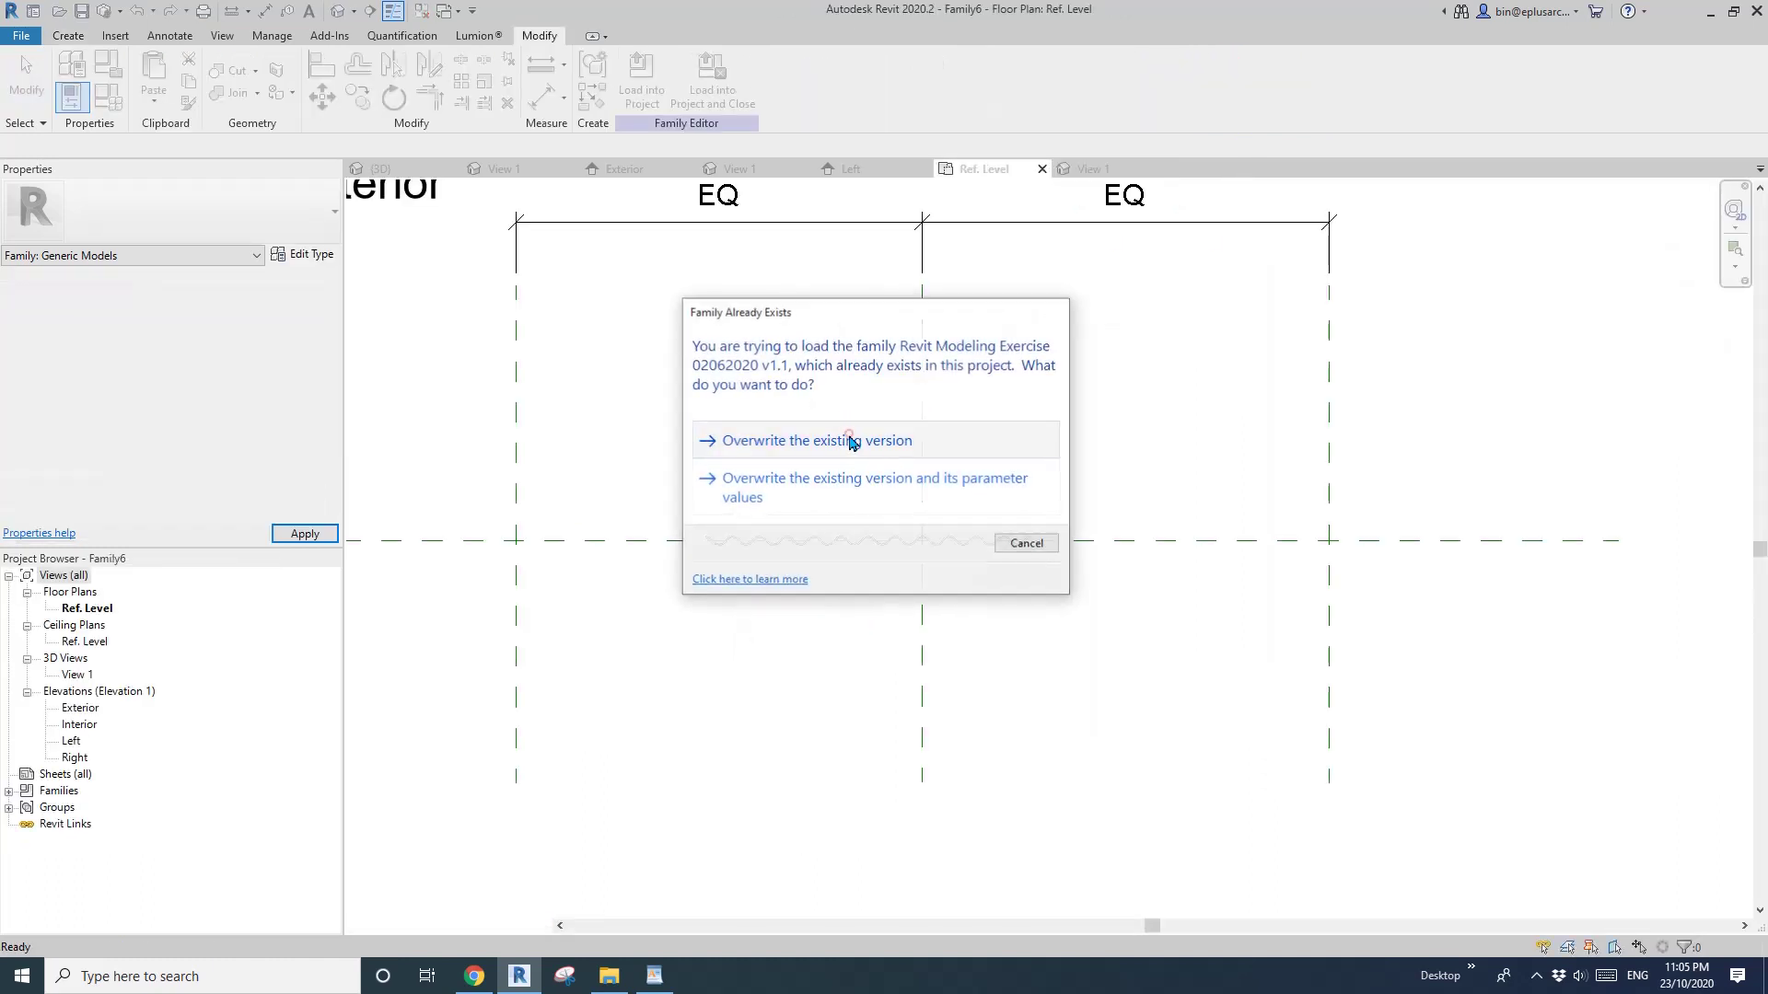
left_click(843, 438)
Stretch both ends of the panel to the outer vertical reference planes in the Exterior elevation and lock them there.
double_click(80, 707)
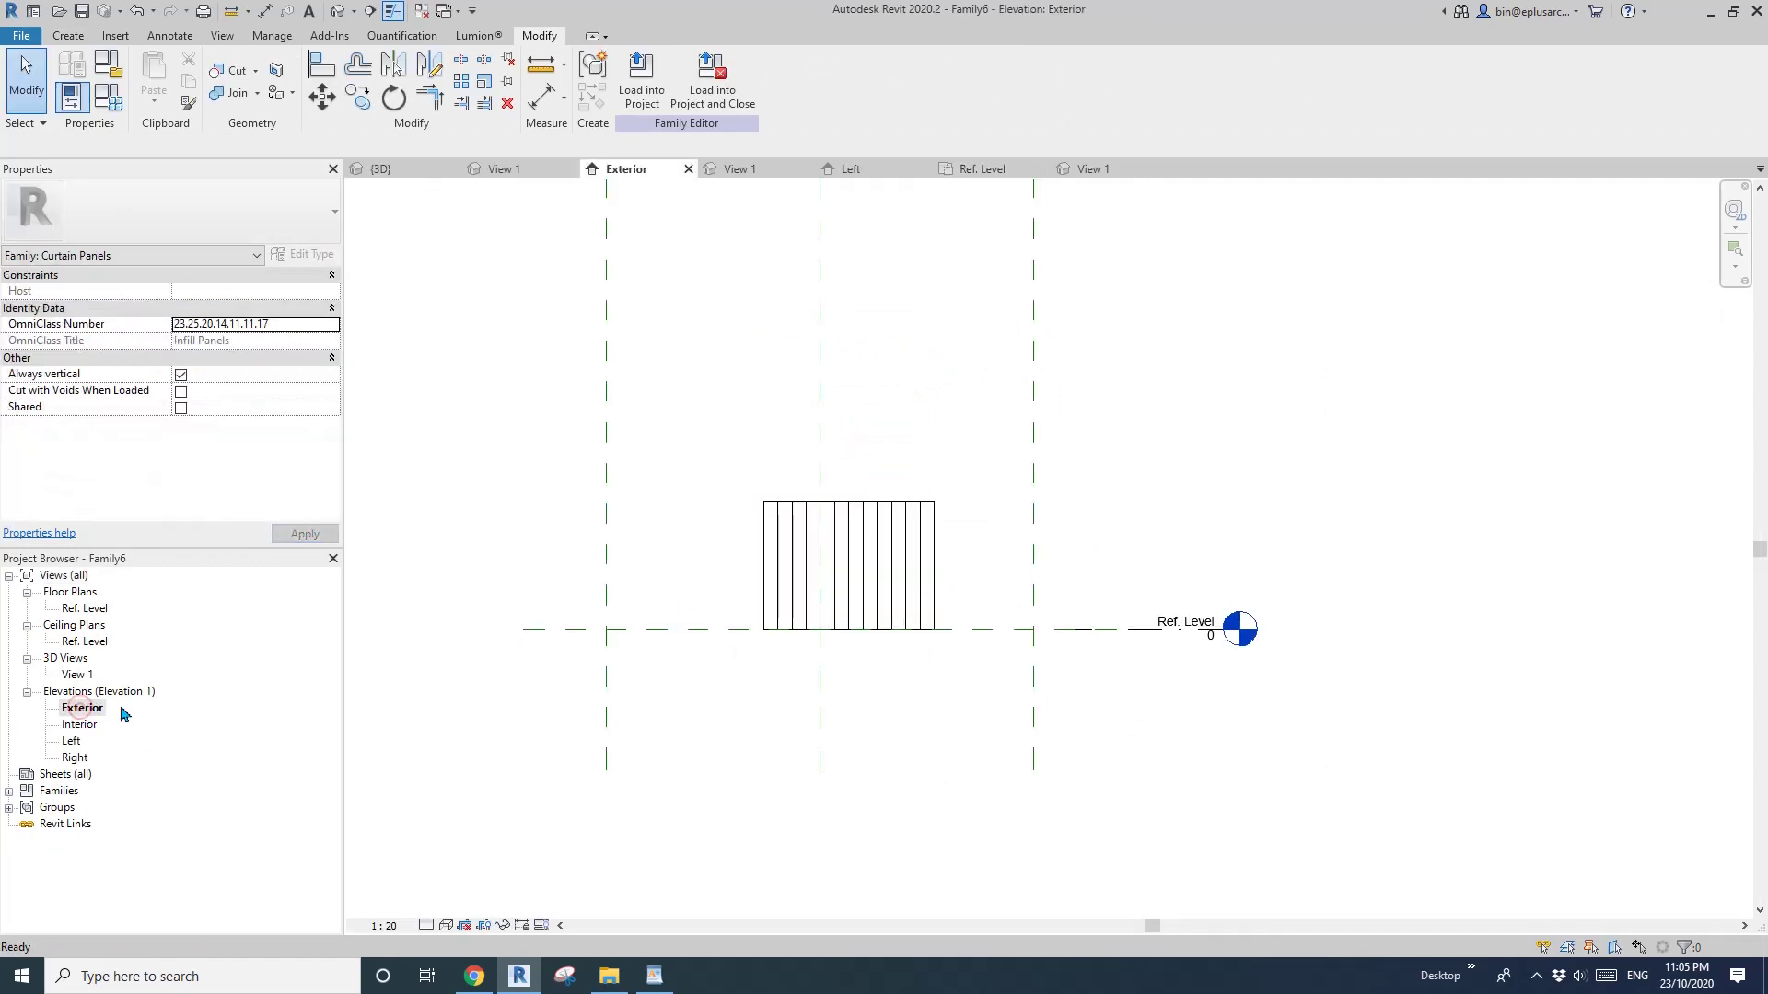
left_click(863, 541)
scroll(828, 585, "up", 3)
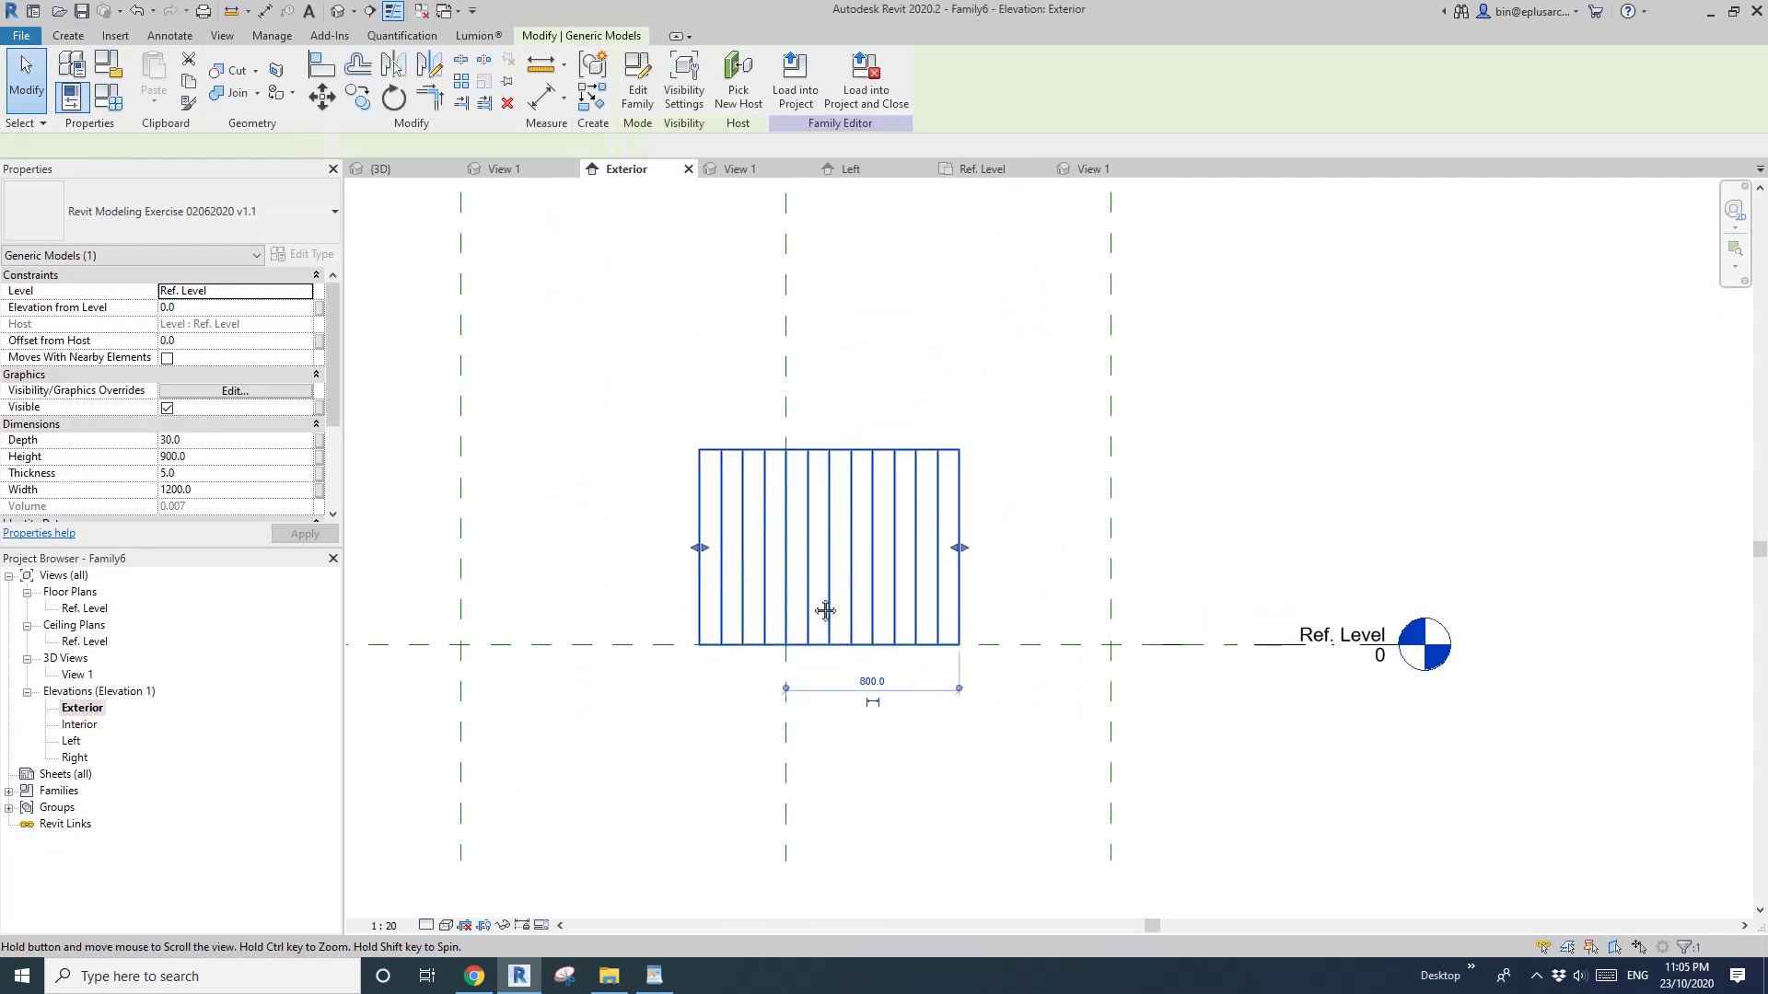
middle_click_drag(645, 637, 788, 665)
left_click_drag(842, 576, 604, 578)
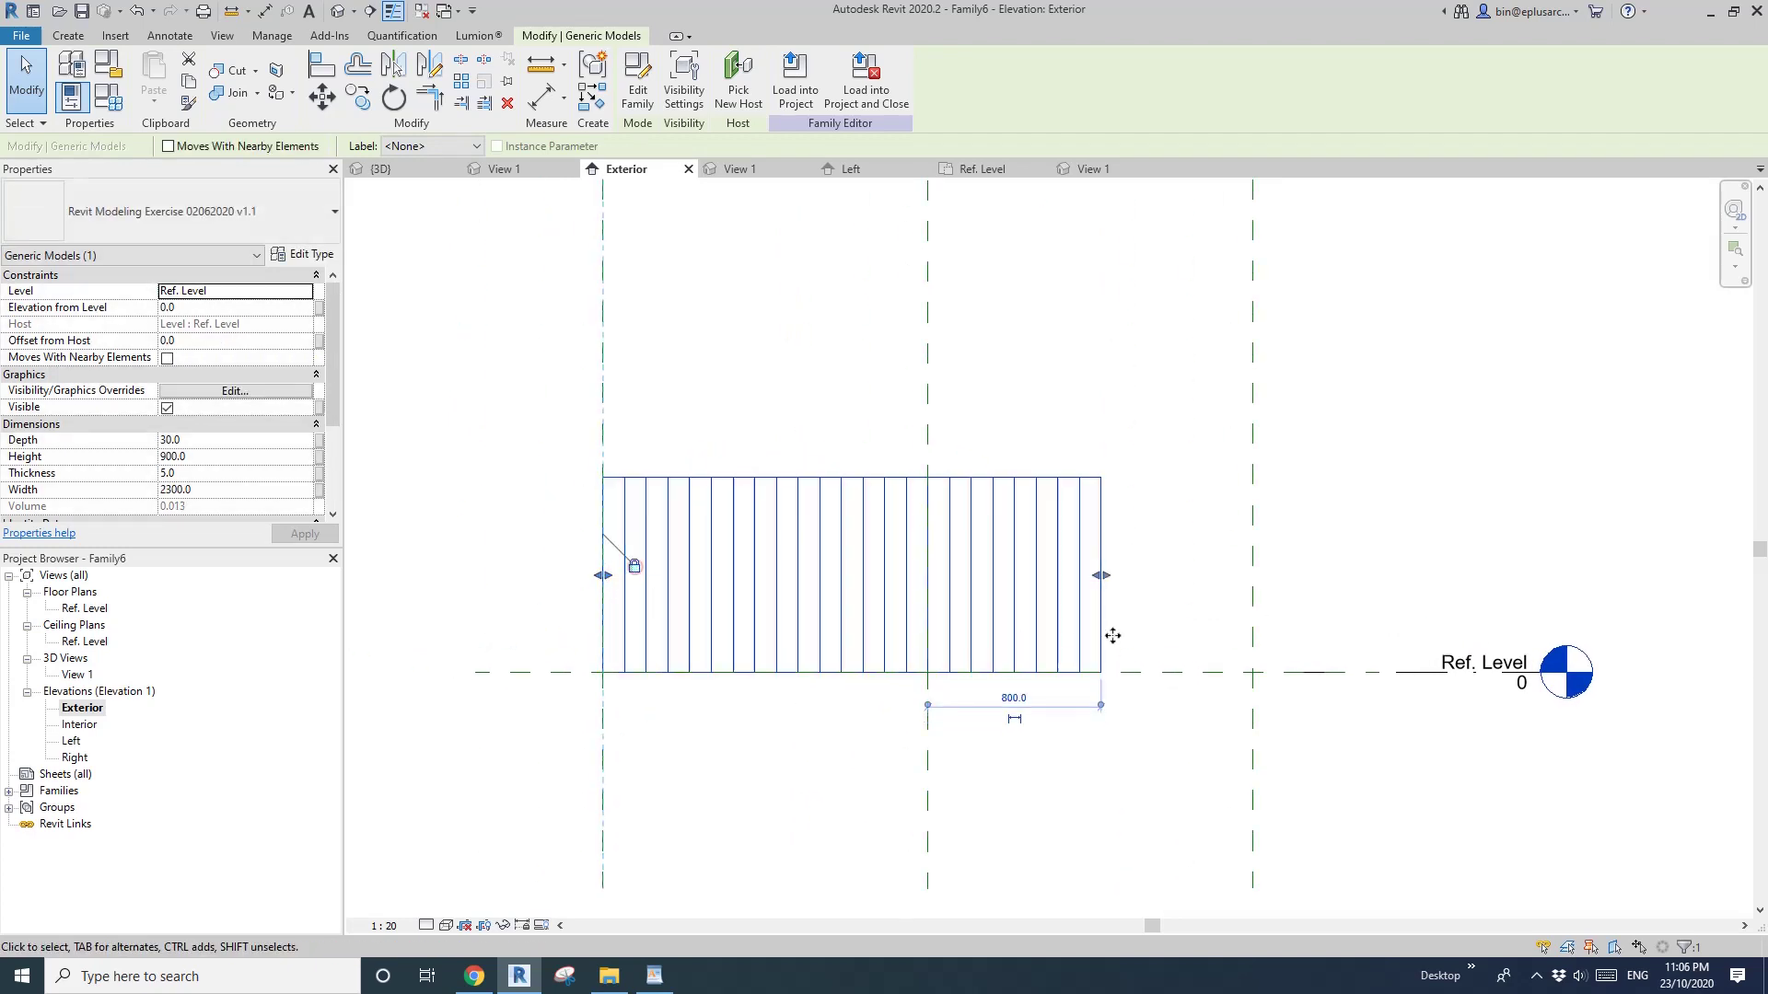
left_click_drag(1103, 575, 1252, 575)
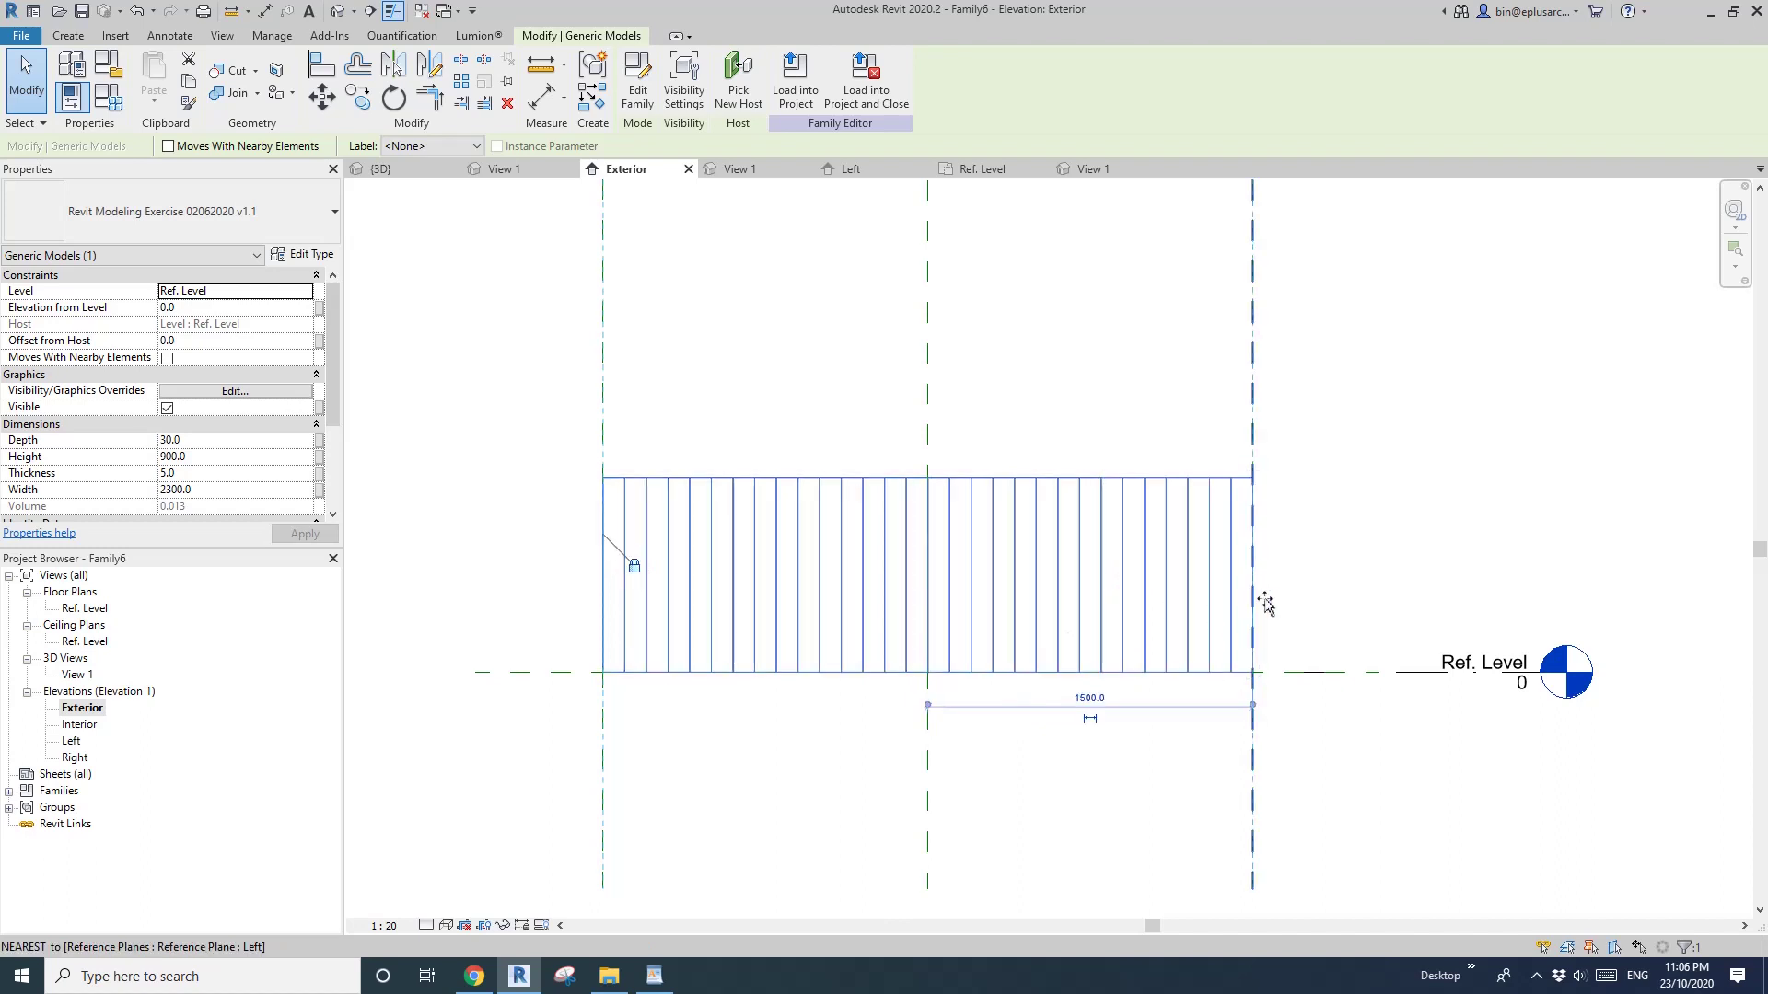
left_click(1224, 507)
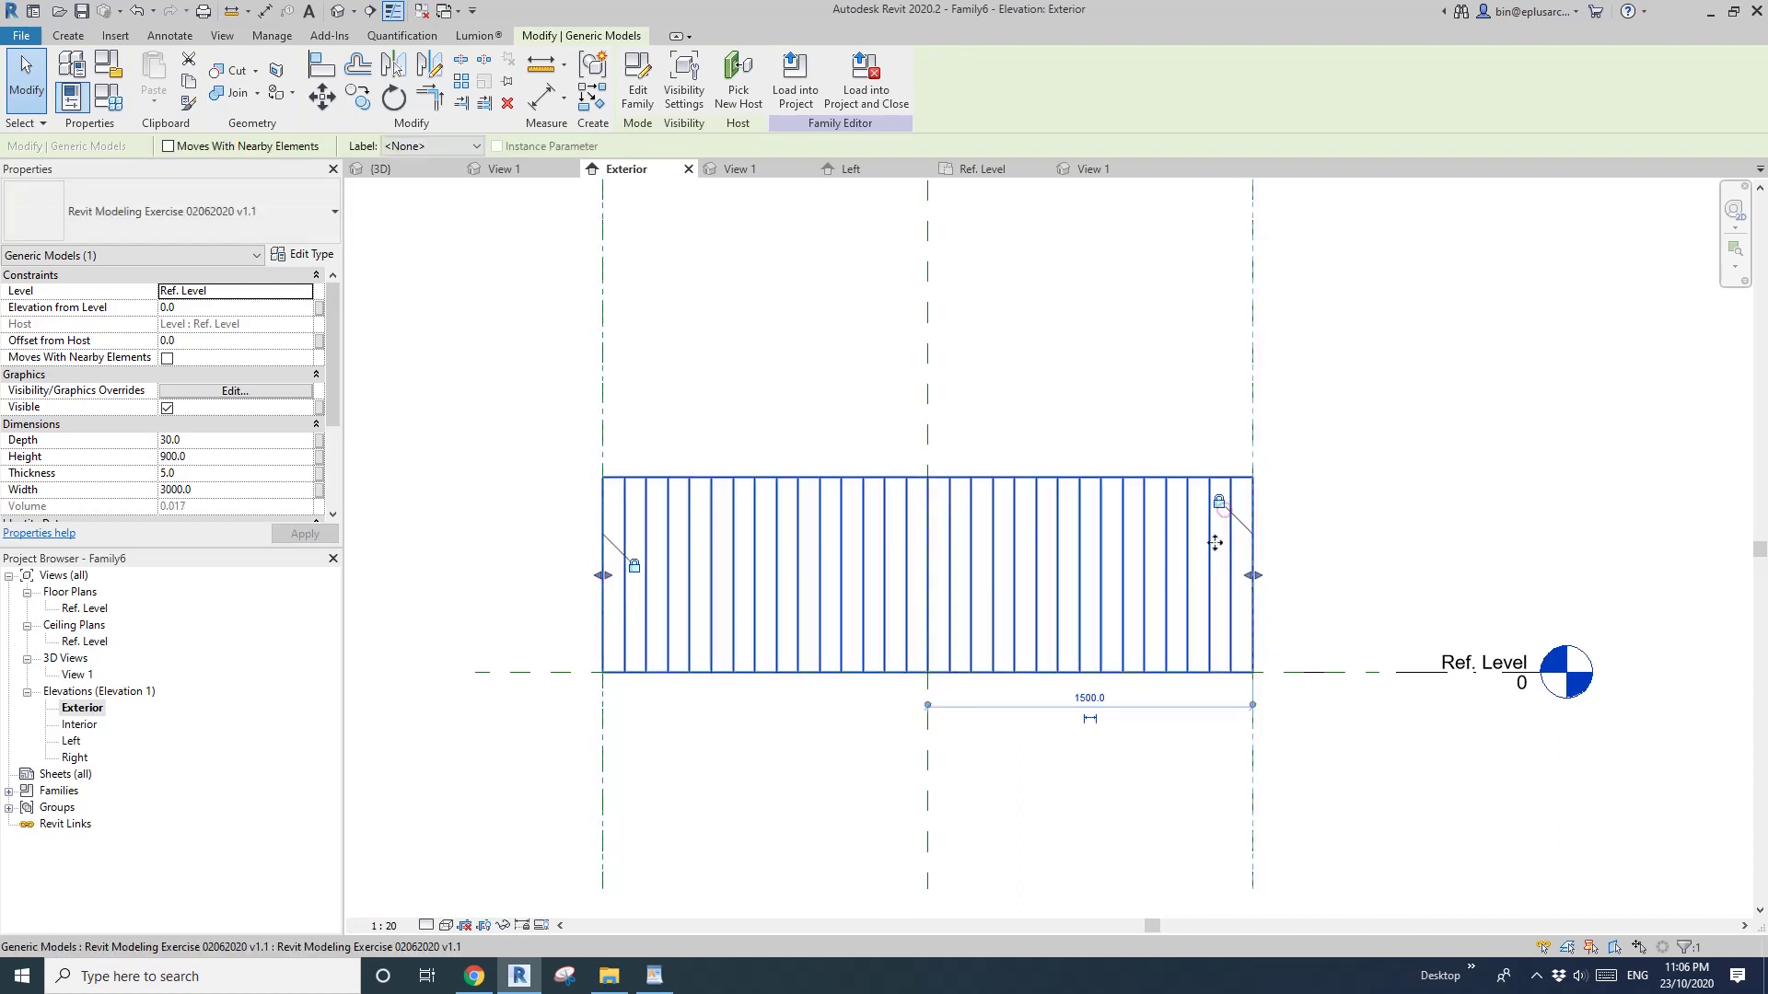
Open the nested panel family for editing again and show its Front elevation.
scroll(781, 693, "down", 2)
middle_click_drag(781, 693, 719, 765)
scroll(727, 635, "down", 1)
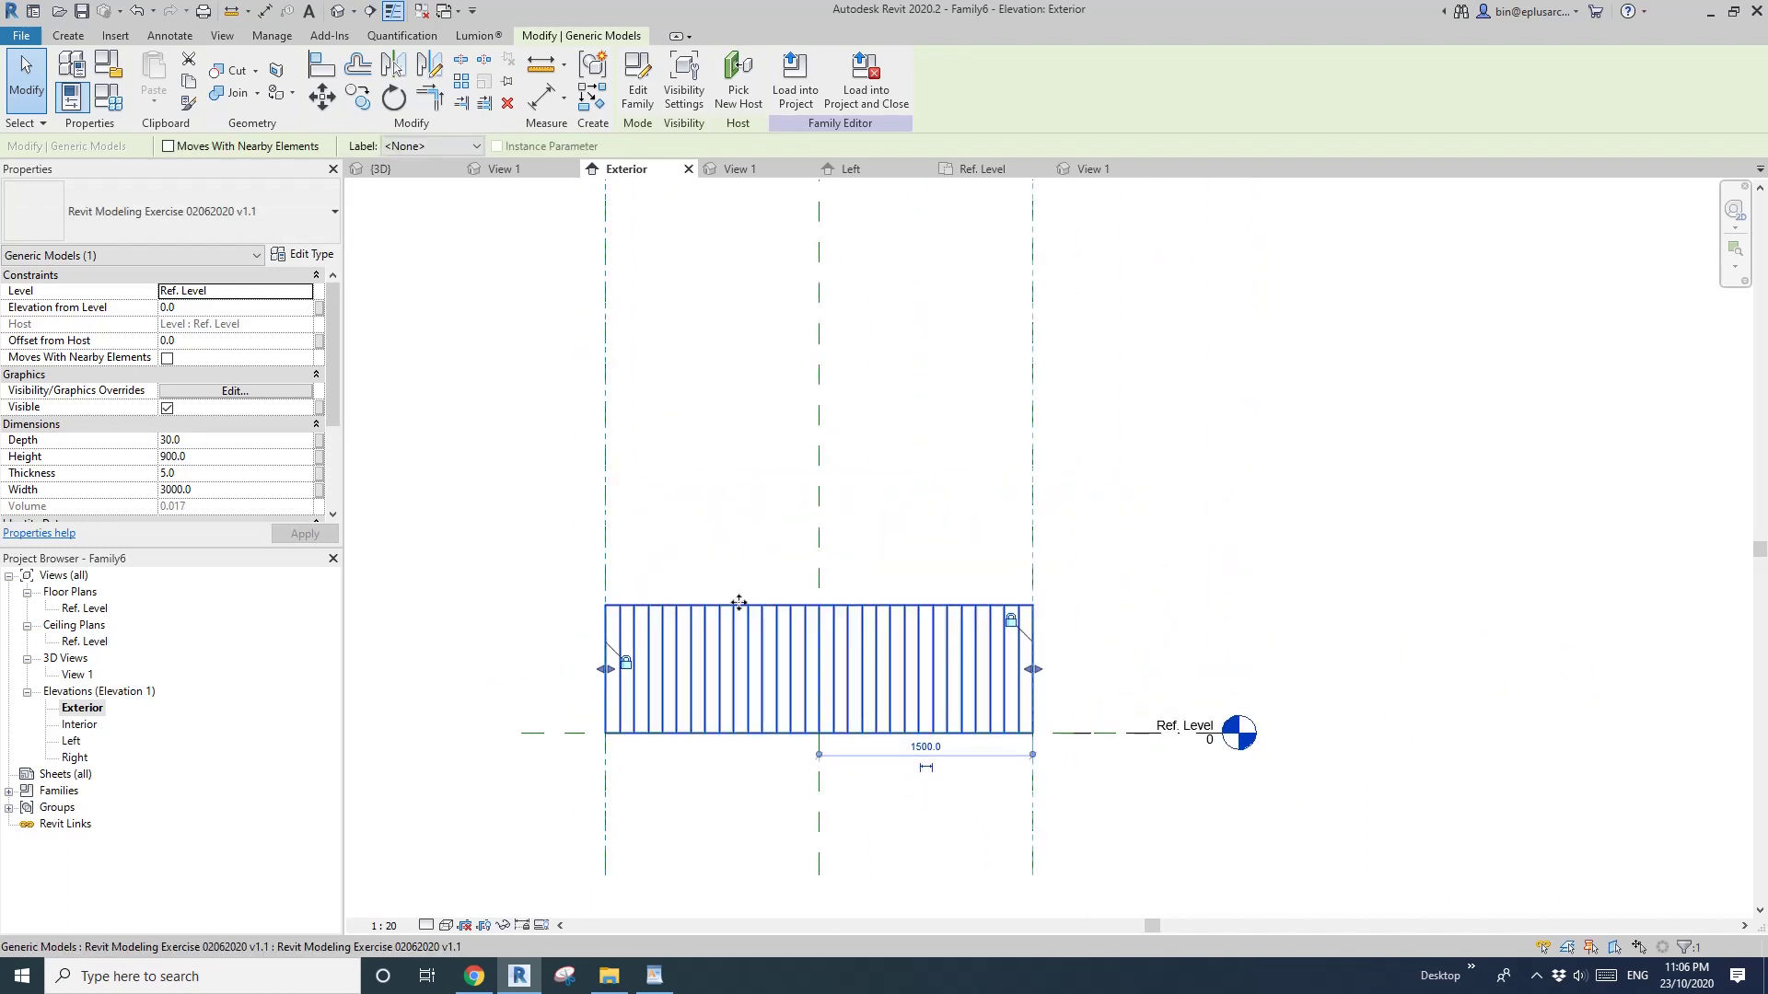
middle_click_drag(817, 601, 875, 582)
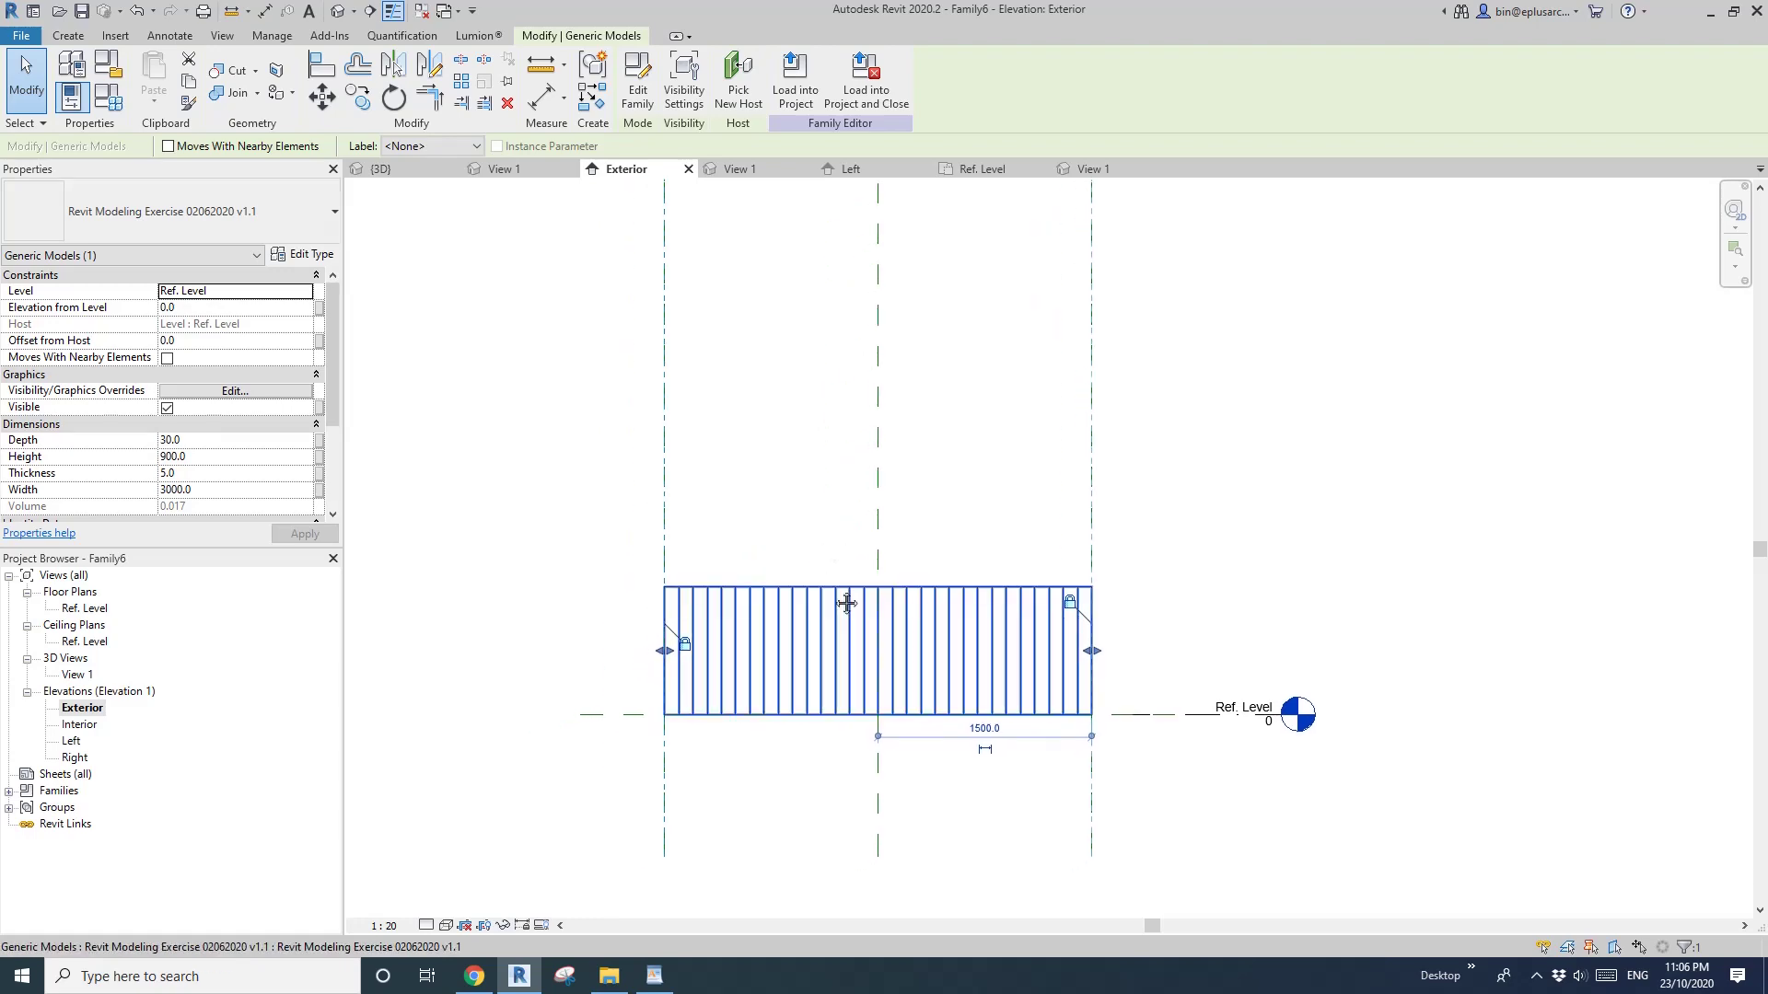
left_click(638, 88)
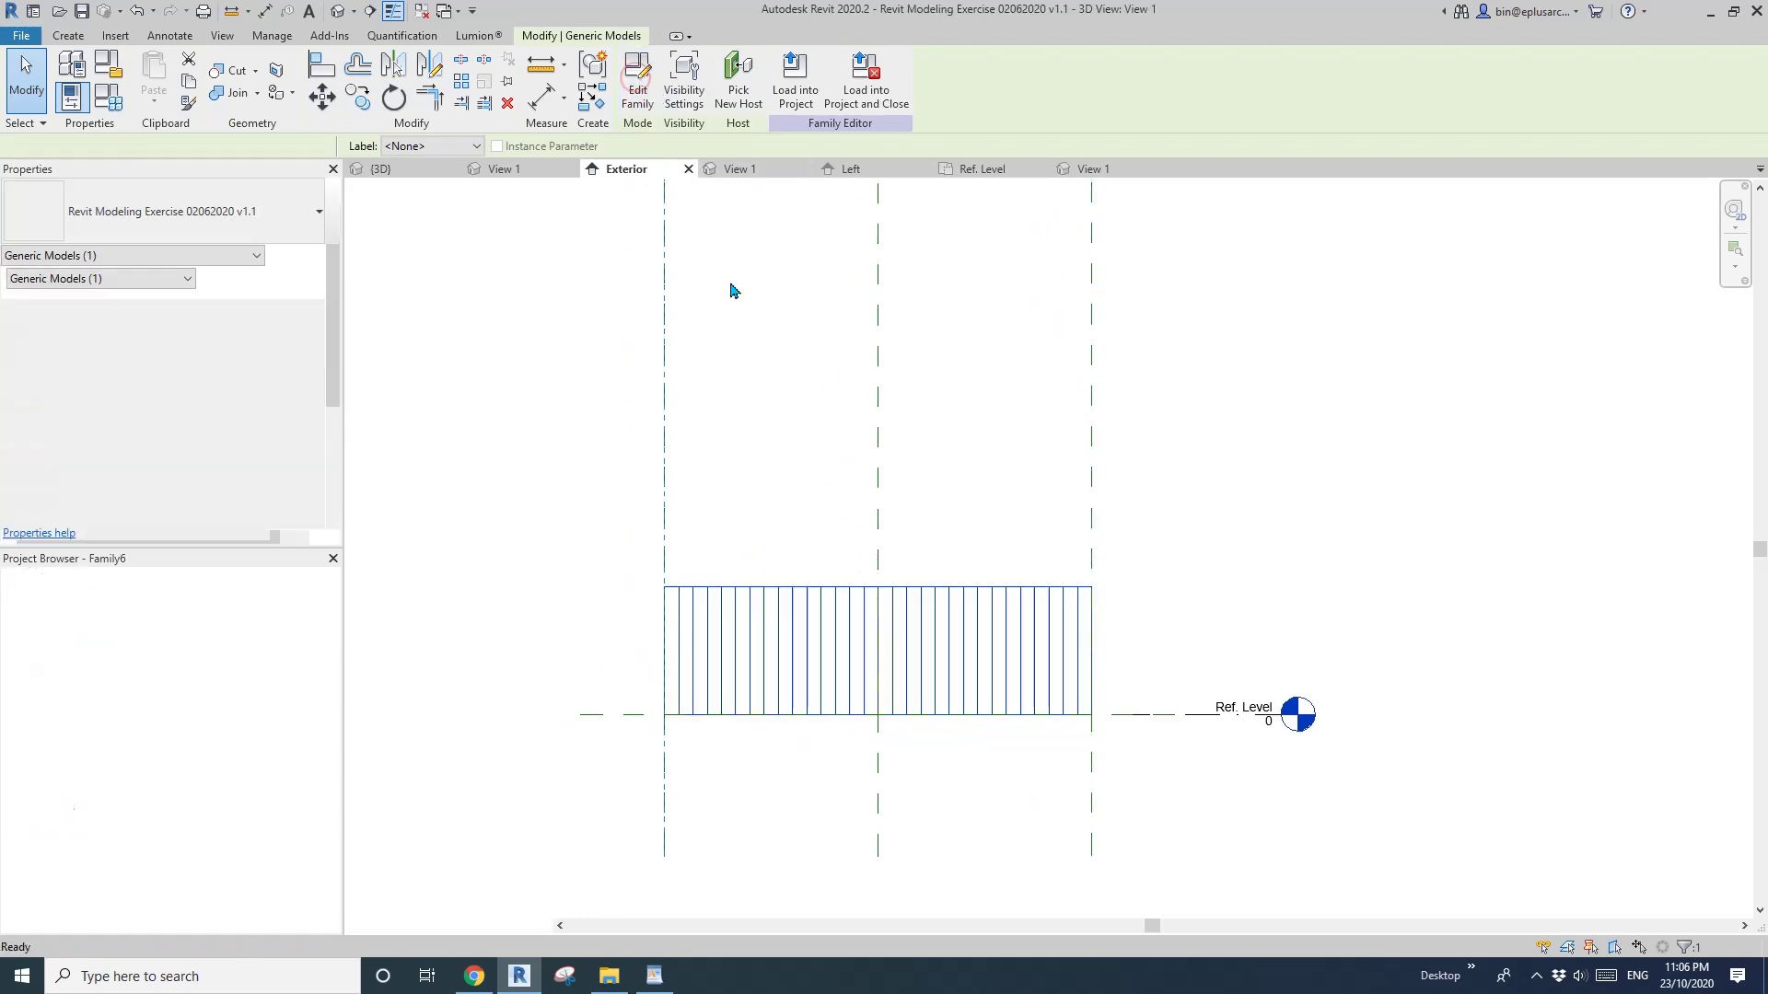
left_click(75, 742)
double_click(74, 741)
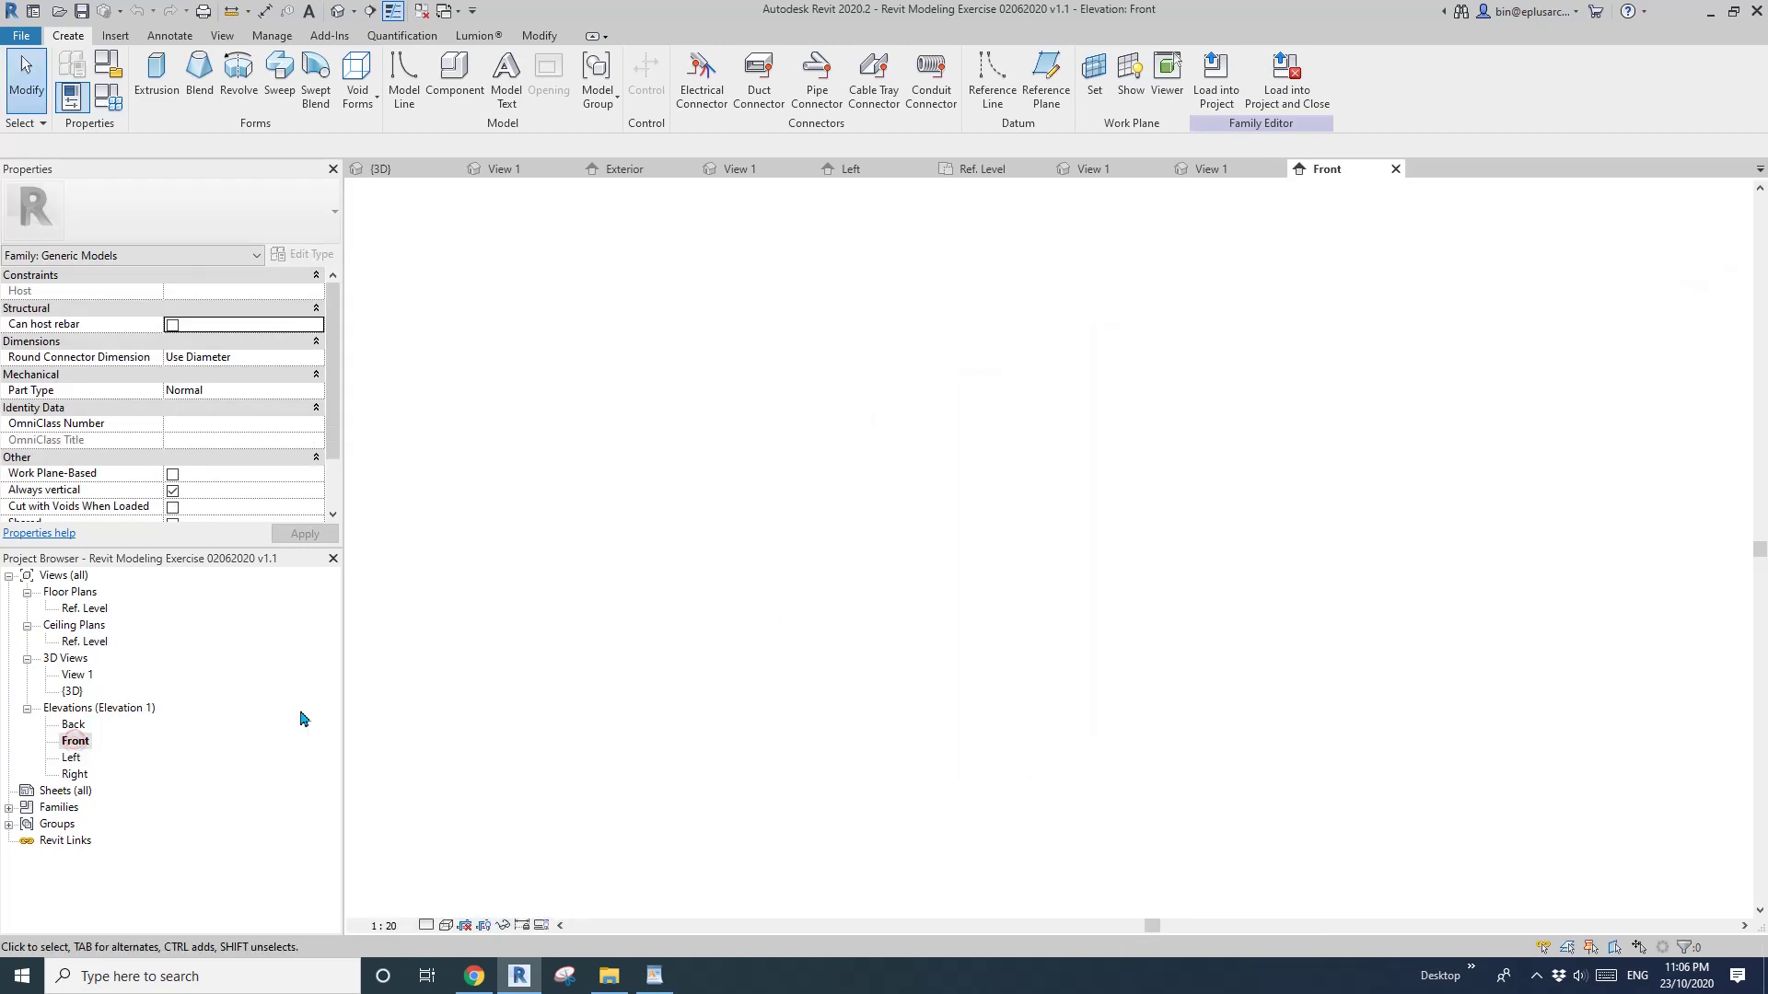
Draw a horizontal reference plane beside the panel, about 1070 mm above the Ref. Level.
middle_click_drag(709, 548, 828, 536)
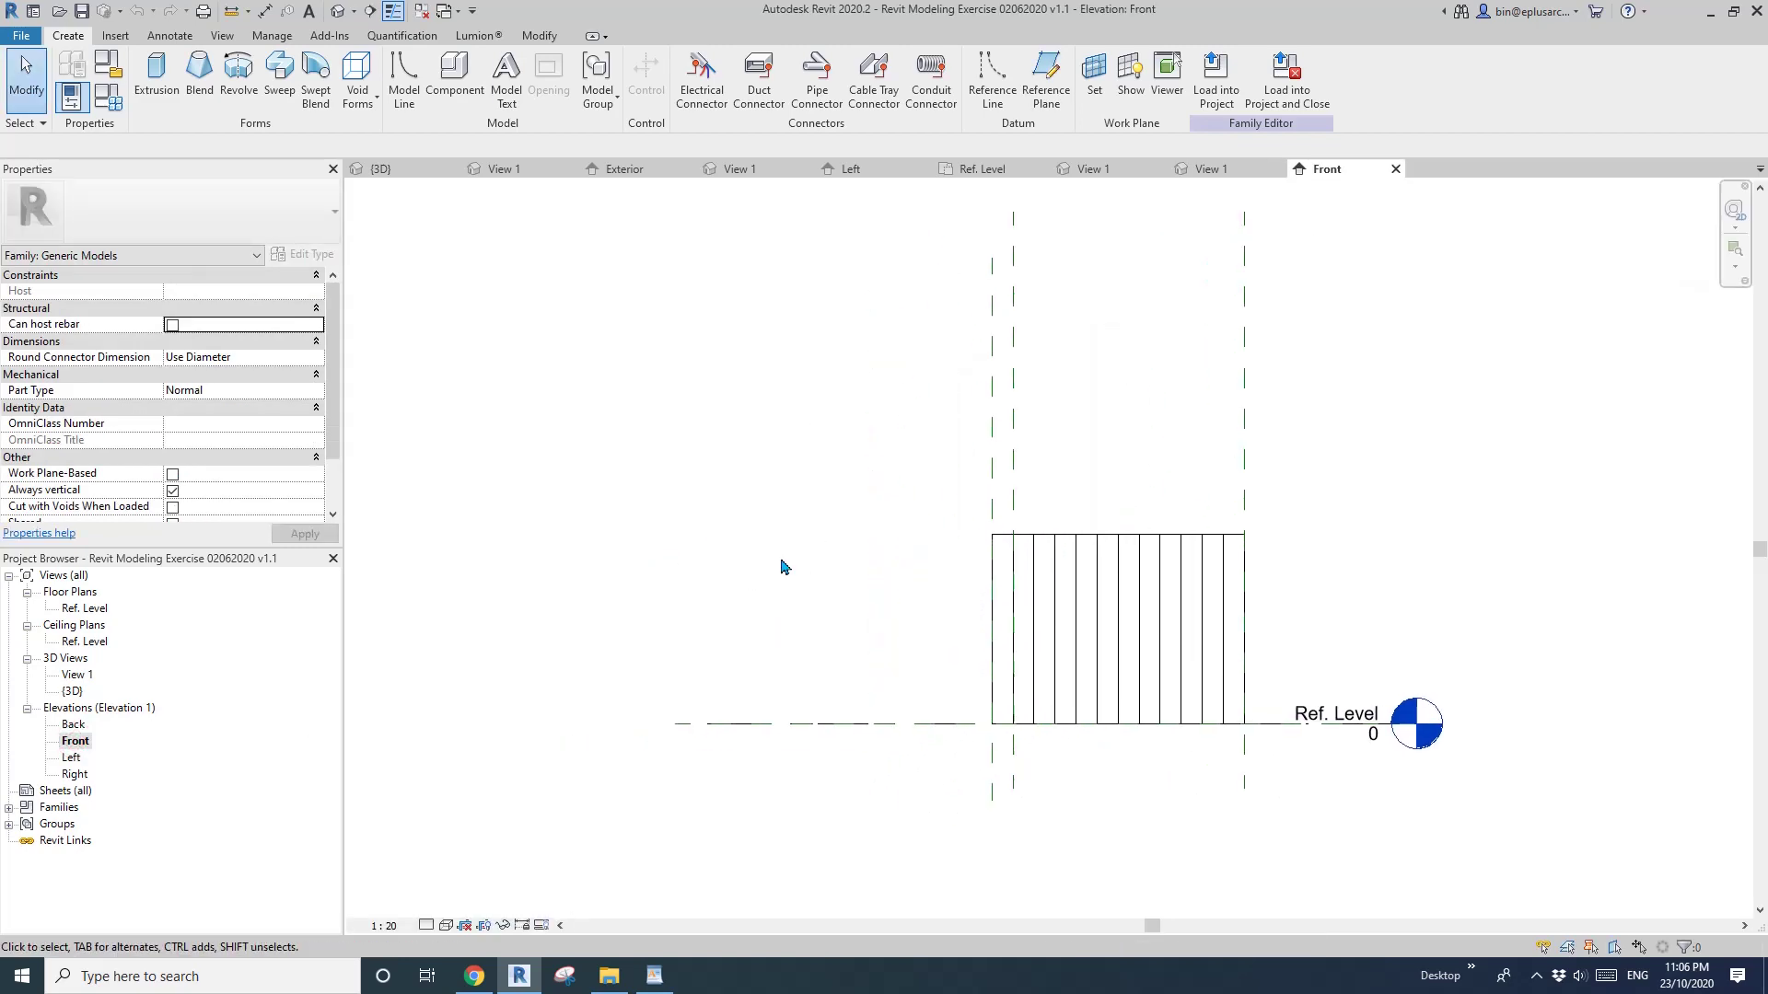
key("r")
key("p")
left_click(723, 498)
left_click(952, 498)
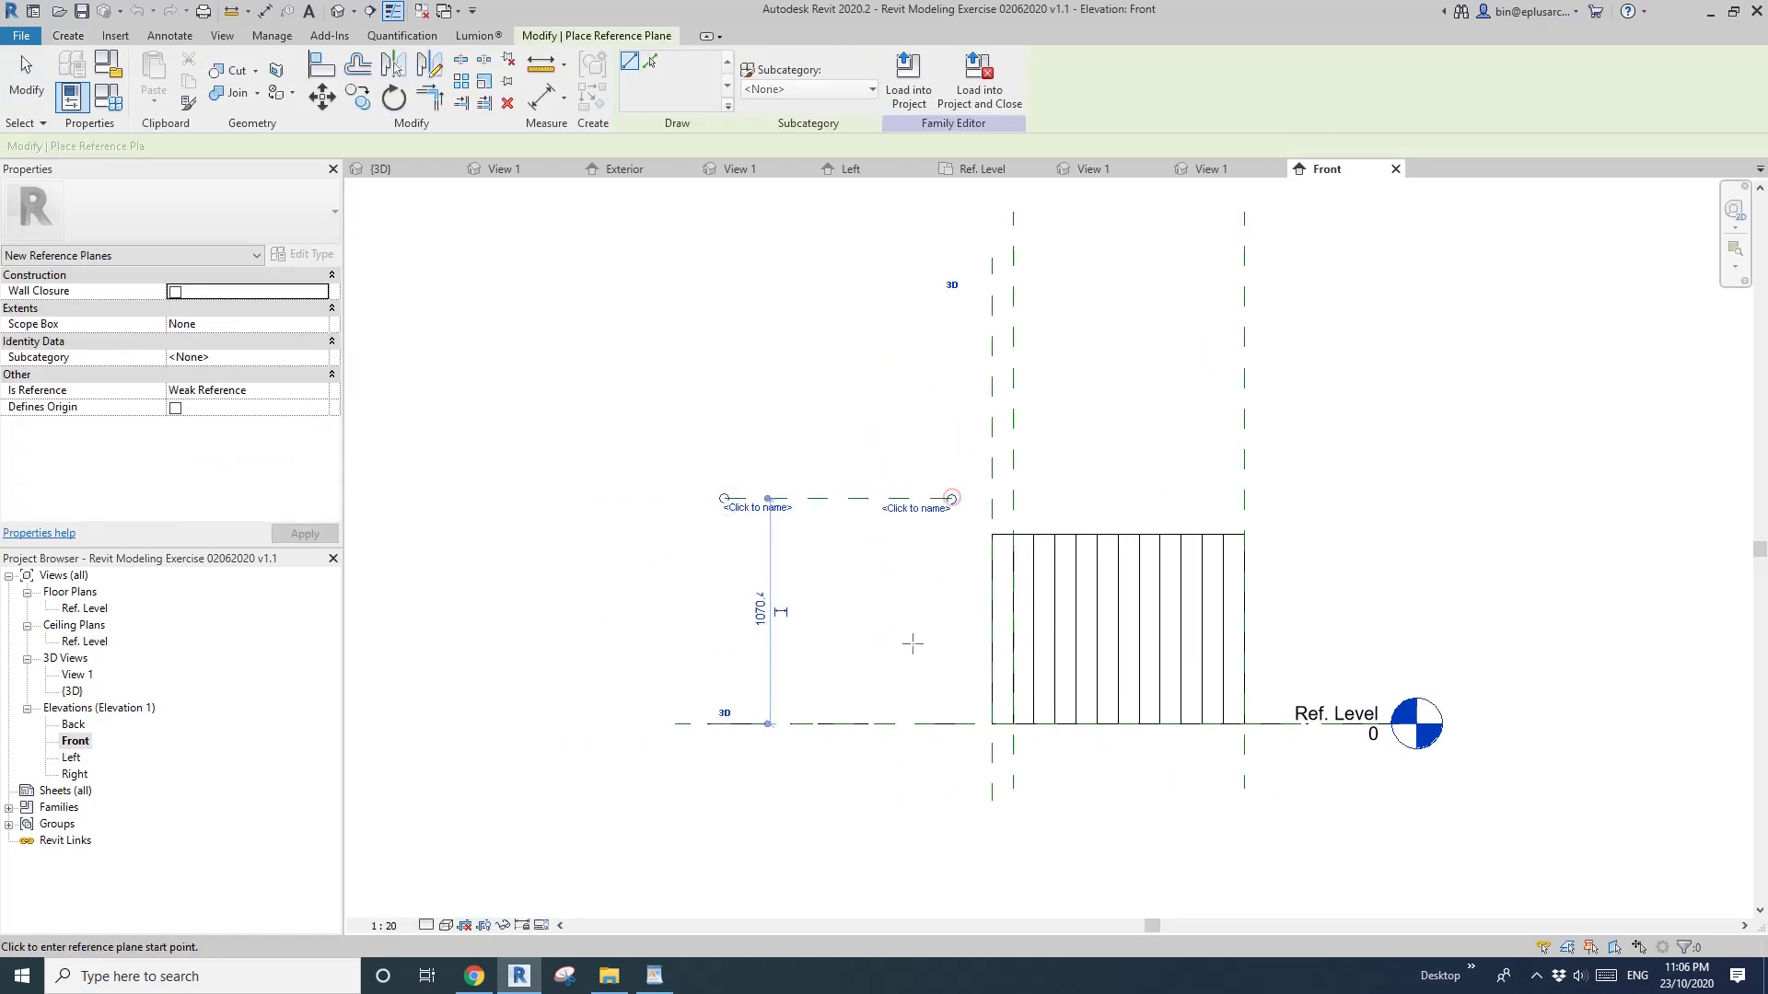
key("Escape")
Add an aligned dimension between the new horizontal reference plane and the reference plane at Ref. Level.
key("d")
key("i")
left_click(875, 498)
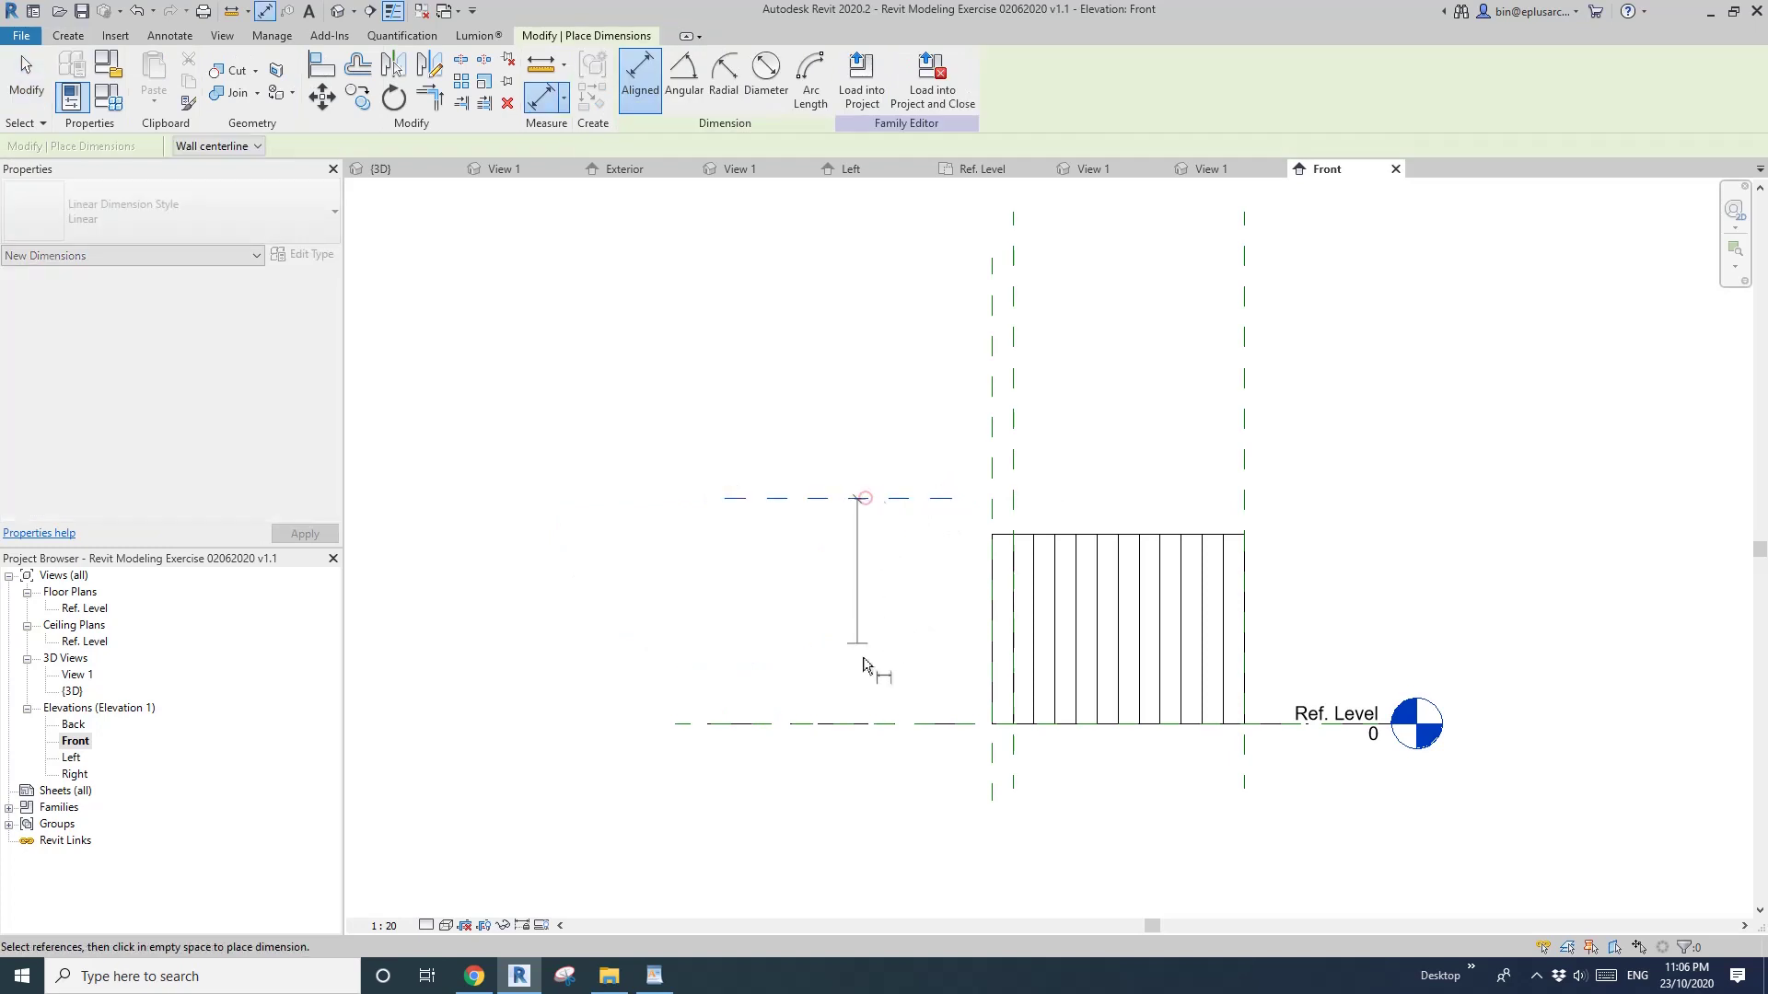
scroll(877, 732, "up", 2)
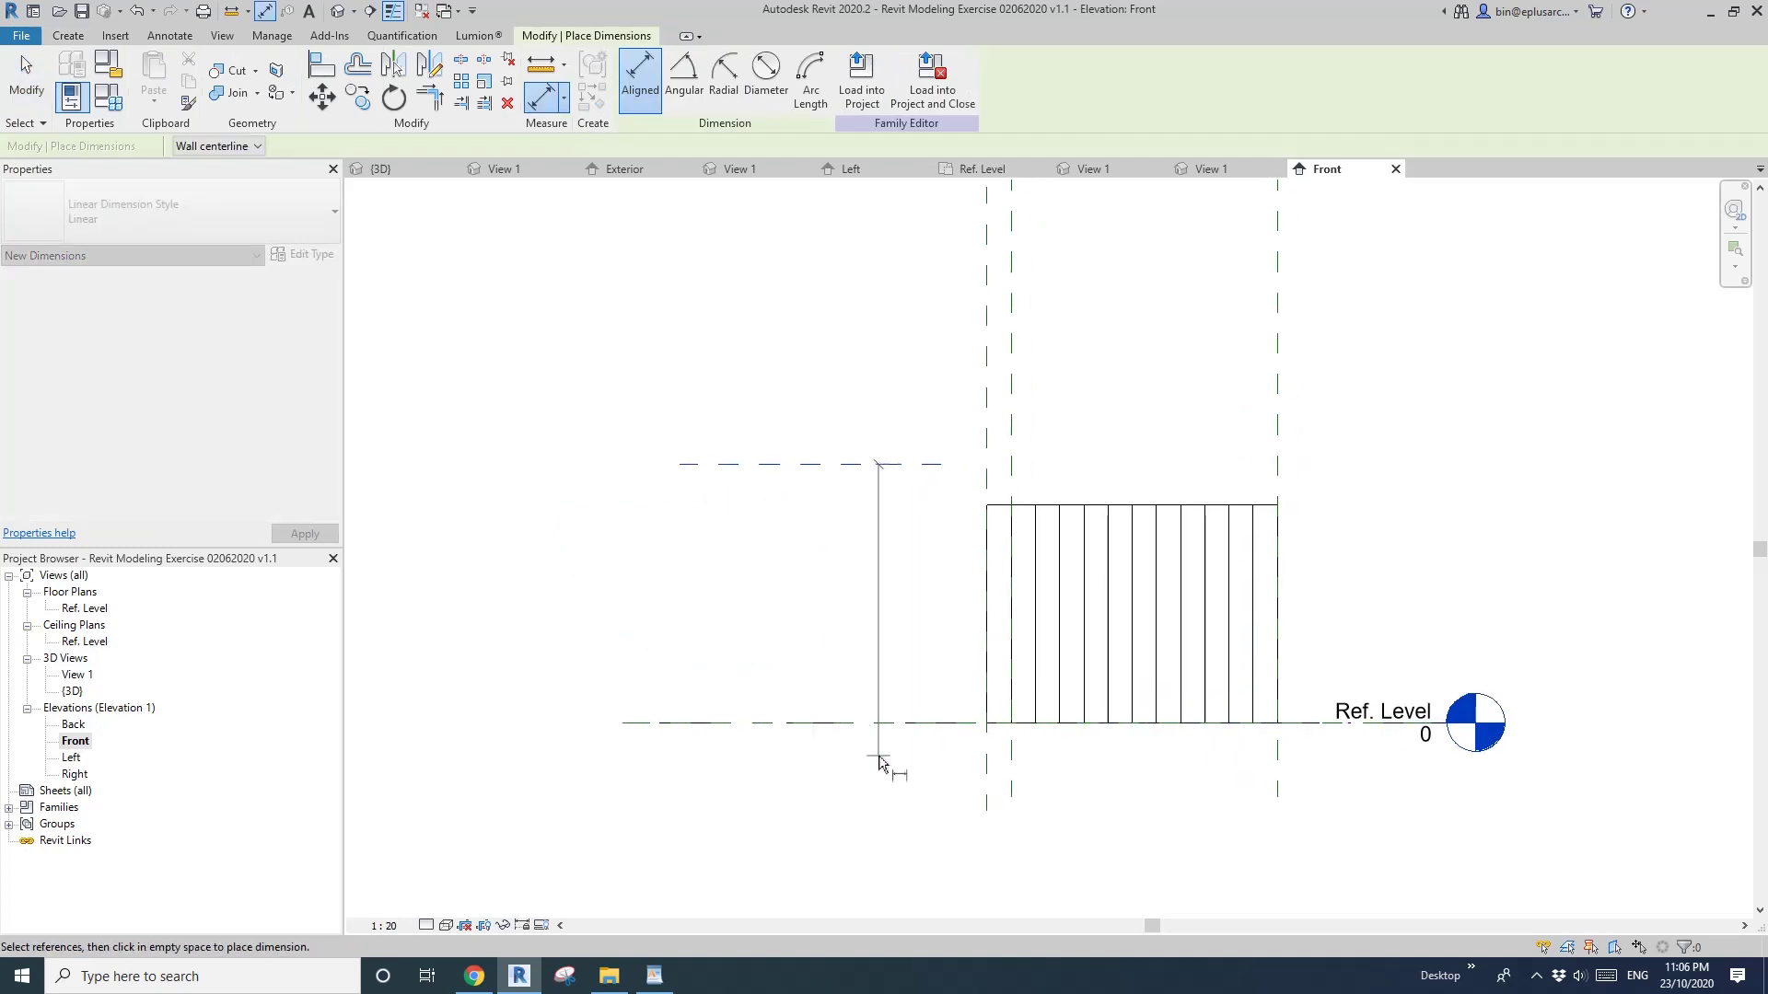
left_click(822, 732)
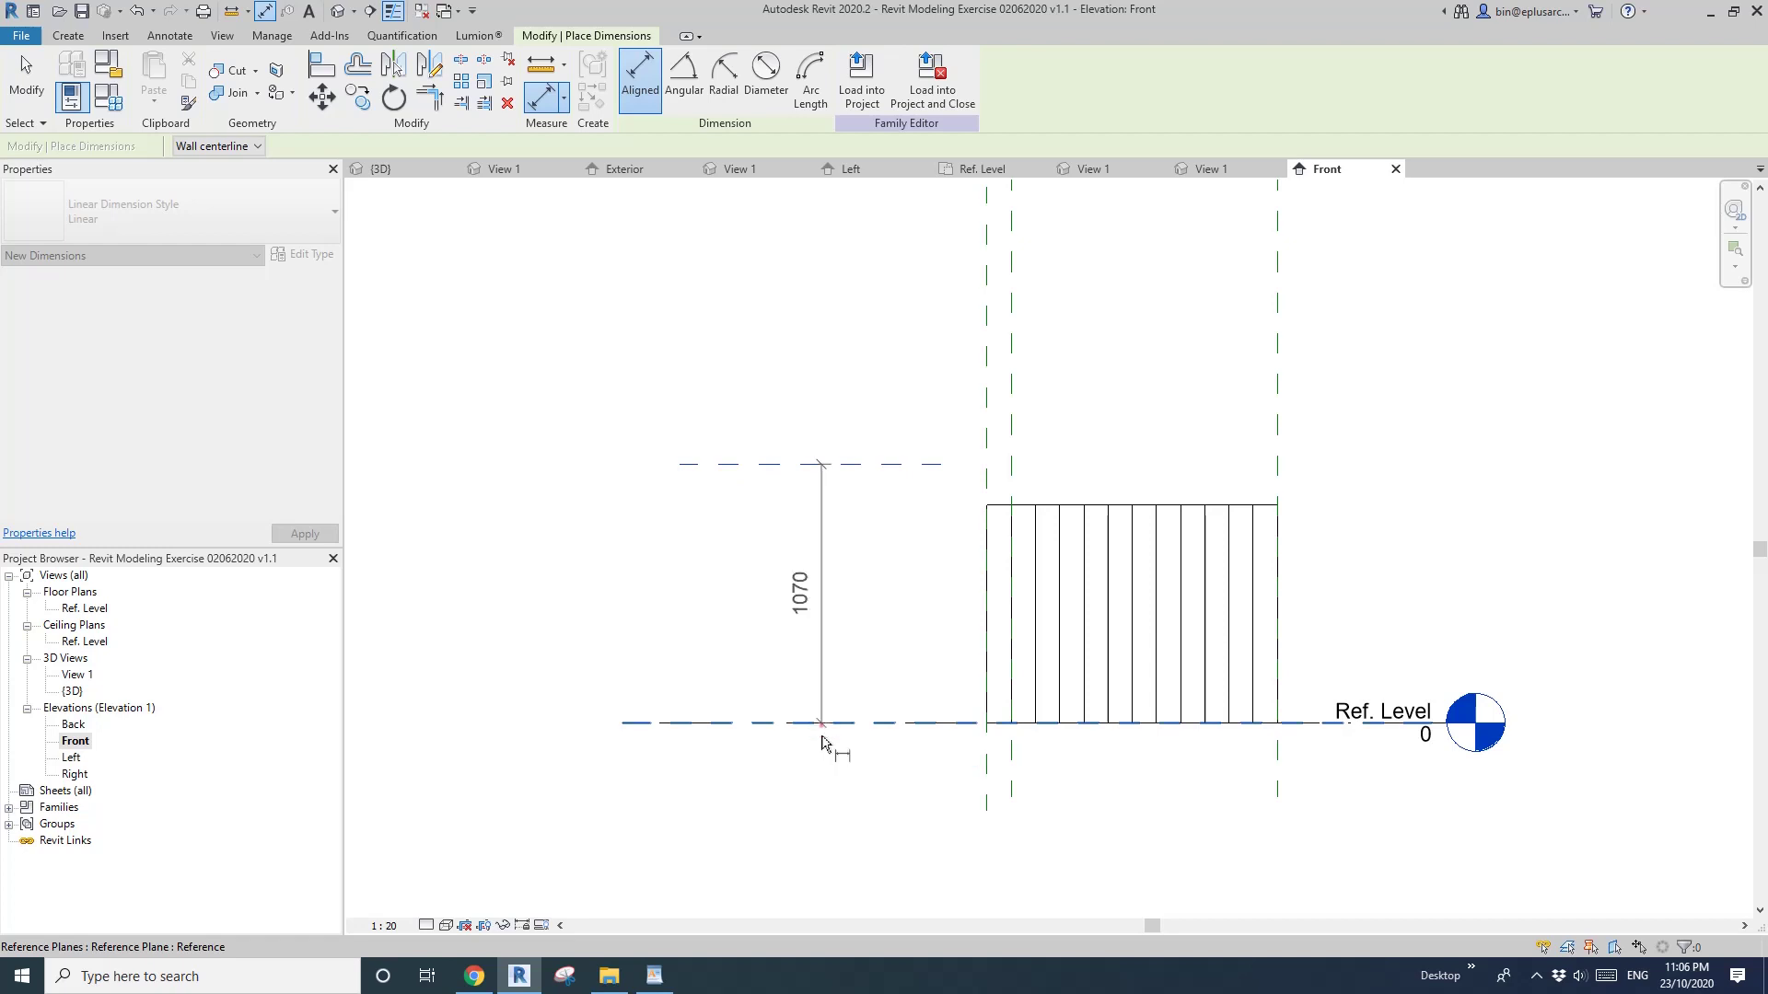
left_click(831, 631)
key("Escape")
key("Escape")
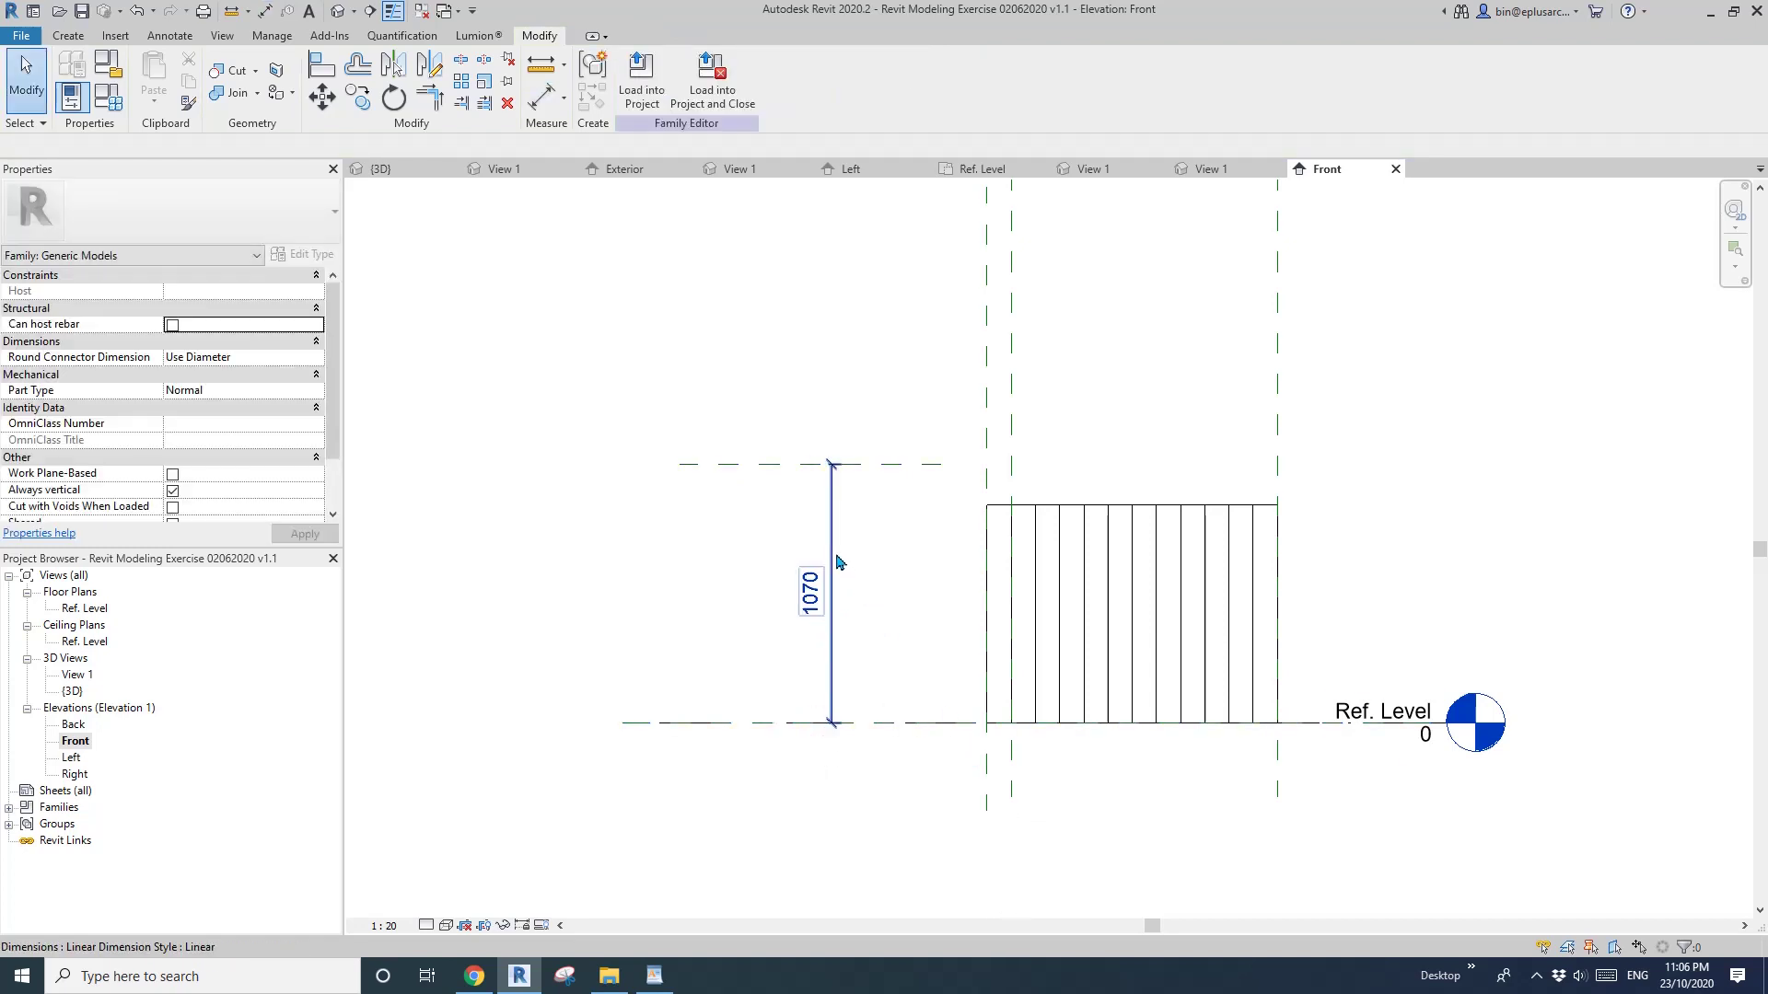
Label the new vertical dimension with the existing Height parameter.
left_click(832, 589)
left_click(746, 77)
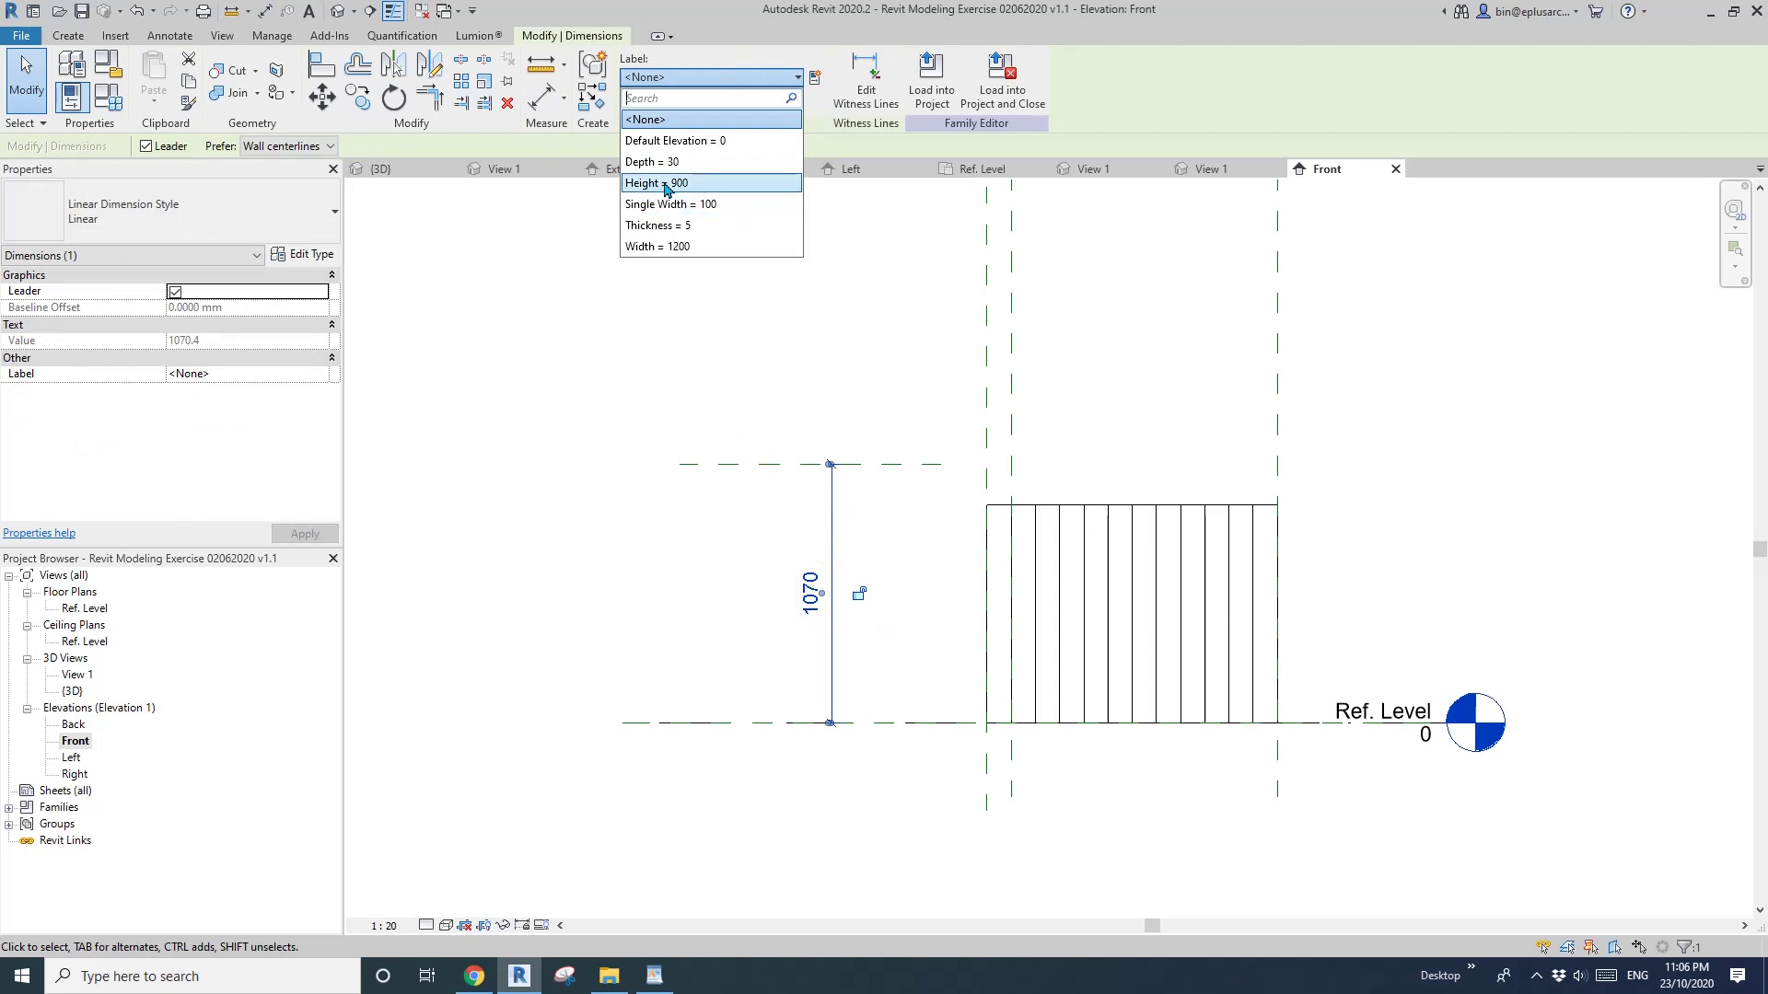
left_click(666, 183)
left_click(939, 580)
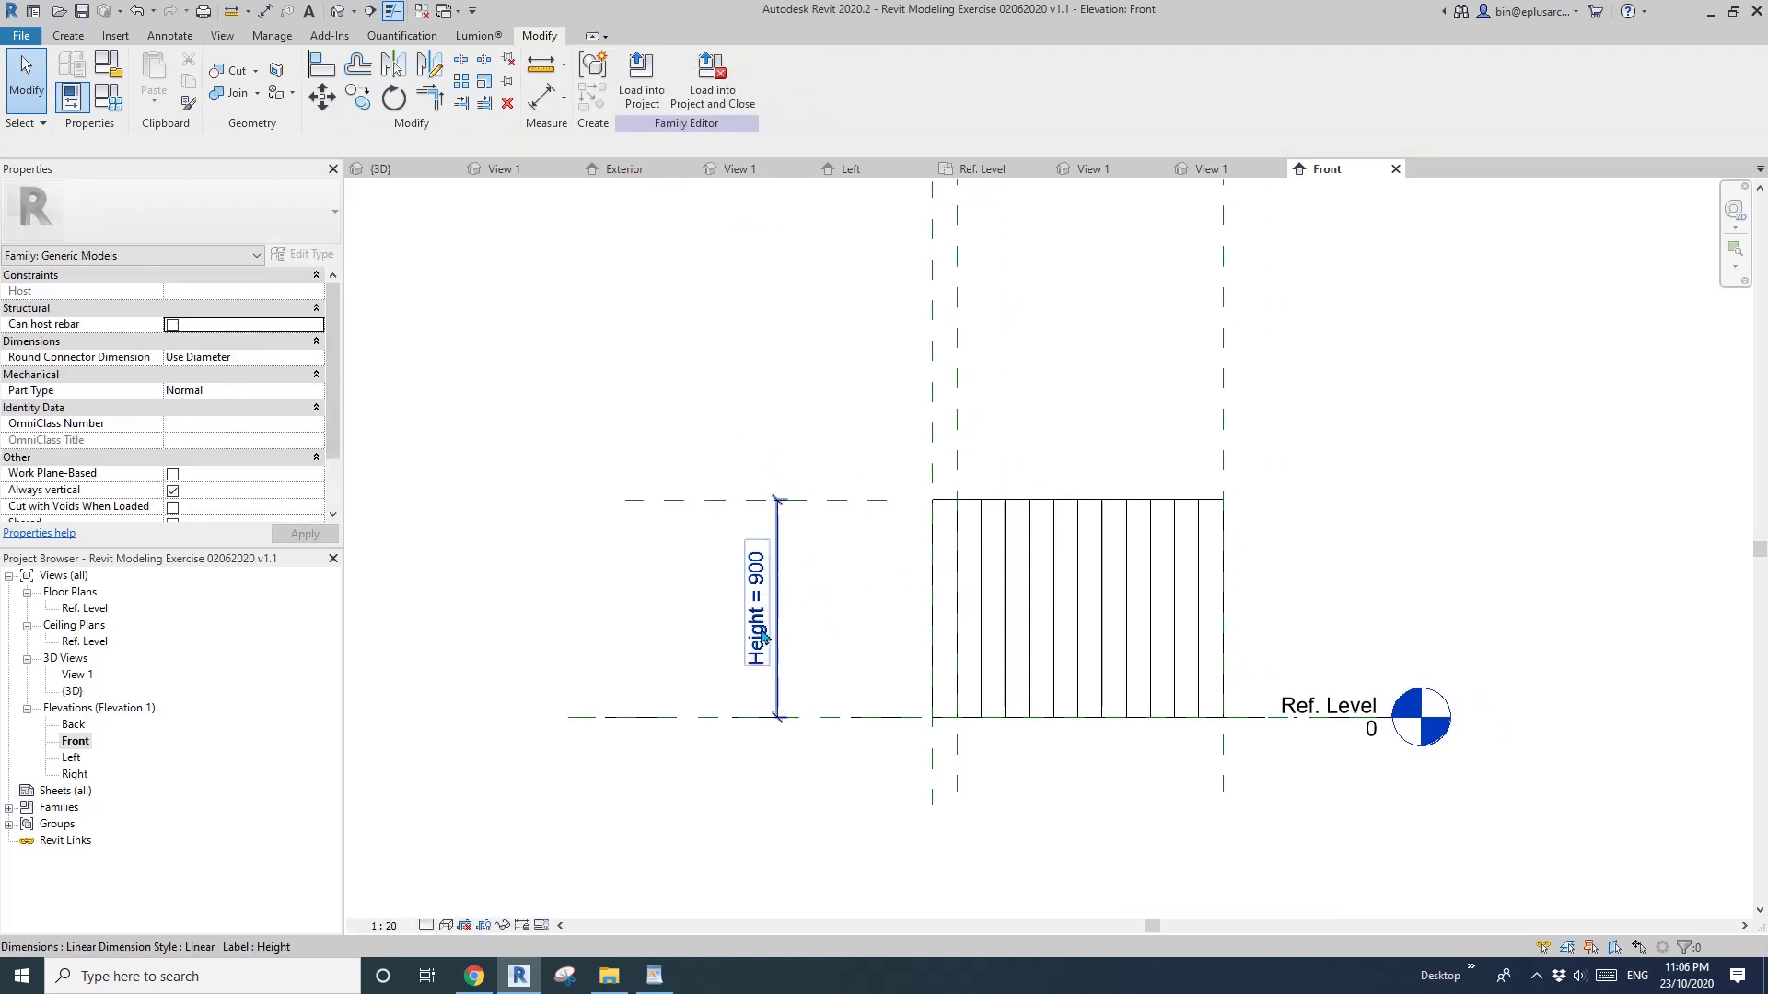
Check the instance setting of the Height dimension and the reference properties of the new horizontal plane.
left_click(763, 612)
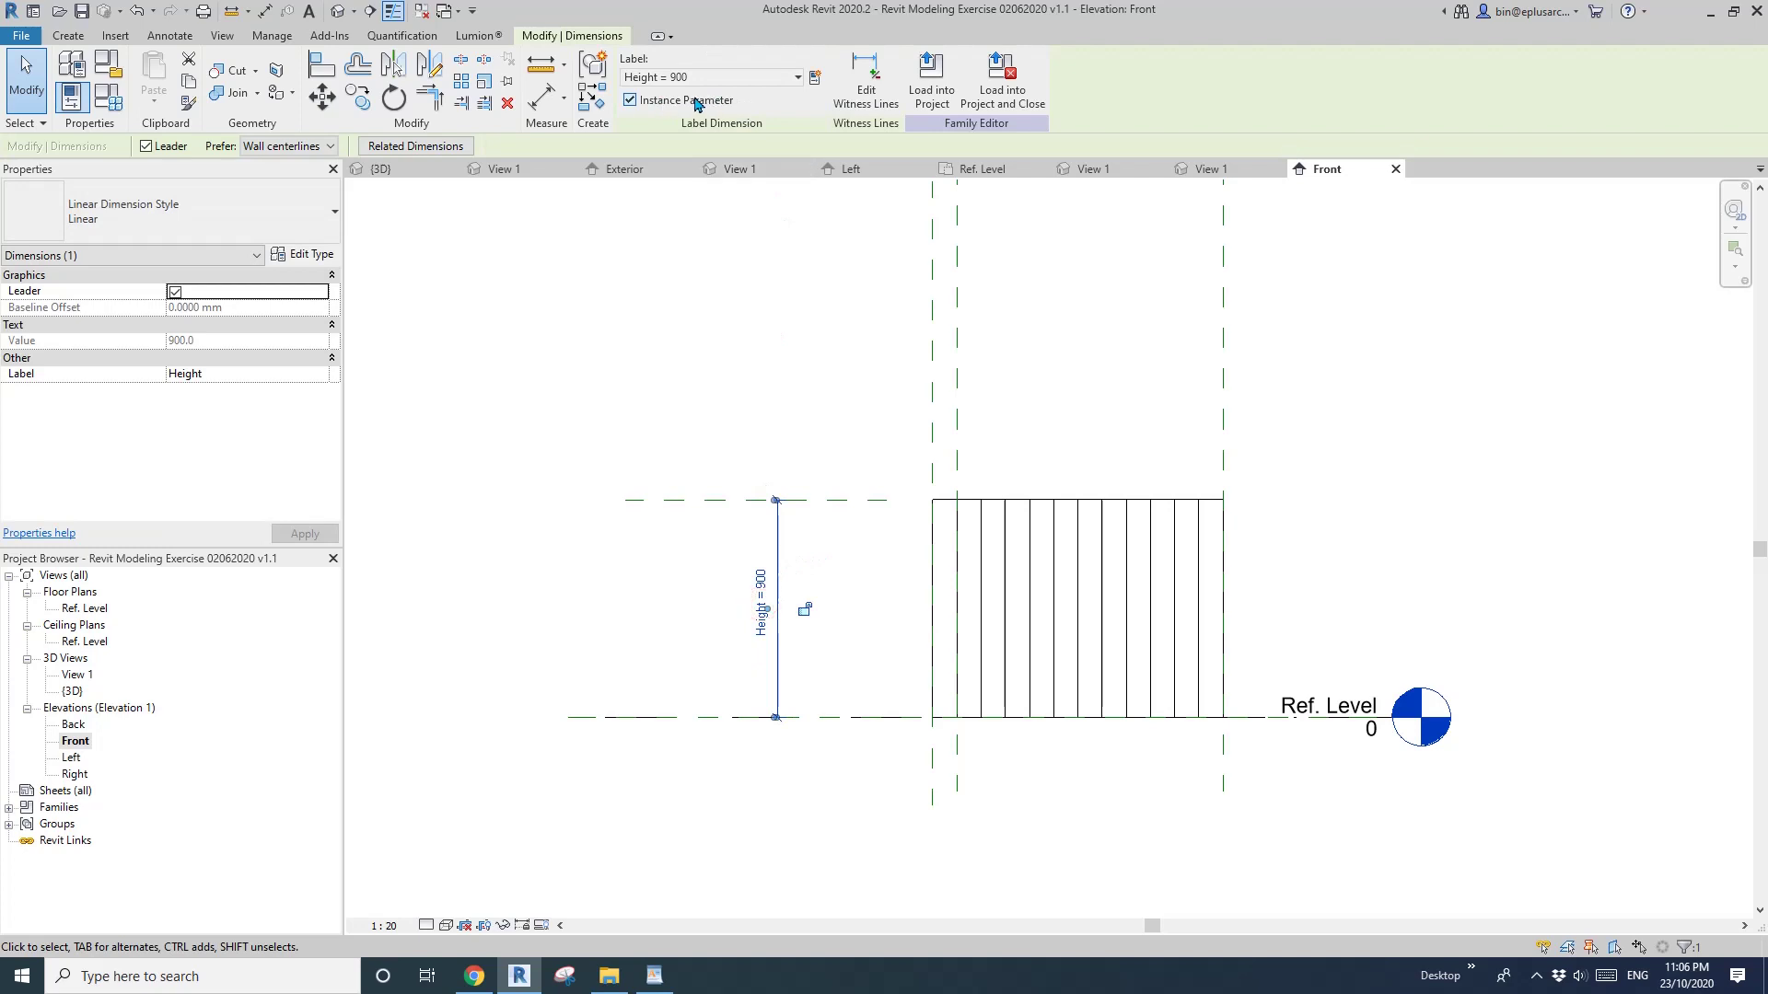
left_click(844, 383)
left_click(848, 501)
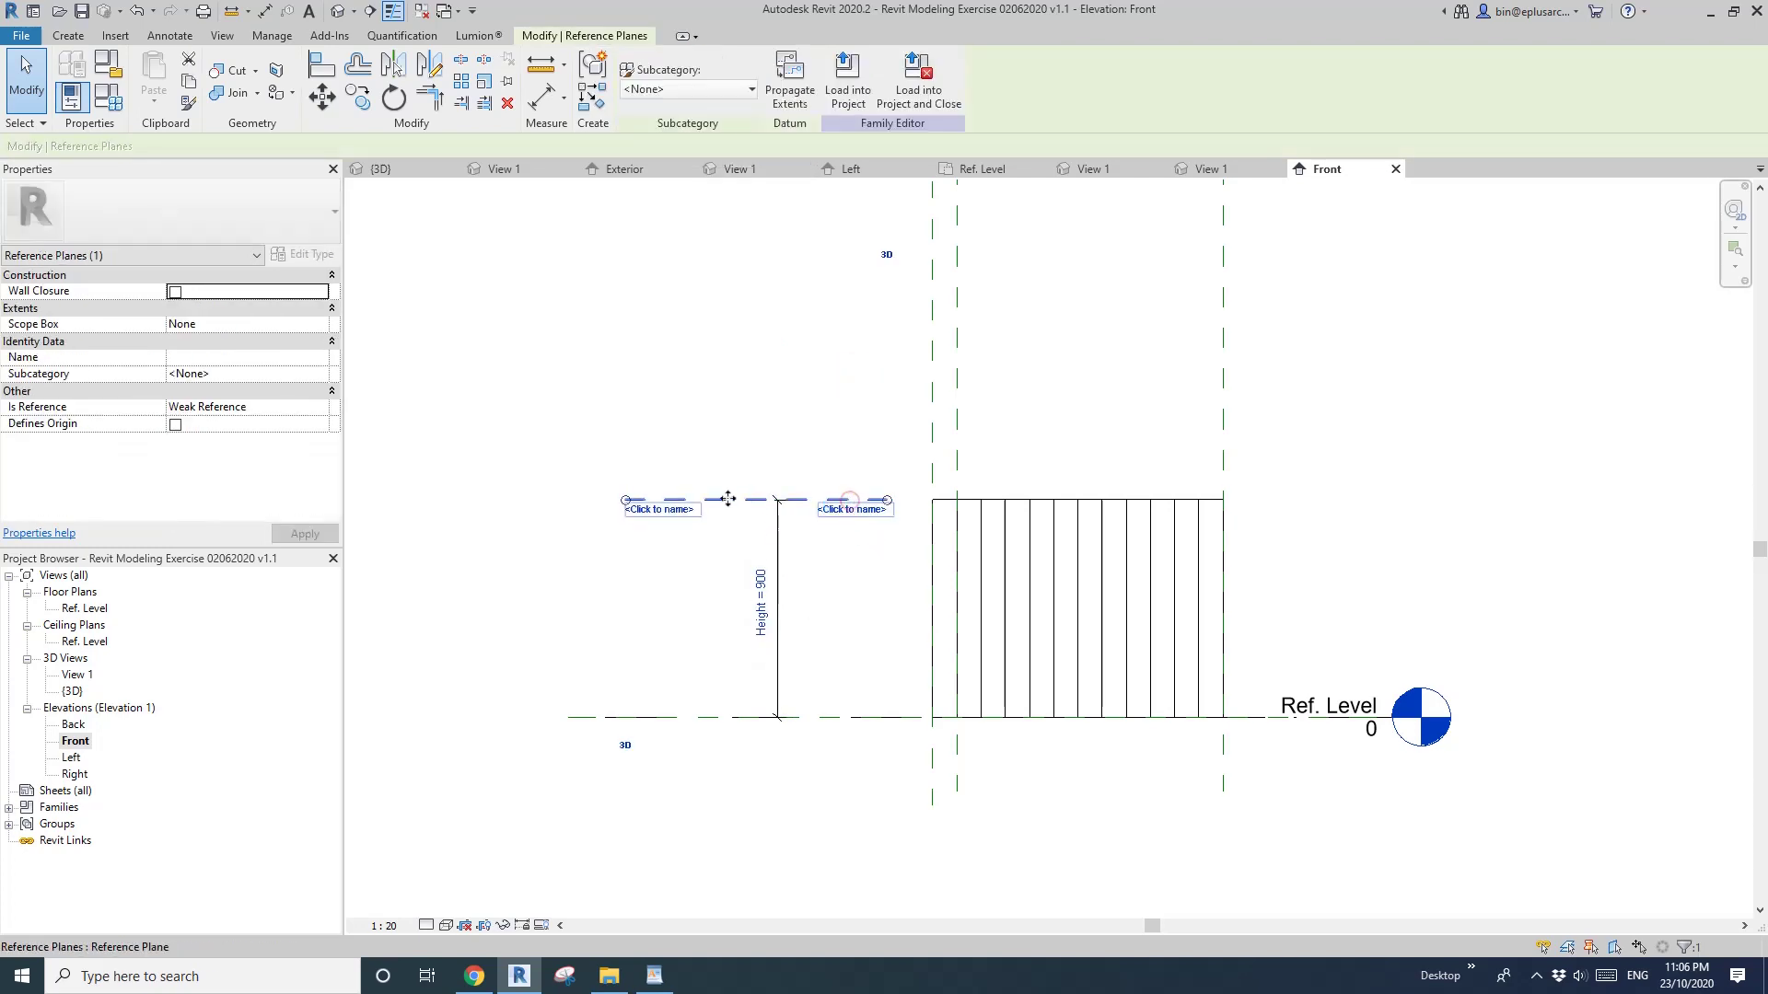
left_click(797, 427)
left_click(831, 497)
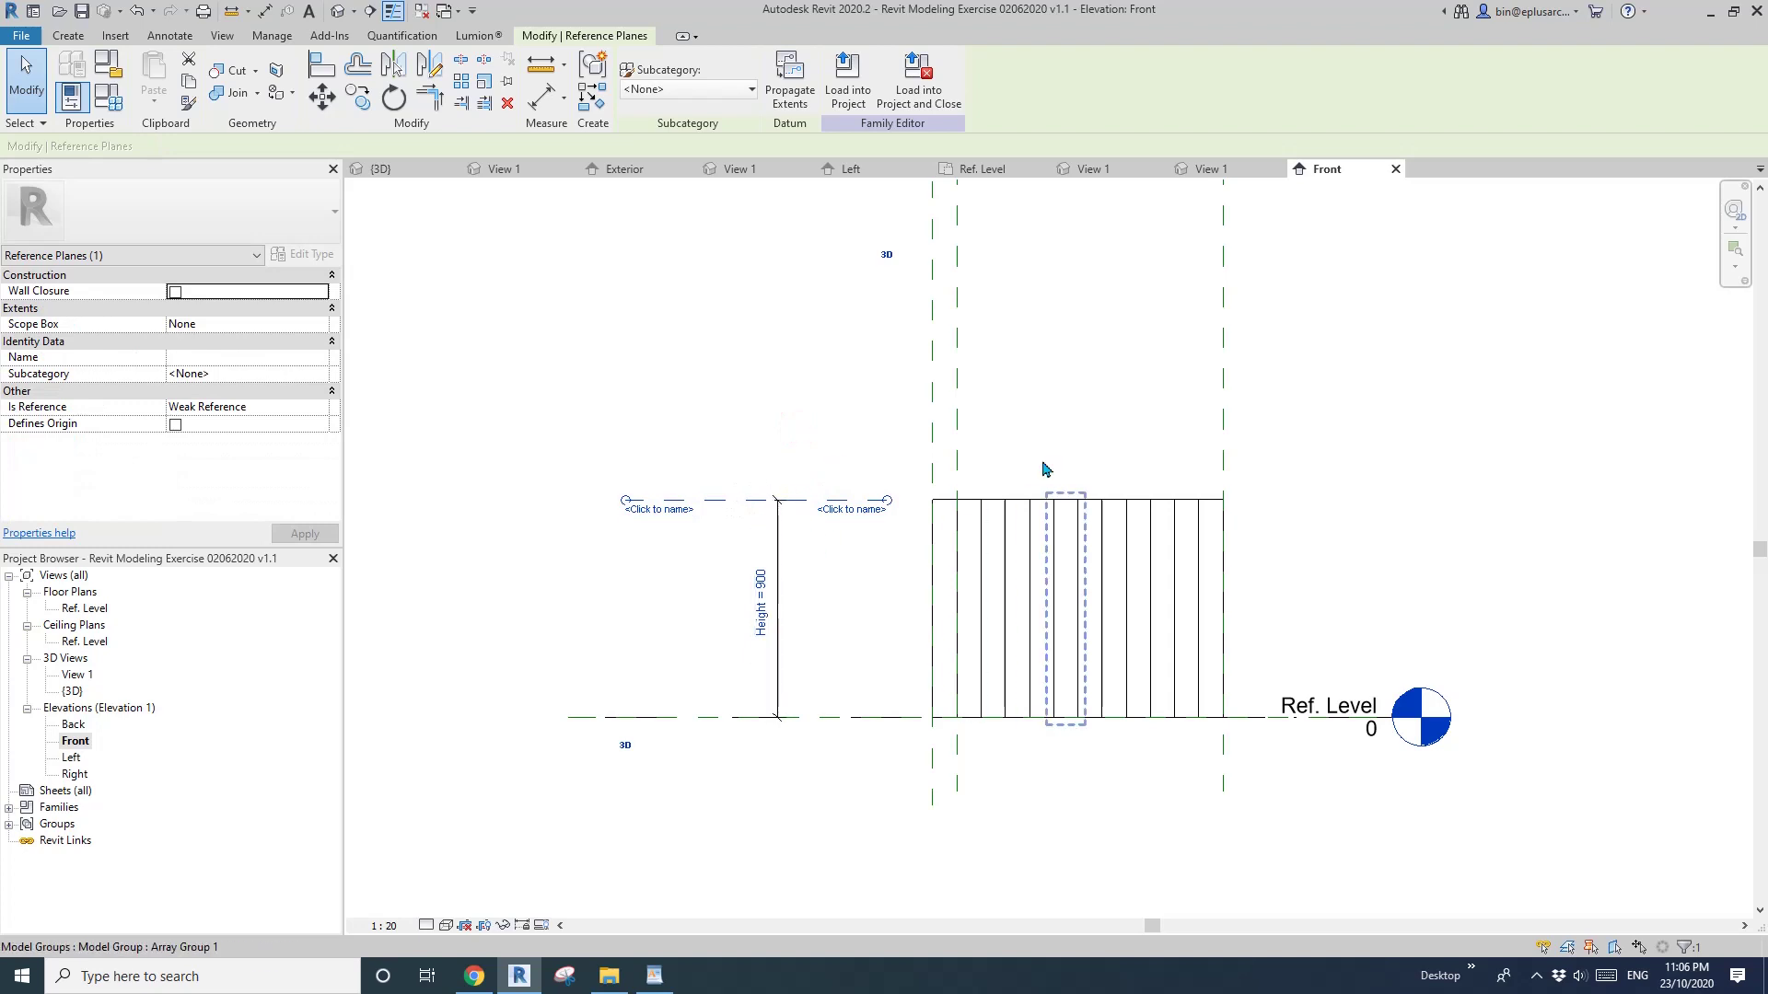
left_click(789, 335)
Reload the panel family with its Height reference plane into Family6, overwriting the existing version.
left_click(656, 95)
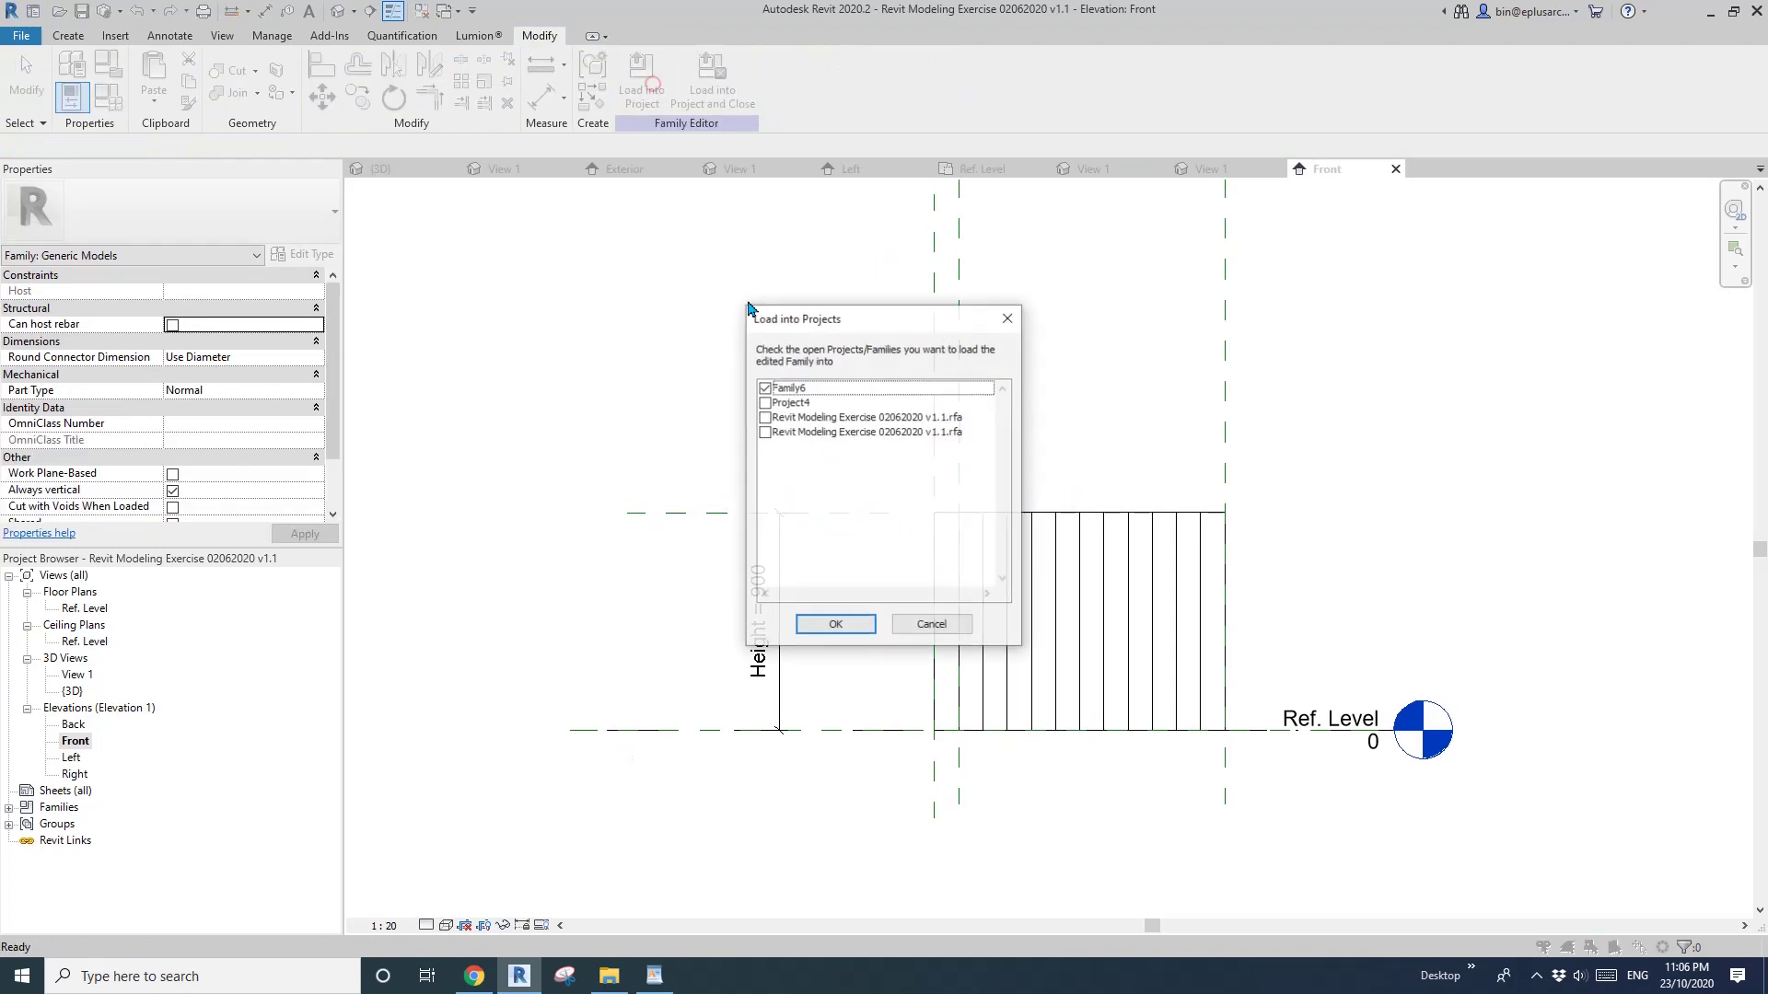
left_click(838, 626)
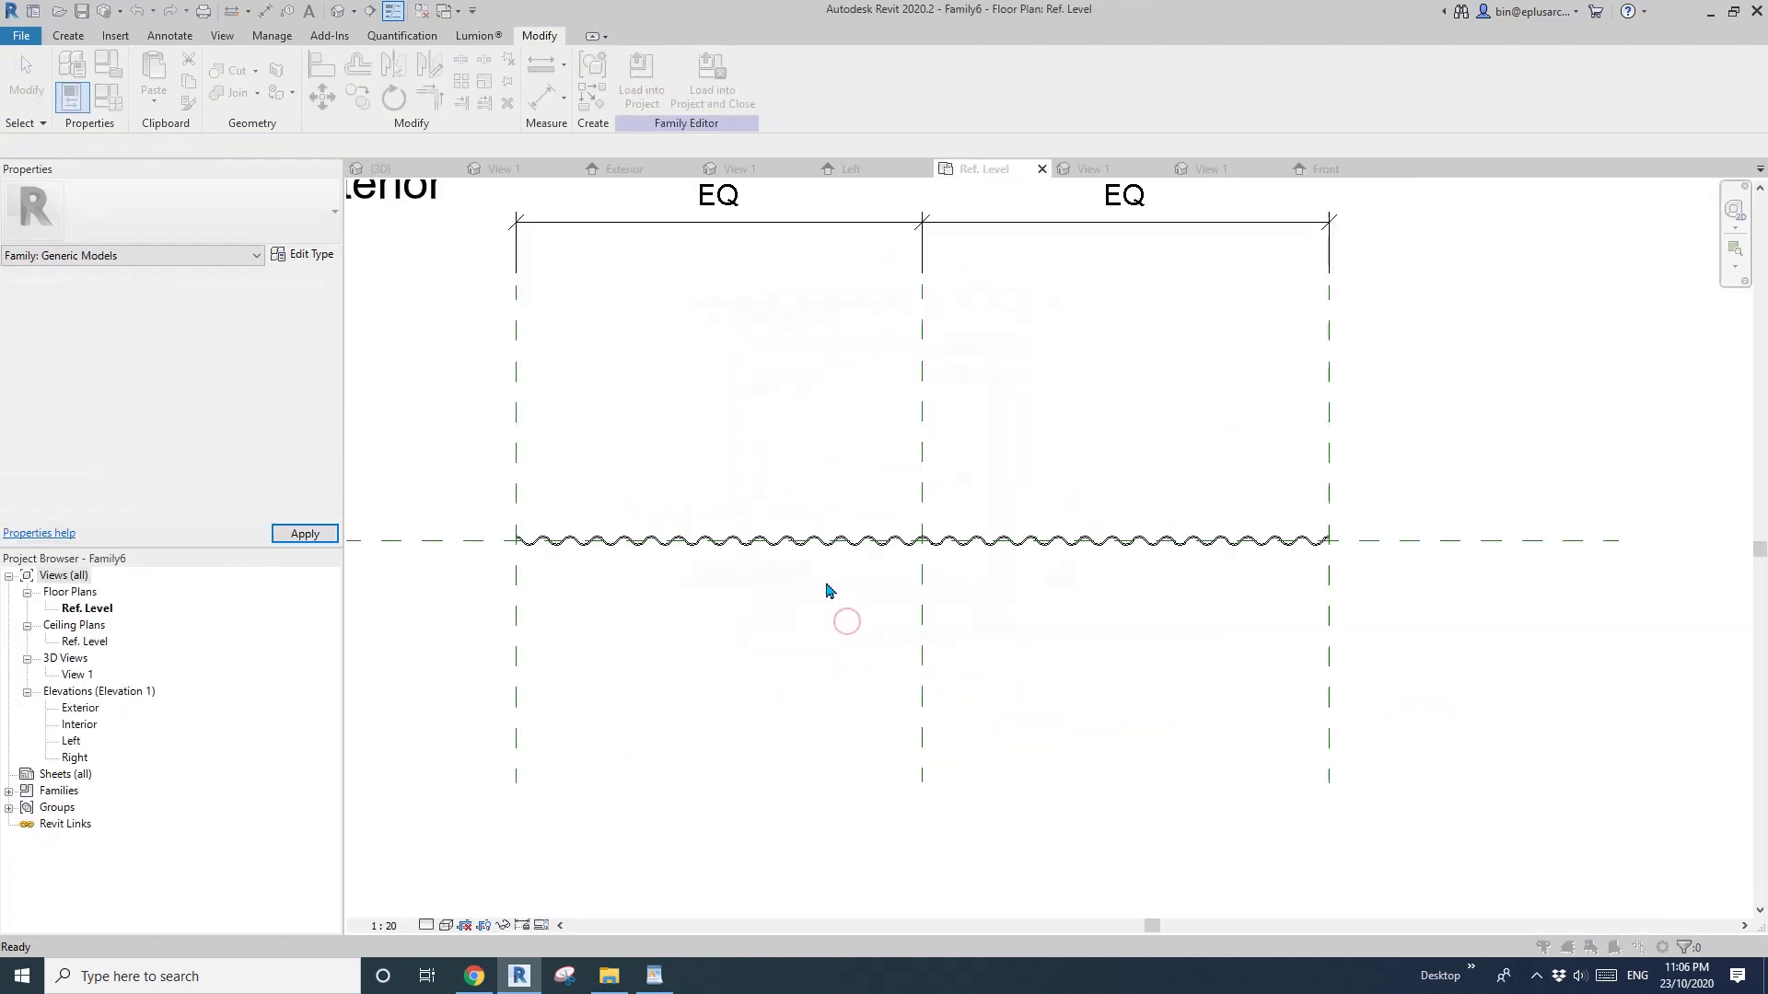
left_click(814, 443)
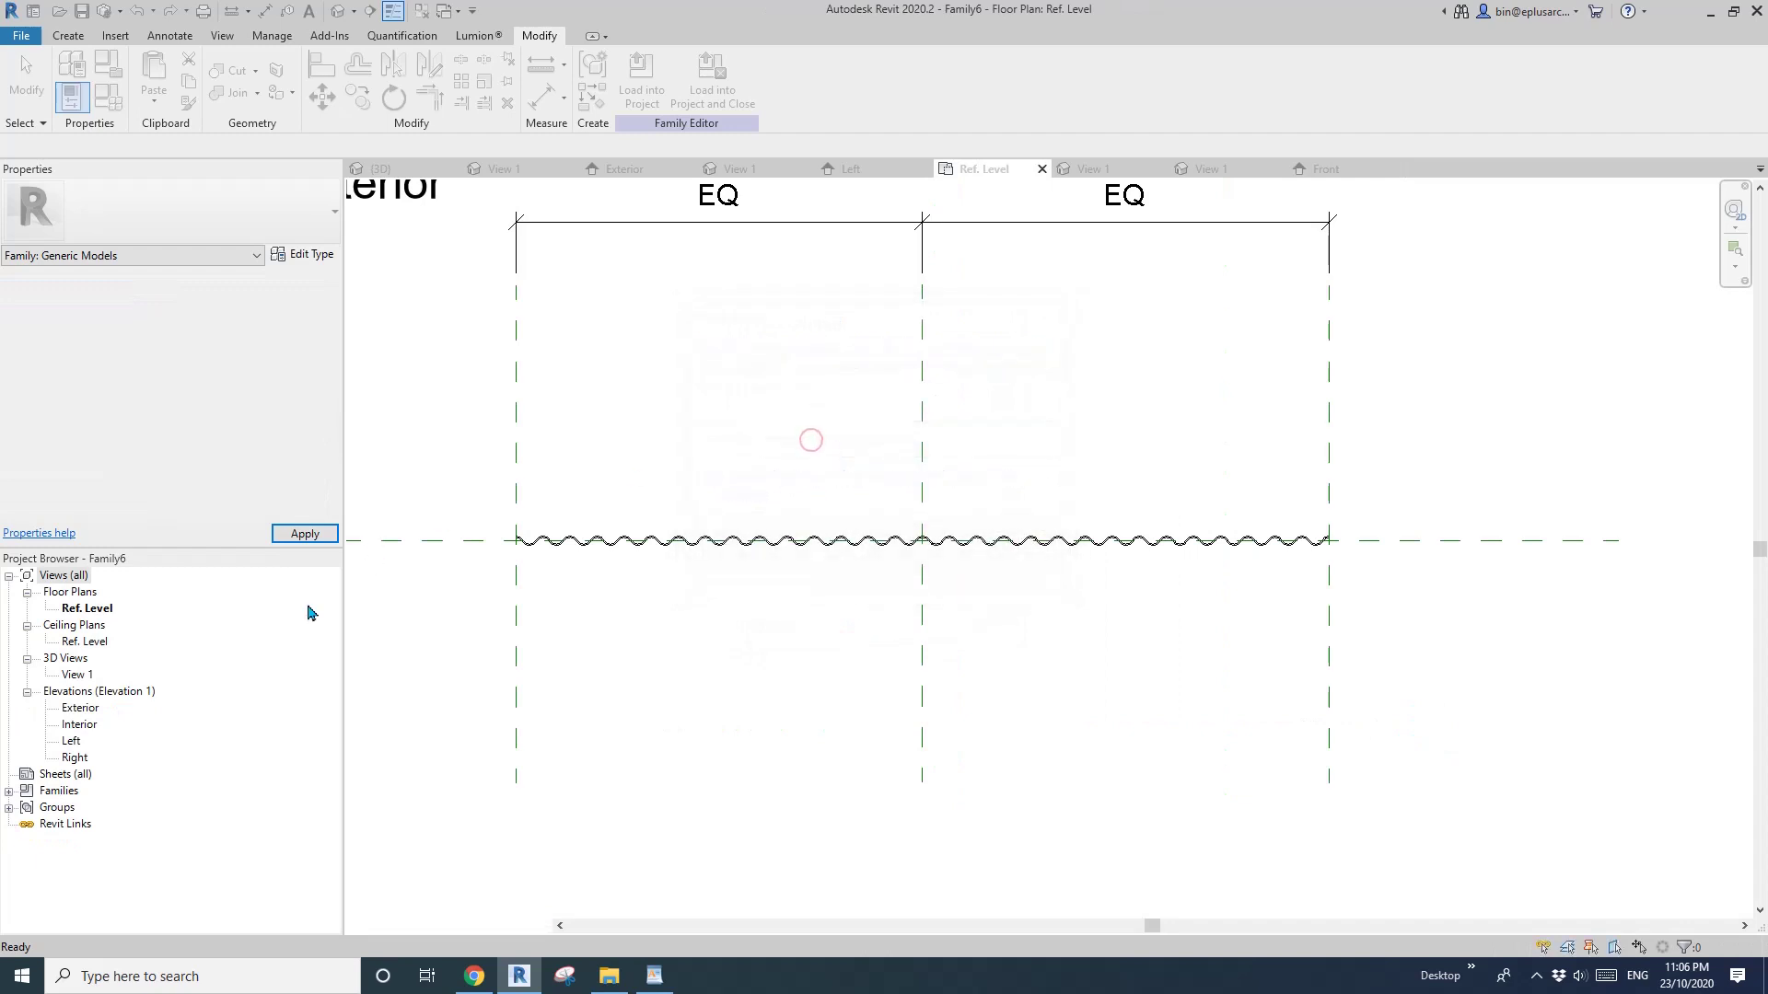
In the Exterior elevation, stretch the nested corrugated panel's top edge to the upper reference plane and lock it there.
double_click(82, 708)
left_click(819, 639)
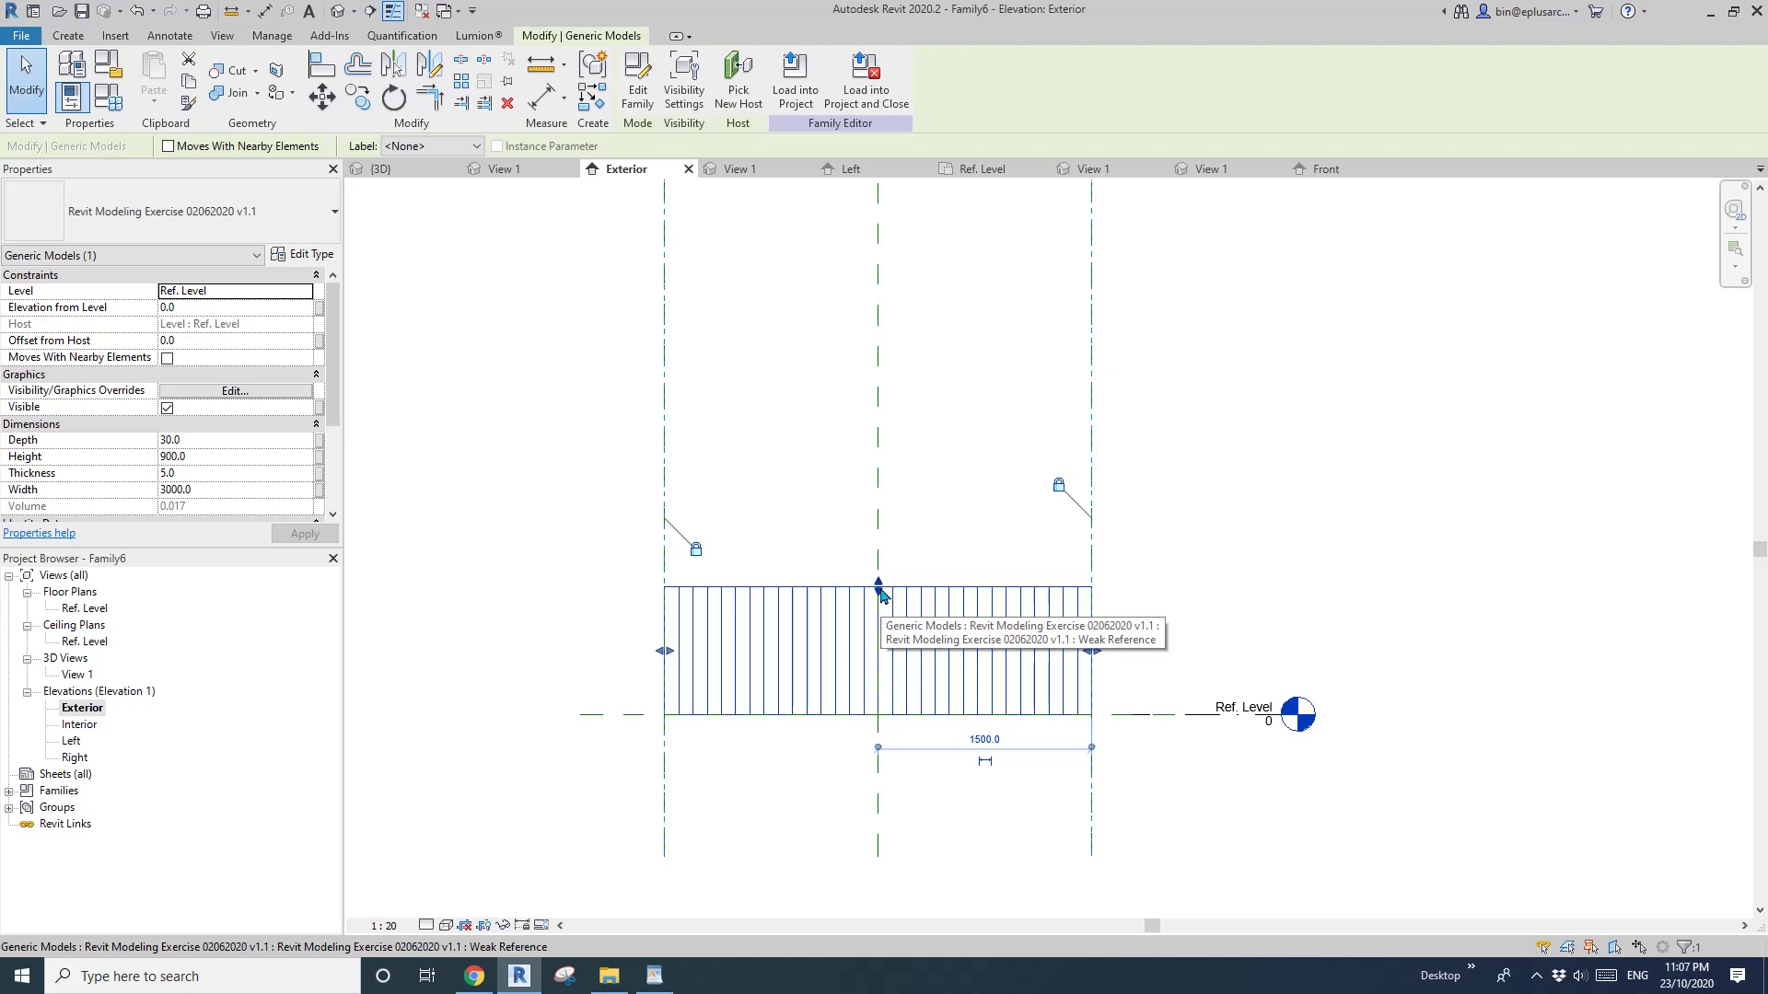
scroll(898, 568, "down", 2)
middle_click_drag(939, 506, 903, 619)
left_click_drag(853, 694, 924, 361)
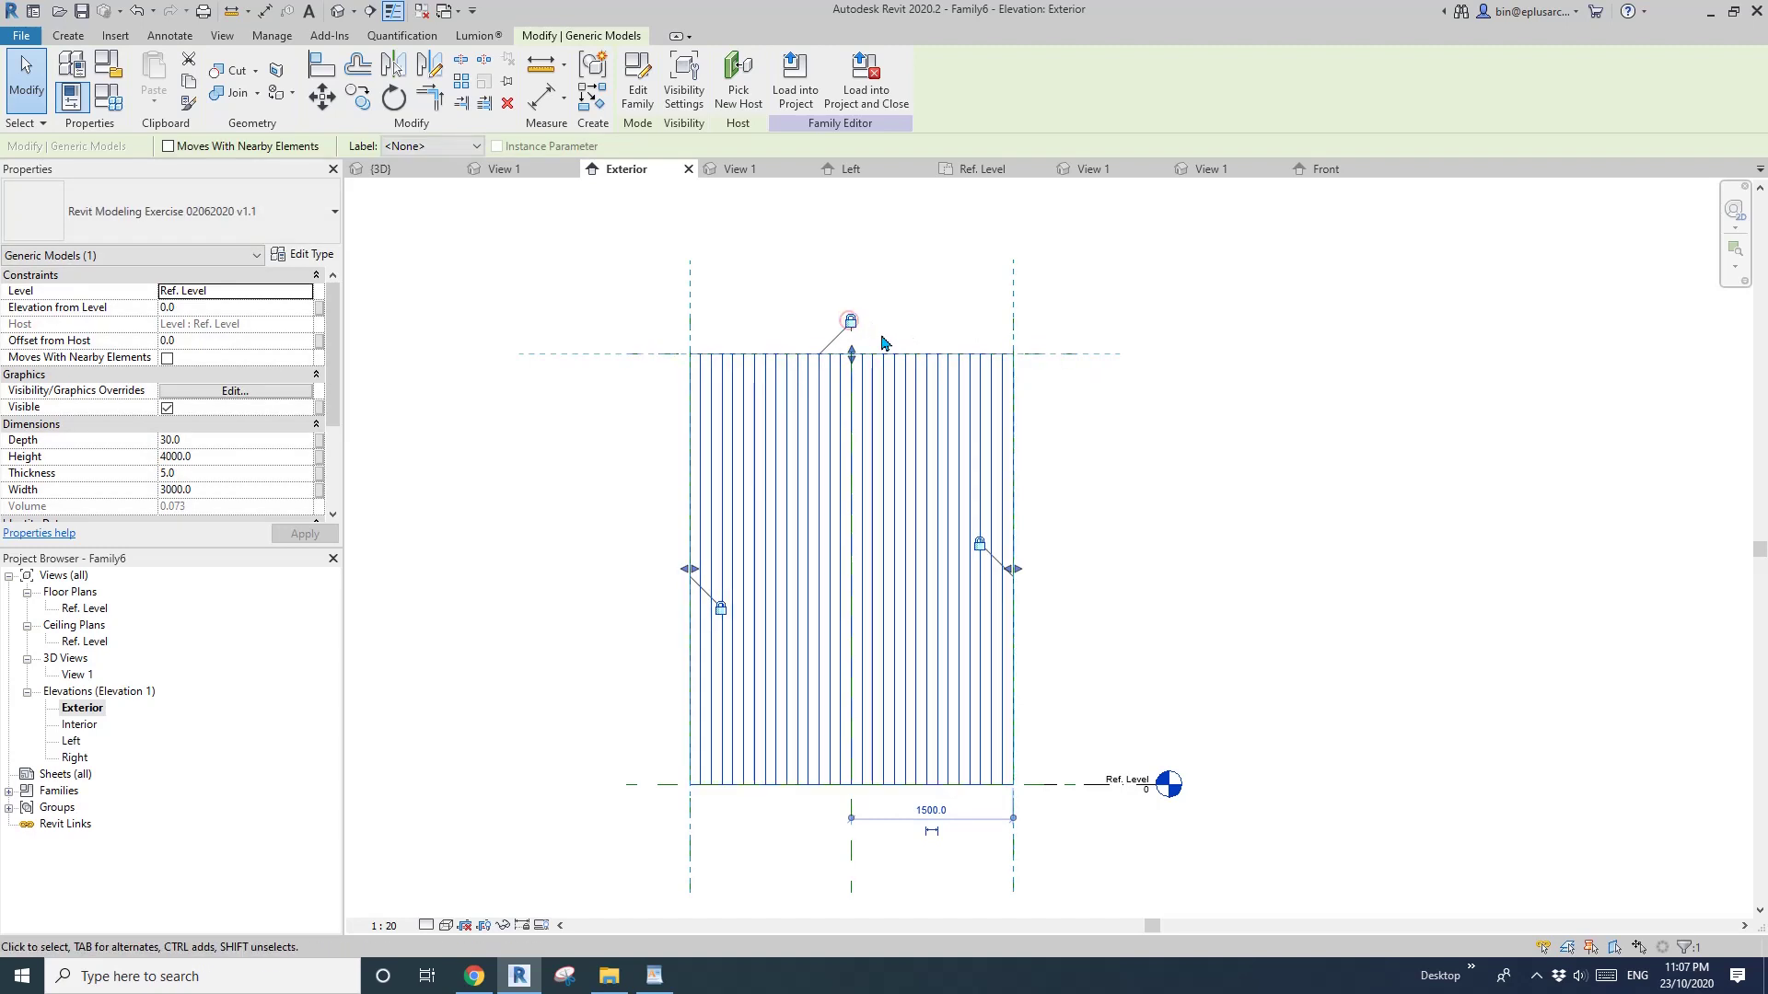
left_click(918, 529)
middle_click_drag(918, 529, 1009, 554)
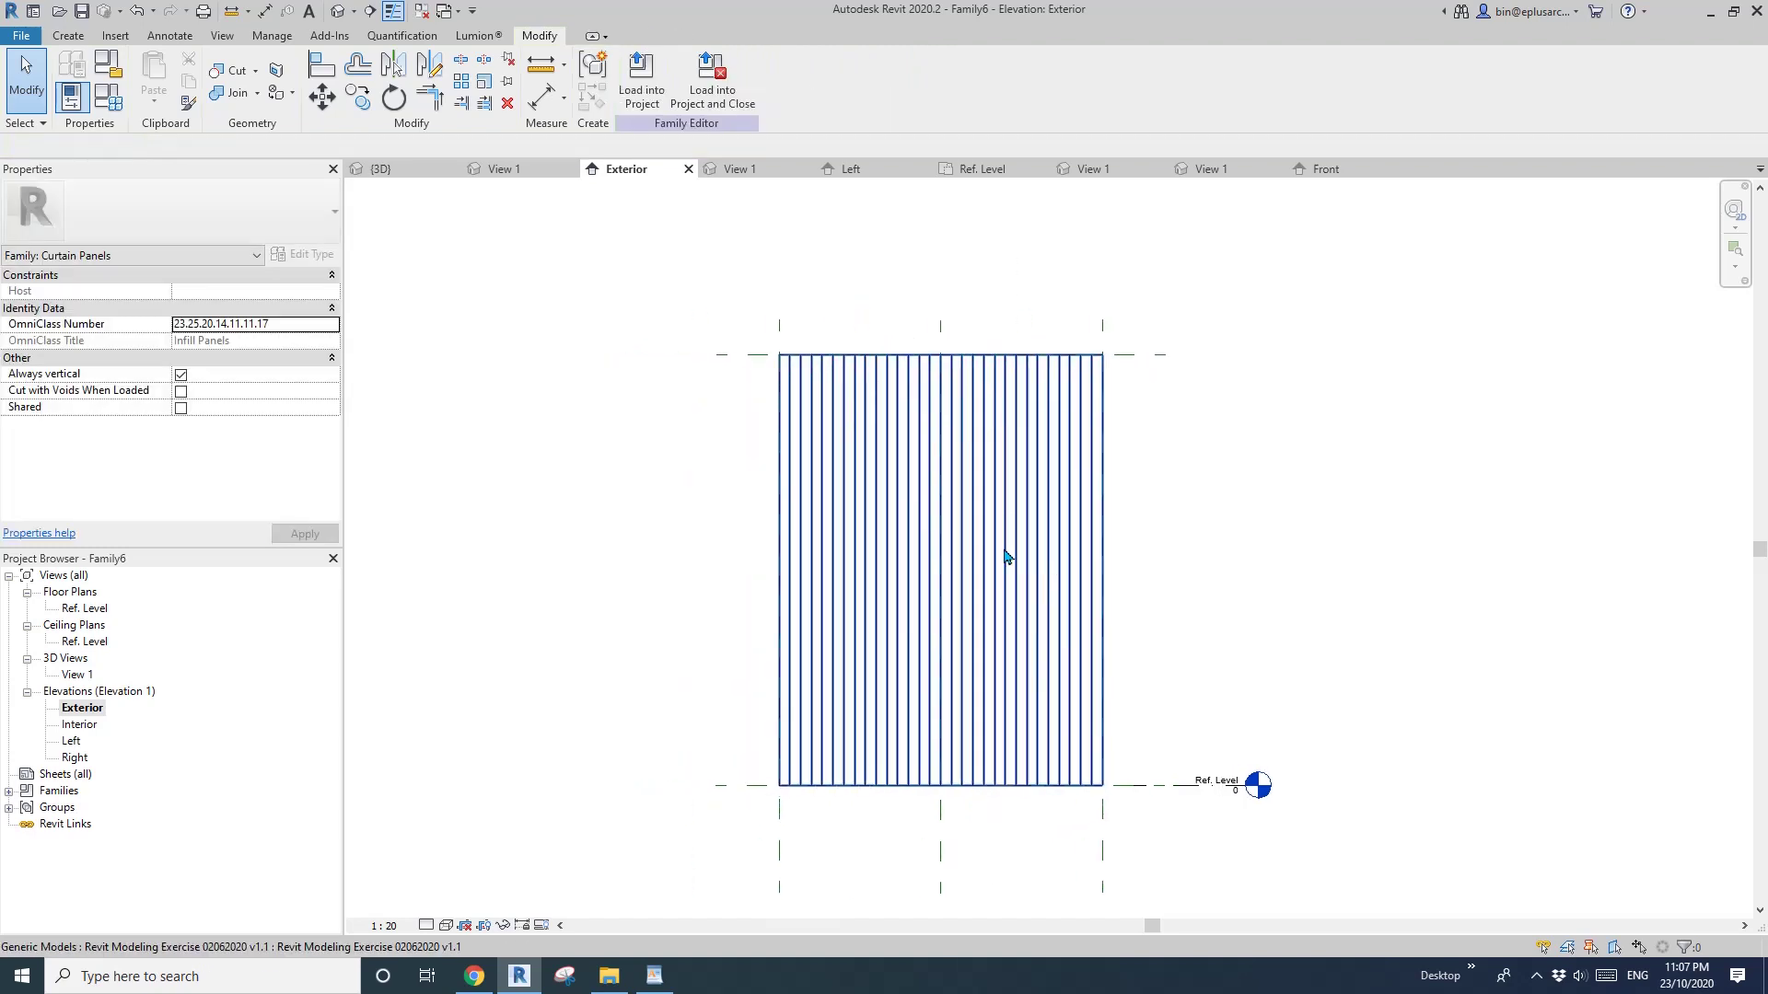
left_click(989, 739)
middle_click_drag(964, 791, 928, 790)
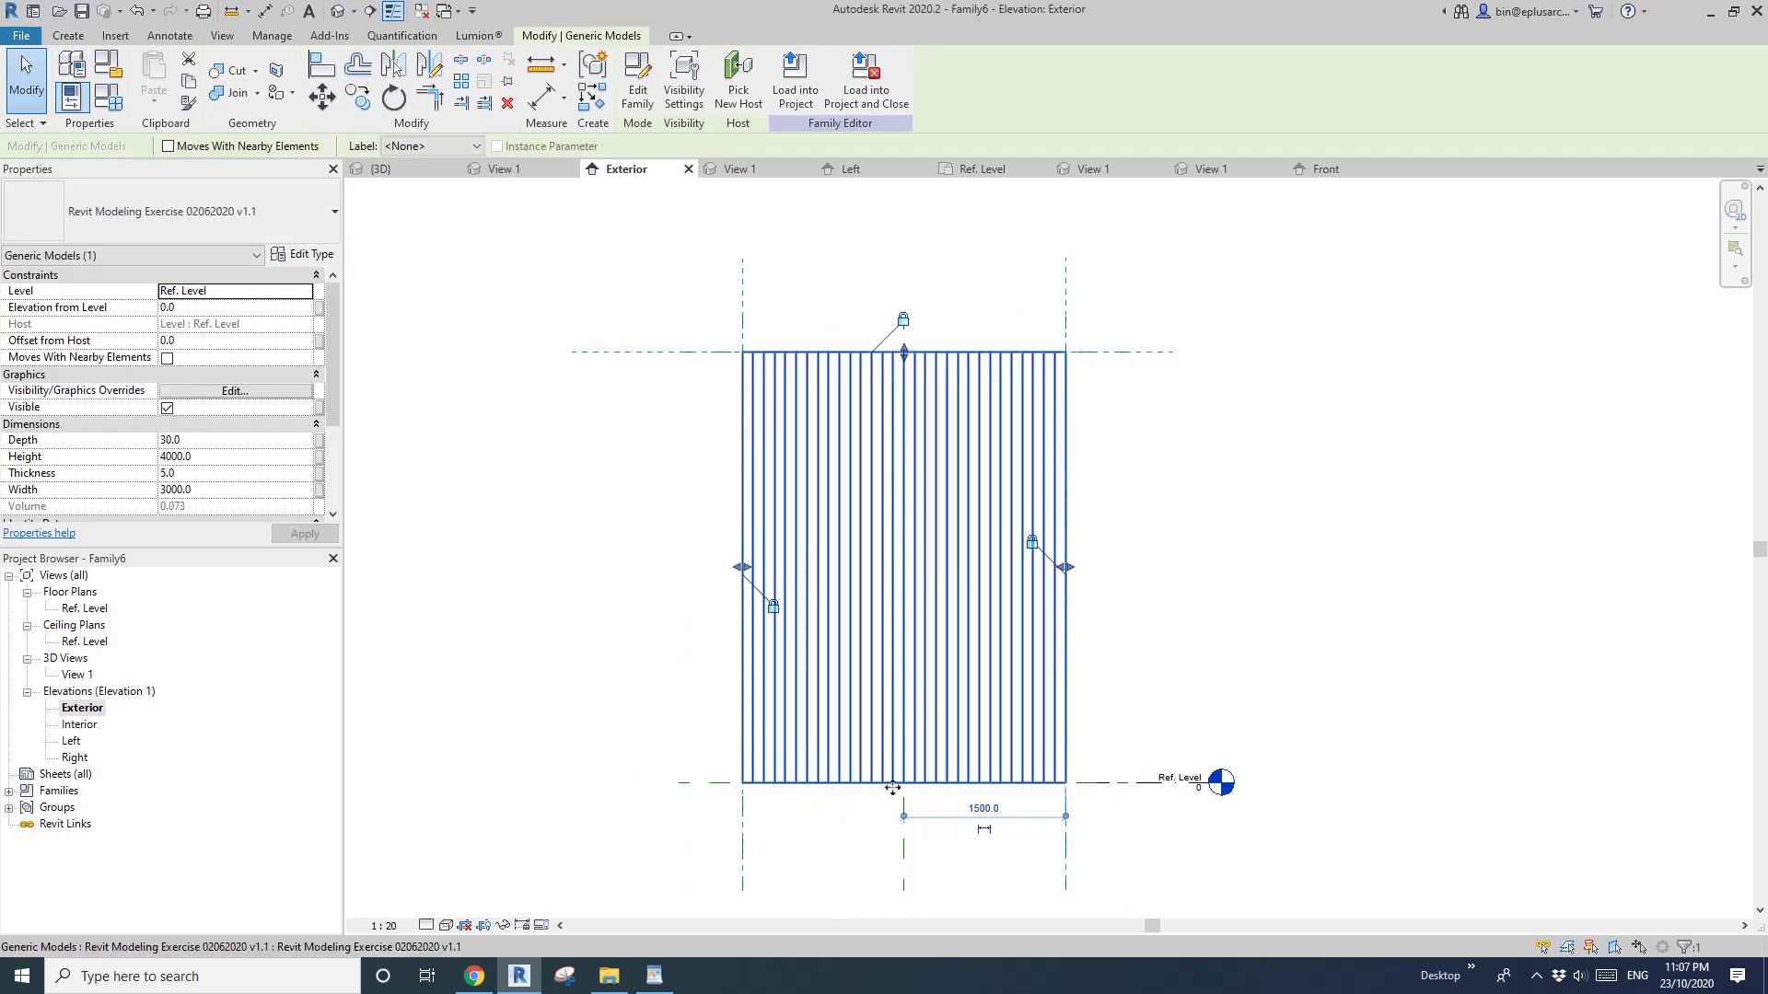
mouse_move(893, 787)
middle_mouse_down()
mouse_move(799, 785)
mouse_move(917, 780)
middle_mouse_up()
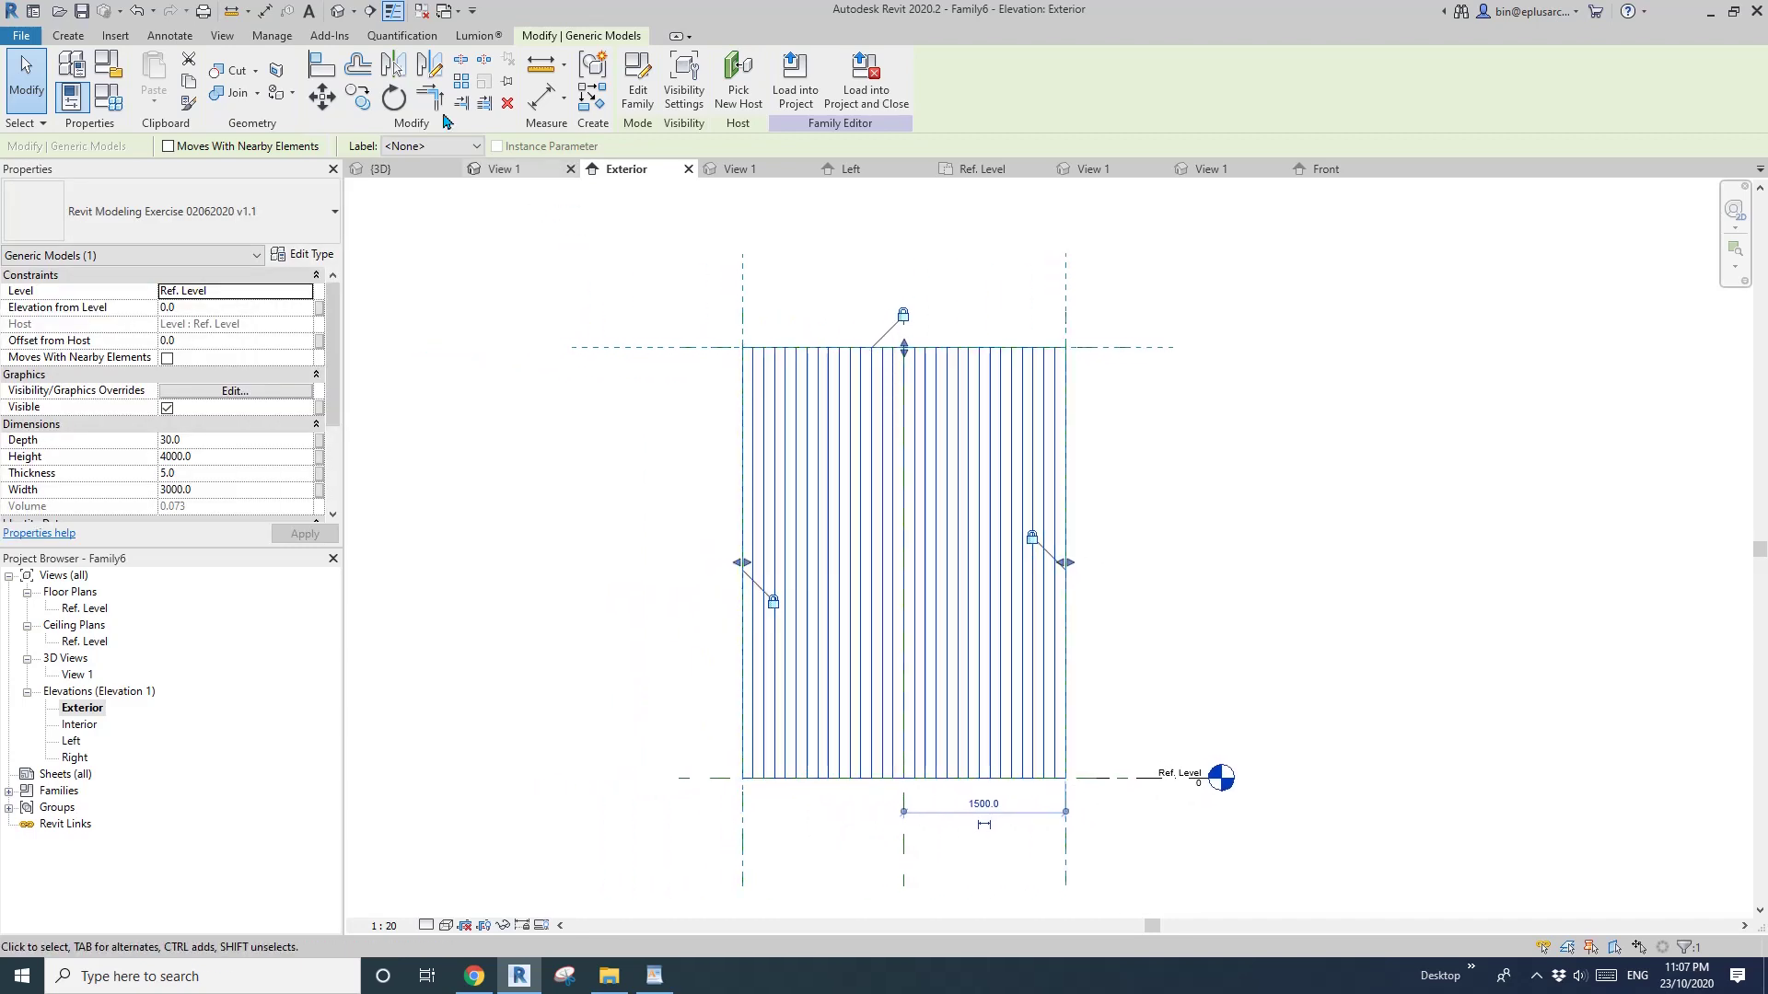
Close the inactive views and look at Project4's 3D view before returning to Family6's Exterior elevation.
left_click(422, 11)
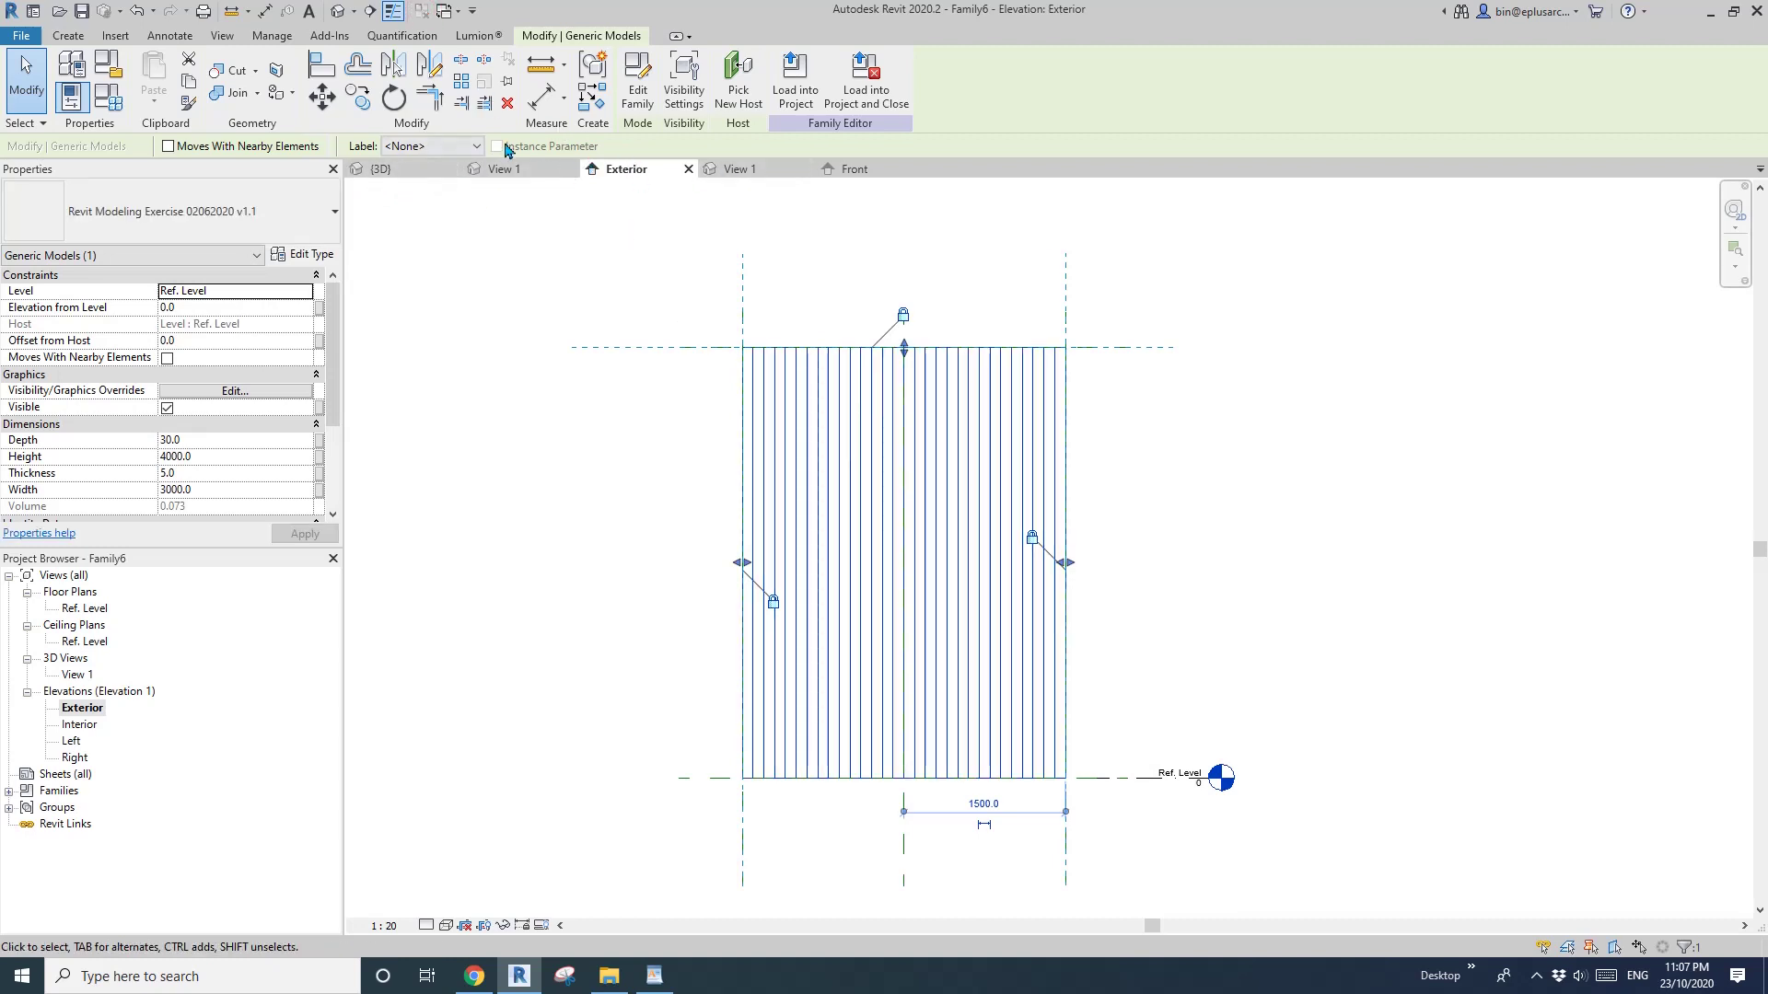
left_click(453, 12)
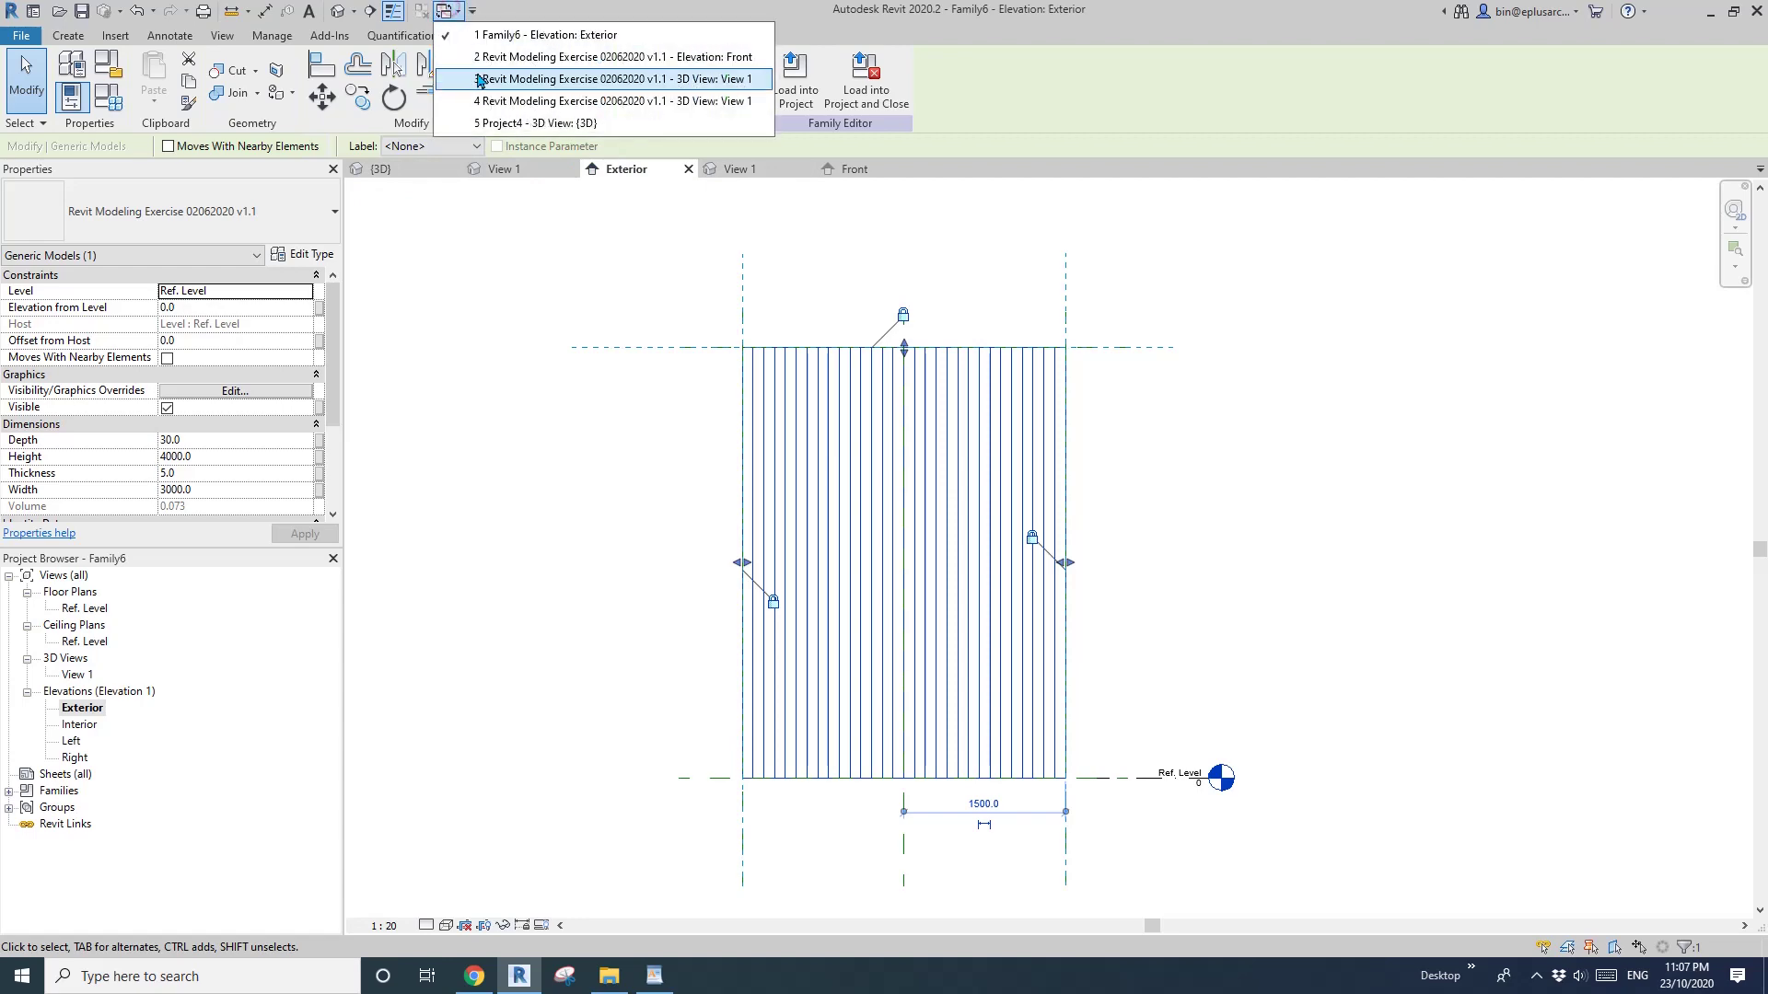
left_click(541, 124)
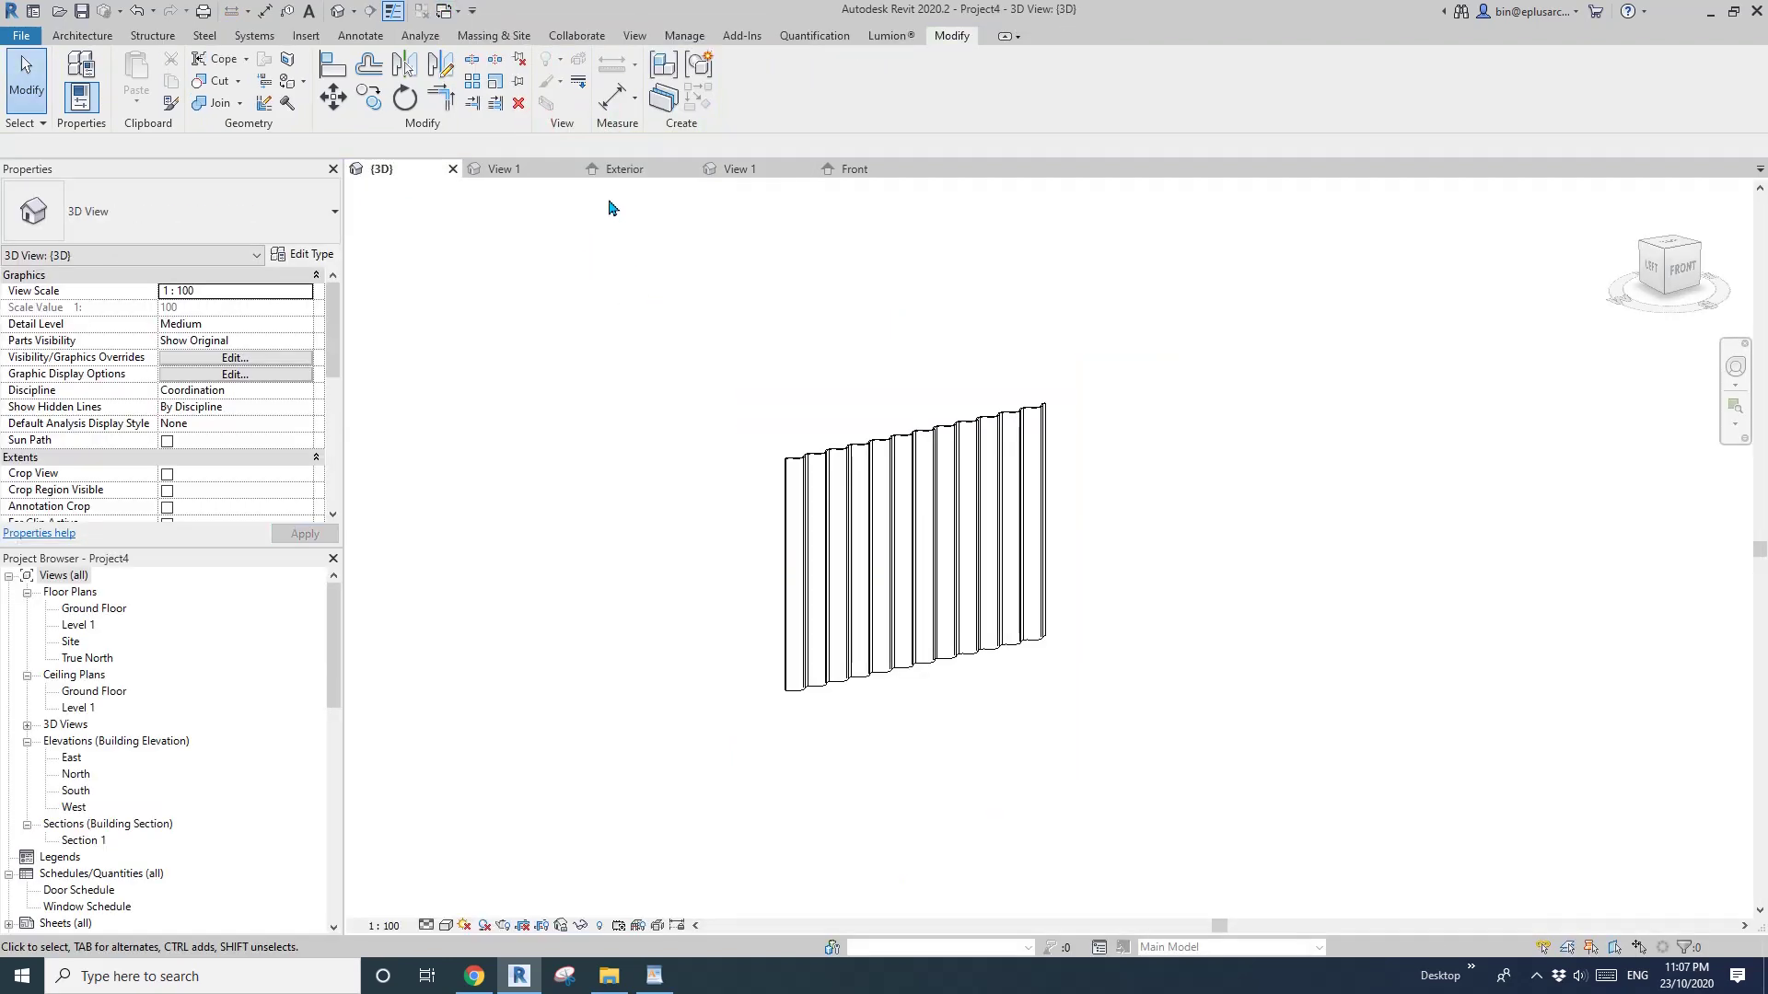
left_click(623, 170)
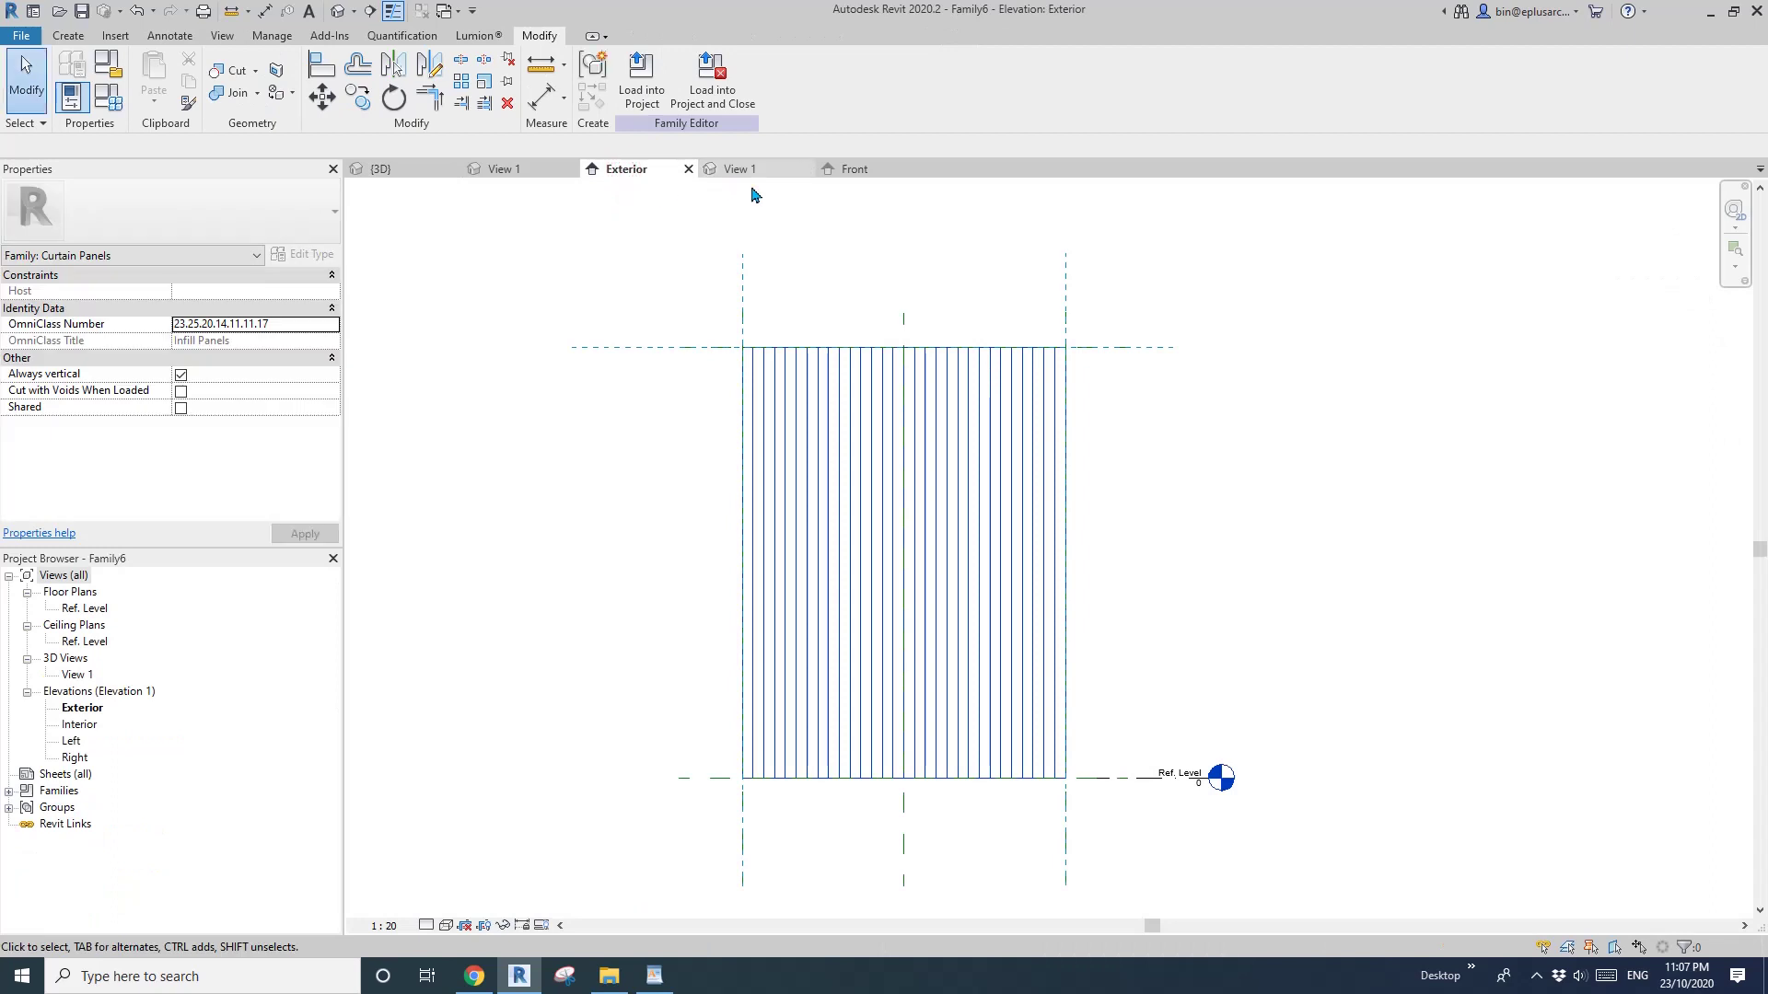
Load the Family6 curtain panel into Project4 and close the family without saving it.
left_click(710, 75)
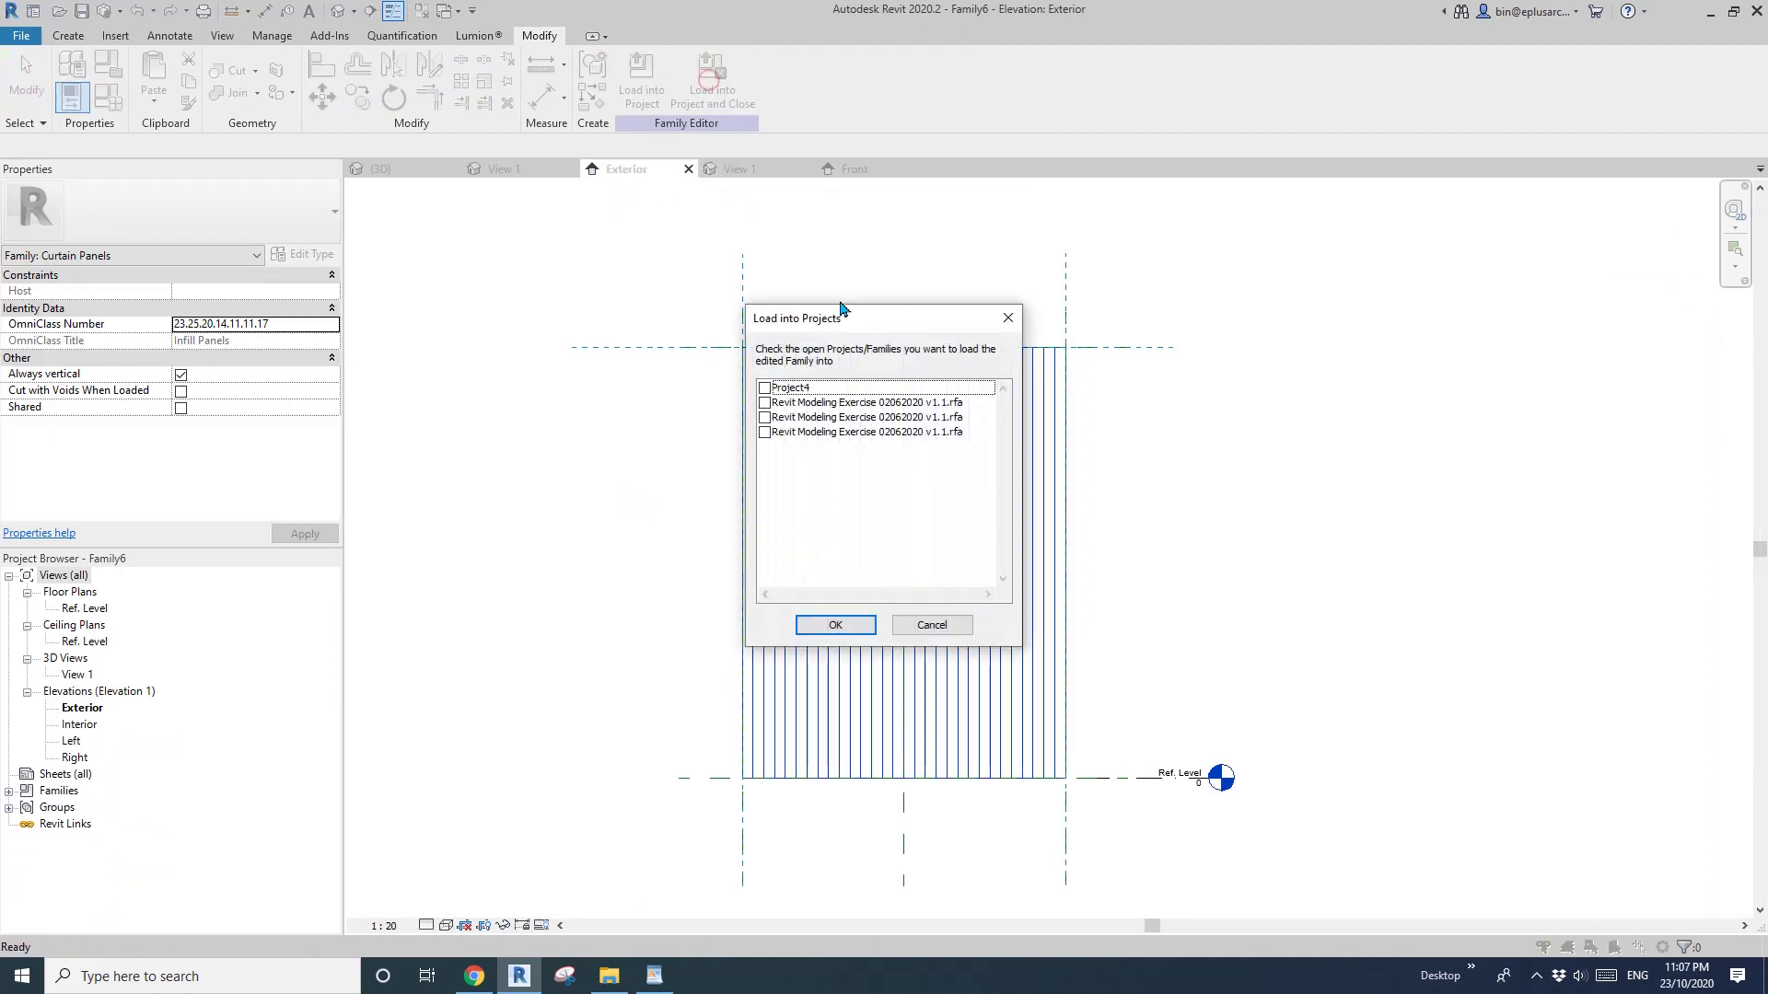
left_click(776, 394)
left_click(856, 624)
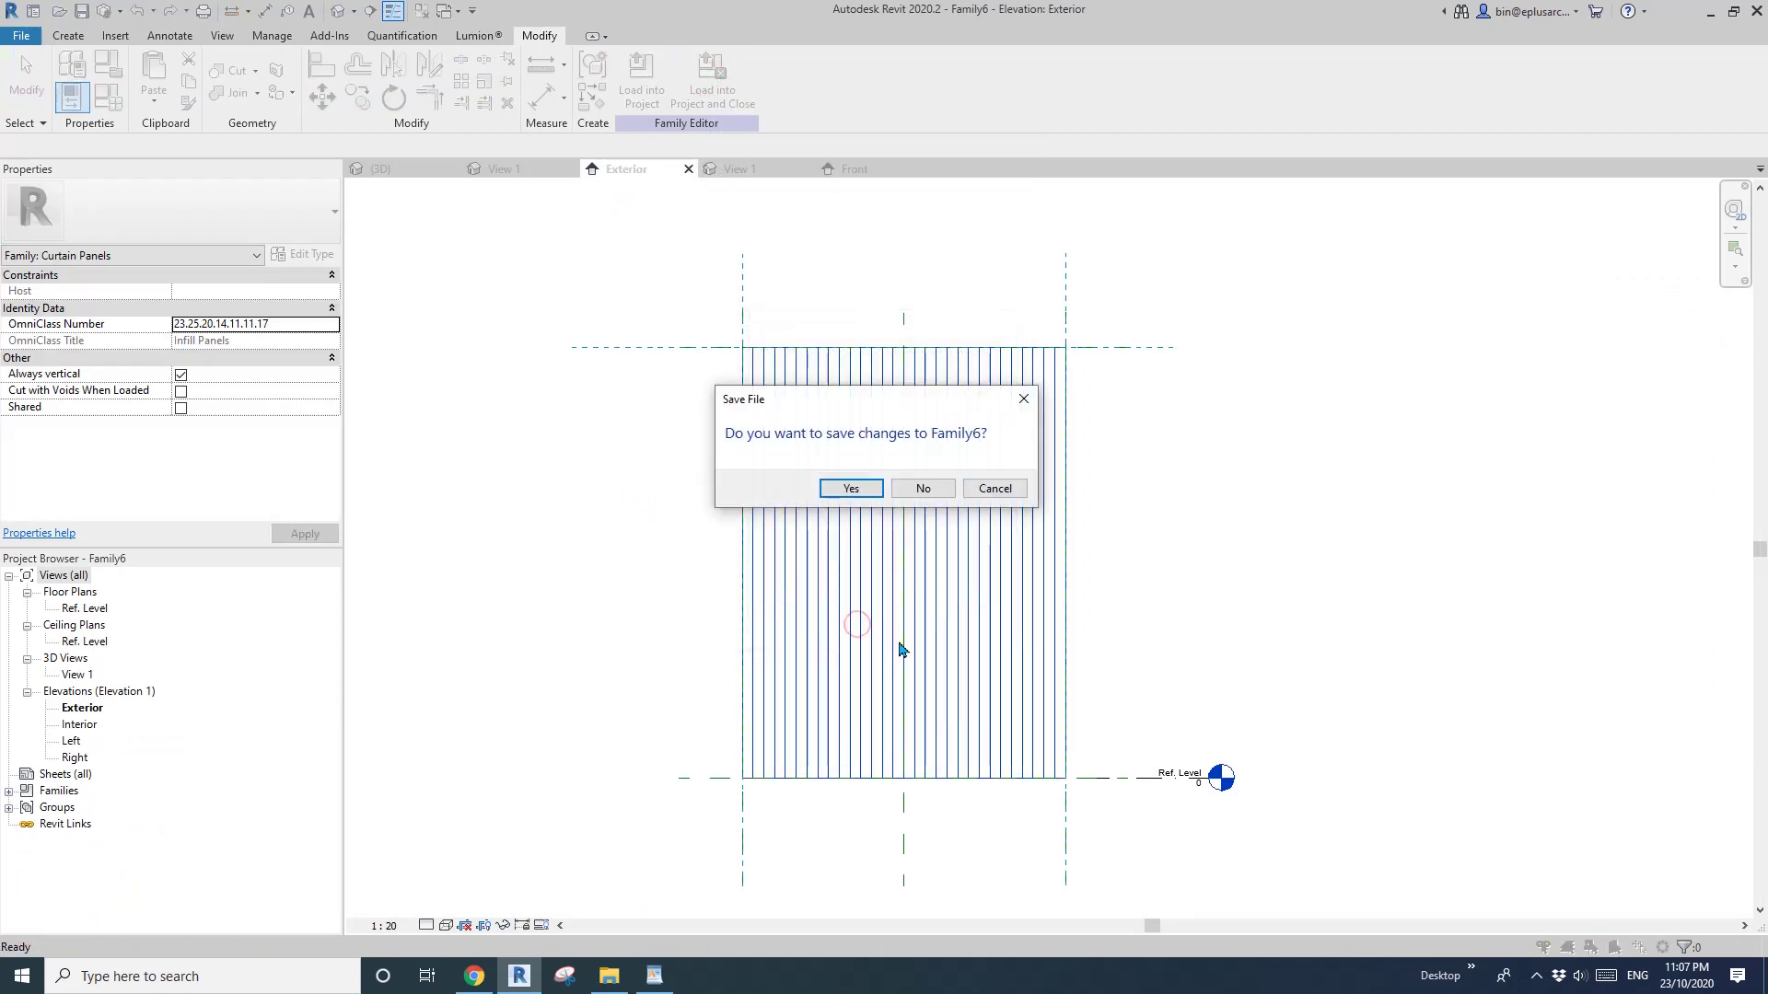
left_click(922, 489)
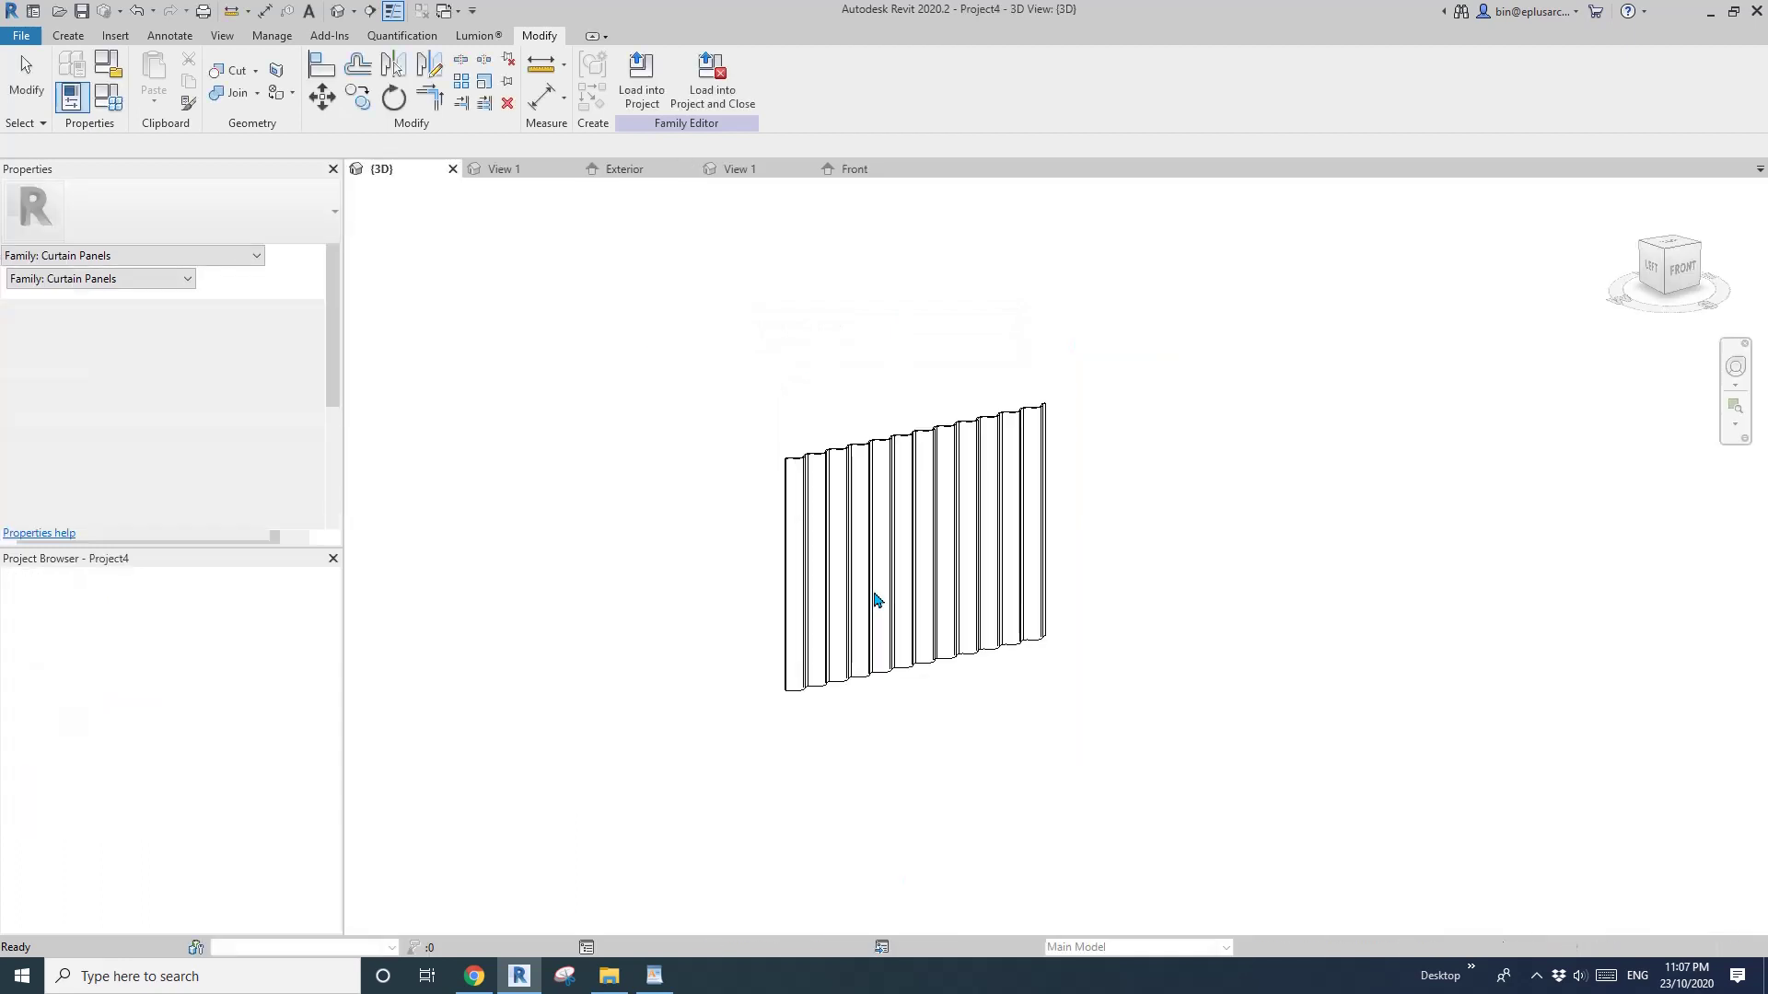
On the Ground Floor plan, draw a straight horizontal Storefront curtain wall above the existing corrugated panel.
middle_click_drag(964, 609, 867, 598)
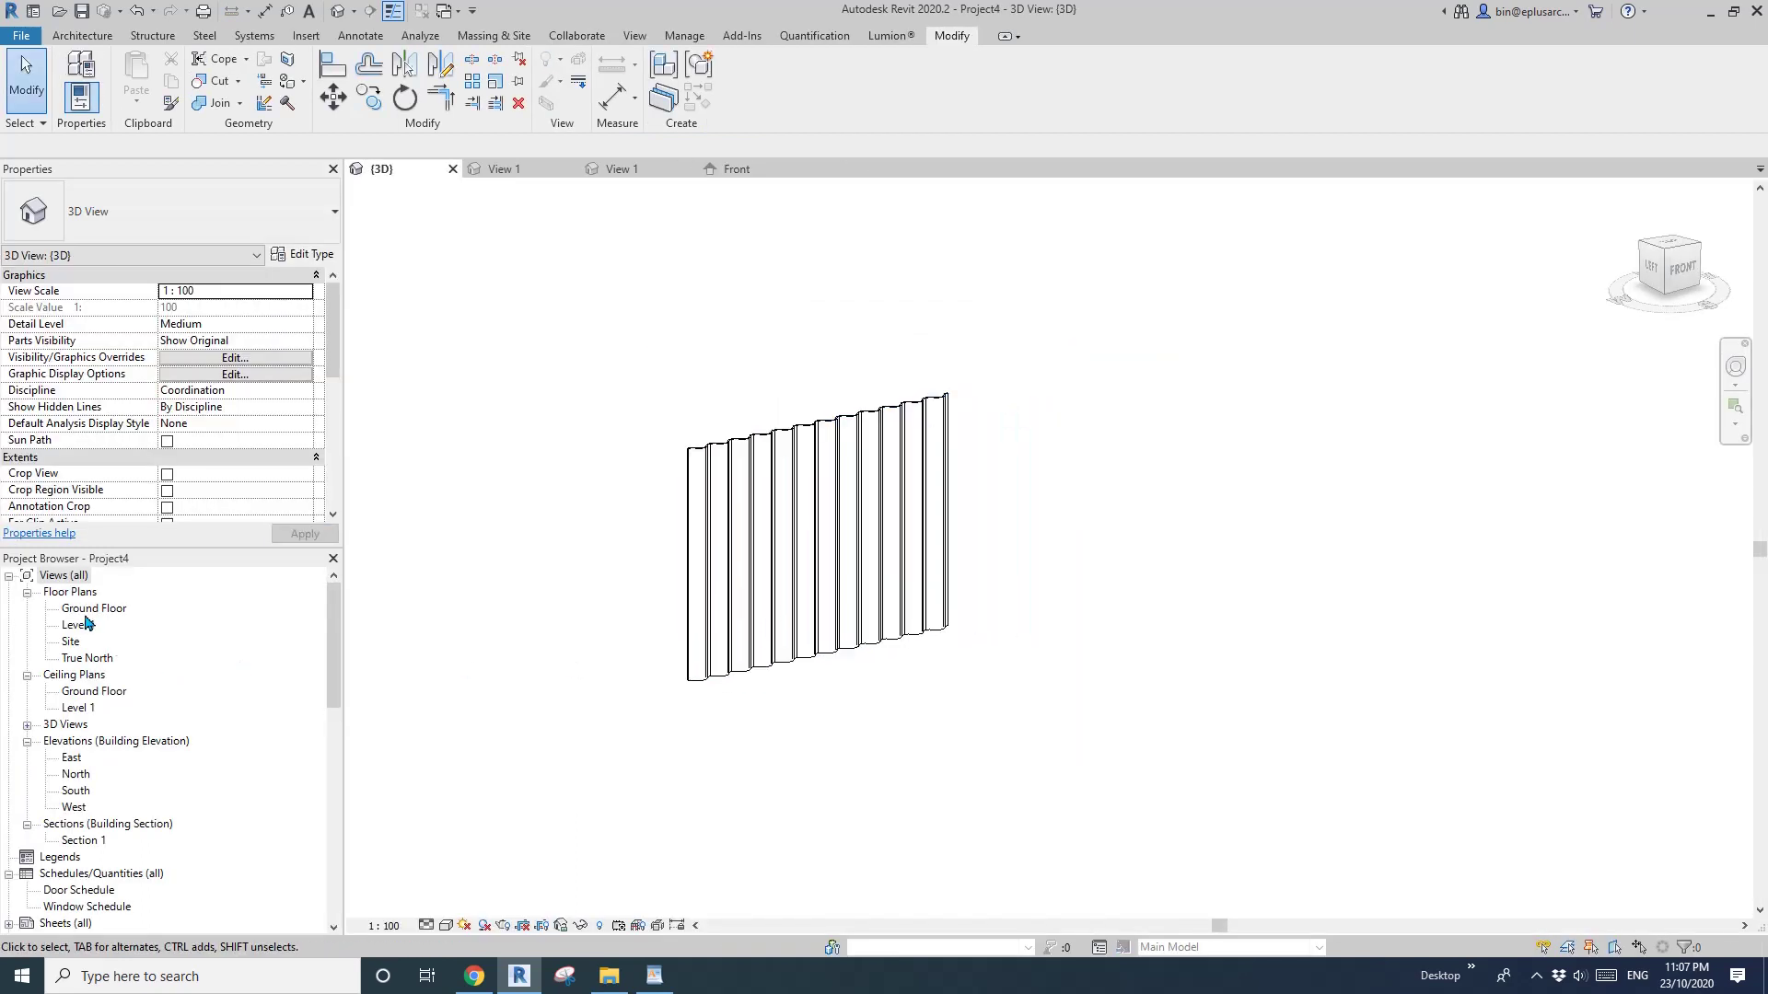
double_click(92, 609)
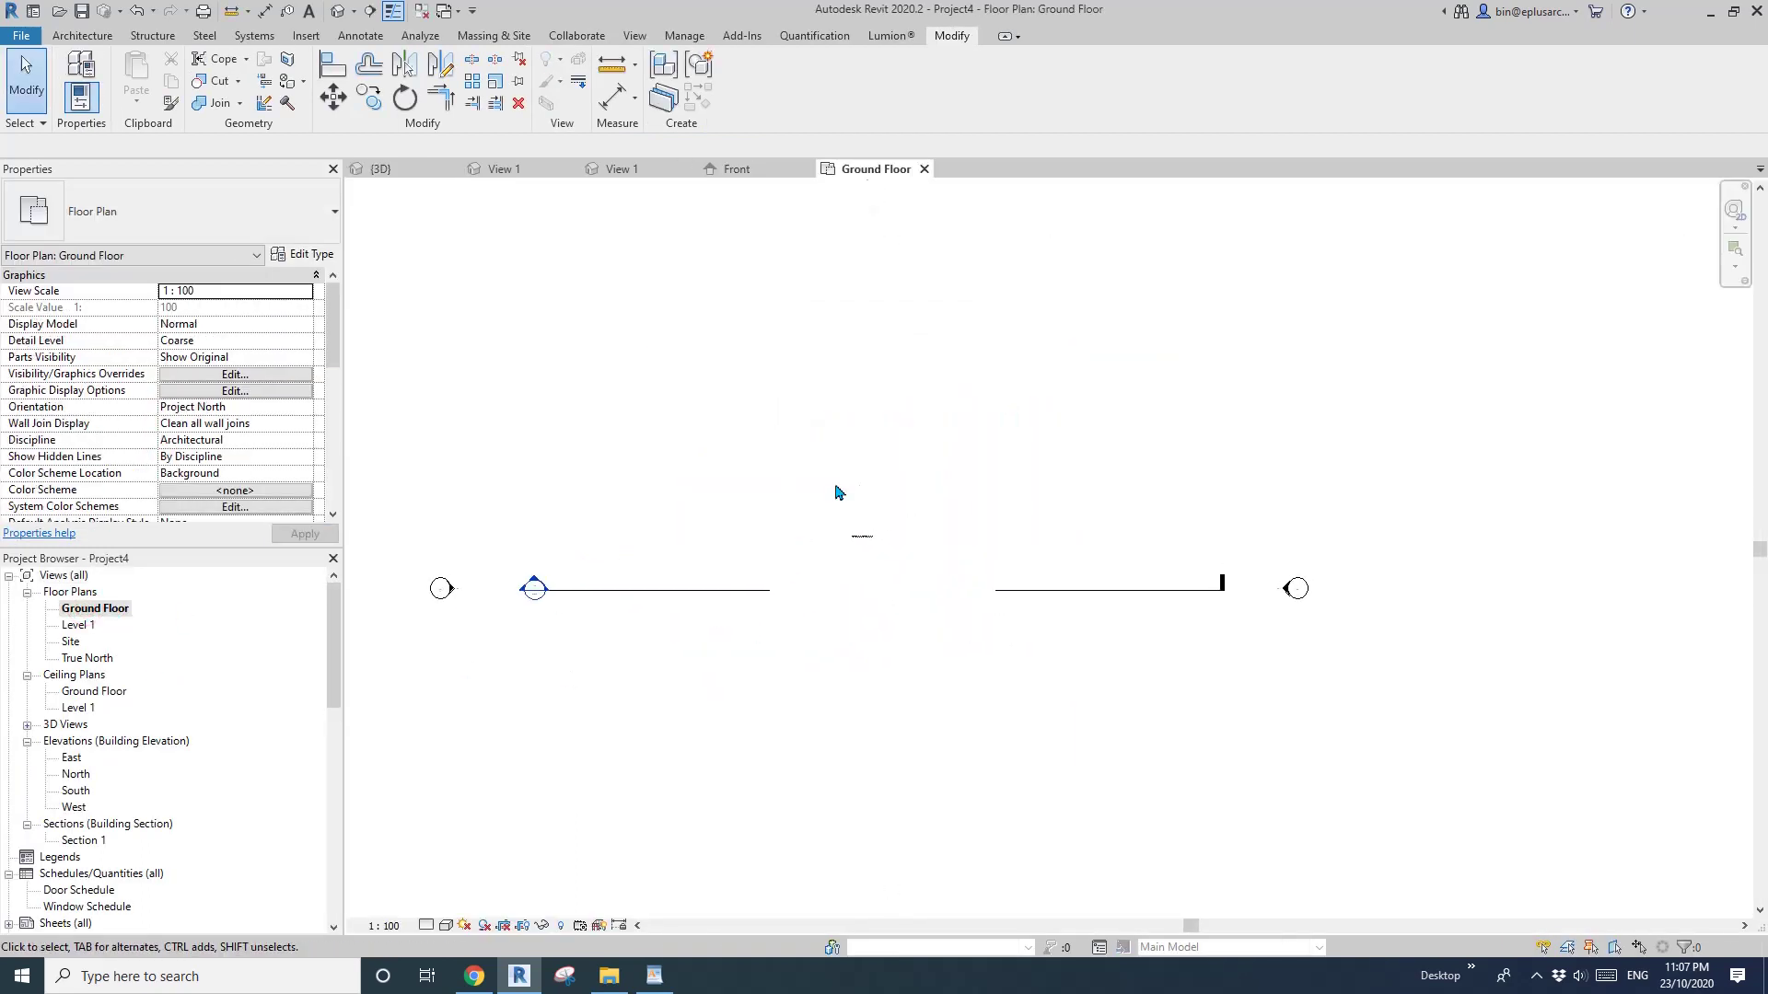
key("w")
key("a")
left_click(207, 207)
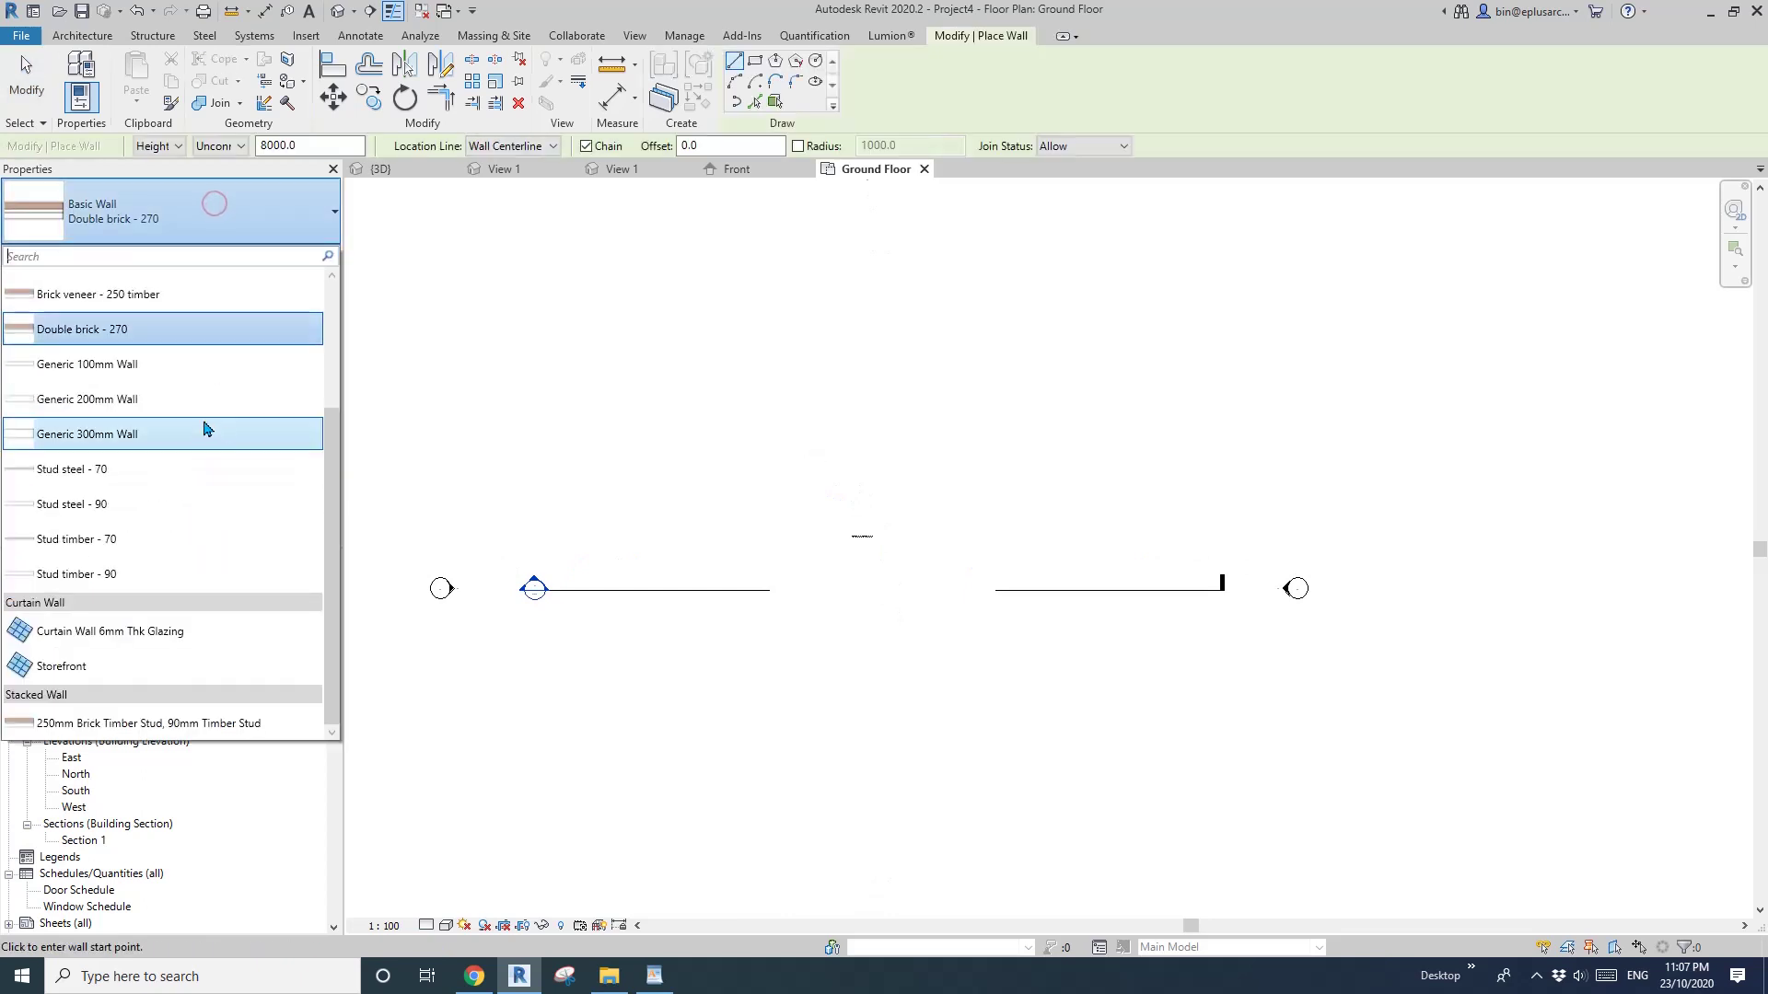
left_click(77, 666)
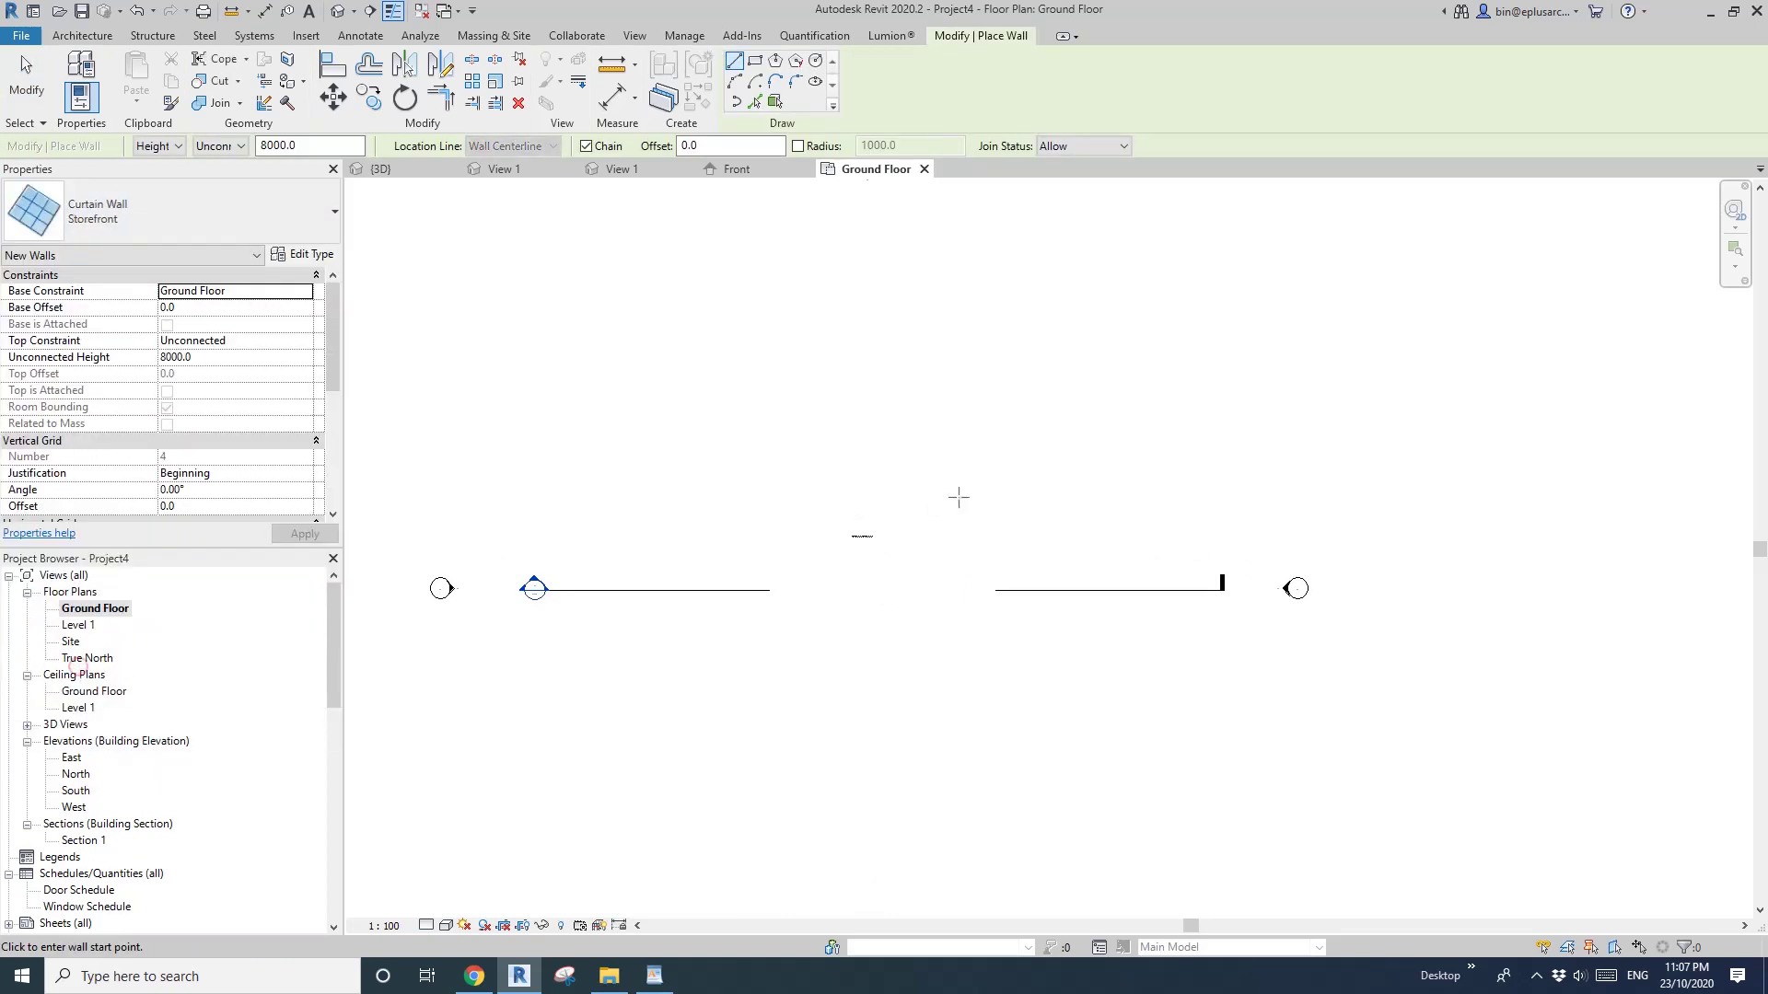
left_click(795, 489)
left_click(890, 489)
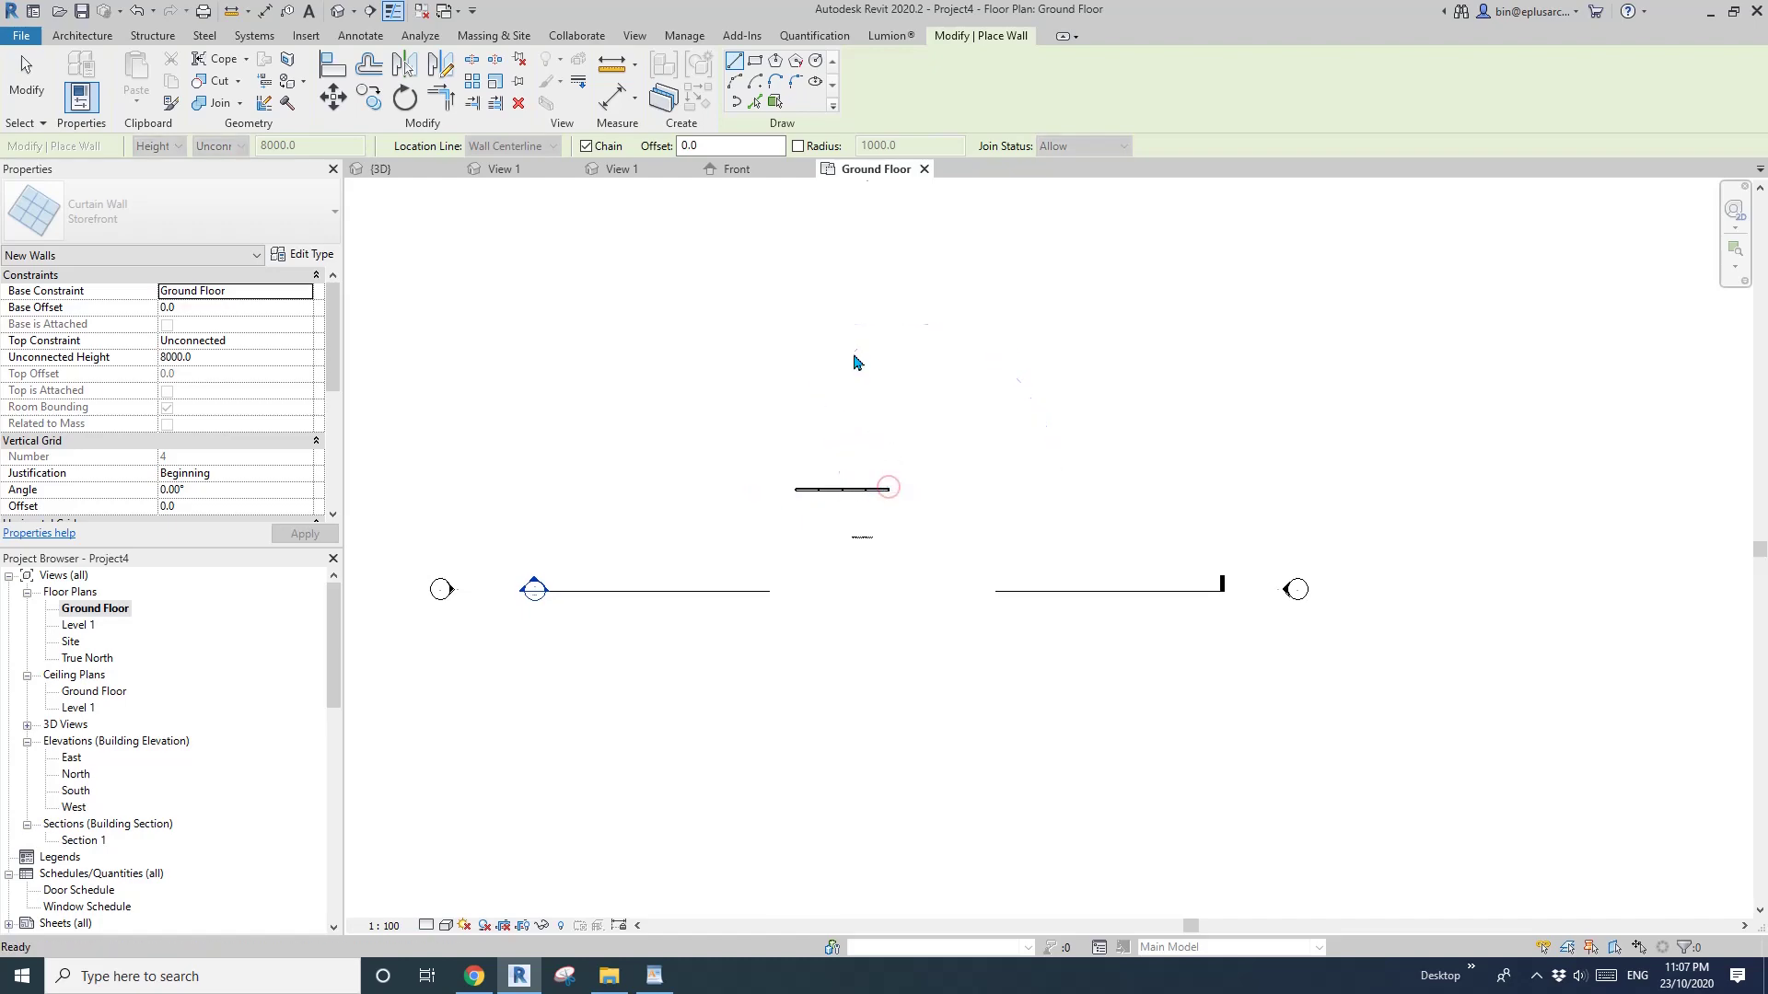
key("Escape")
key("Escape")
scroll(876, 513, "up", 4)
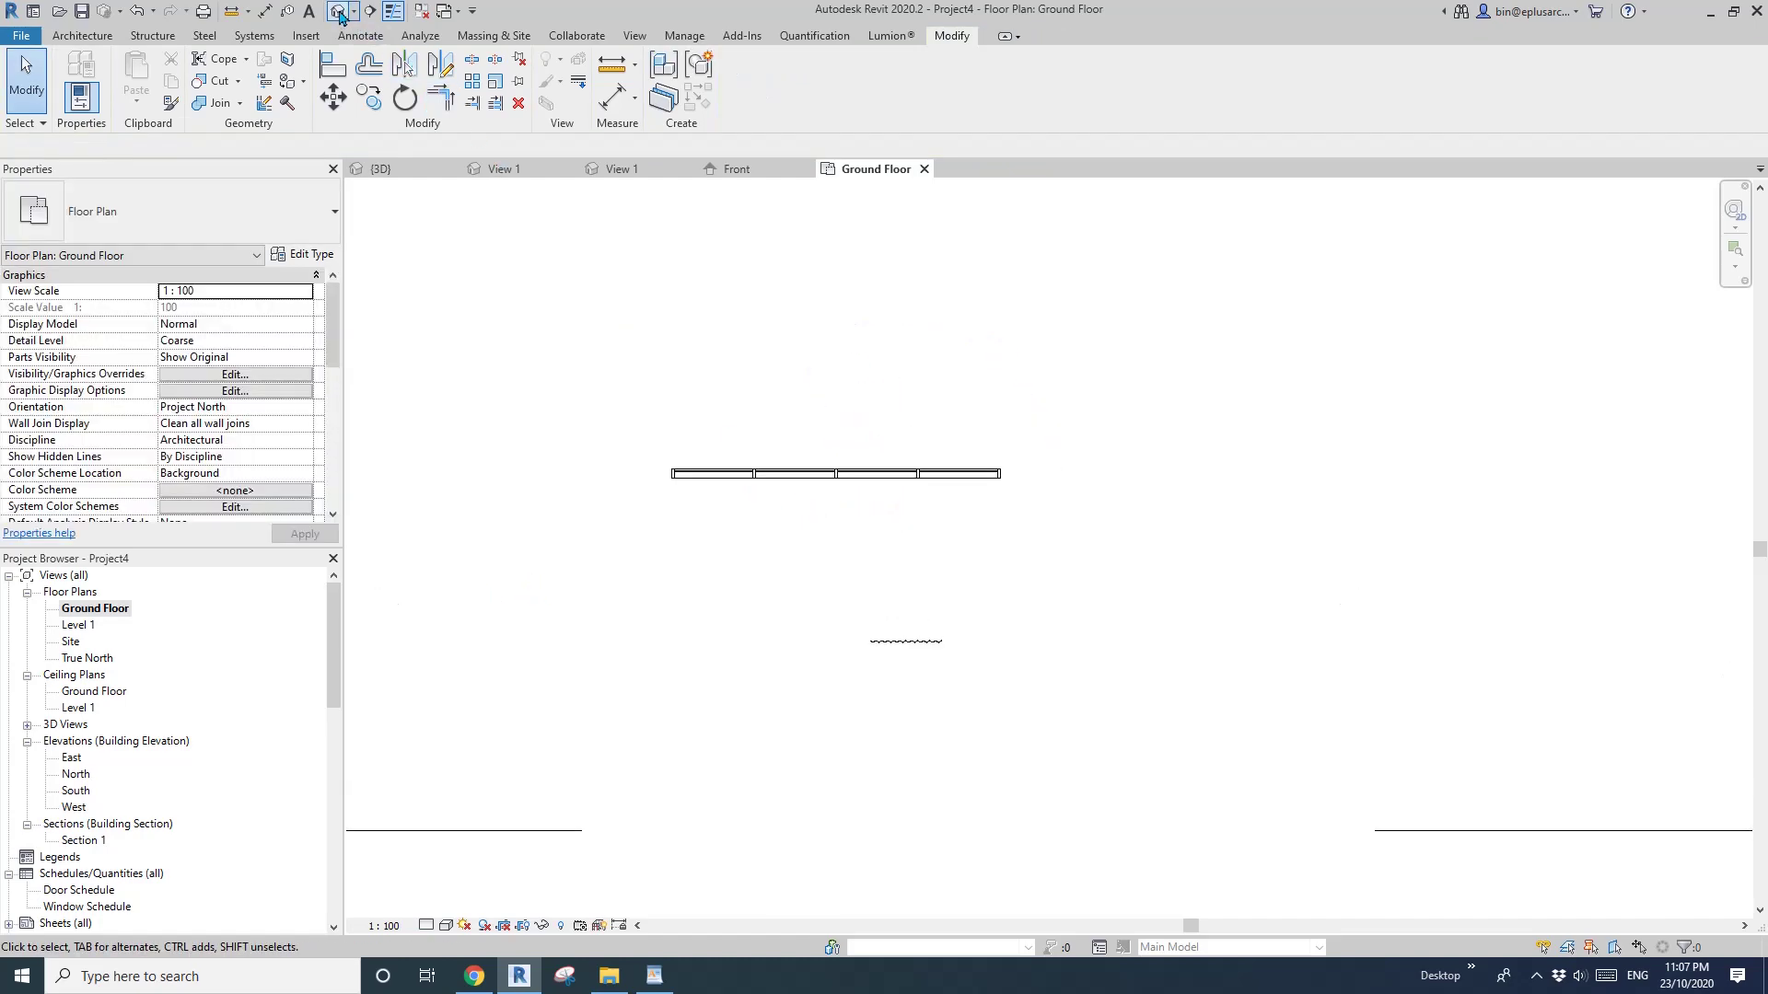
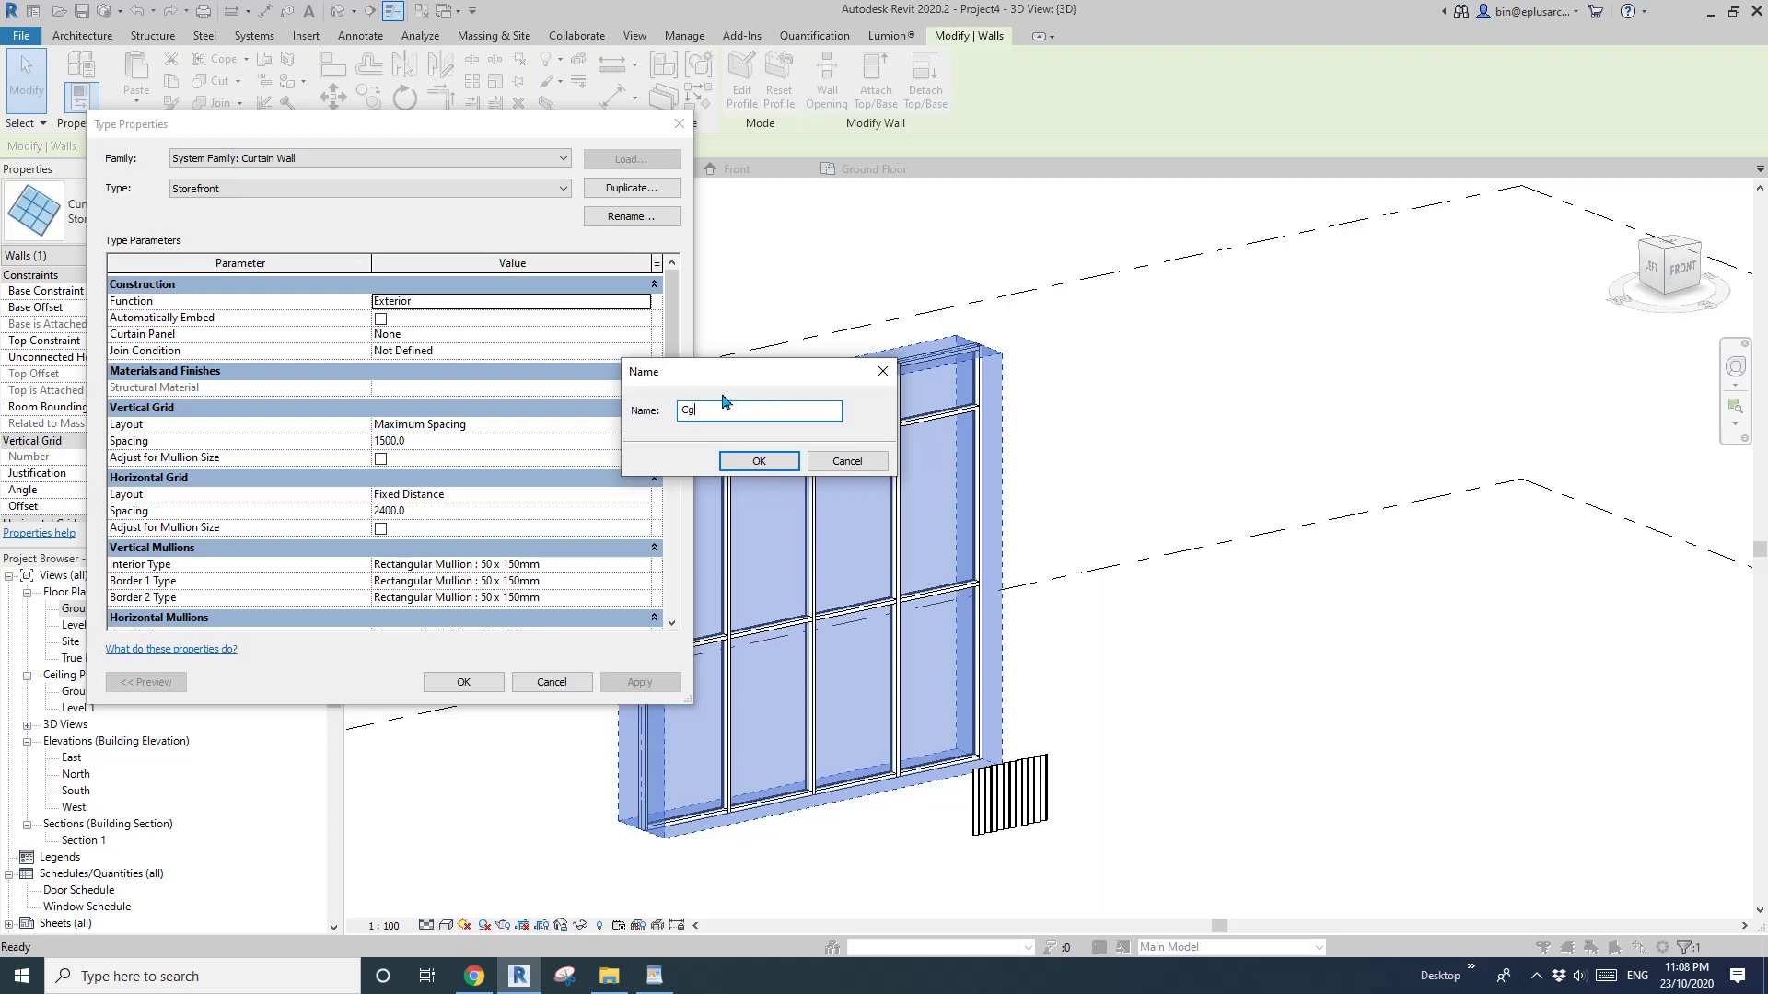
Duplicate the Storefront curtain wall type as Cg and set its Curtain Panel to Family6 : Family6.
left_click(758, 461)
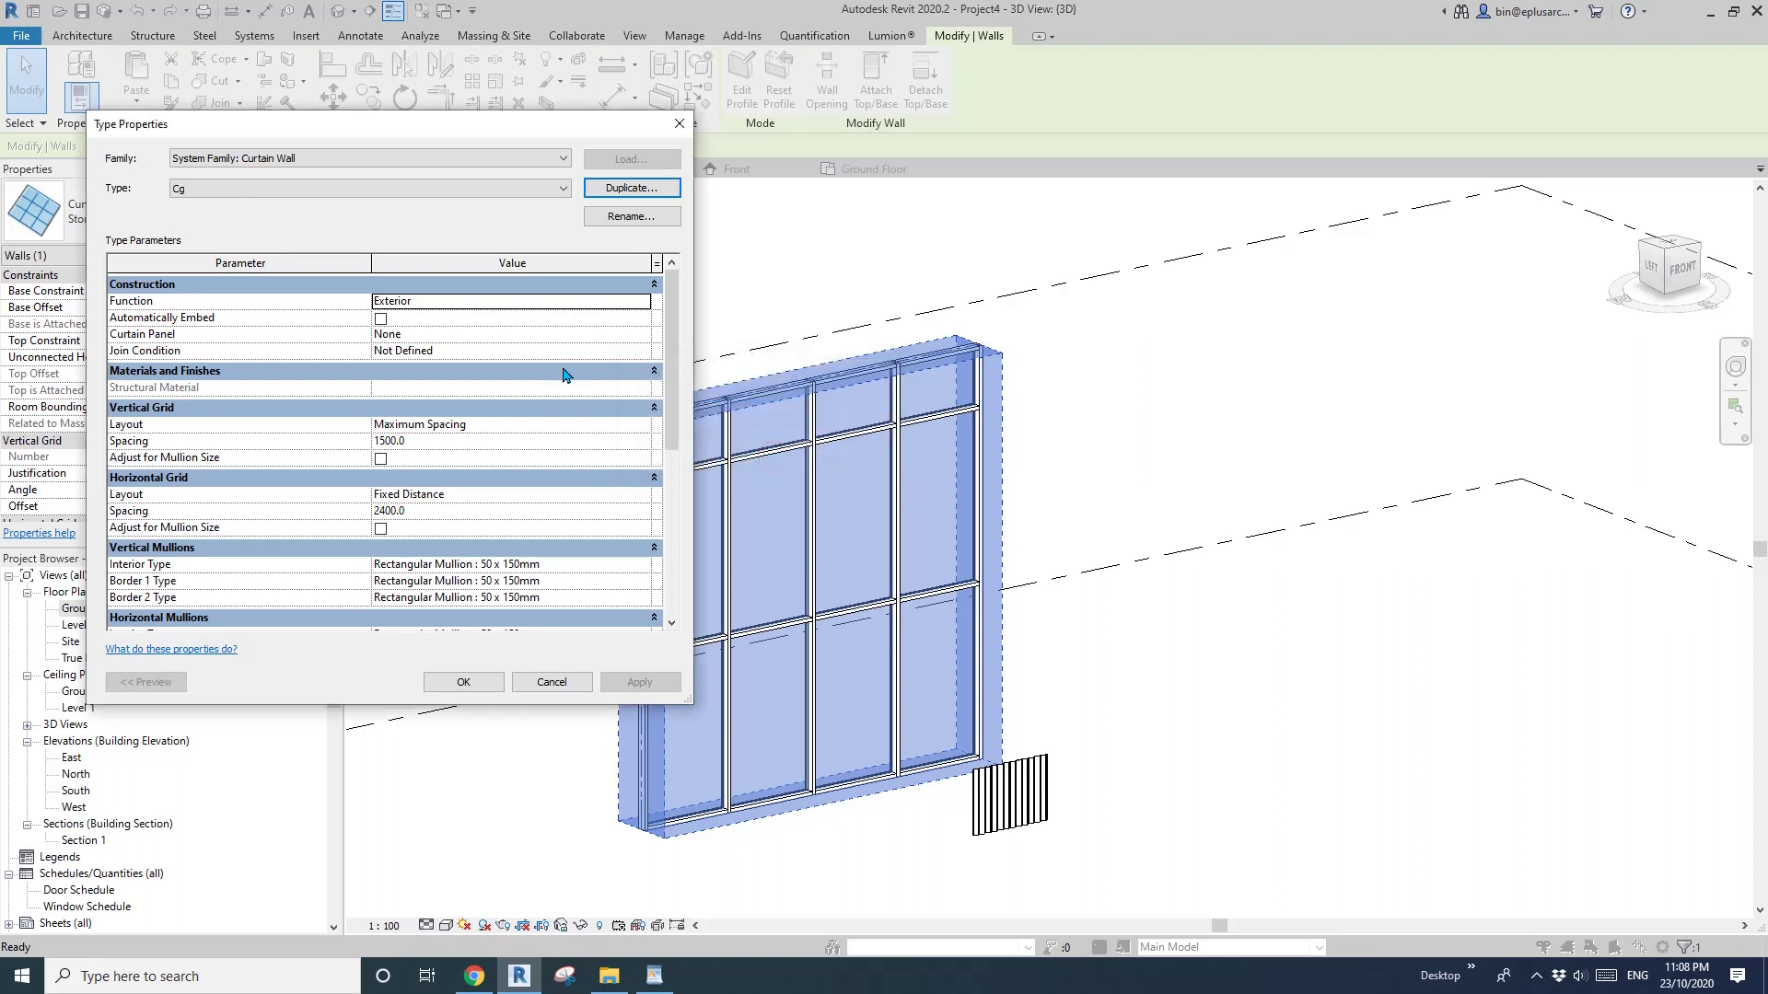
left_click(446, 336)
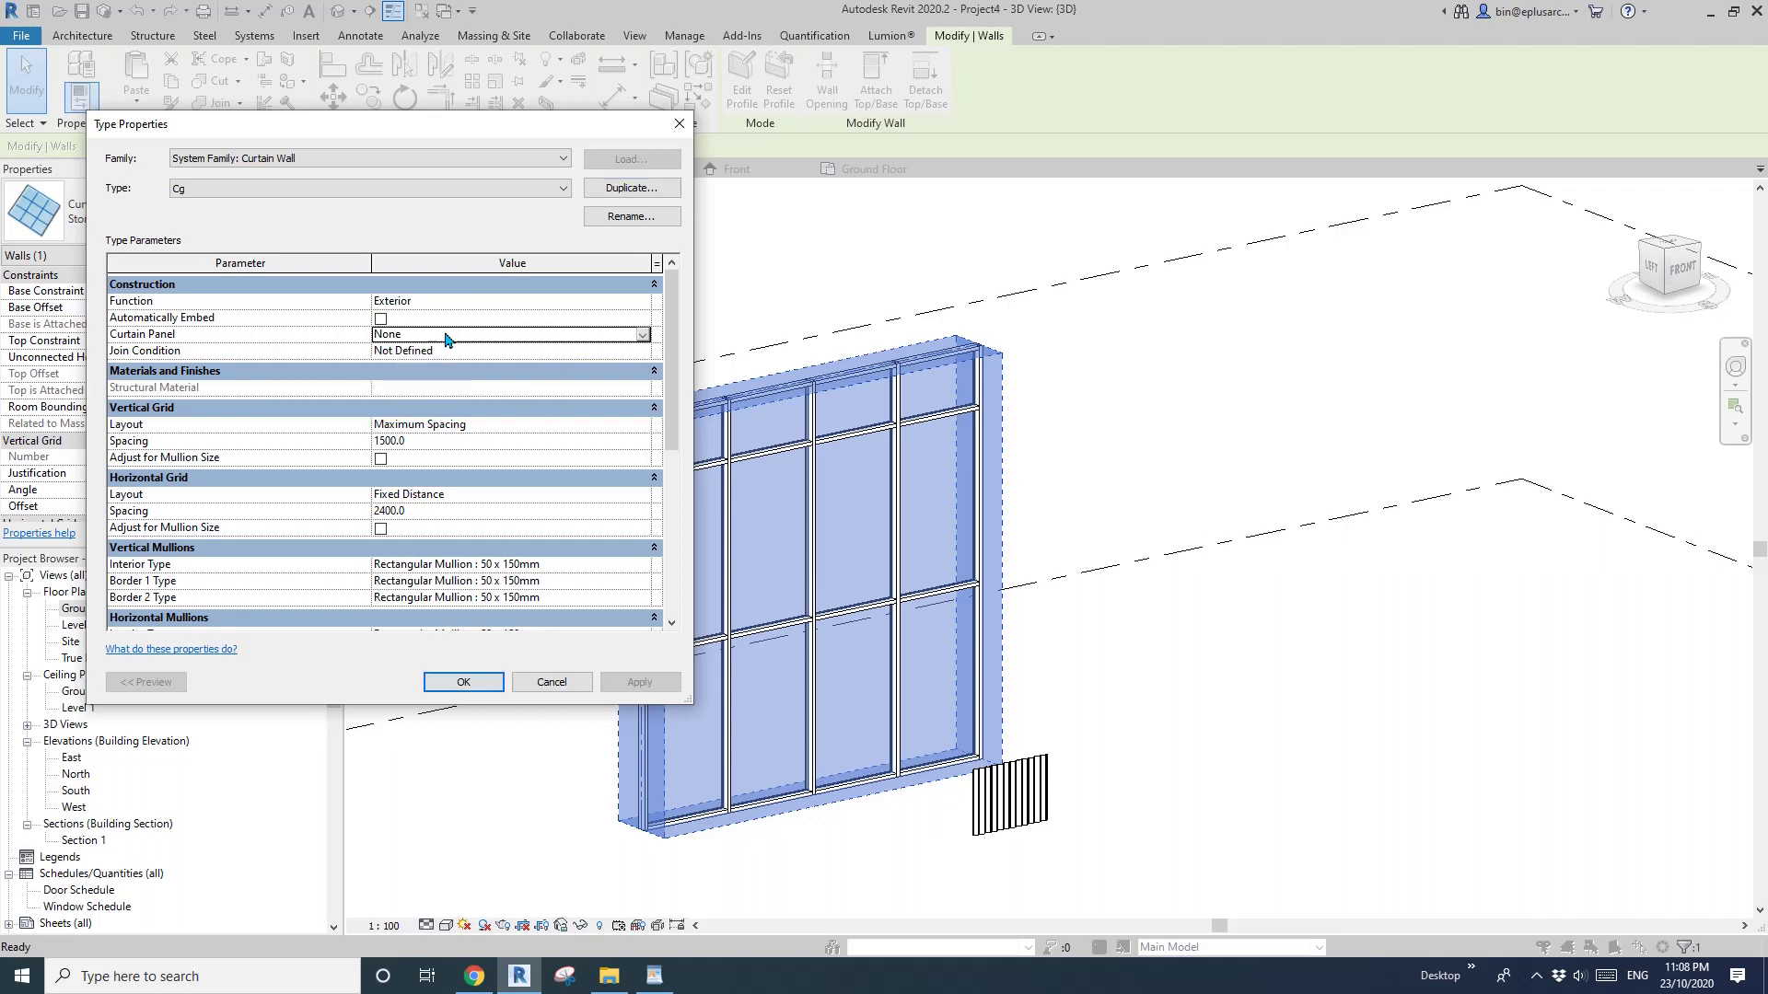
left_click(641, 334)
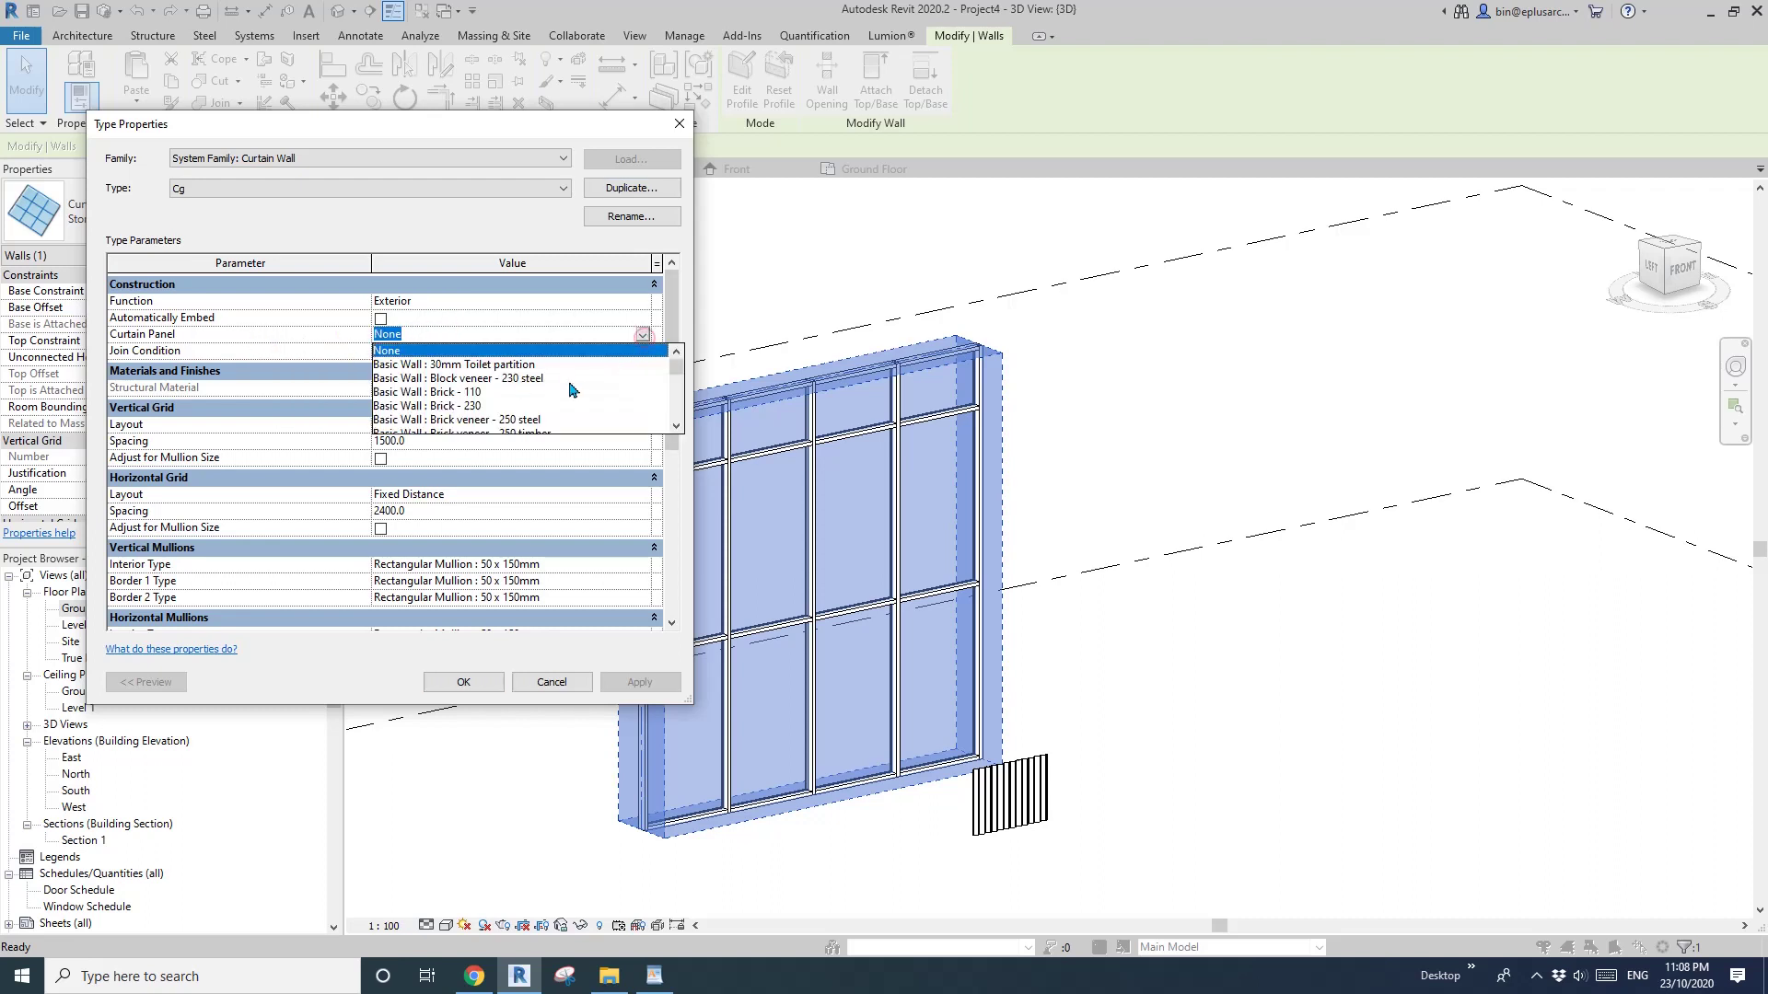
left_click(673, 365)
left_click(410, 378)
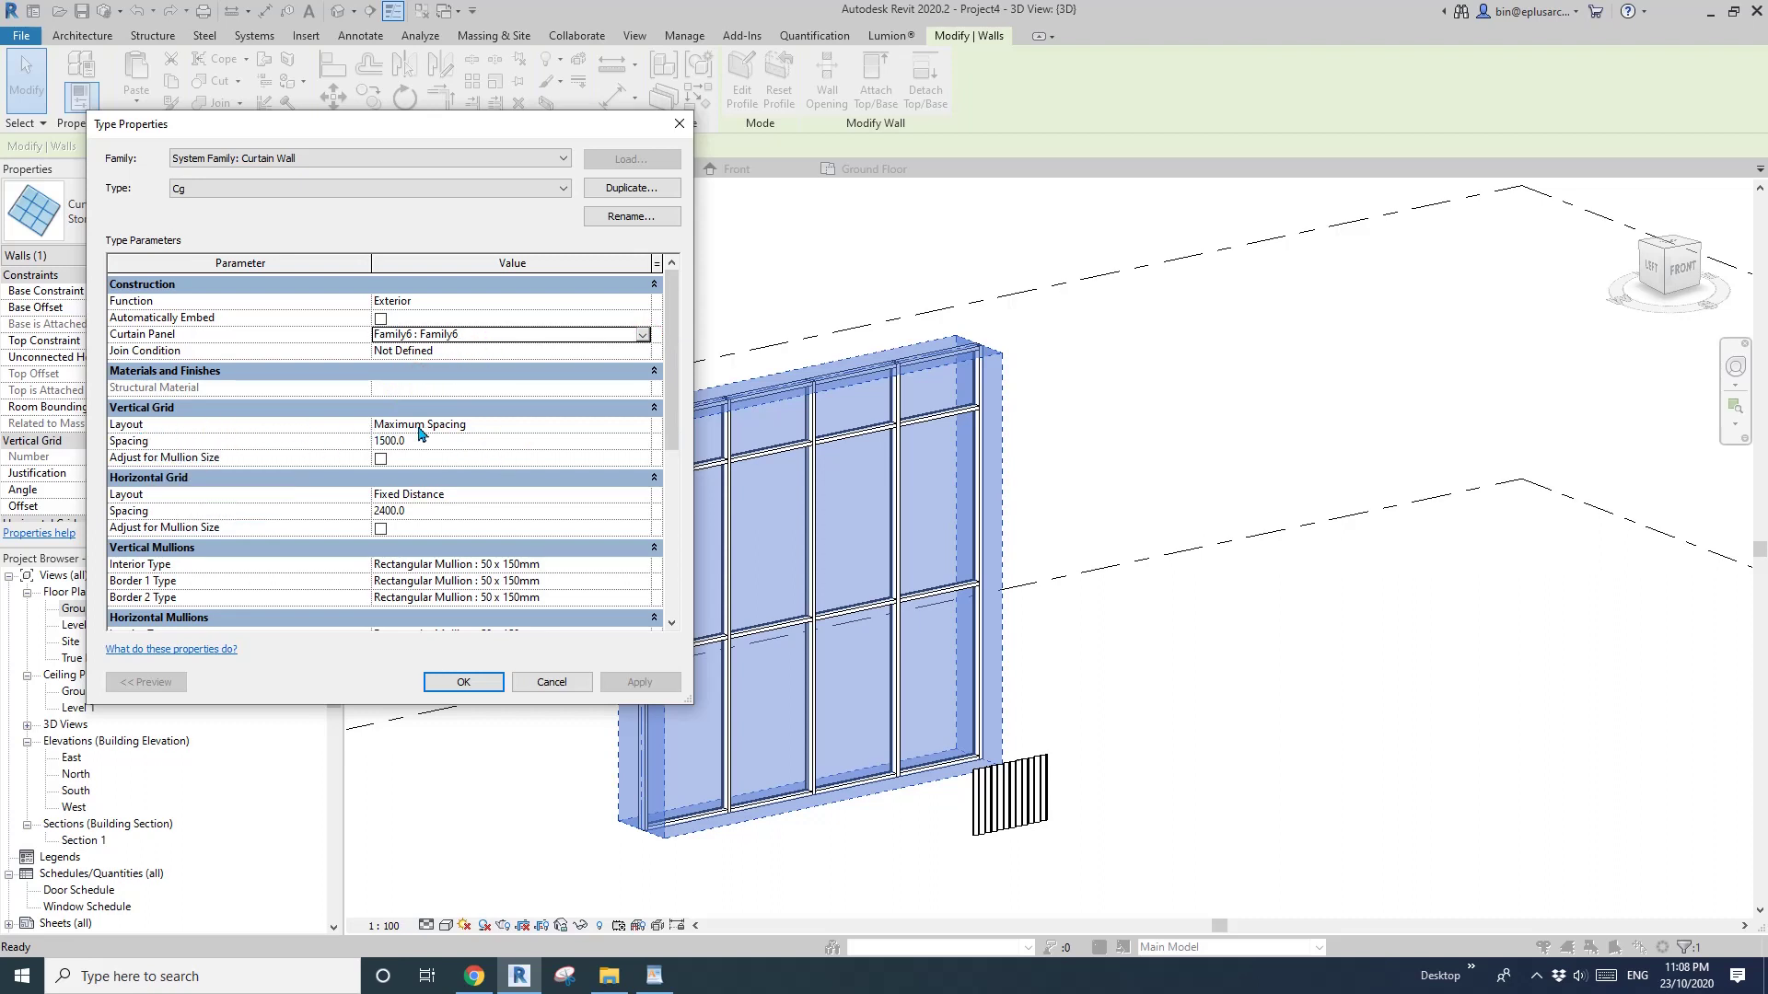
Set the Vertical Grid layout of the Cg curtain wall type to None.
left_click(520, 427)
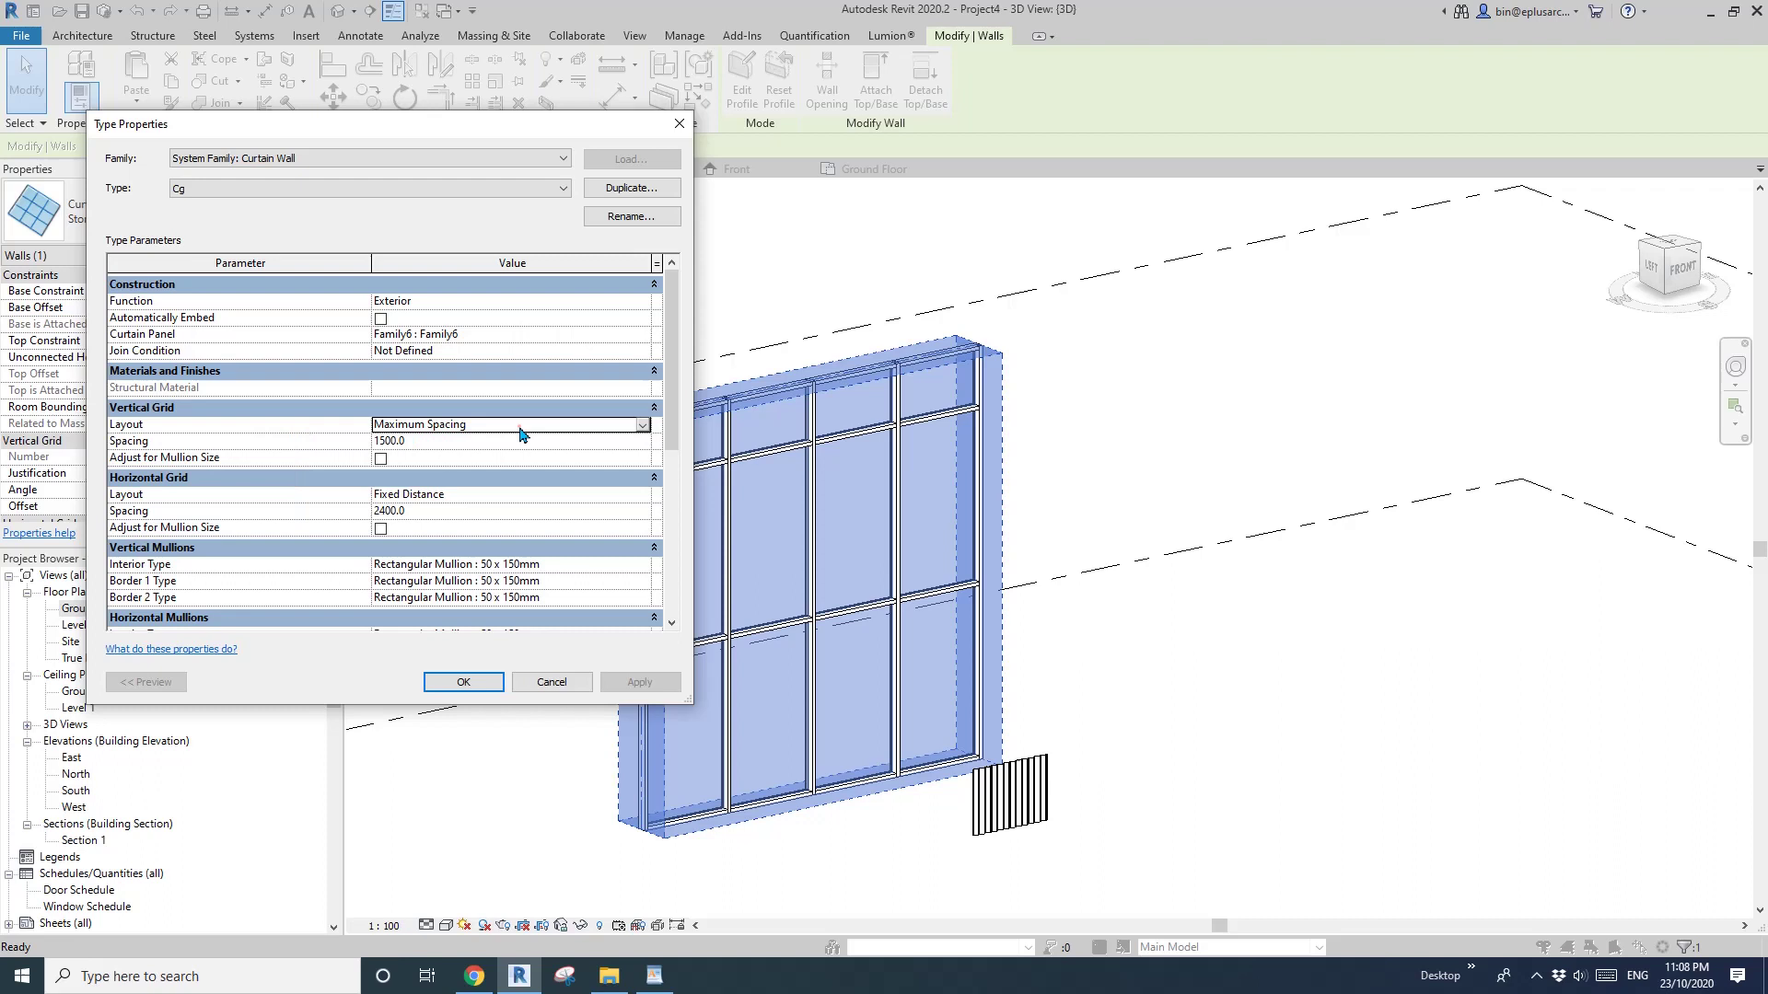
left_click(641, 425)
left_click(387, 442)
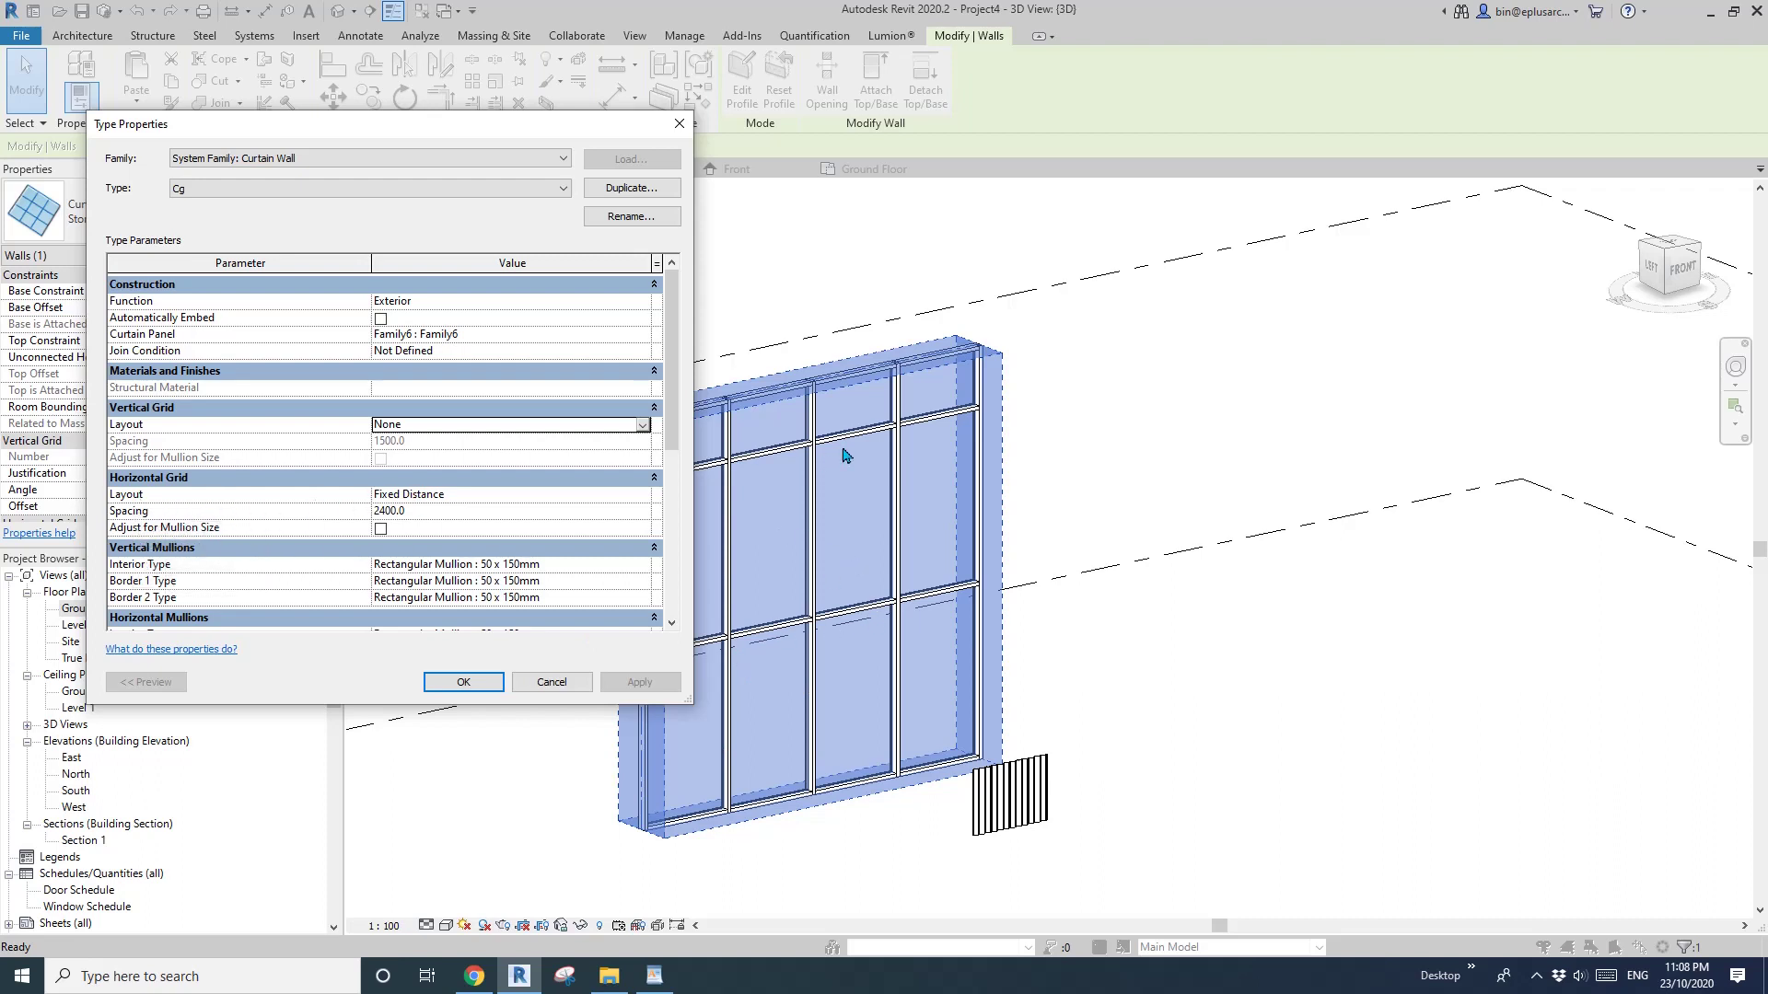
Set the Interior, Border 1 and Border 2 types of the Vertical Mullions to None.
scroll(606, 472, "down", 3)
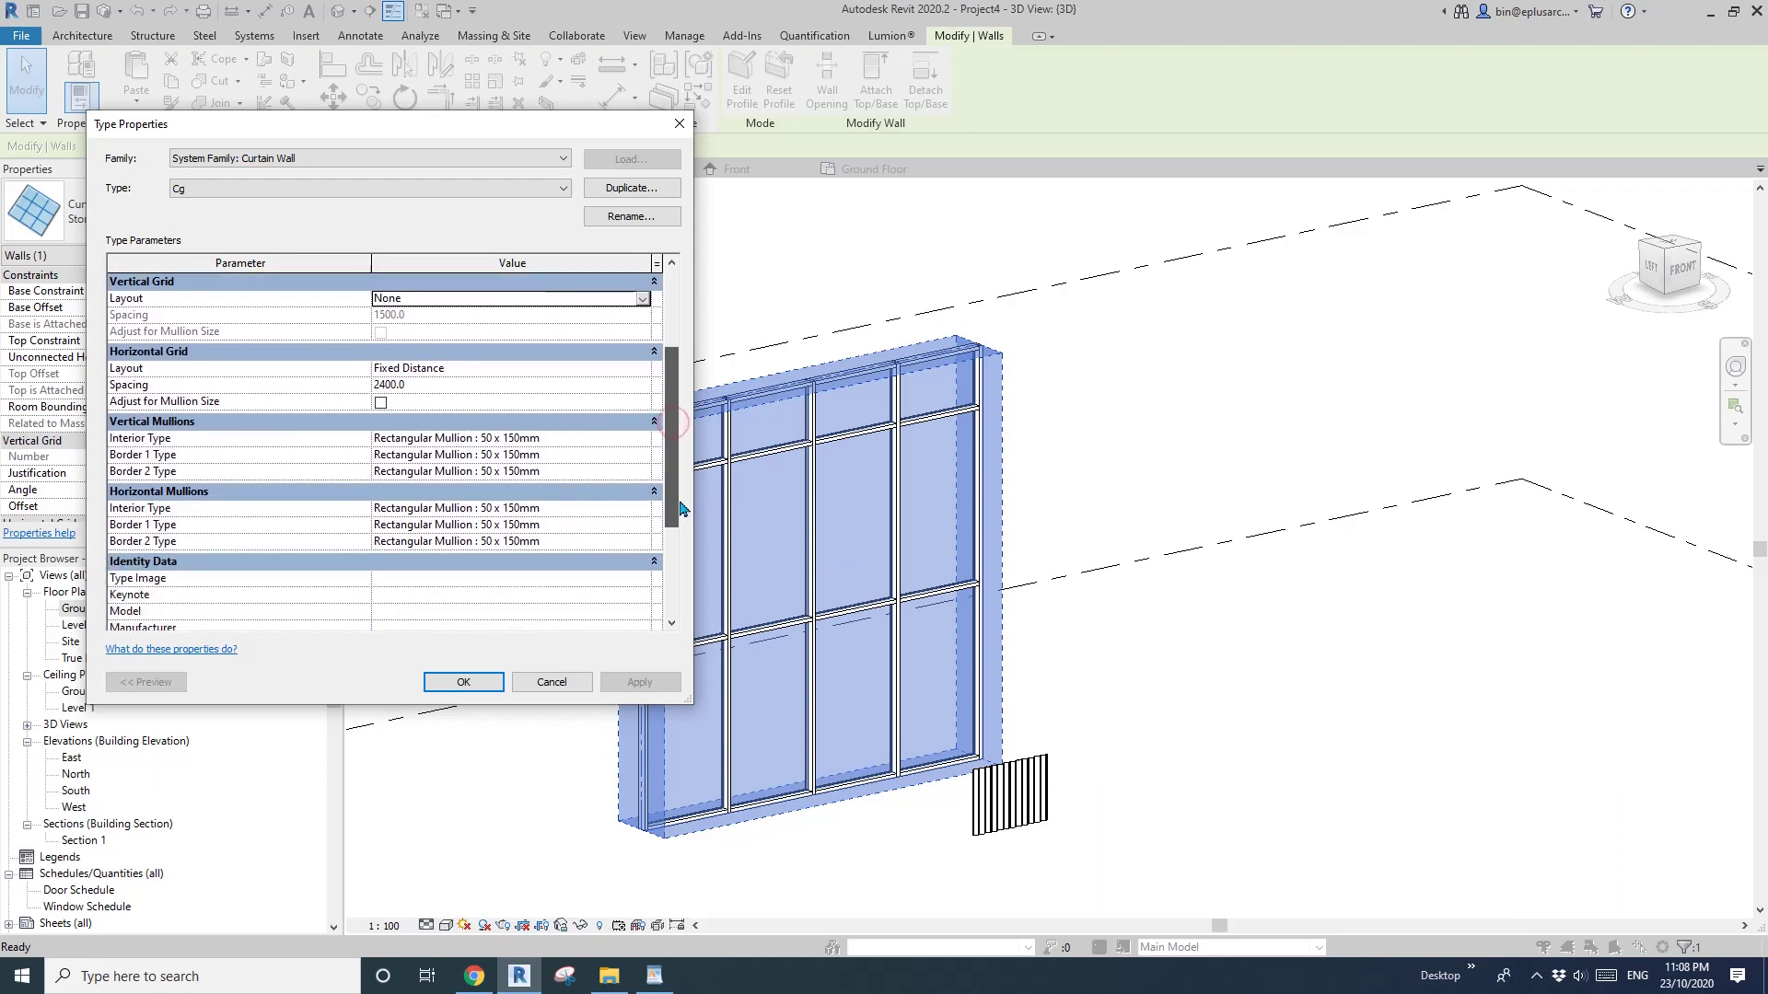
left_click(642, 421)
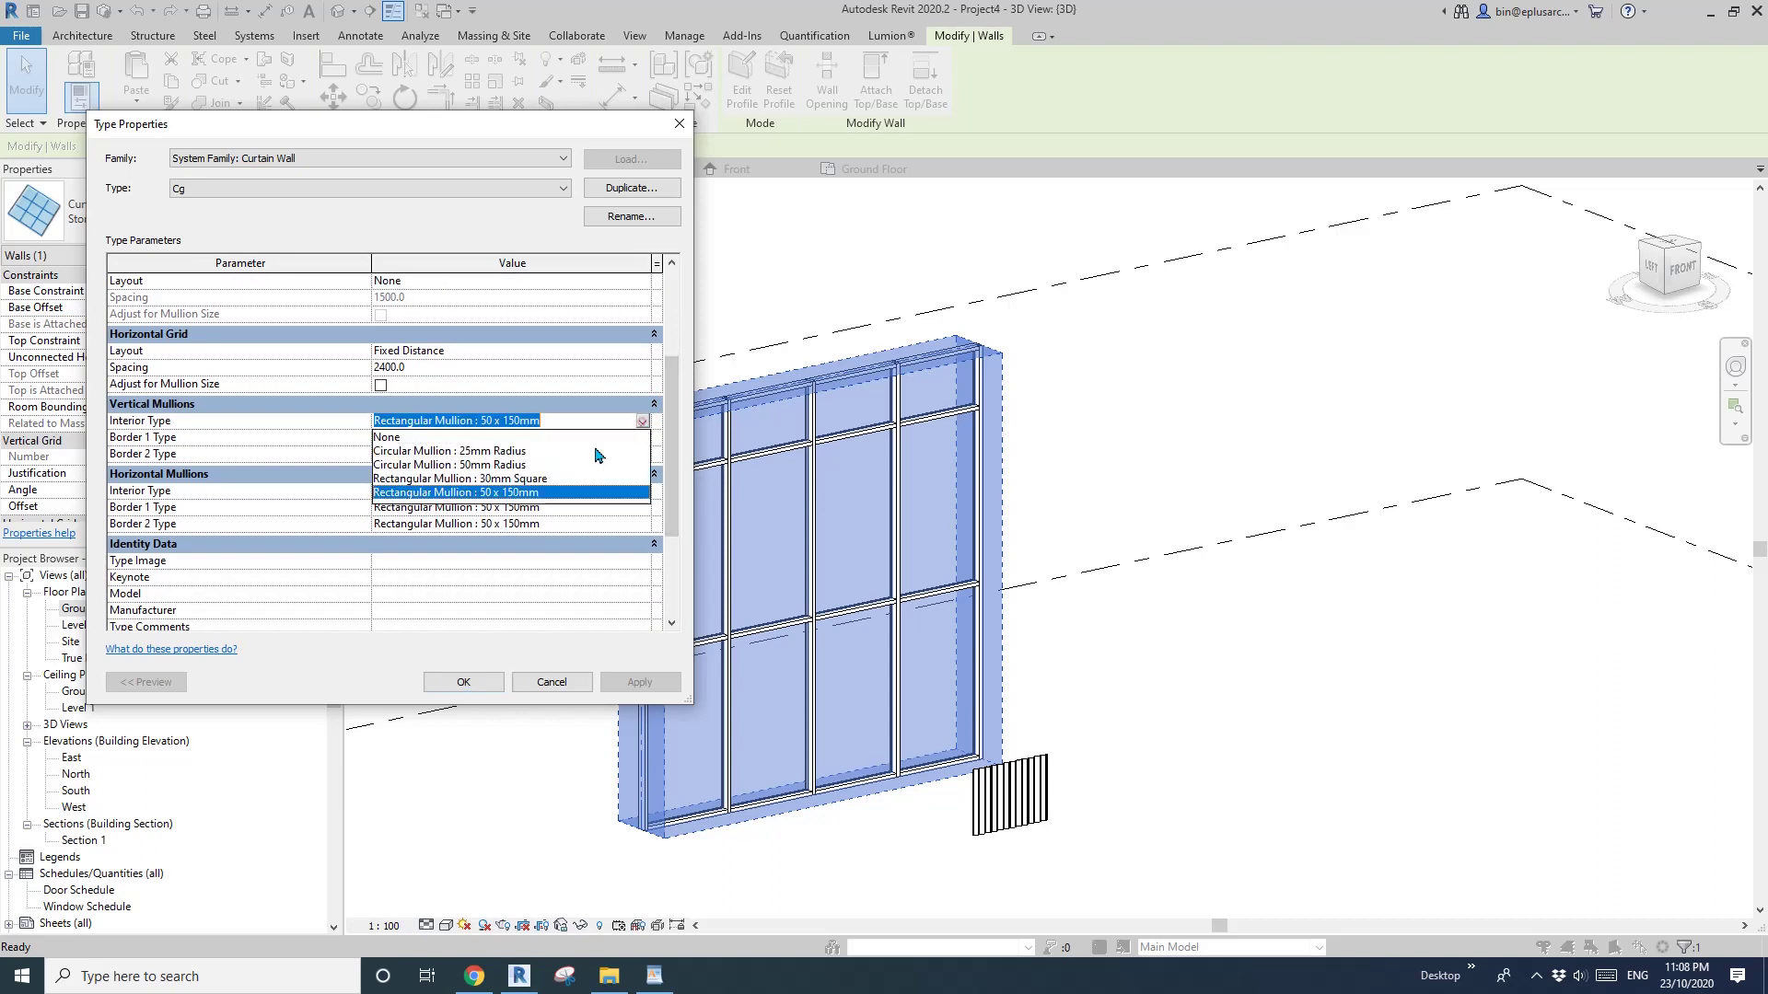
left_click(387, 437)
left_click(642, 437)
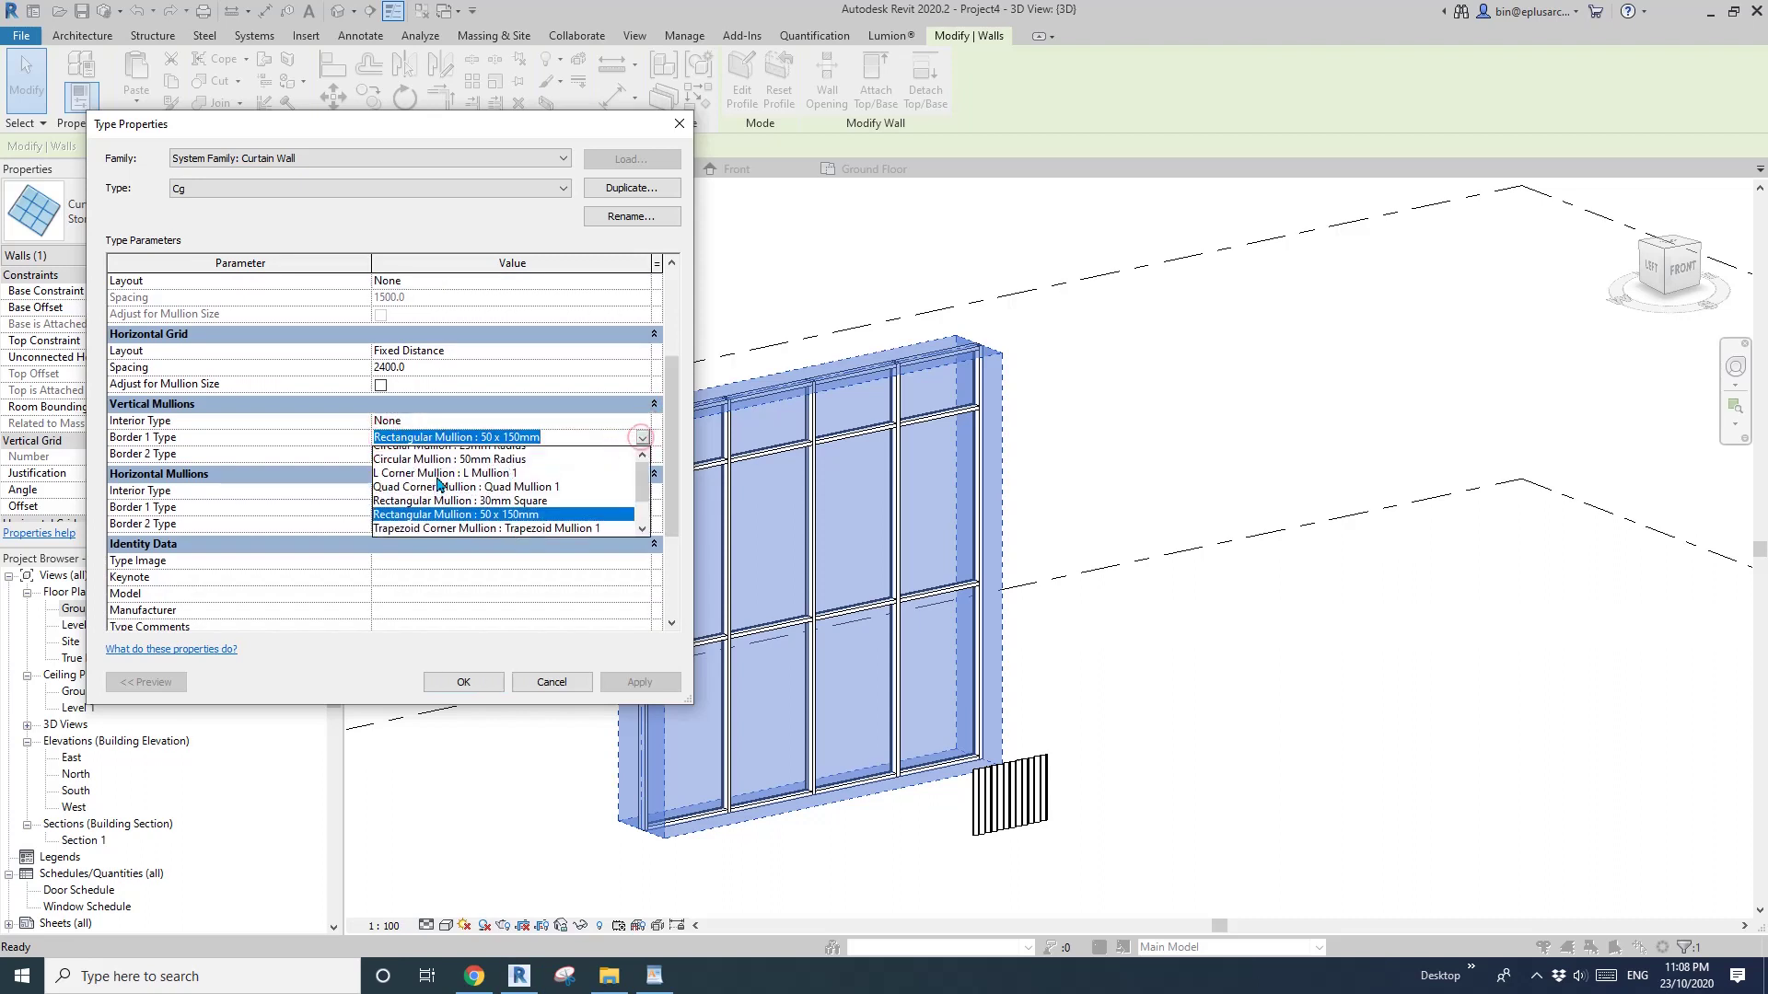
left_click(387, 454)
left_click(642, 454)
left_click(386, 471)
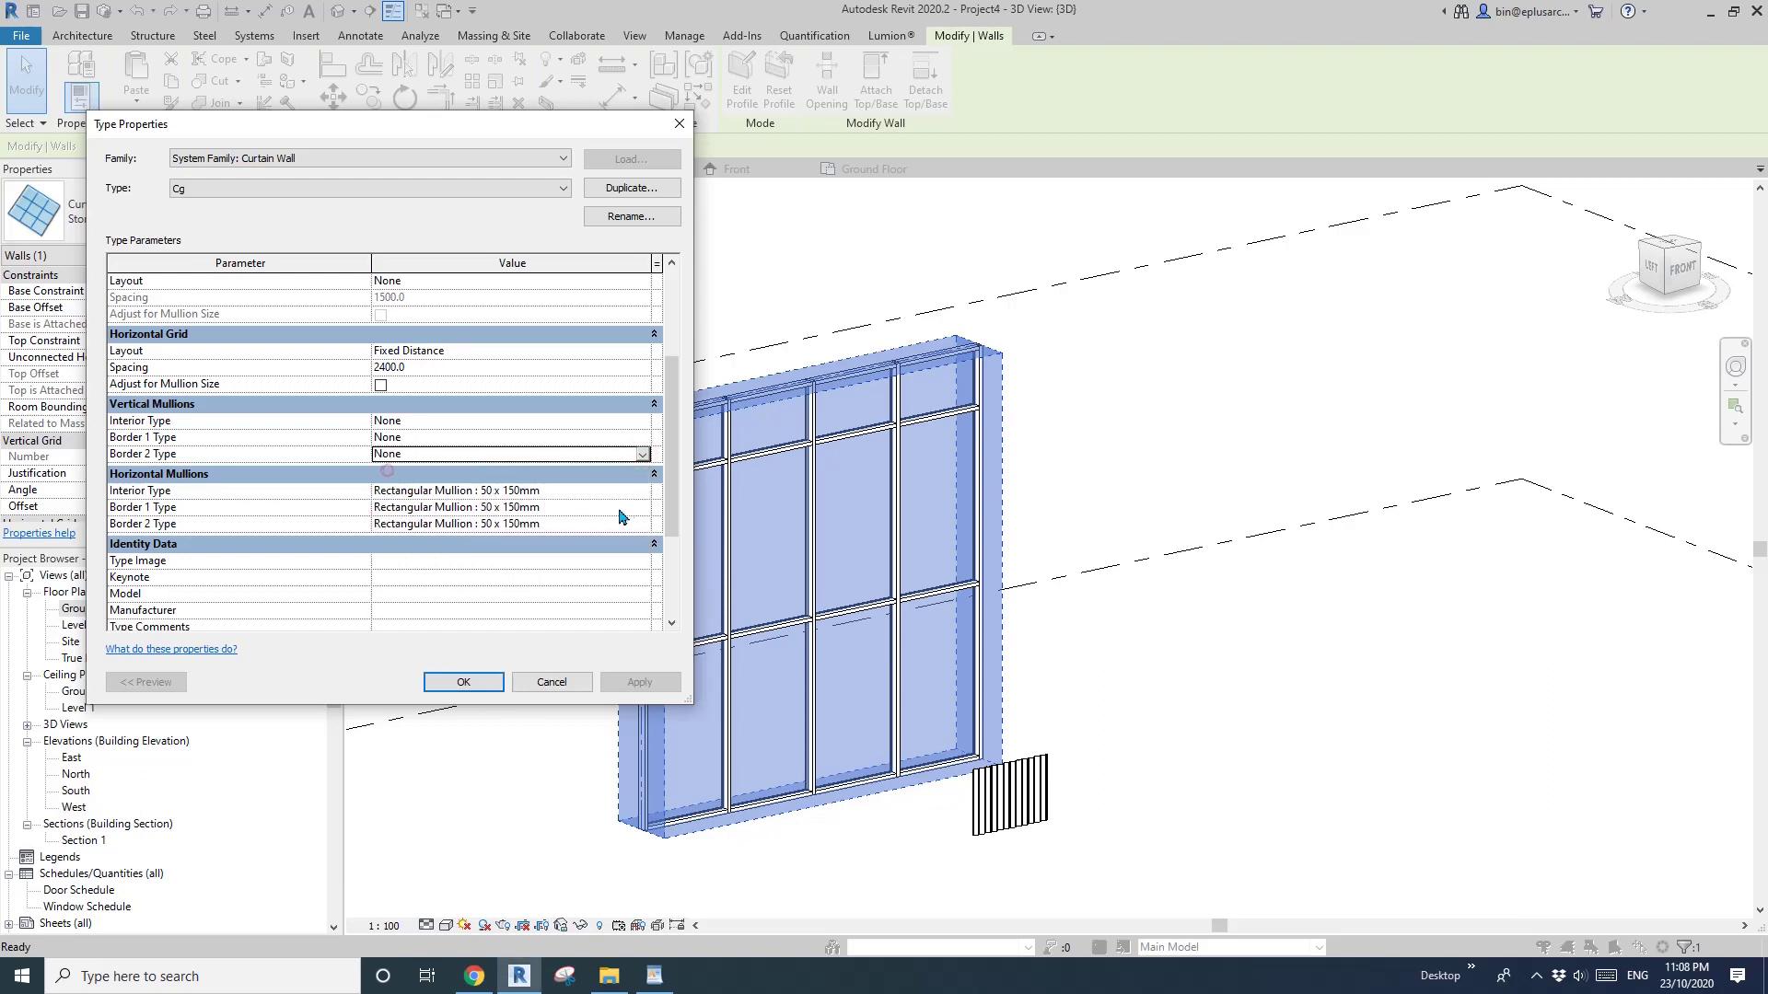
Set the Interior, Border 1 and Border 2 types of the Horizontal Mullions to None.
left_click(641, 491)
left_click(642, 491)
left_click(409, 507)
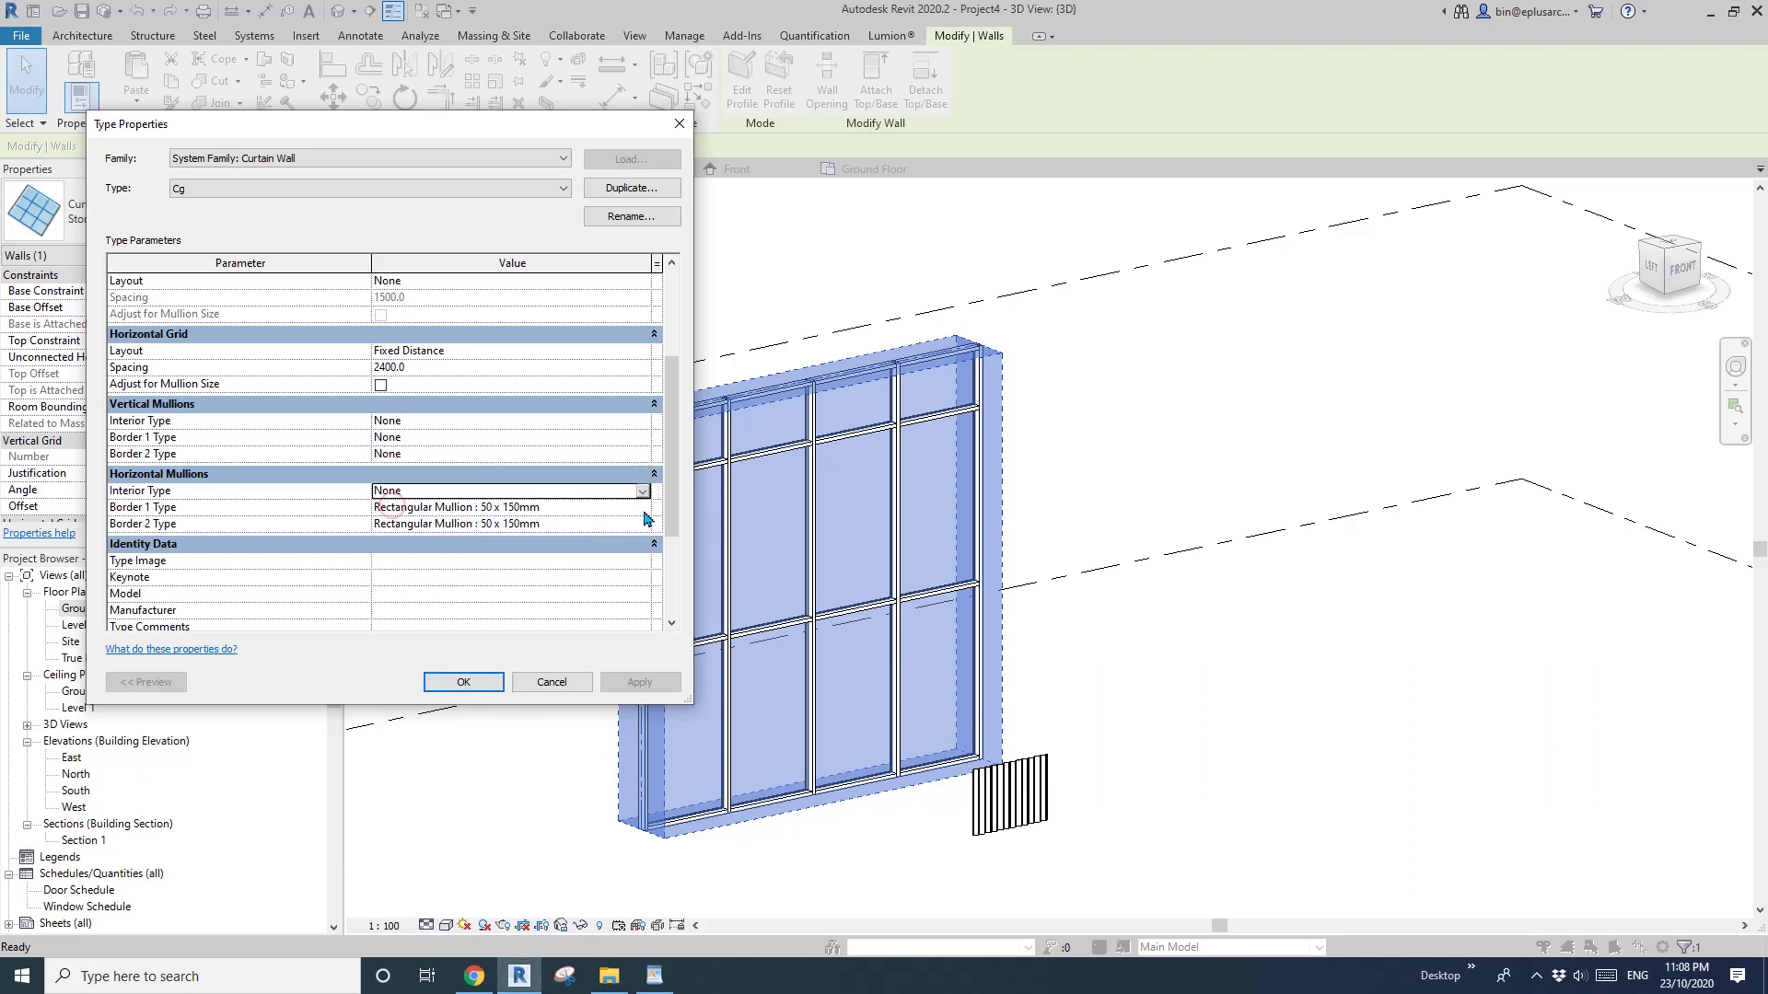
left_click(642, 508)
left_click(394, 527)
left_click(637, 527)
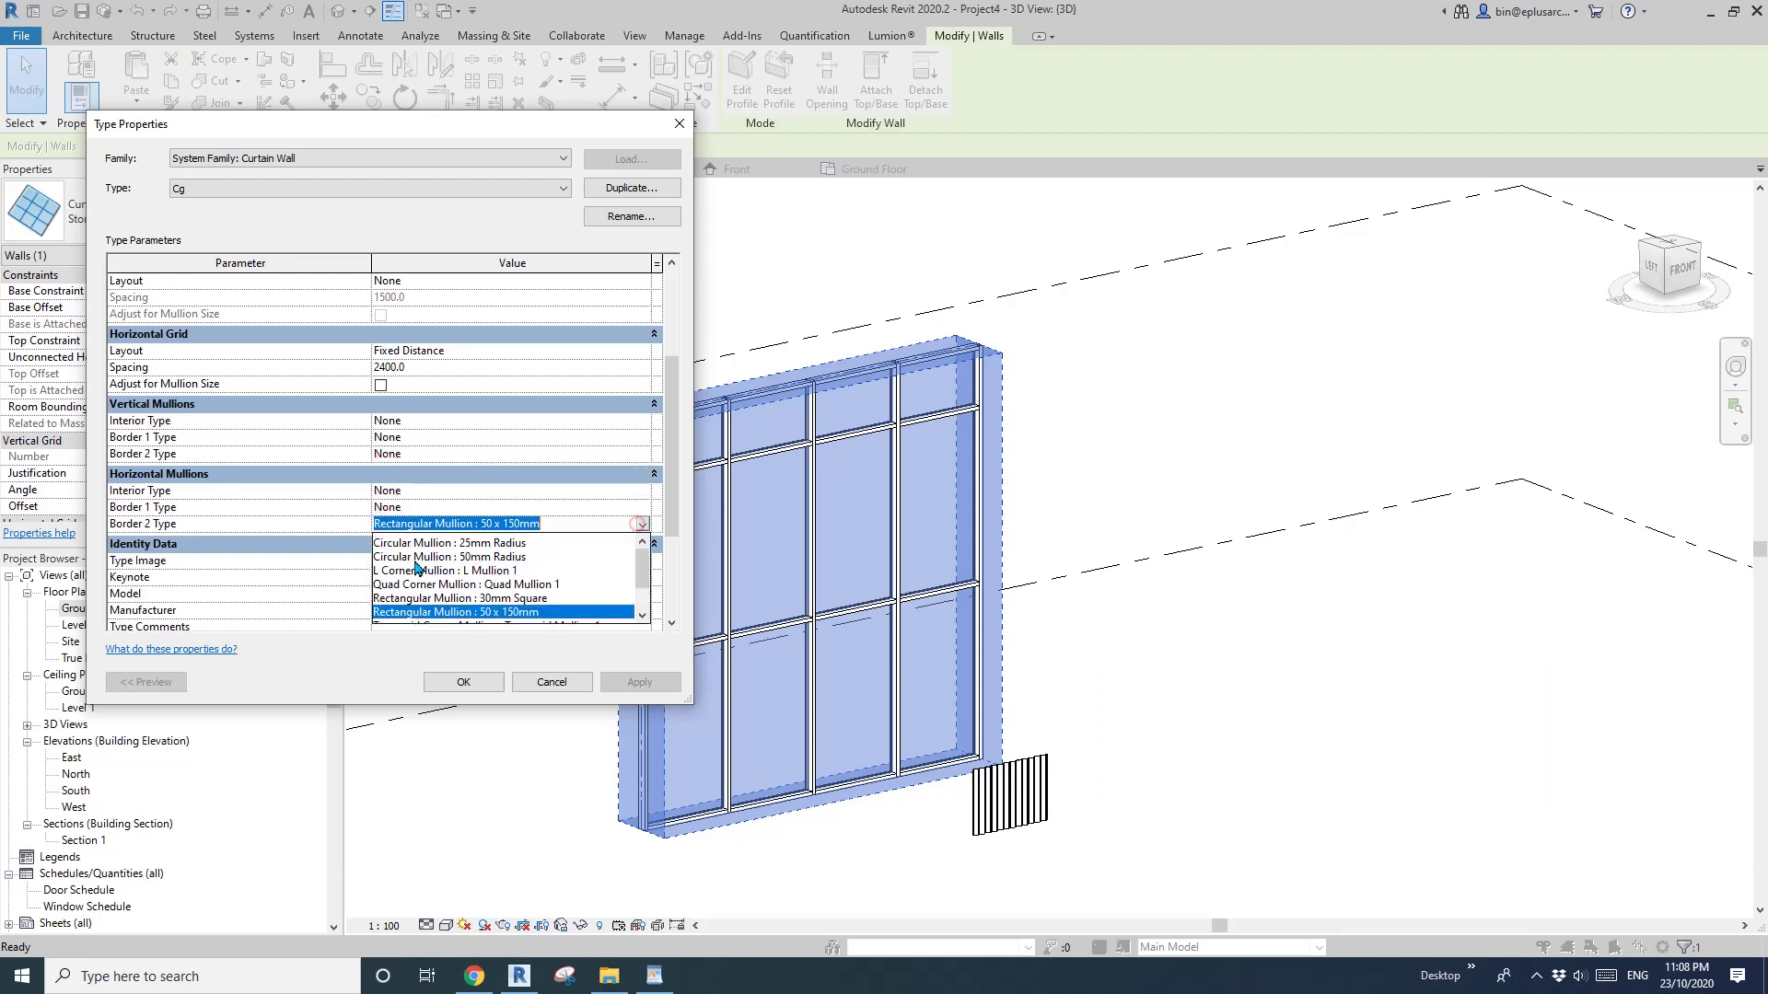
left_click(391, 542)
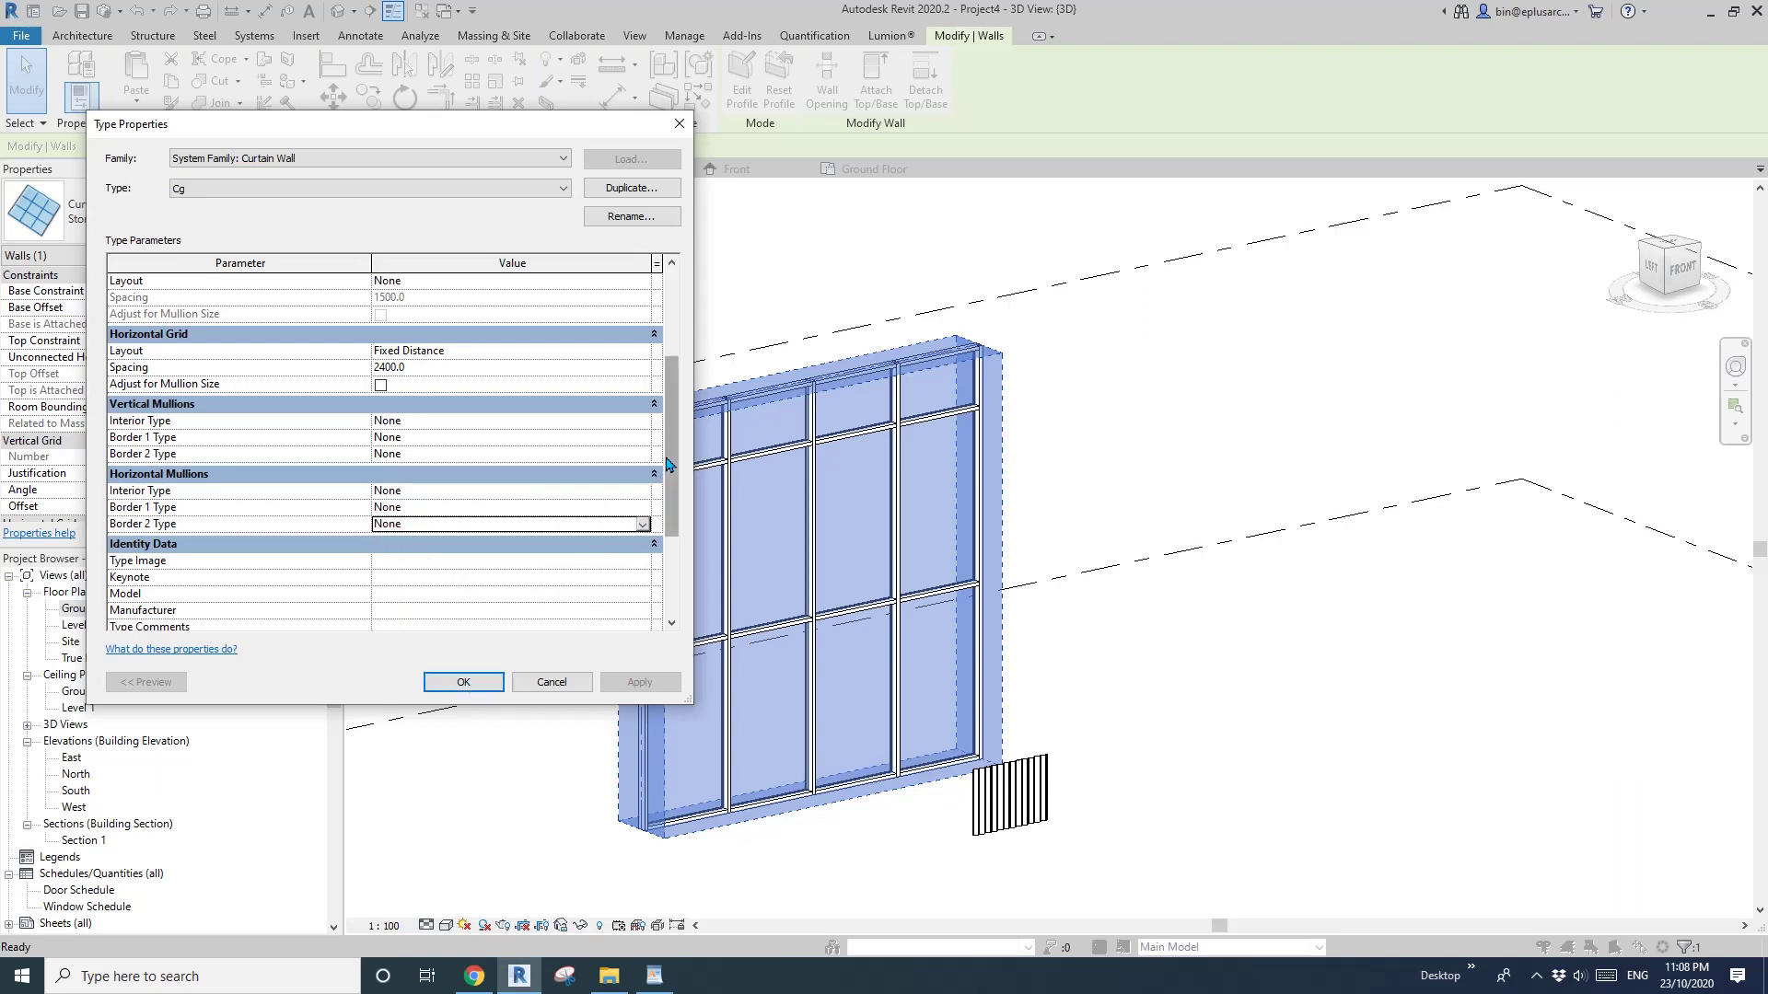
Apply the Cg type changes to the wall and delete the type-generated gridlines that are no longer associated.
mouse_move(673, 451)
left_mouse_down()
mouse_move(673, 531)
mouse_move(676, 354)
mouse_move(675, 472)
left_mouse_up()
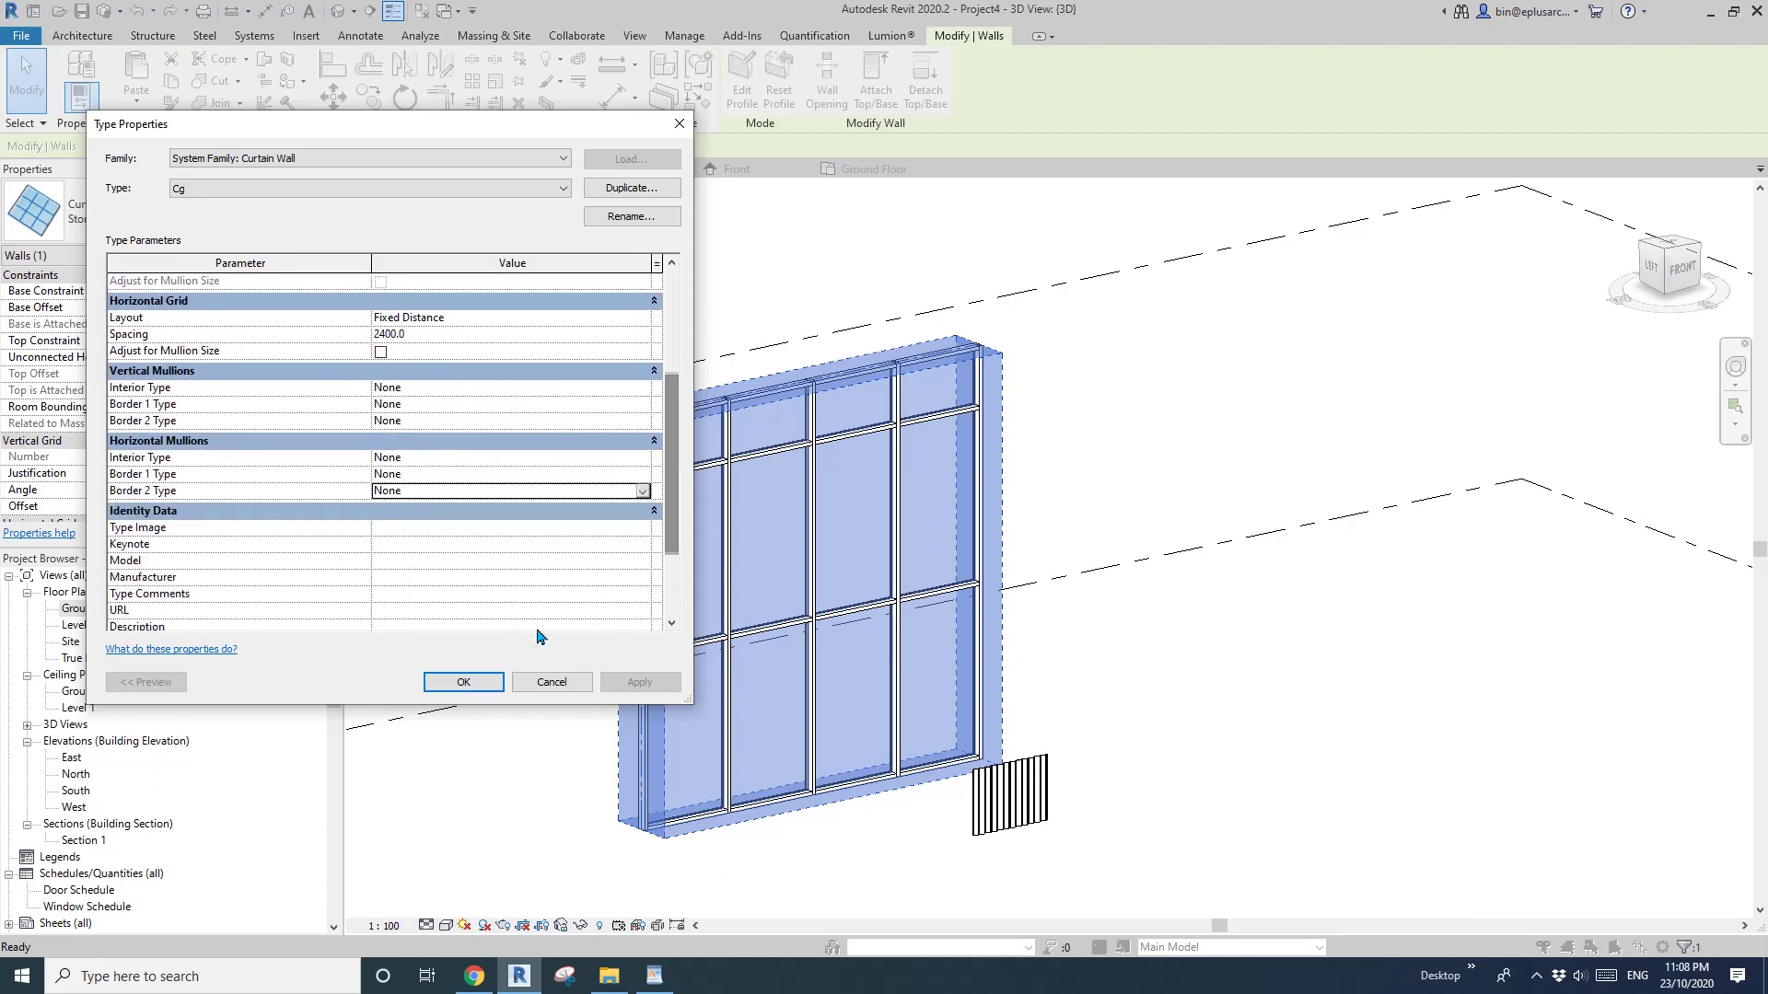
left_click(463, 682)
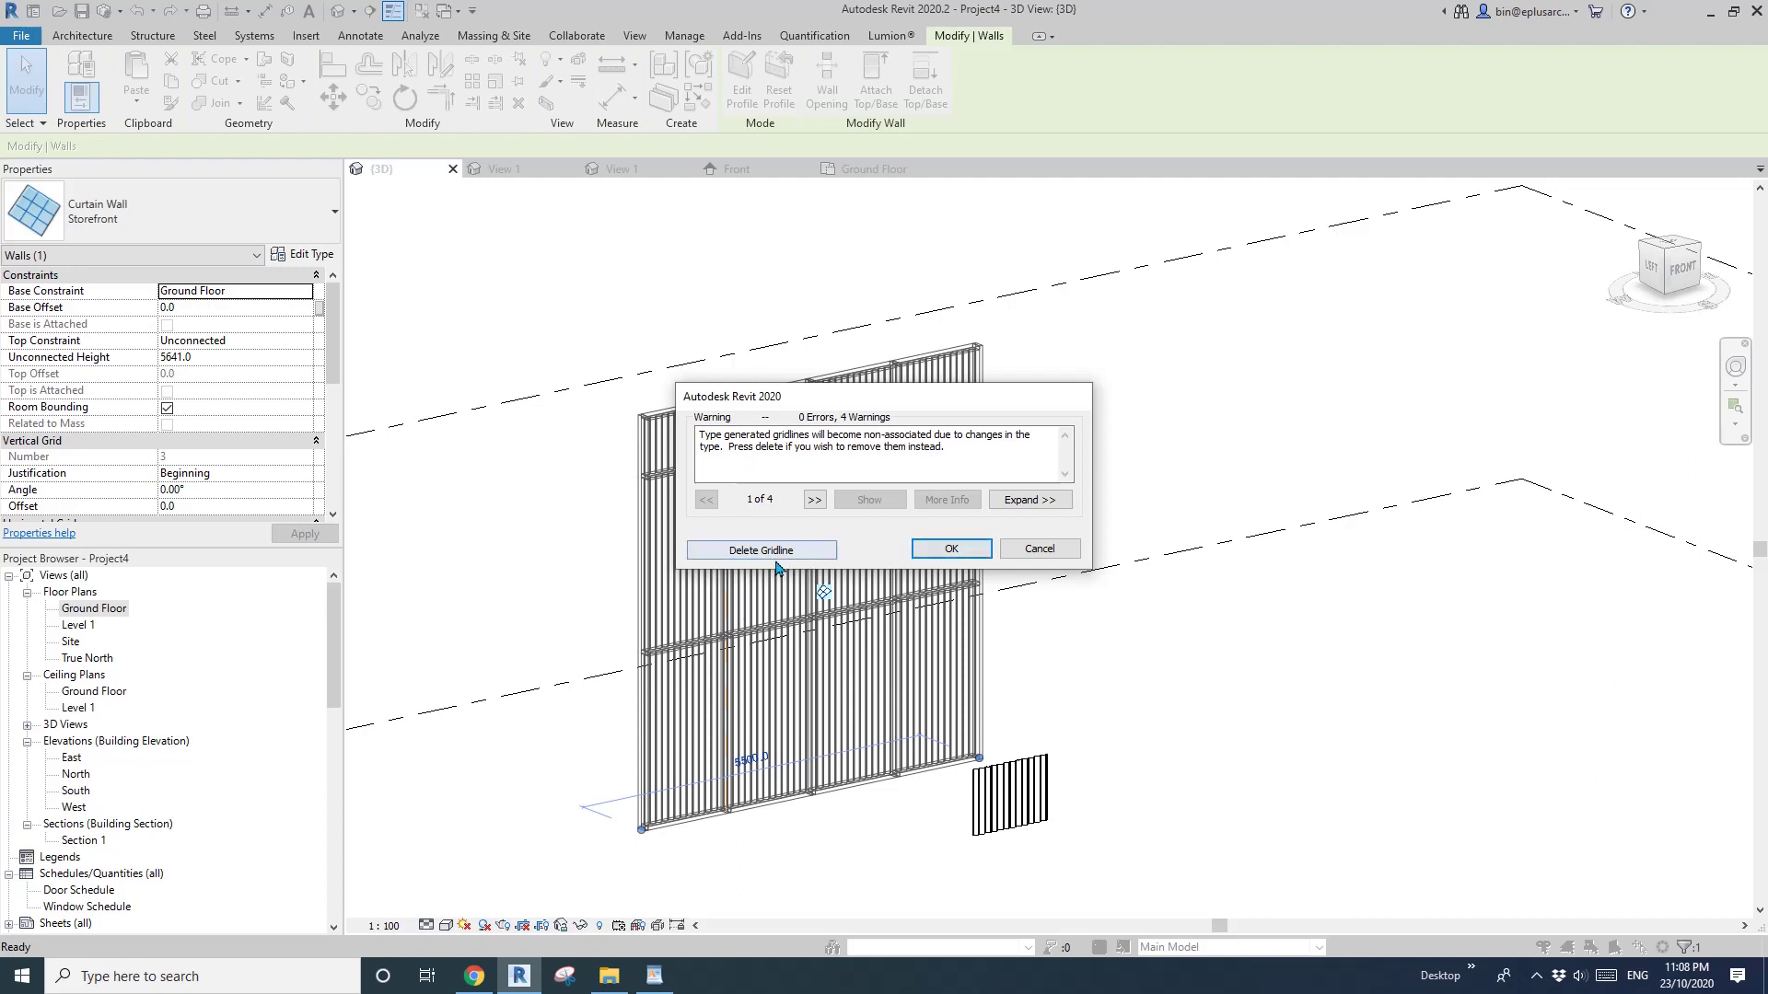
left_click(775, 557)
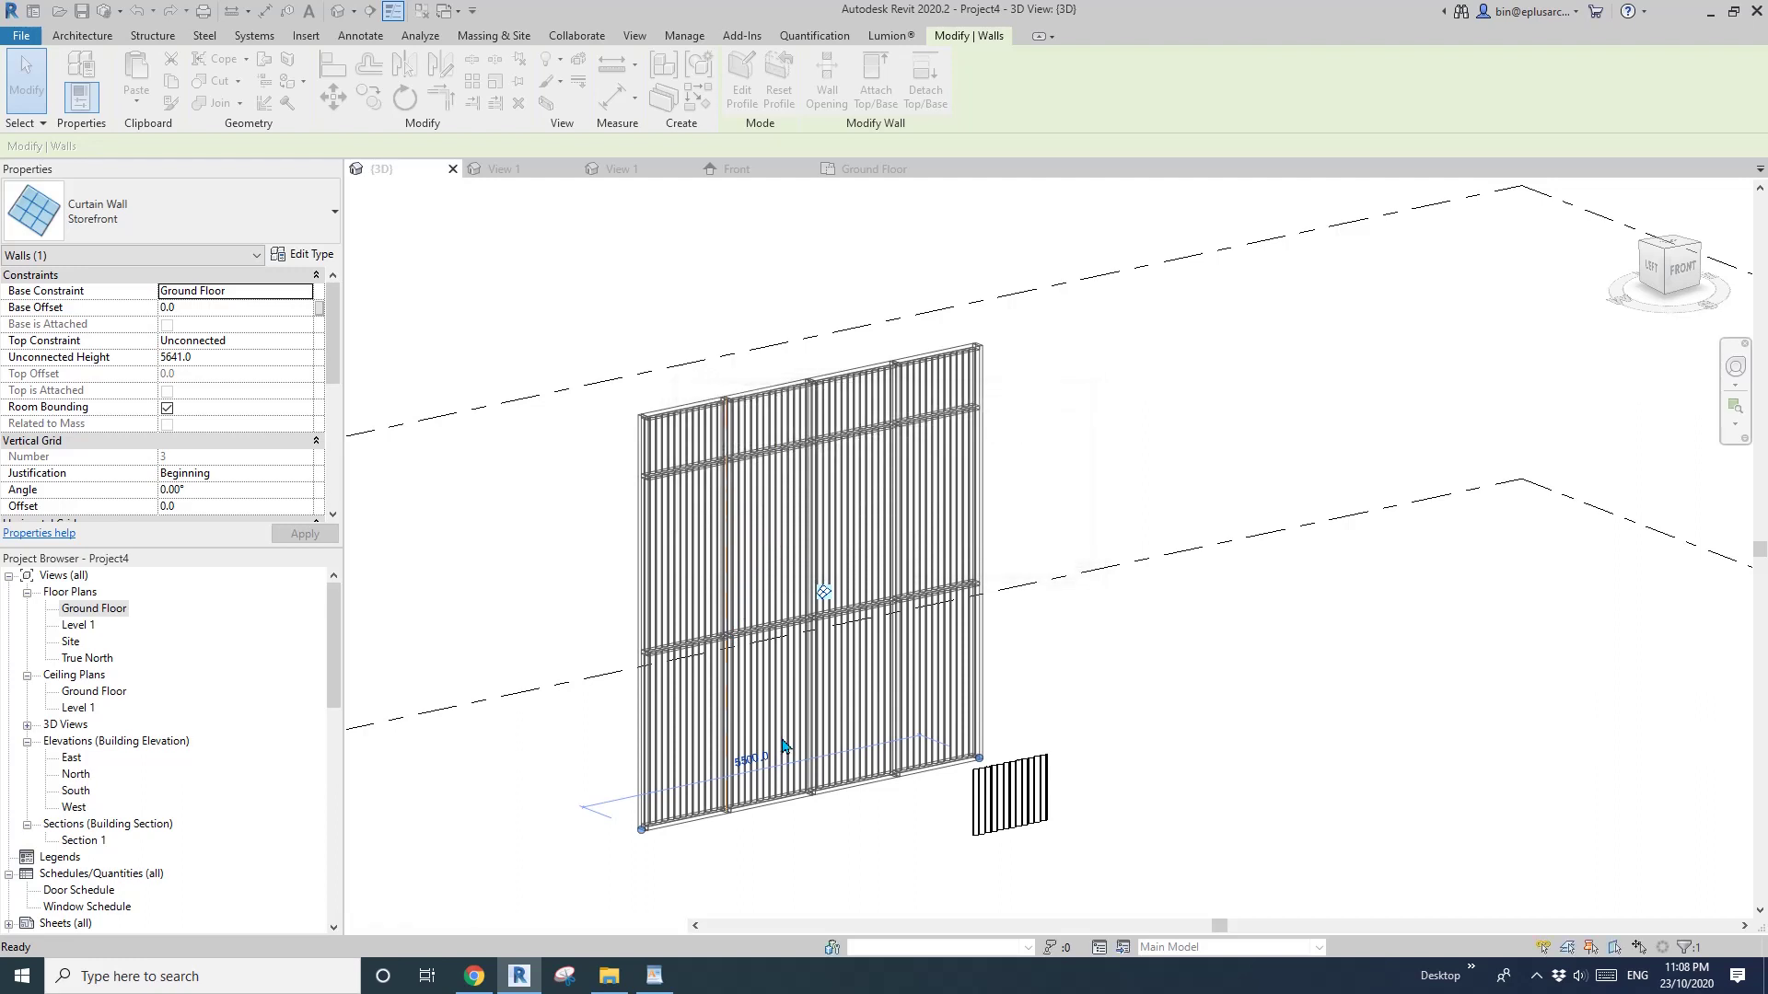
Delete the horizontal mullion across the middle of the curtain wall.
middle_click_drag(833, 789, 767, 645)
key("Escape")
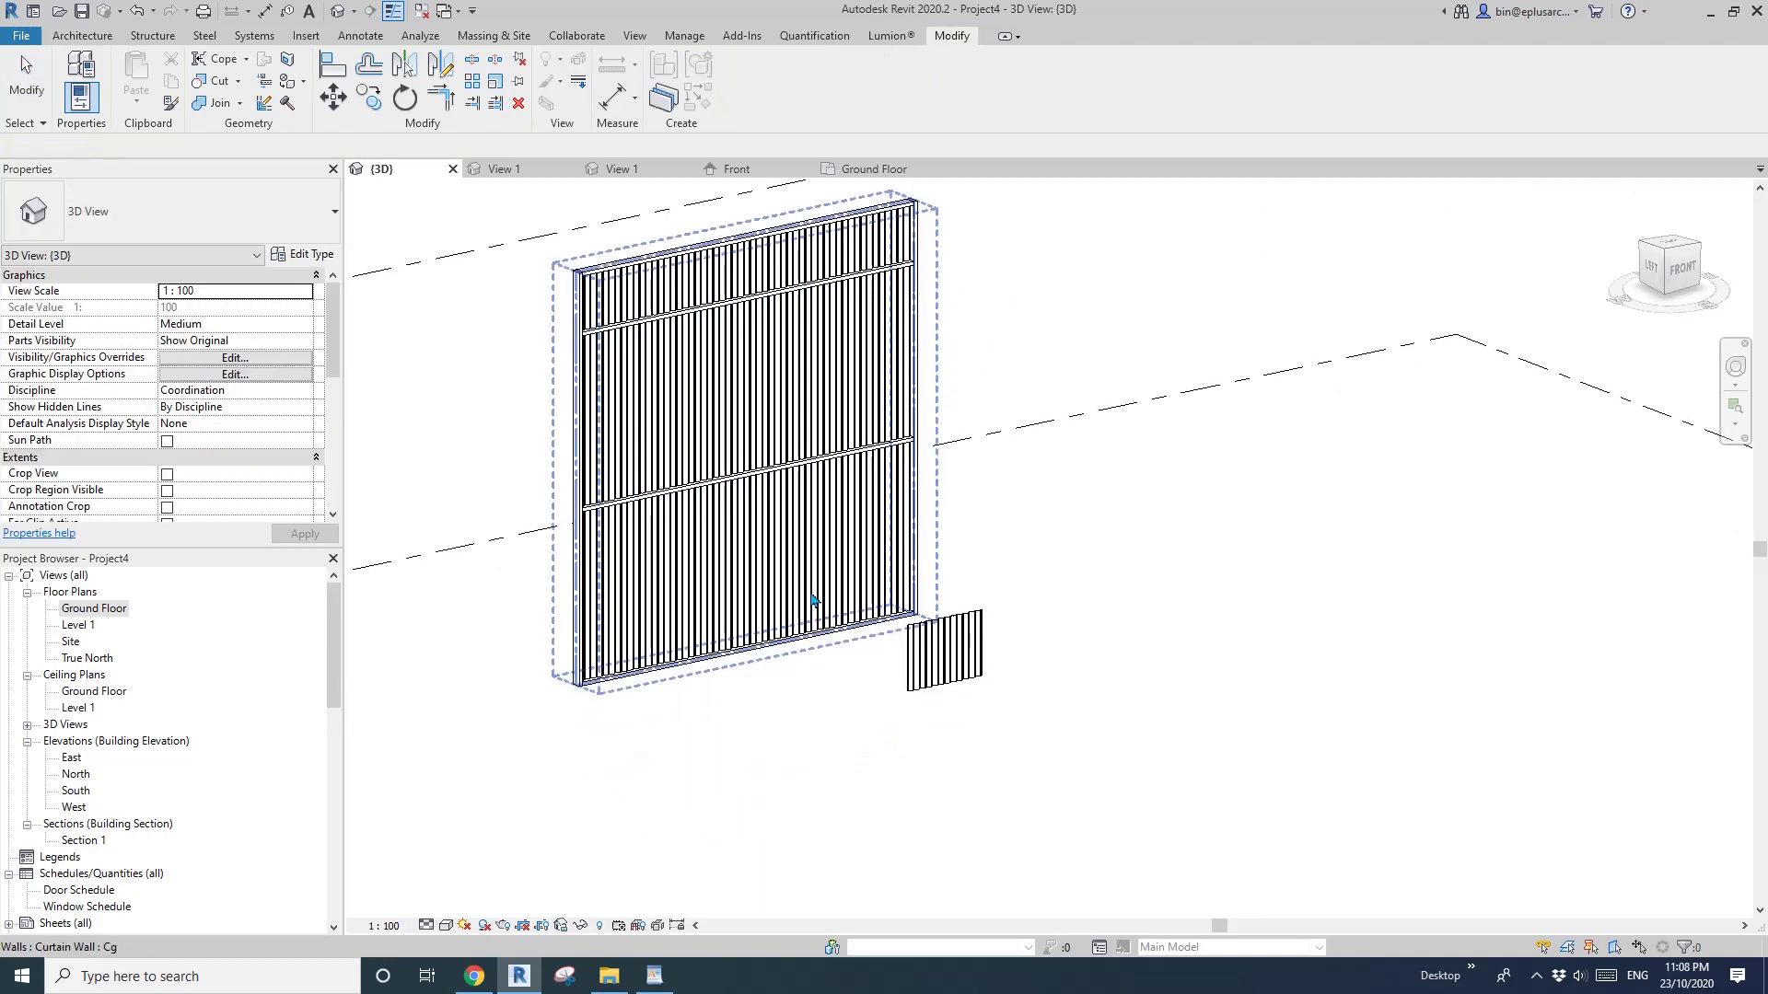
scroll(813, 599, "up", 2)
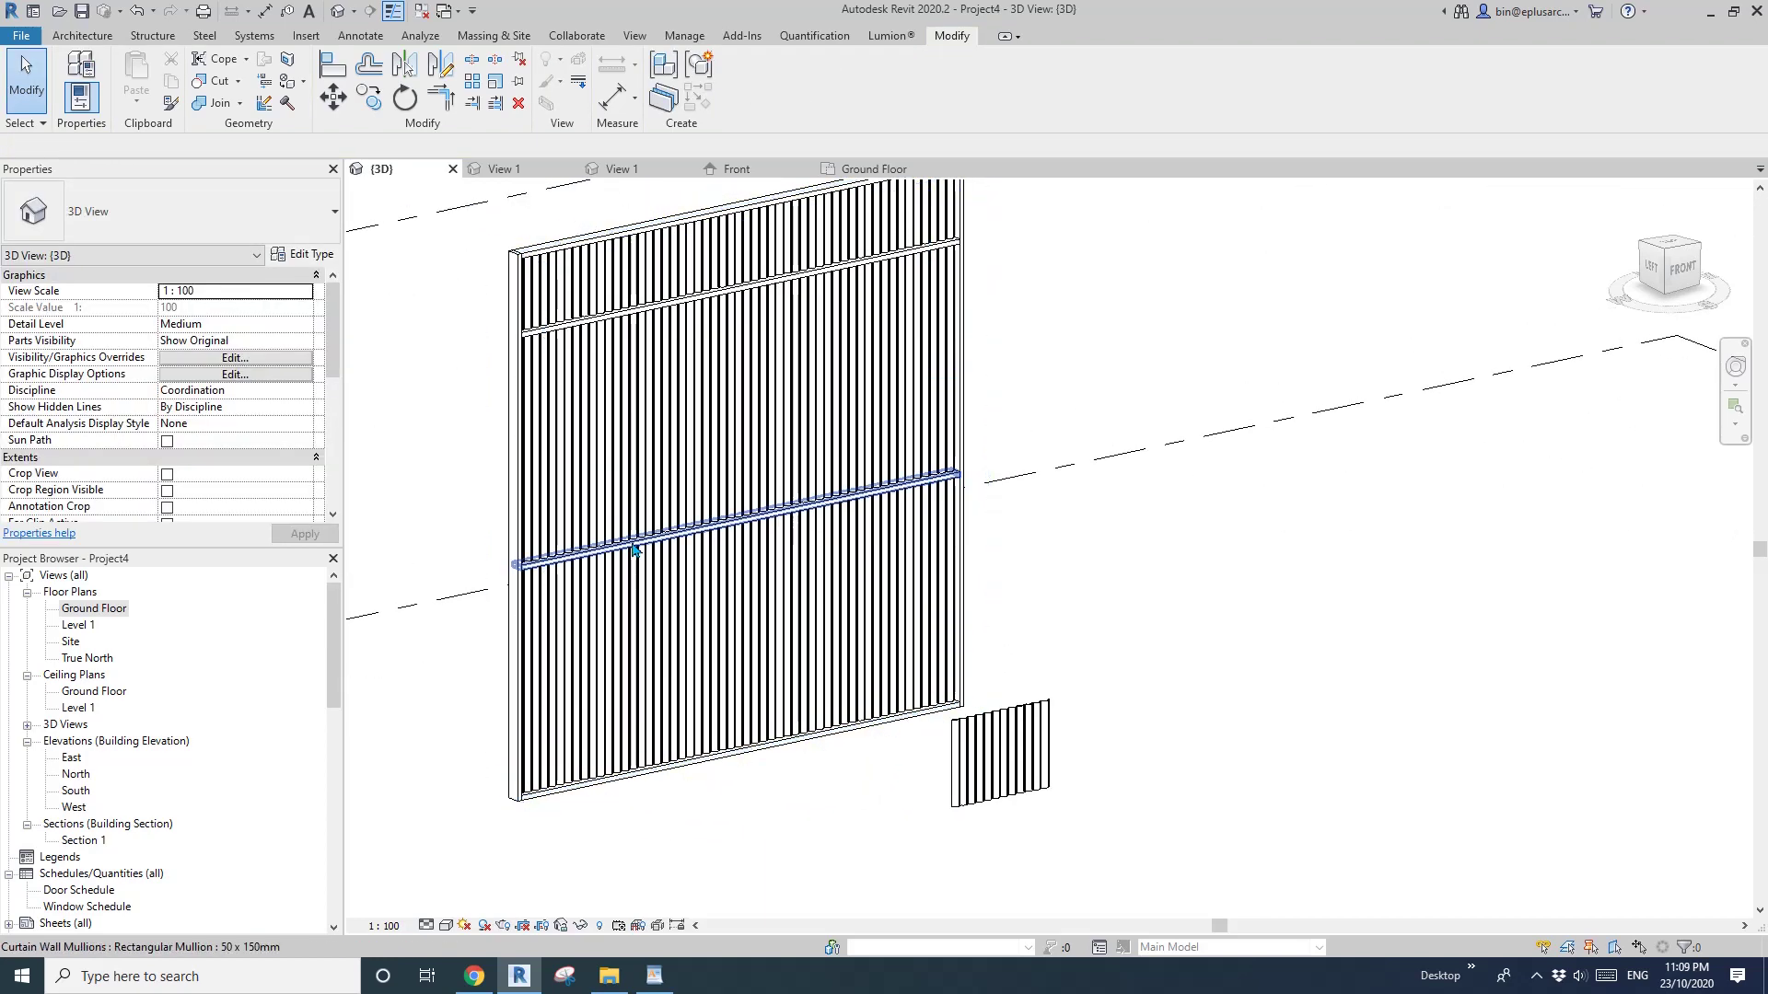
scroll(633, 550, "up", 5)
left_click(580, 569)
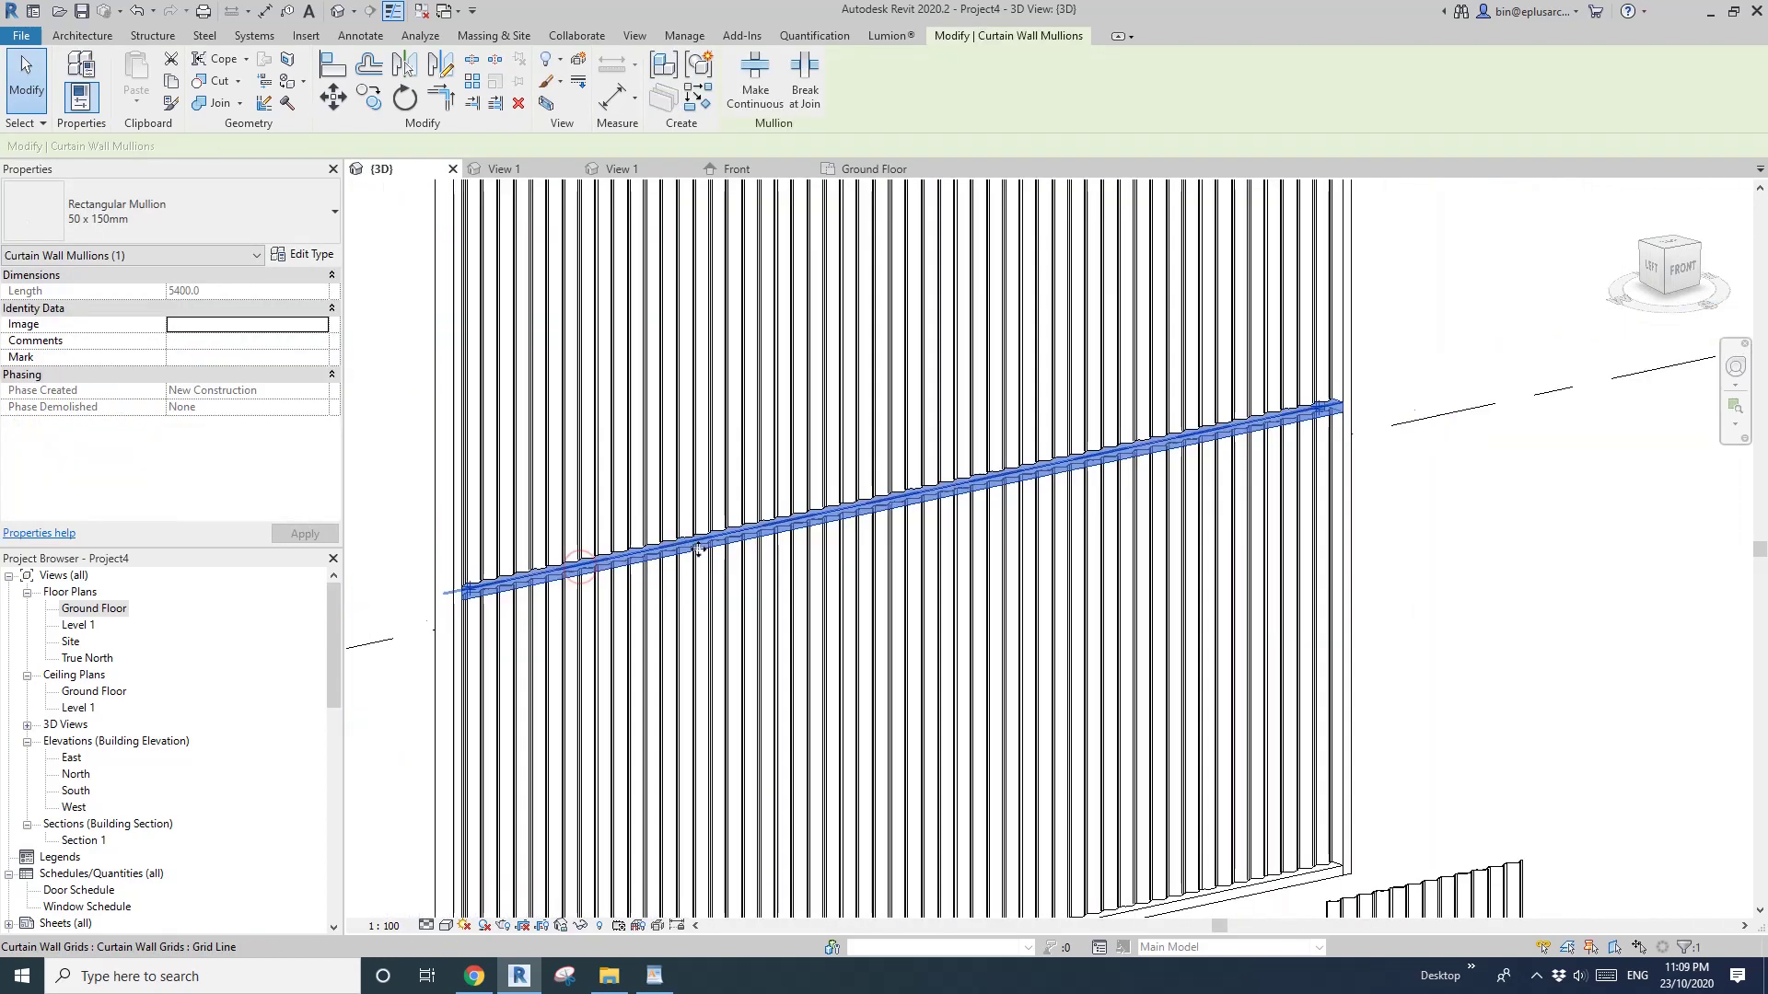
scroll(698, 550, "down", 5)
key("Escape")
Delete the upper horizontal mullion and all the remaining border mullions of the curtain wall.
scroll(727, 382, "up", 5)
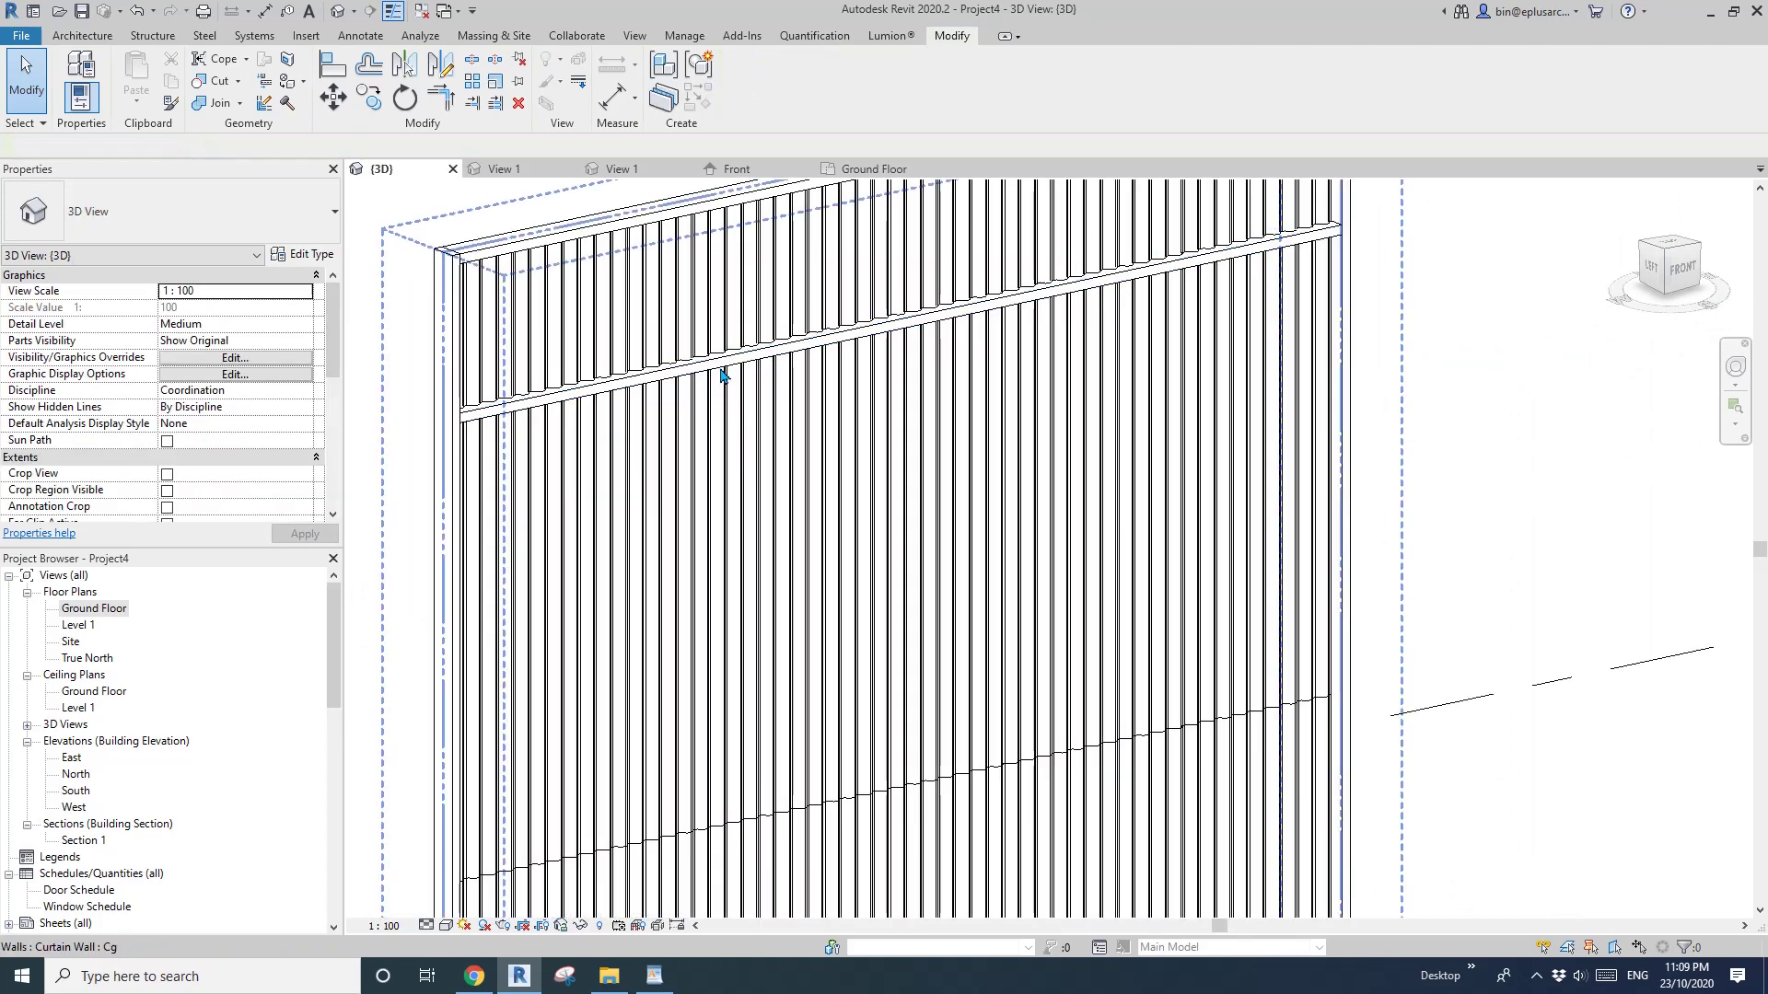
scroll(722, 373, "up", 2)
left_click(723, 370)
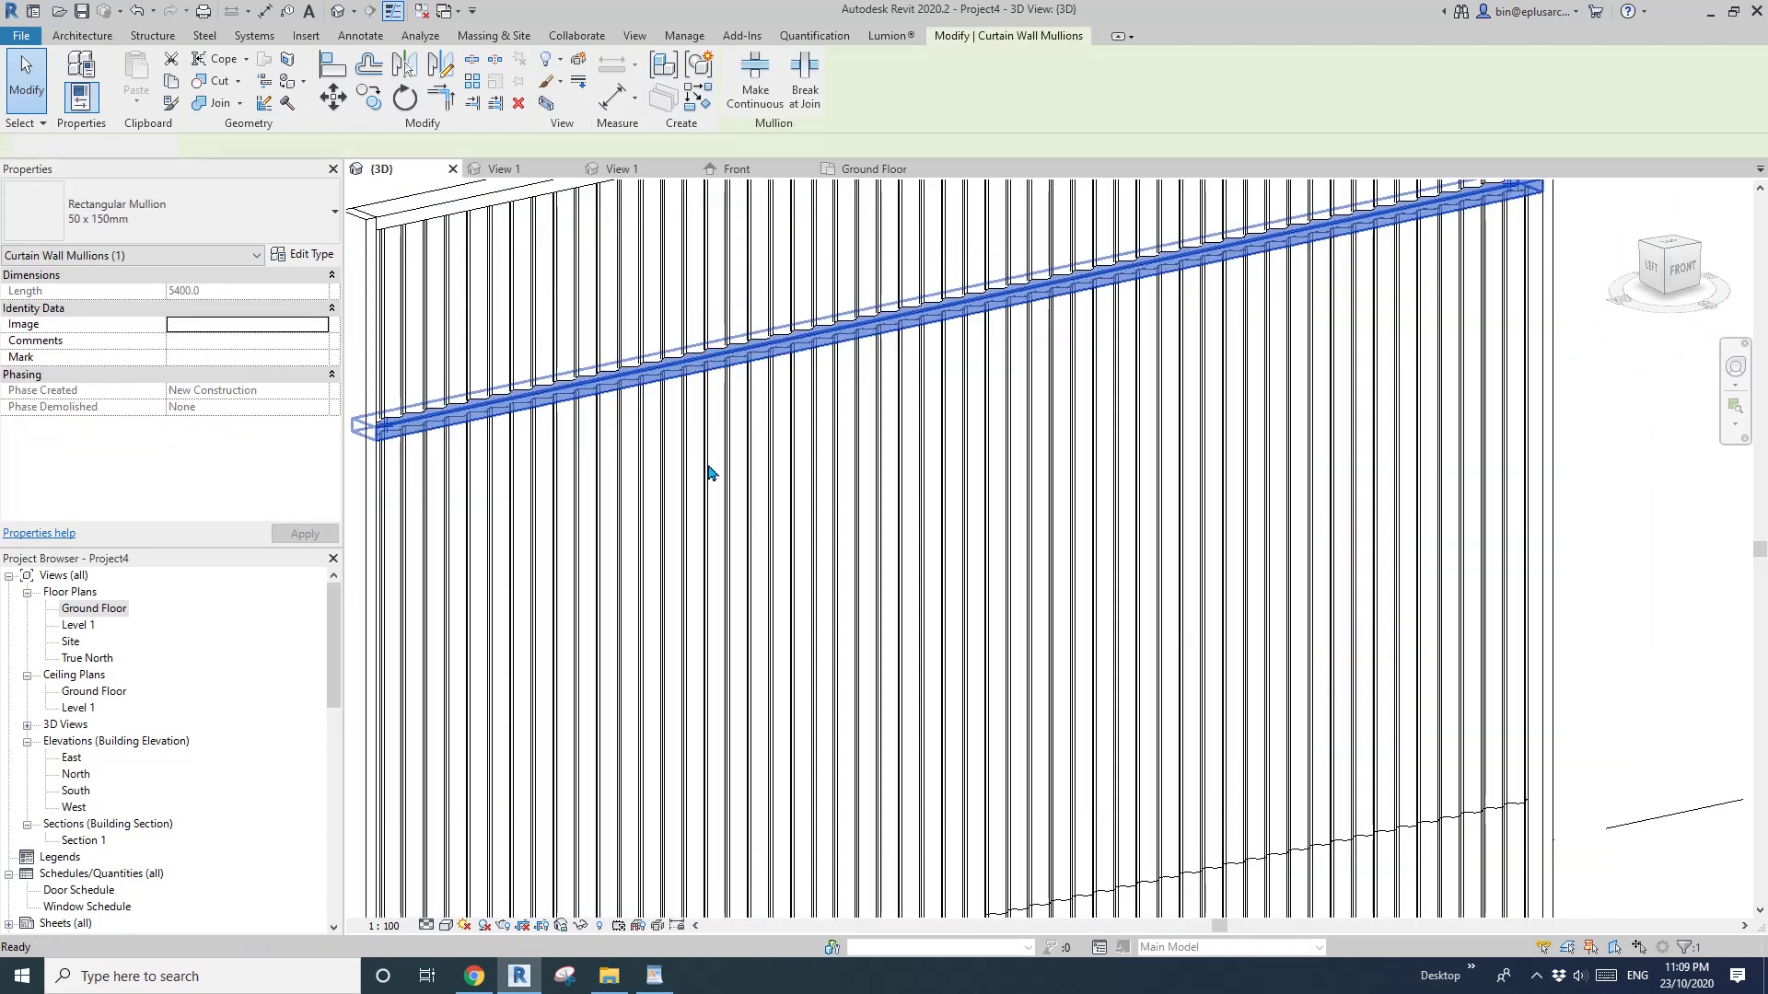
scroll(709, 473, "down", 5)
key("Escape")
left_click(589, 293)
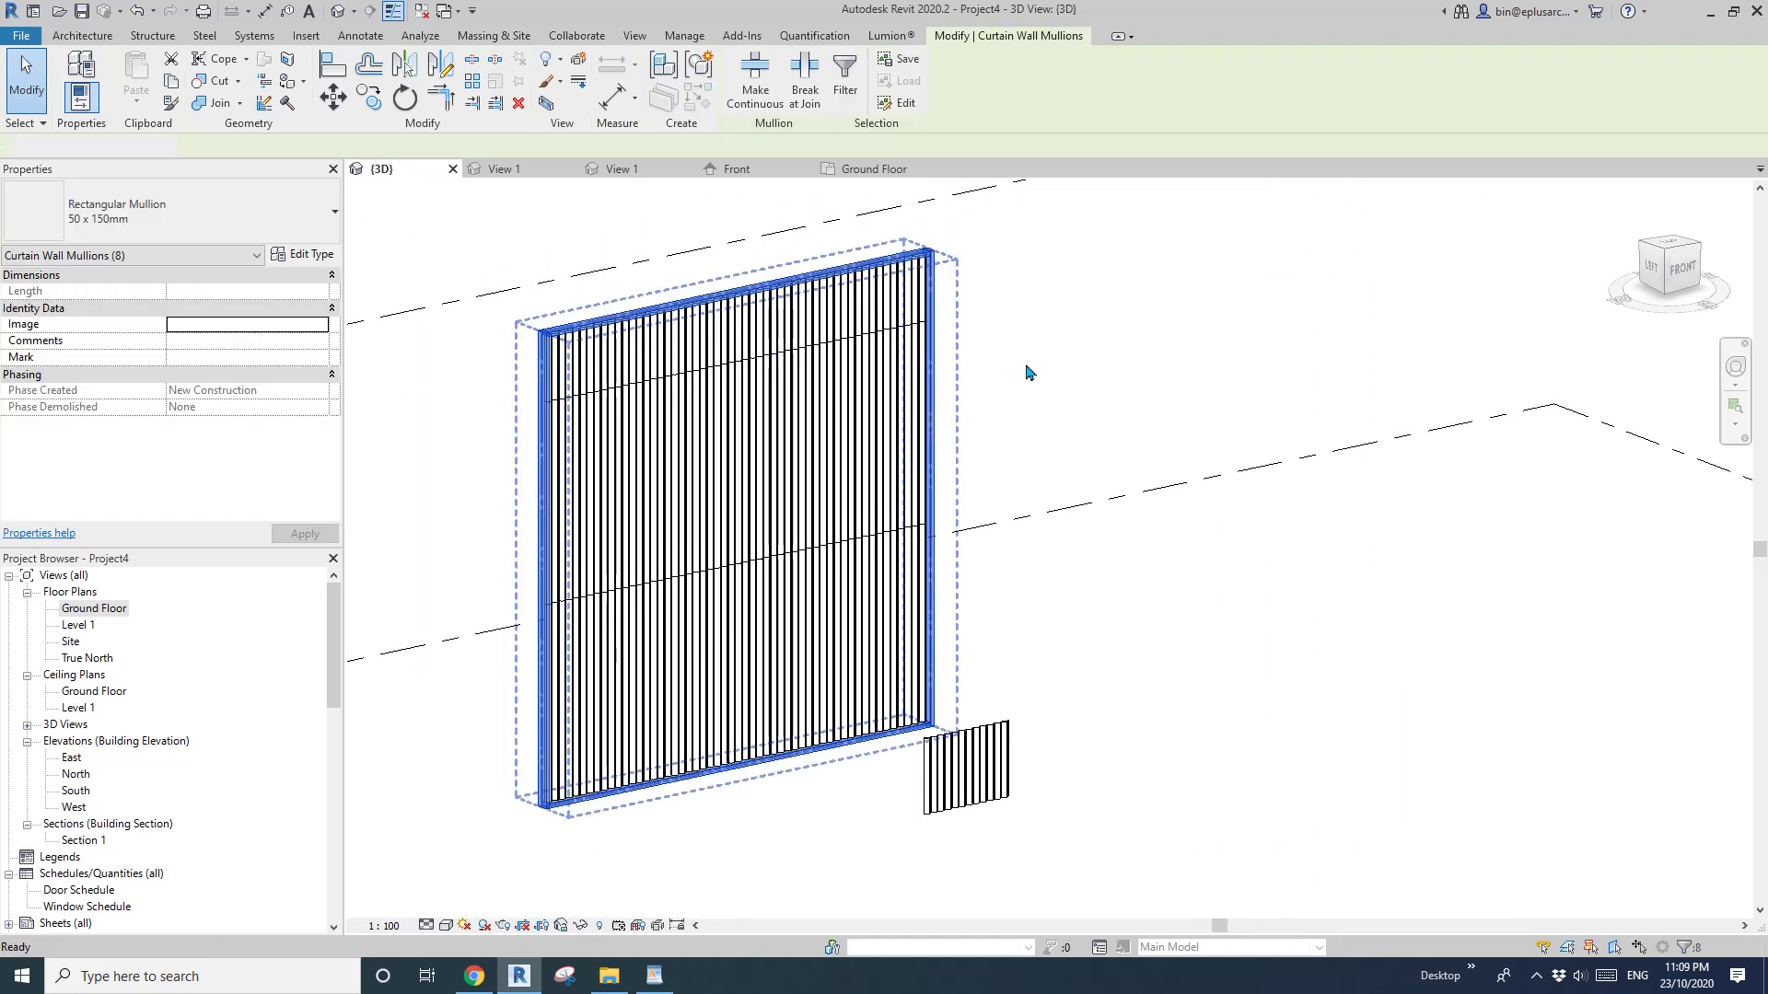
key("Delete")
Examine the corrugated panels of the curtain wall in 3D from different angles.
left_click(829, 374)
middle_click_drag(829, 375, 858, 511, "shift")
middle_click_drag(653, 480, 759, 605, "shift")
scroll(762, 612, "up", 1)
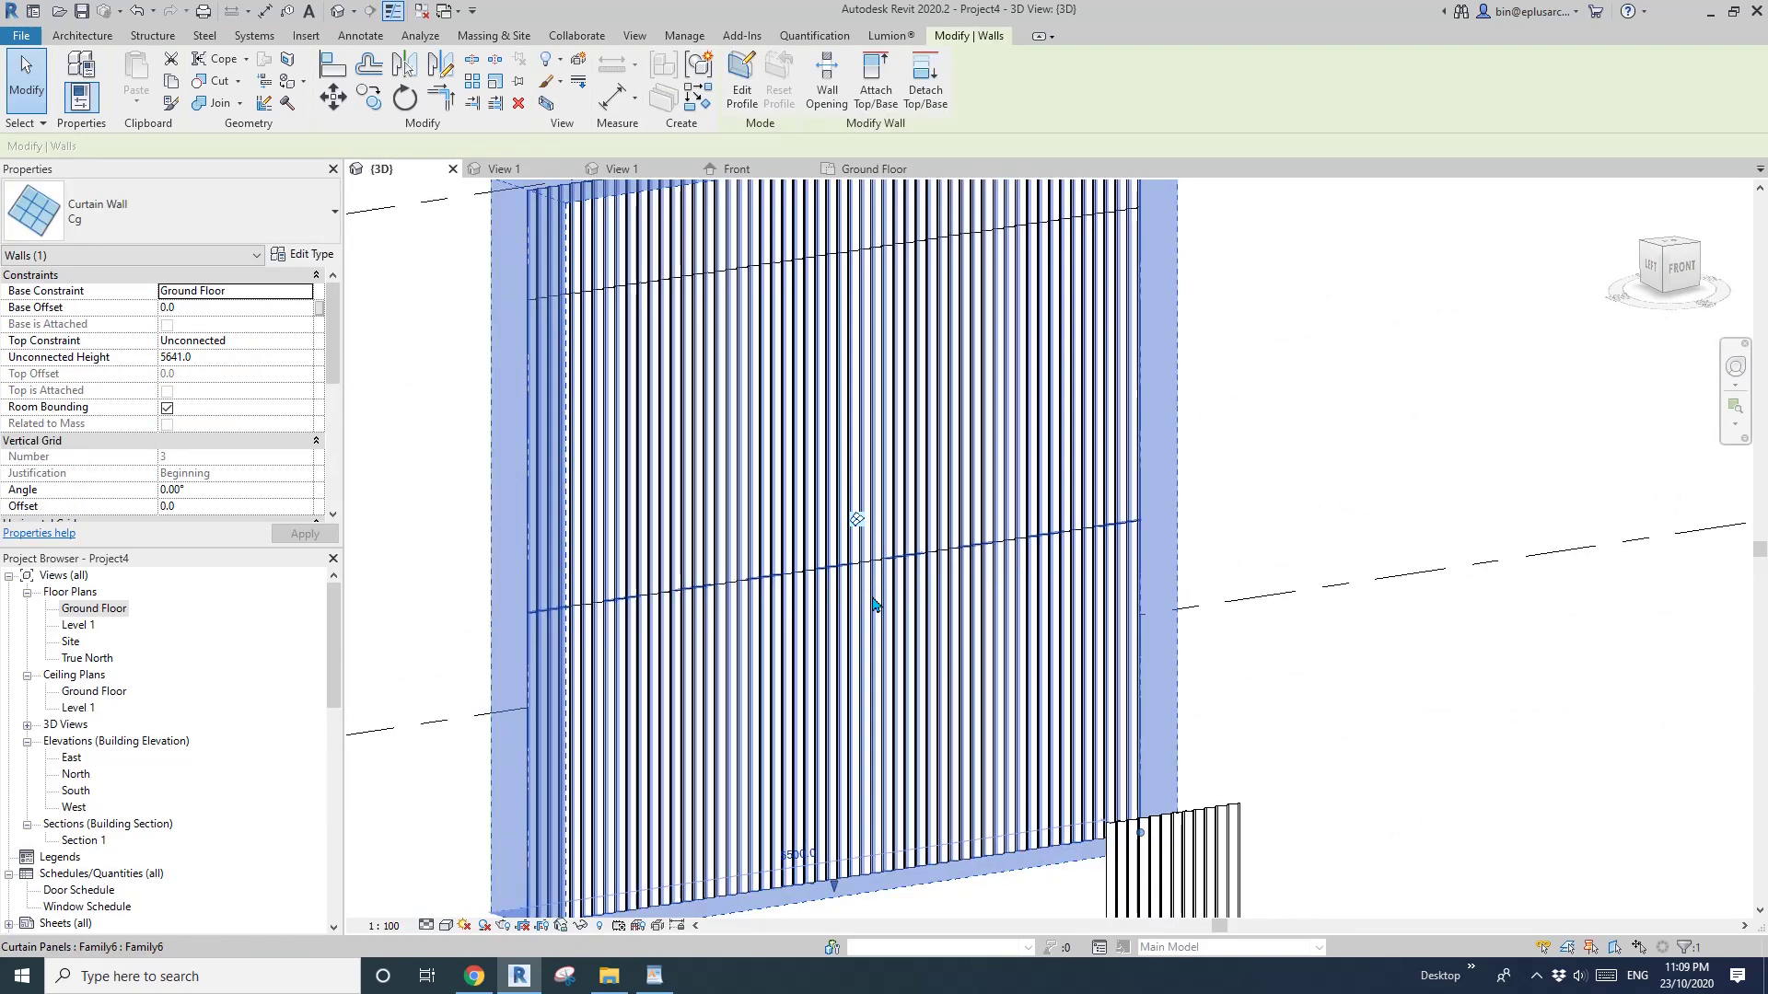
middle_click_drag(969, 552, 971, 437)
key("Escape")
left_click(804, 577)
middle_click_drag(831, 596, 861, 698, "shift")
key("Escape")
scroll(864, 700, "down", 2)
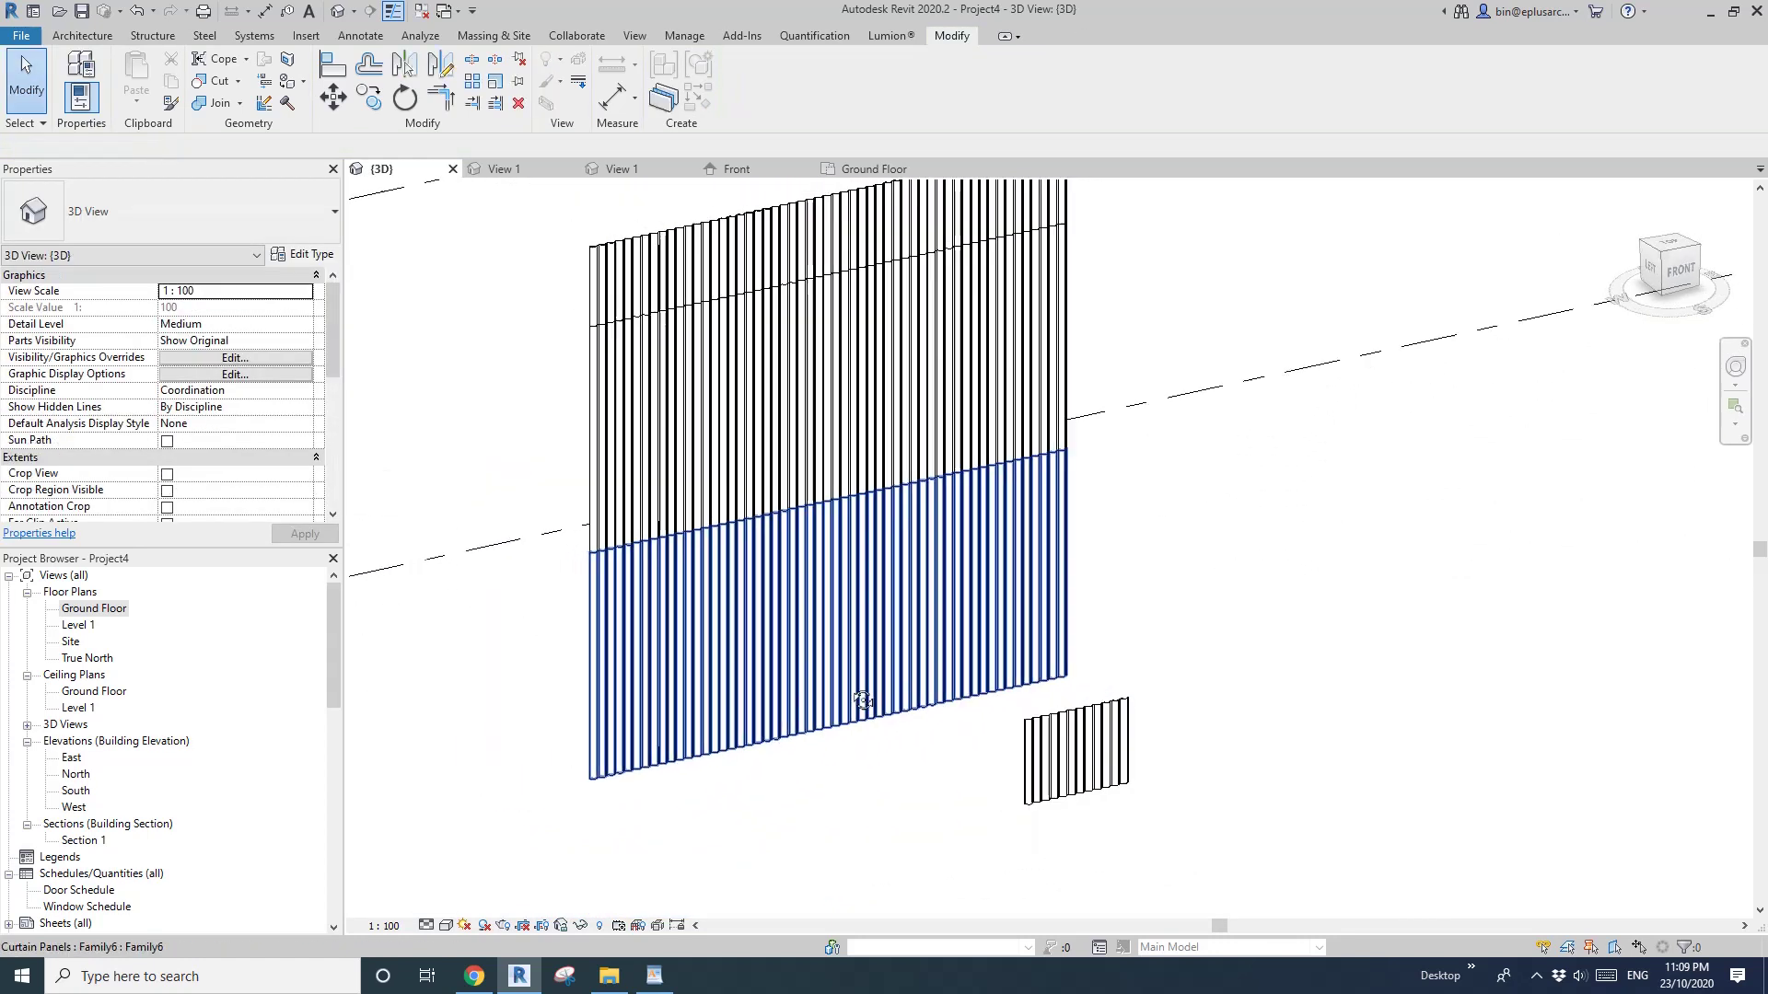
Delete the stand-alone corrugated panel beside the curtain wall.
left_click(1068, 775)
left_click_drag(1122, 753, 1514, 650)
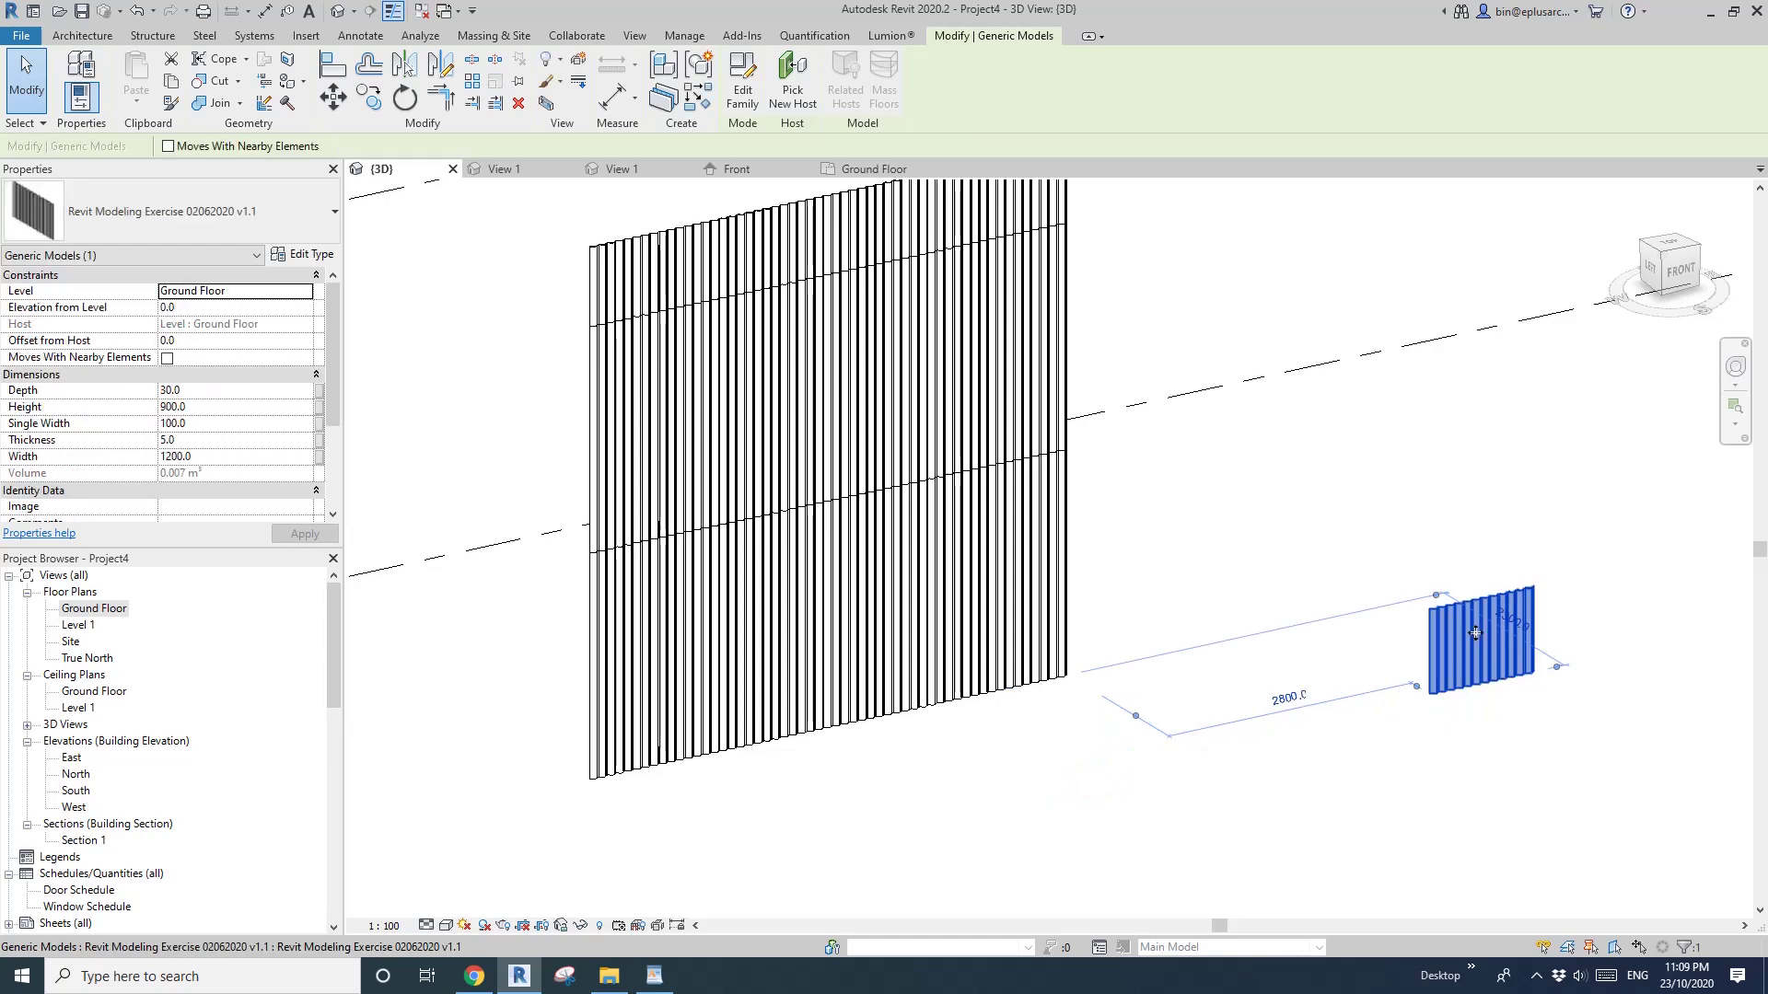
key("Delete")
Add two vertical curtain grid lines across all segments, one 1500 mm from the wall's left edge and another about 1480 mm further right.
left_click(783, 601)
scroll(784, 609, "up", 1)
middle_click_drag(786, 617, 785, 653, "shift")
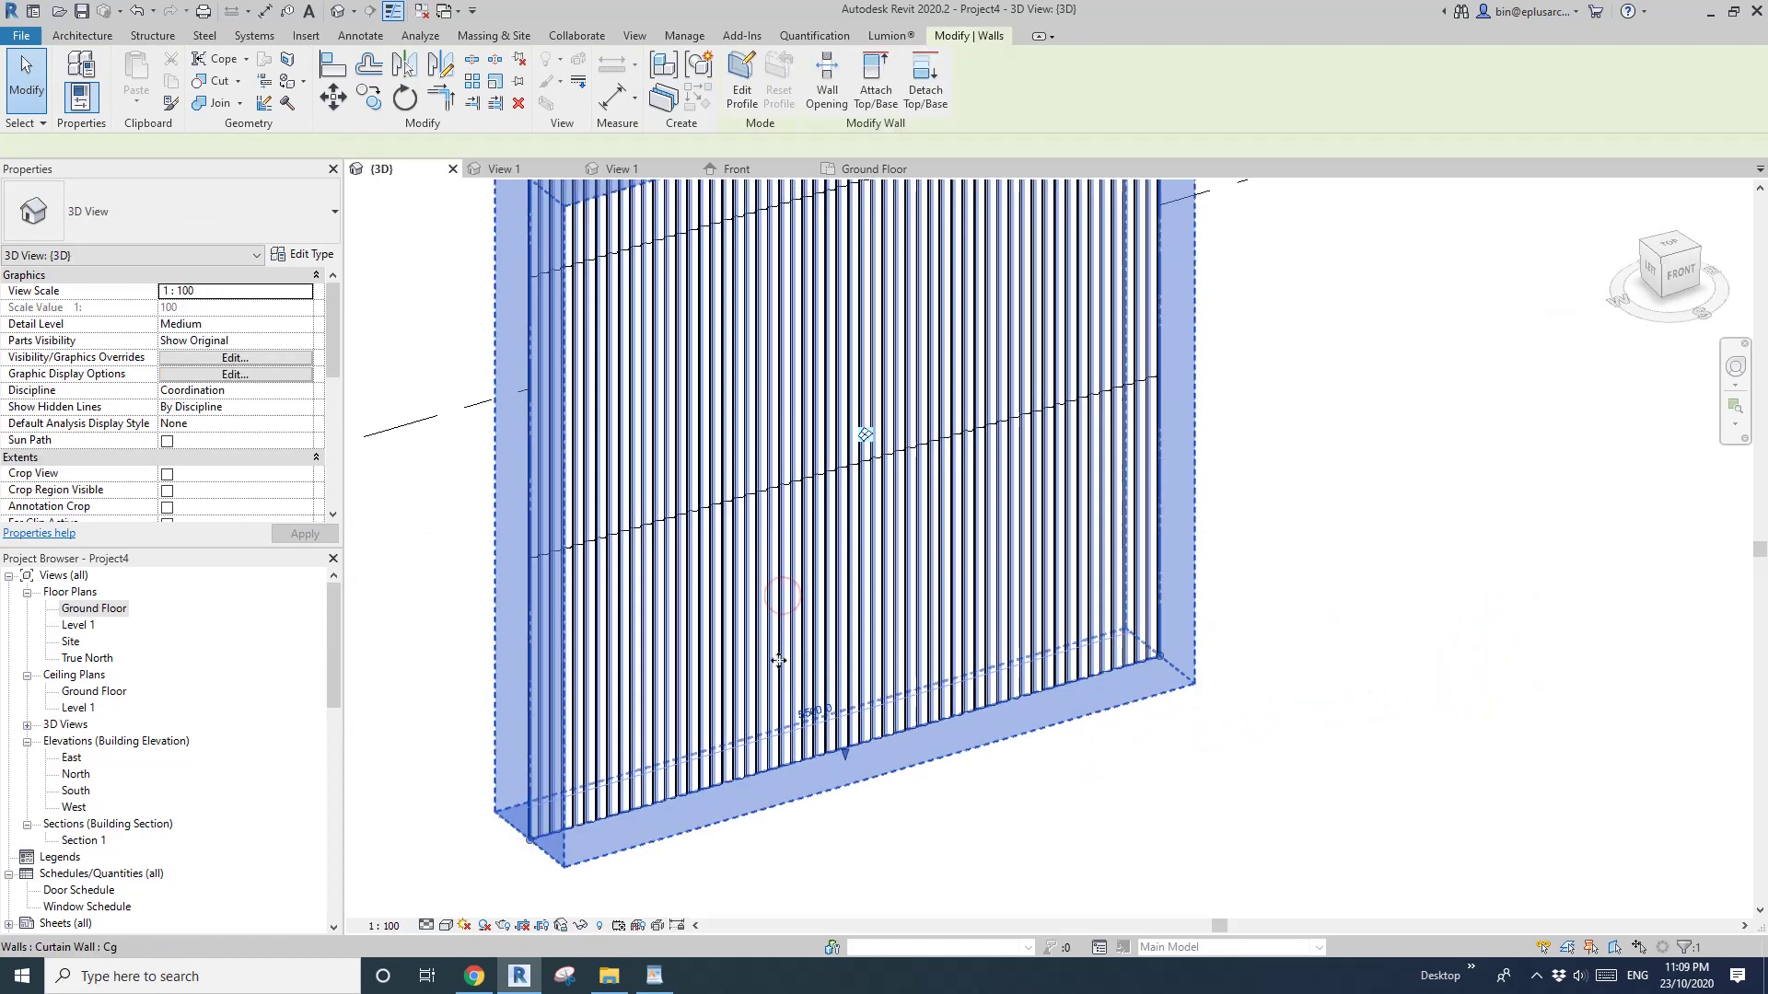
left_click(460, 370)
left_click(94, 38)
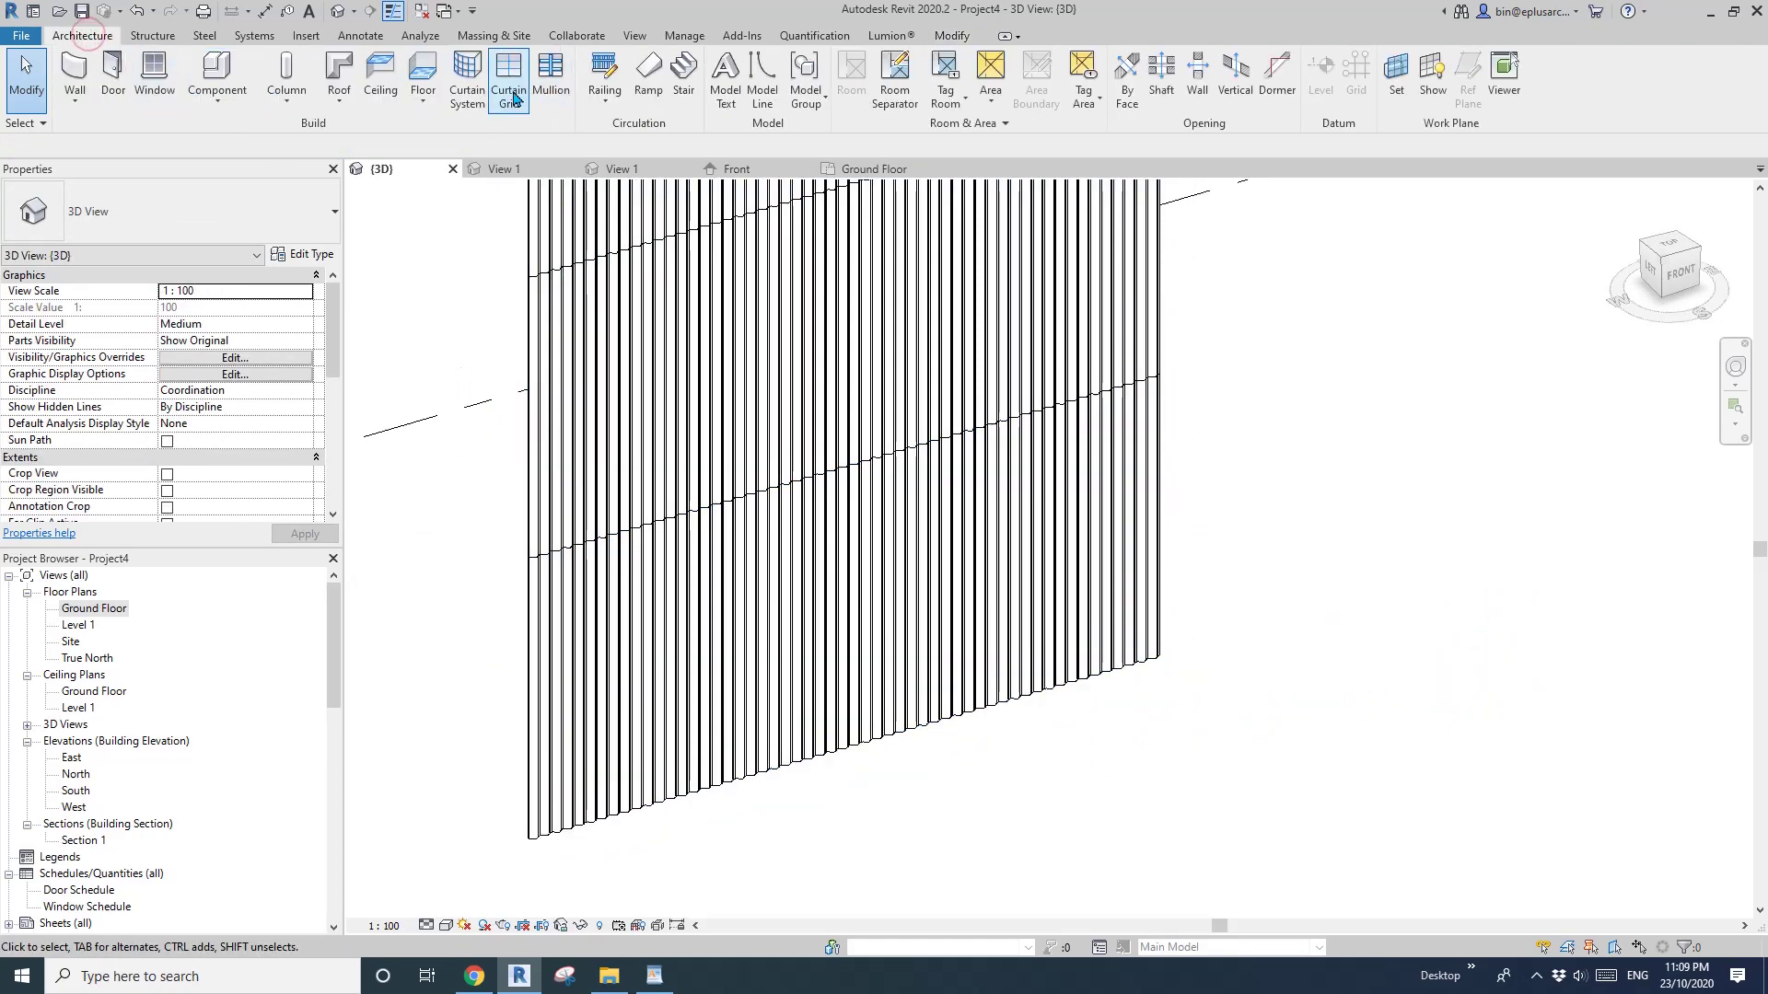
left_click(507, 95)
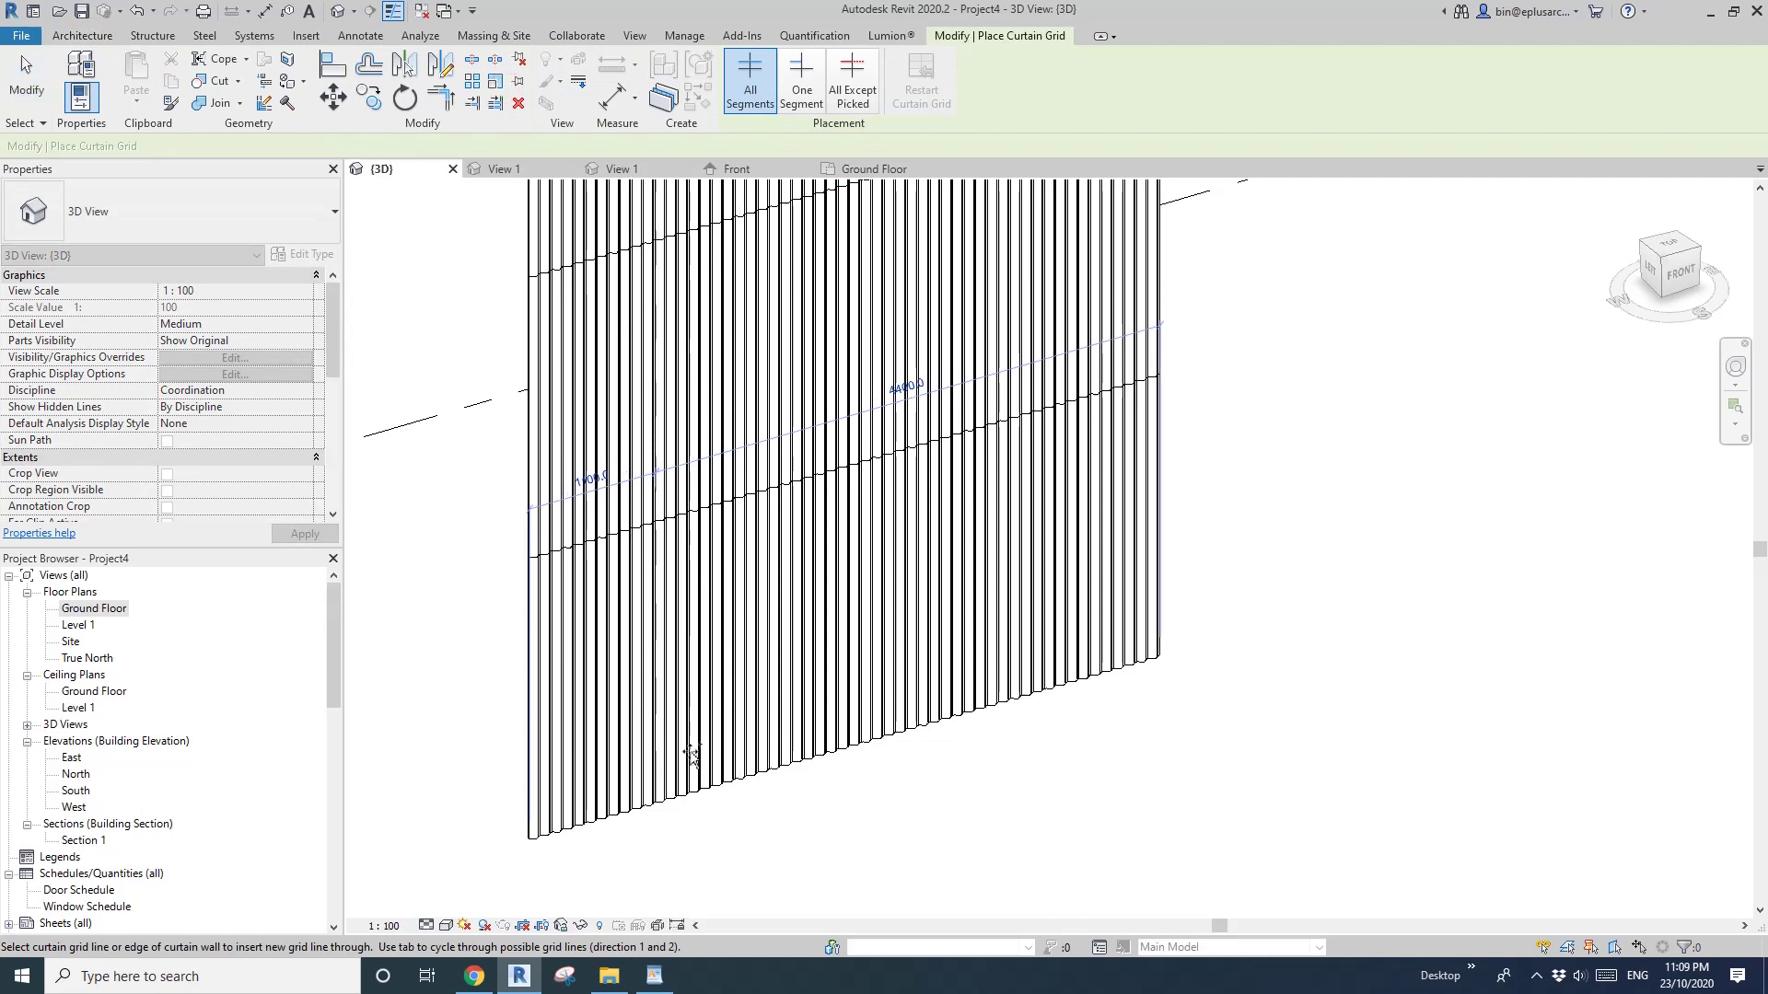
scroll(655, 766, "up", 2)
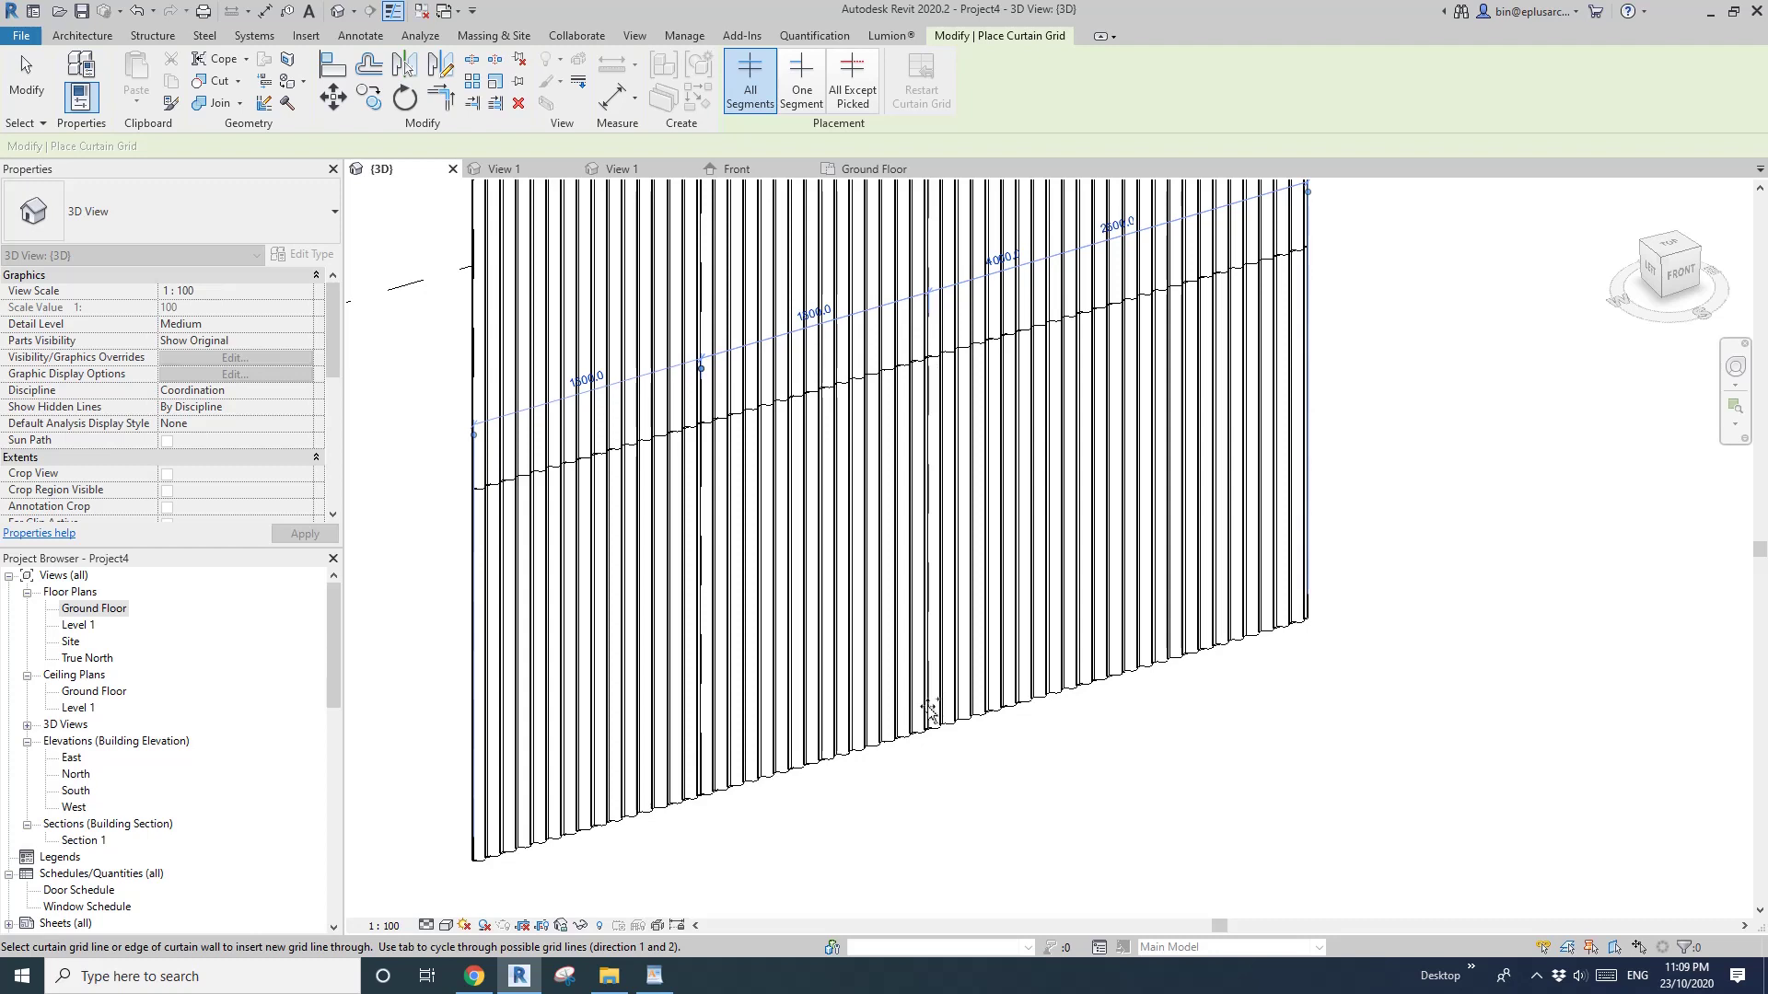
left_click(917, 757)
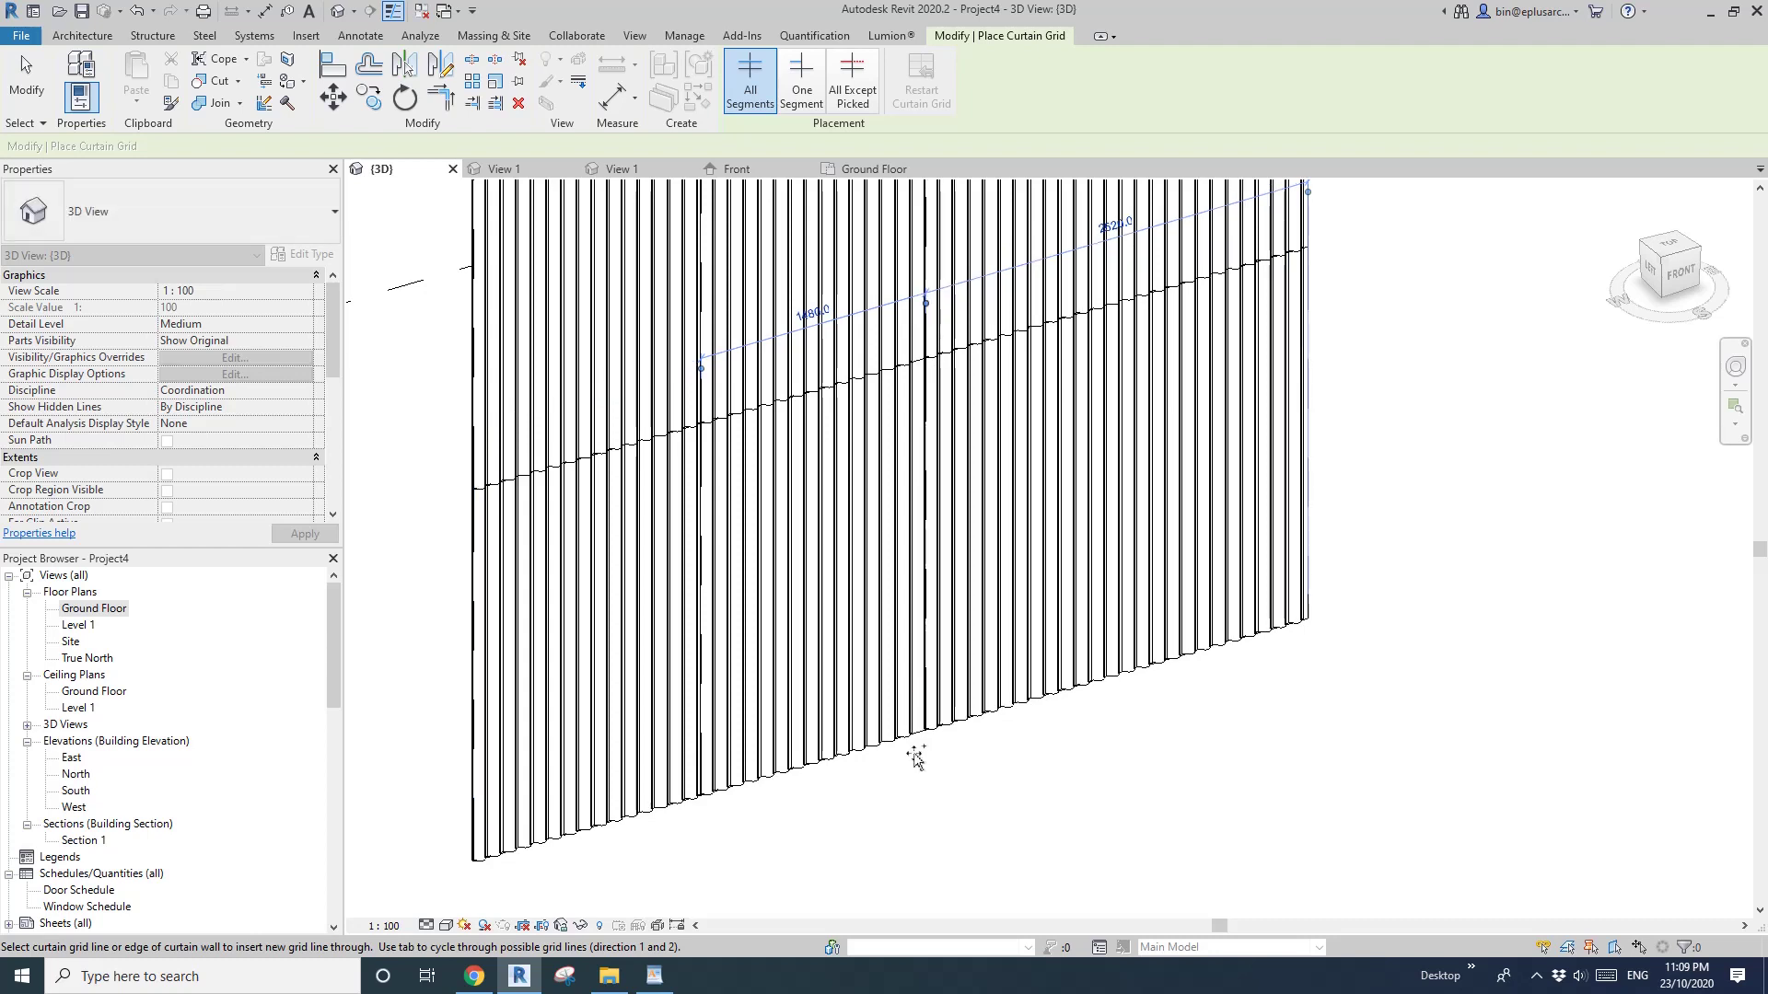
scroll(911, 758, "down", 2)
middle_click_drag(912, 760, 821, 801)
key("Escape")
Examine how the corrugated panels meet at the second vertical grid line along the wall's upper and lower edges.
scroll(771, 635, "down", 3)
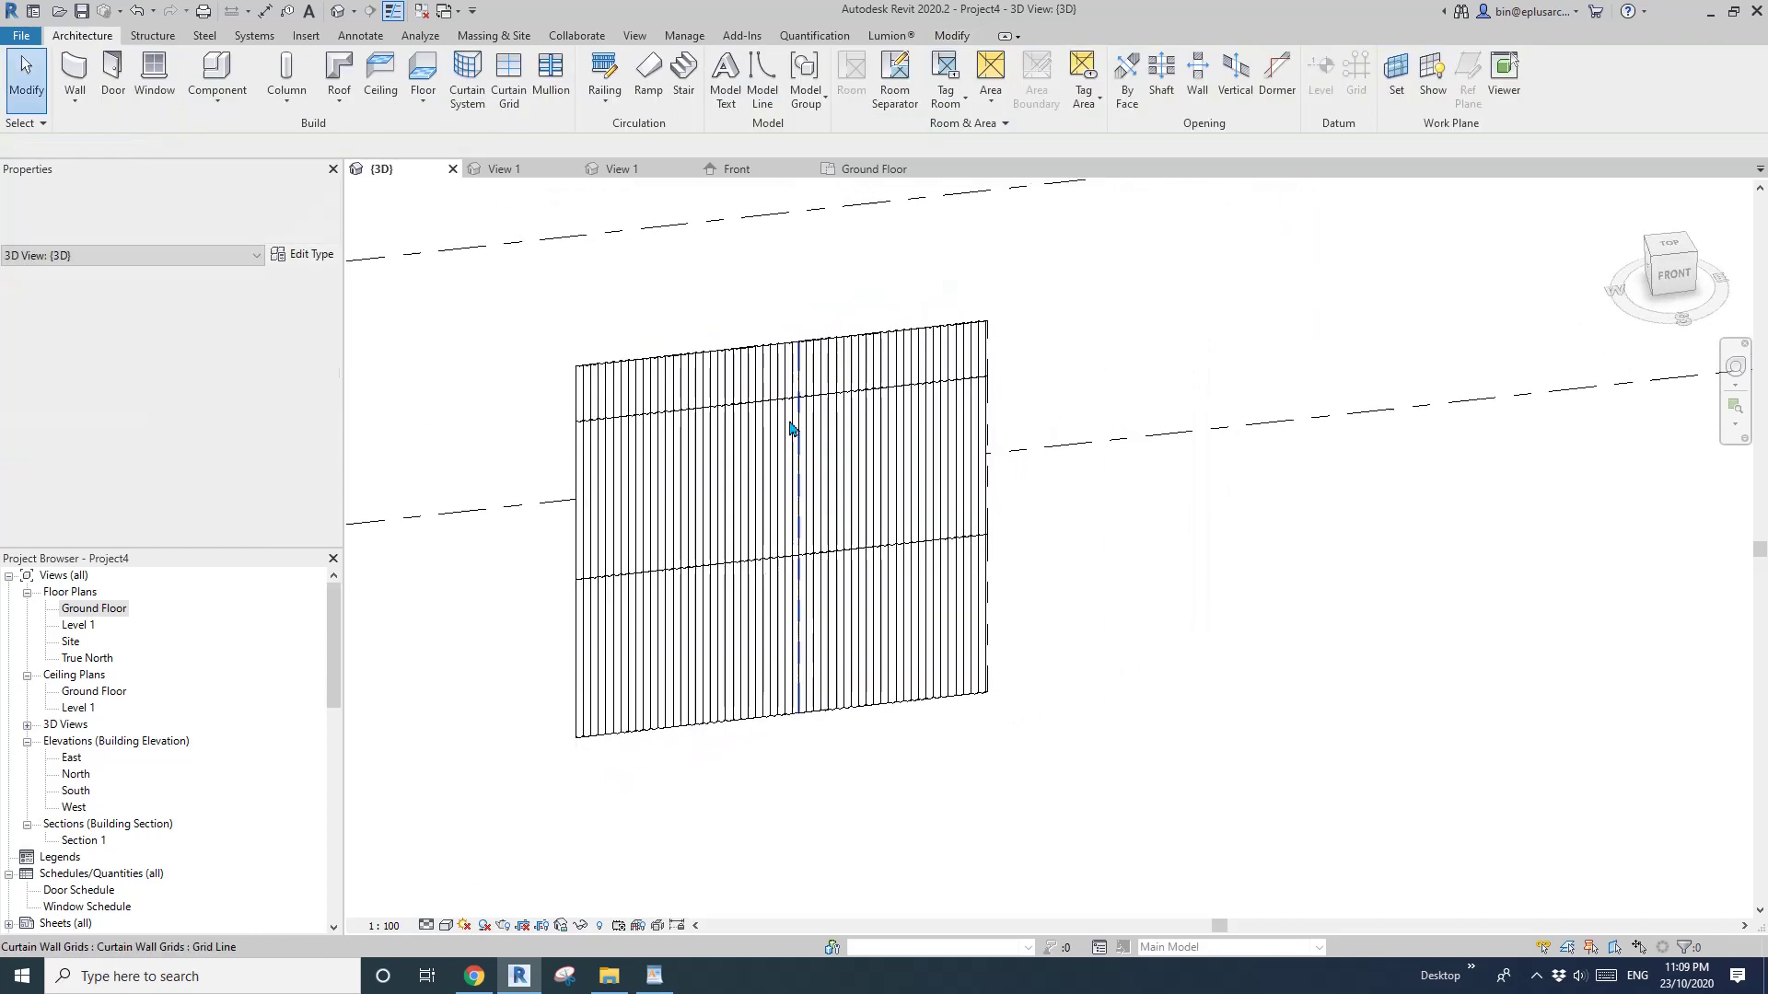
scroll(848, 328, "up", 5)
middle_click_drag(817, 307, 885, 377)
scroll(852, 309, "up", 3)
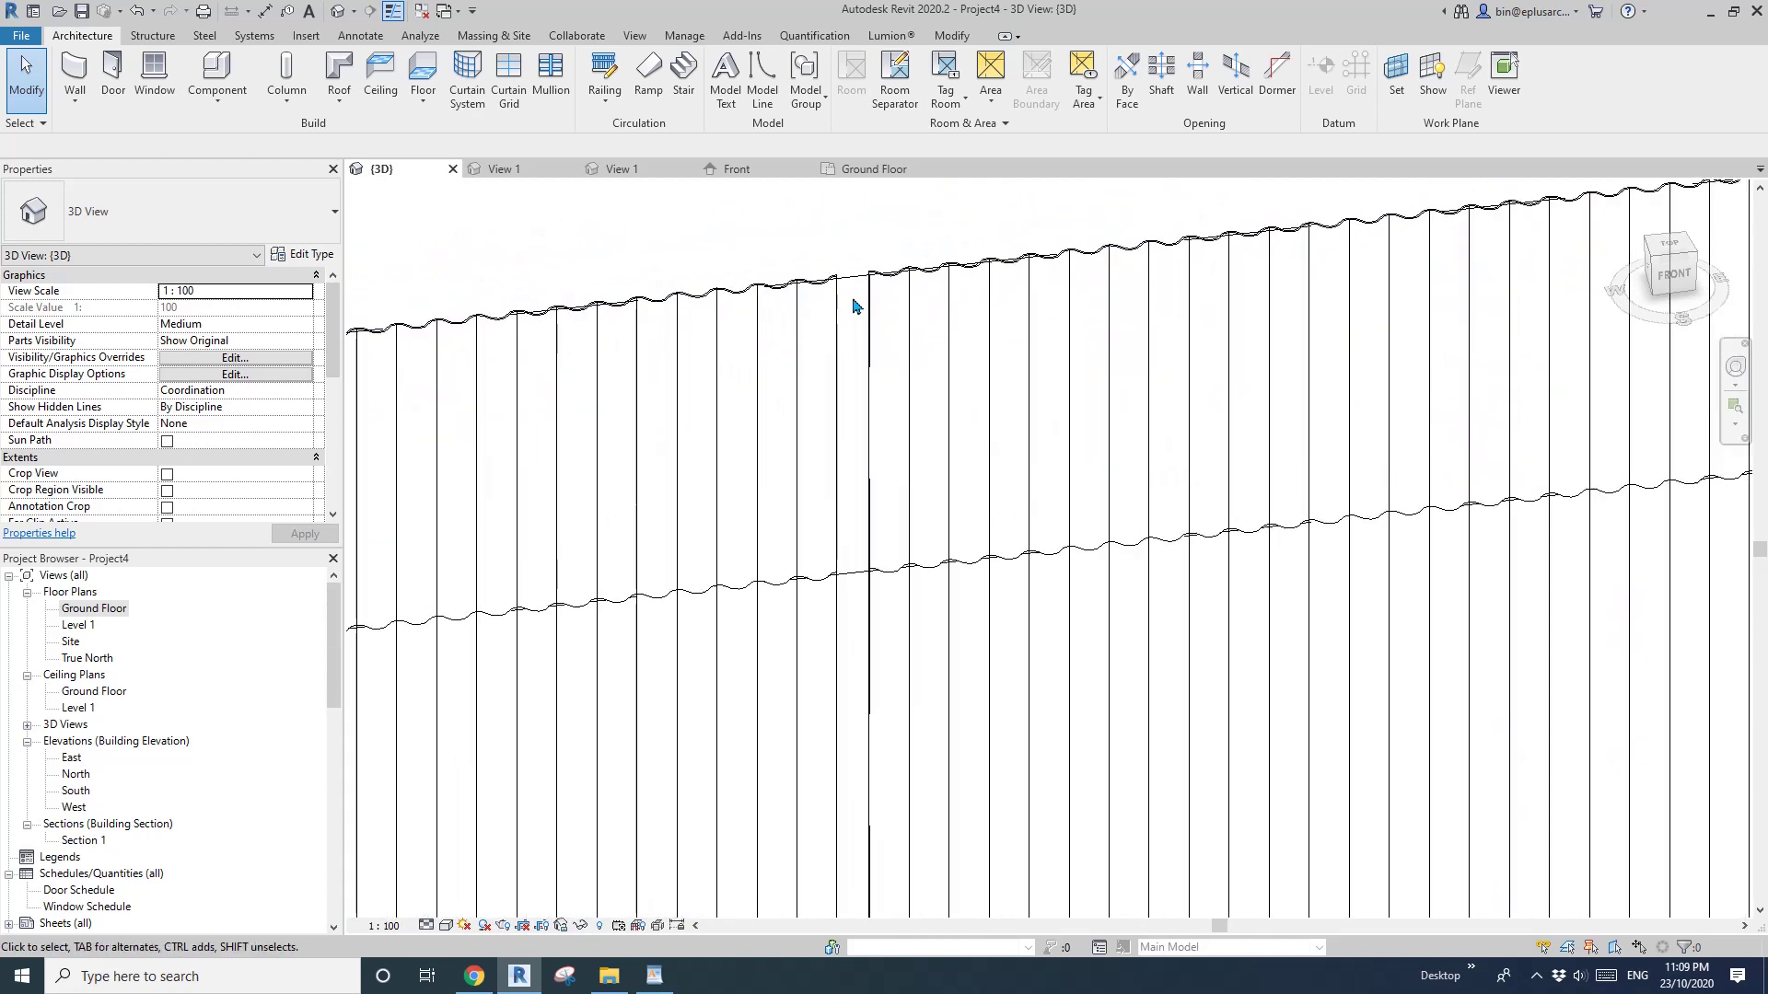
scroll(861, 332, "down", 3)
scroll(888, 400, "down", 4)
middle_click_drag(901, 545, 902, 283)
scroll(902, 283, "up", 4)
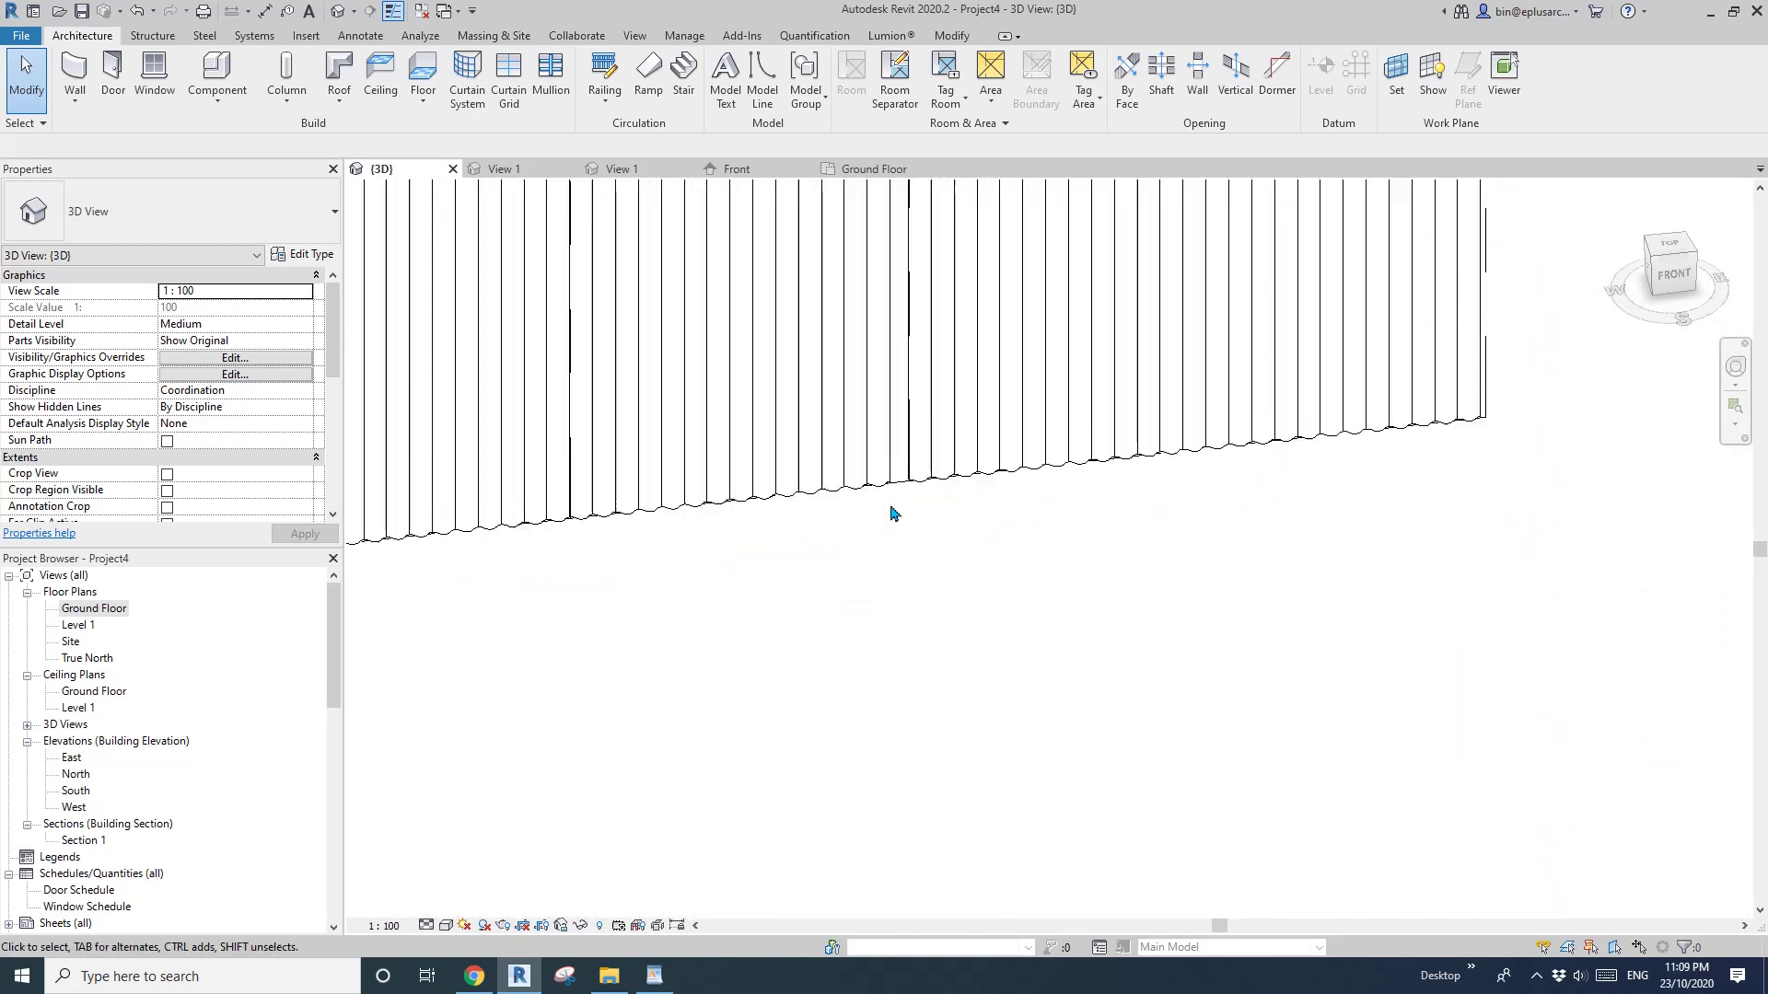
Set the distance between the two vertical curtain grid lines to 1500 mm.
left_click(912, 435)
middle_click_drag(841, 410, 829, 752)
scroll(848, 603, "down", 2)
scroll(755, 427, "up", 3)
left_click(753, 388)
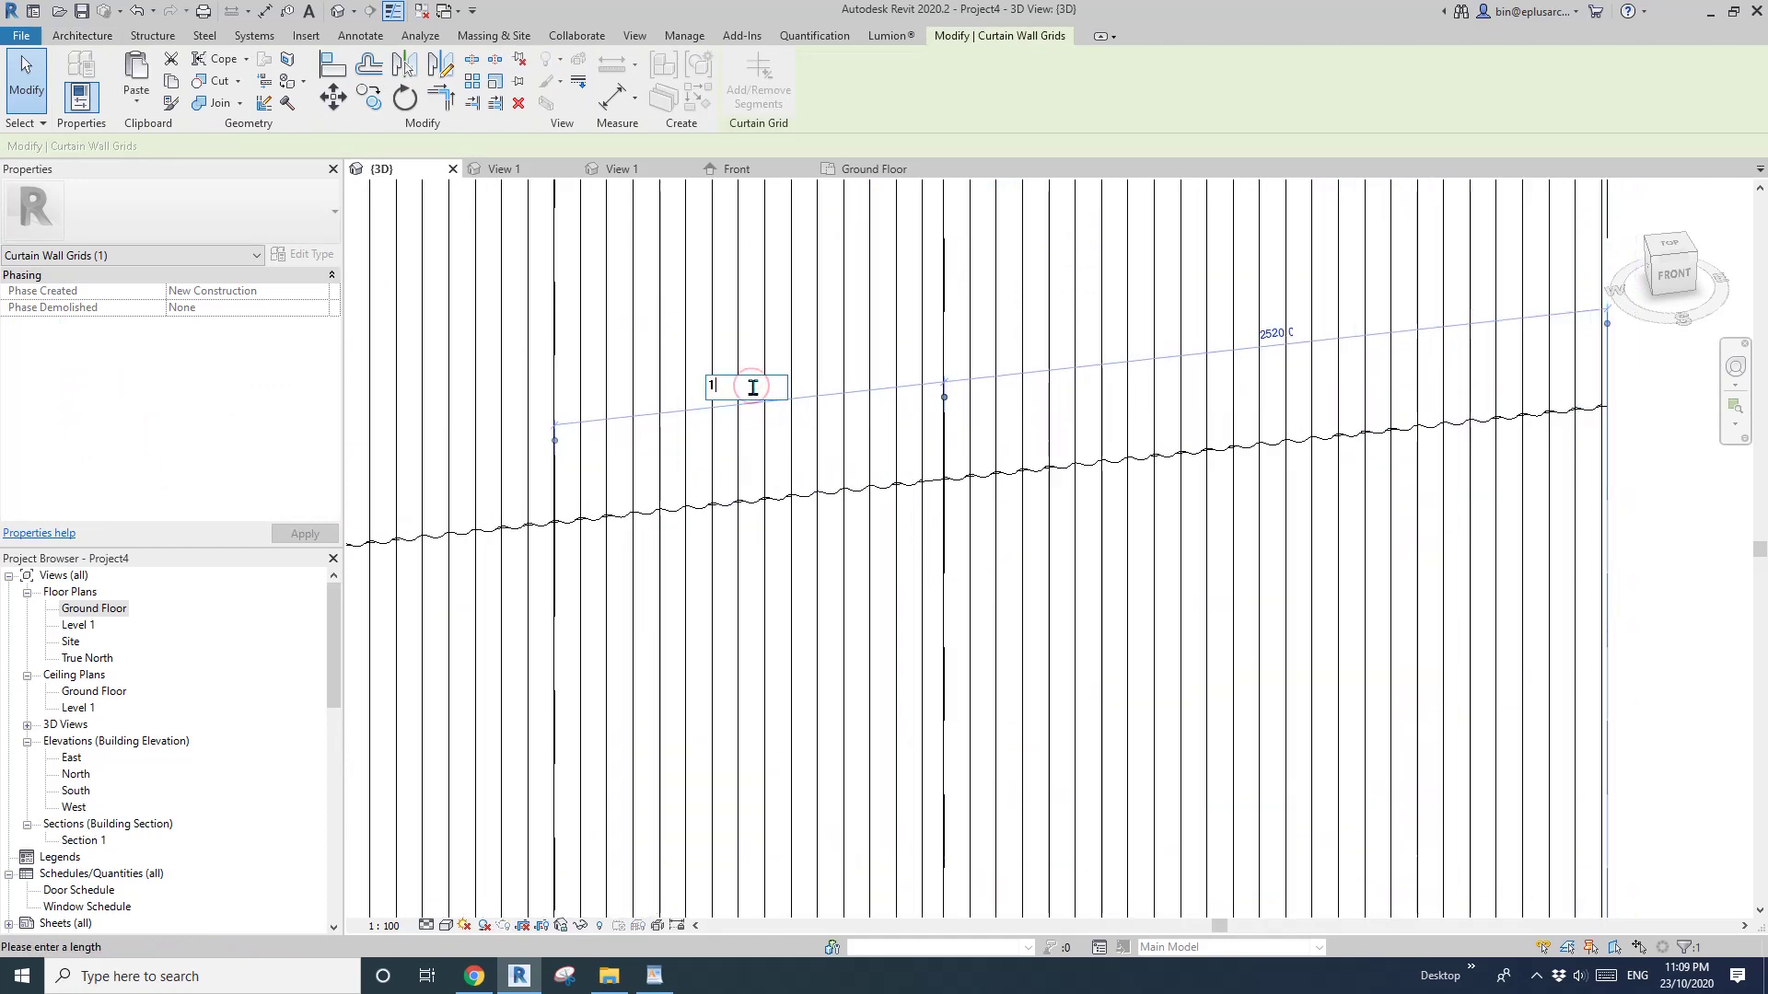
key("Return")
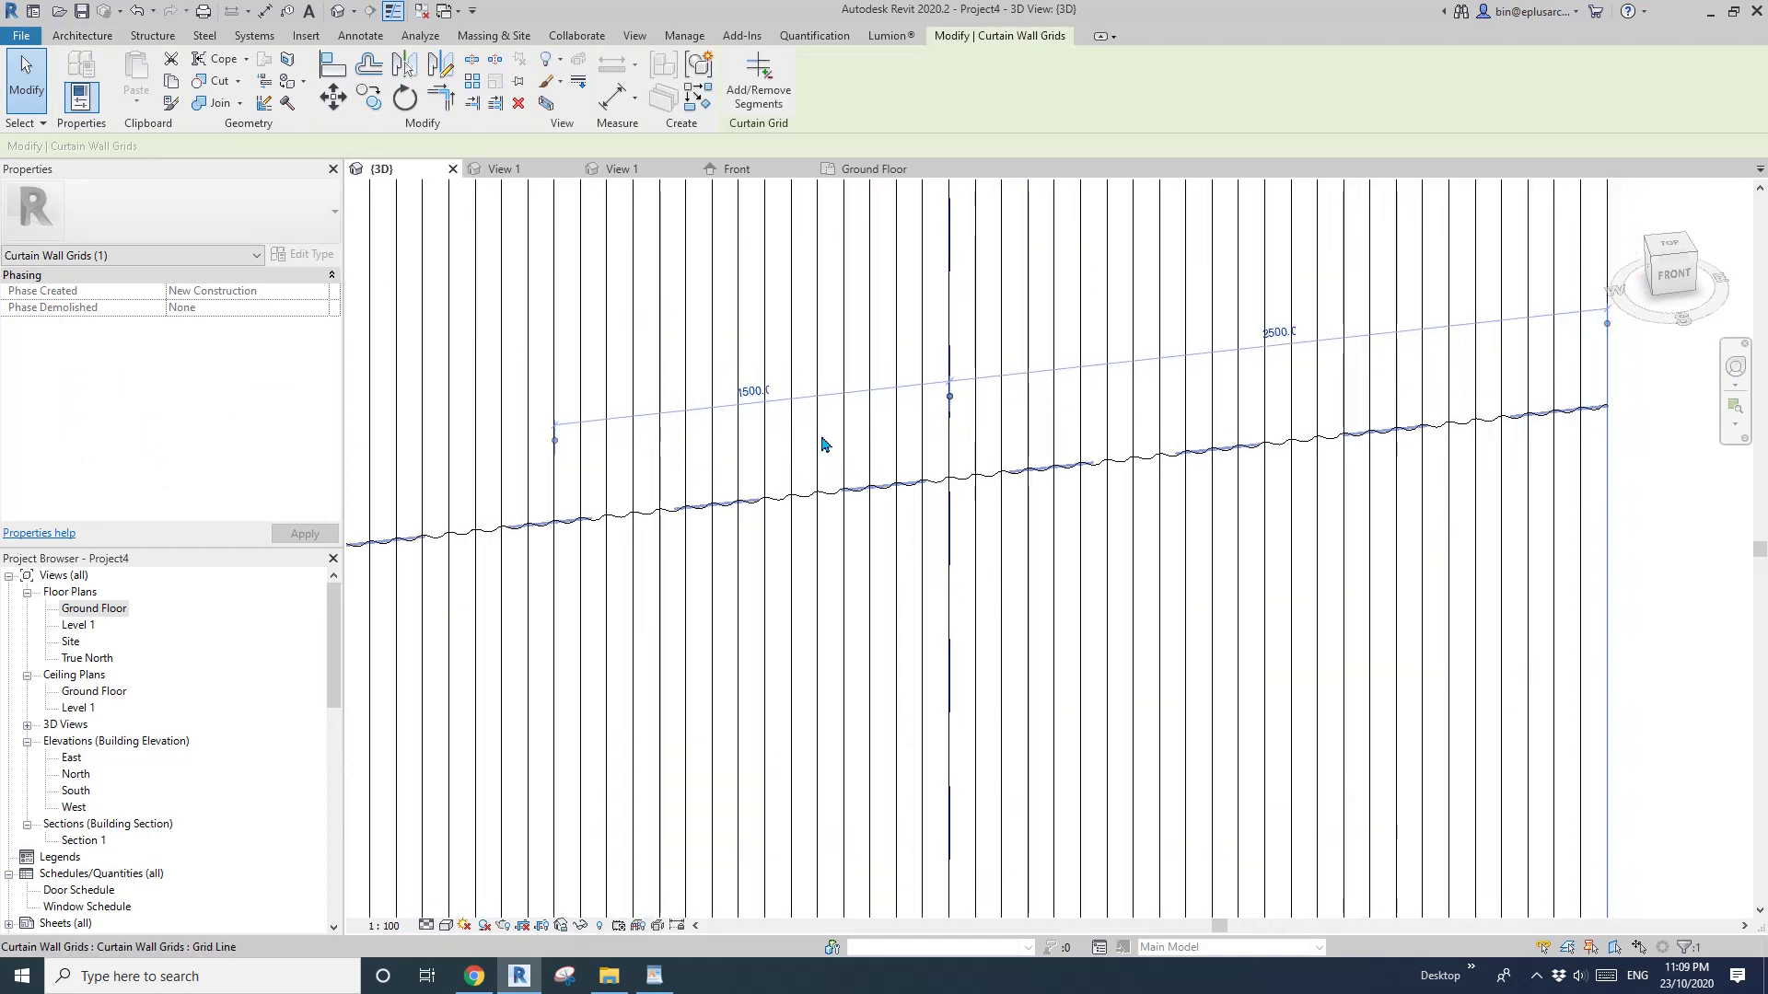
Select the corrugated panel between the two vertical grid lines in the lower row to check its dimensions.
scroll(869, 506, "down", 3)
key("Escape")
left_click(794, 683)
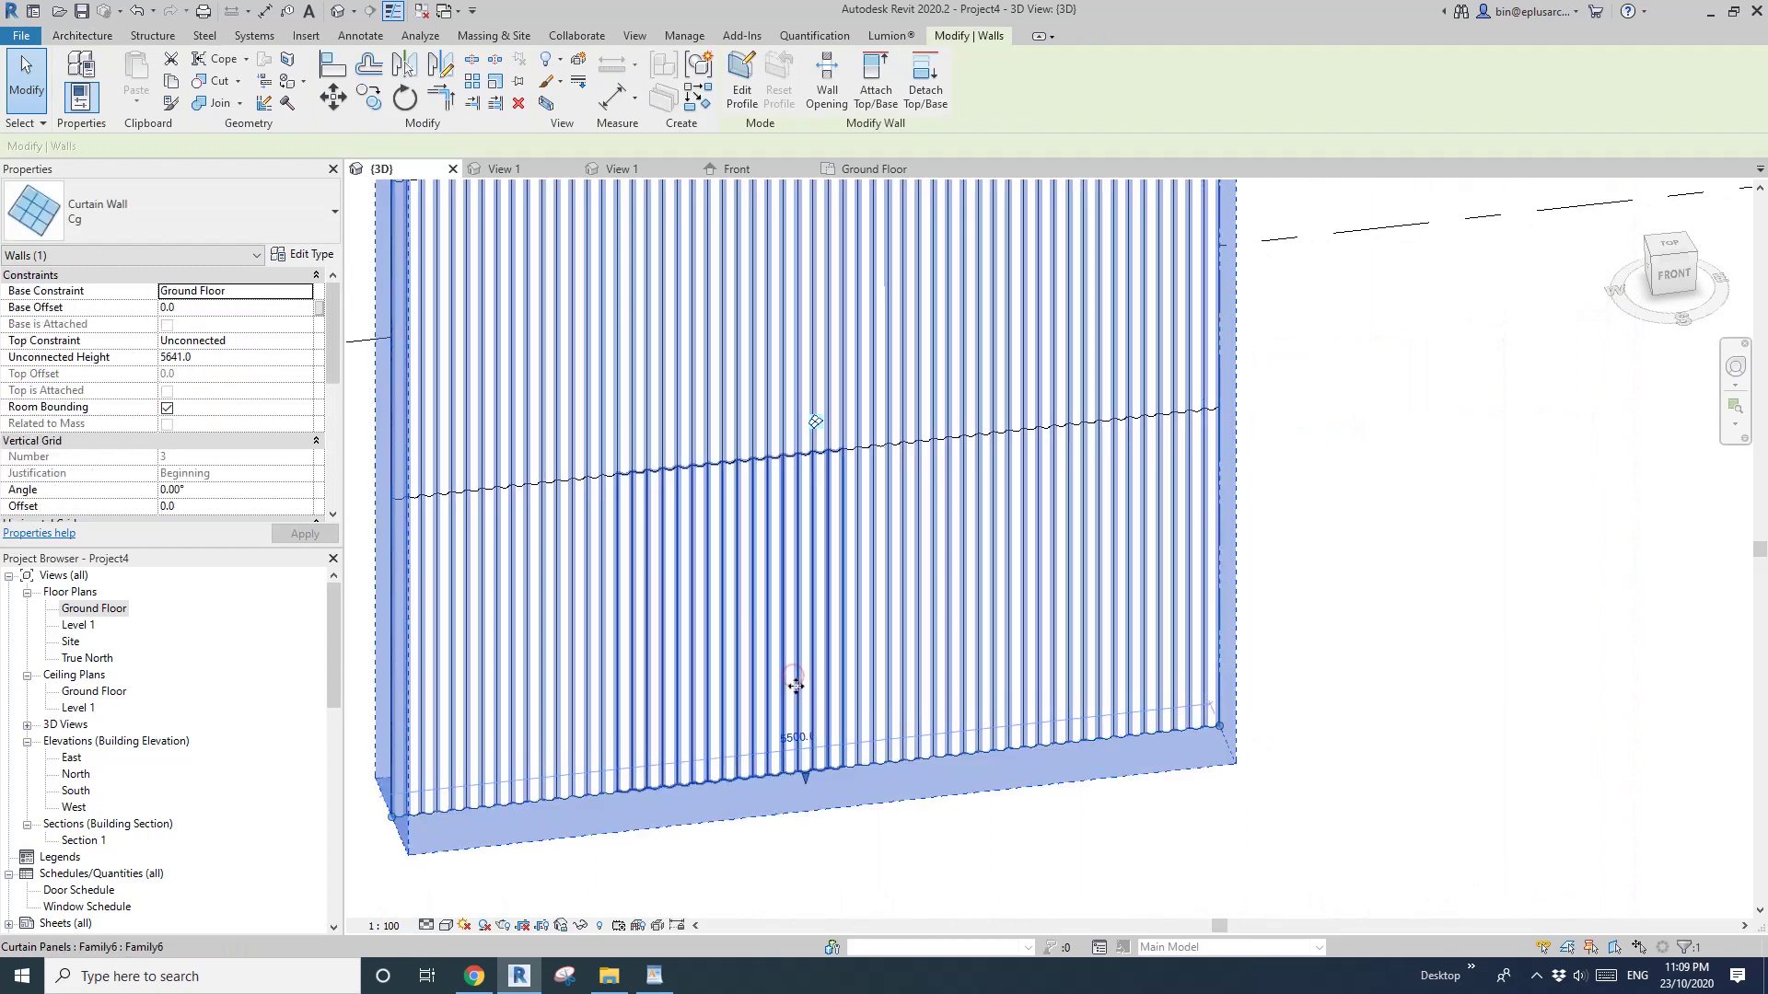
left_click(742, 580)
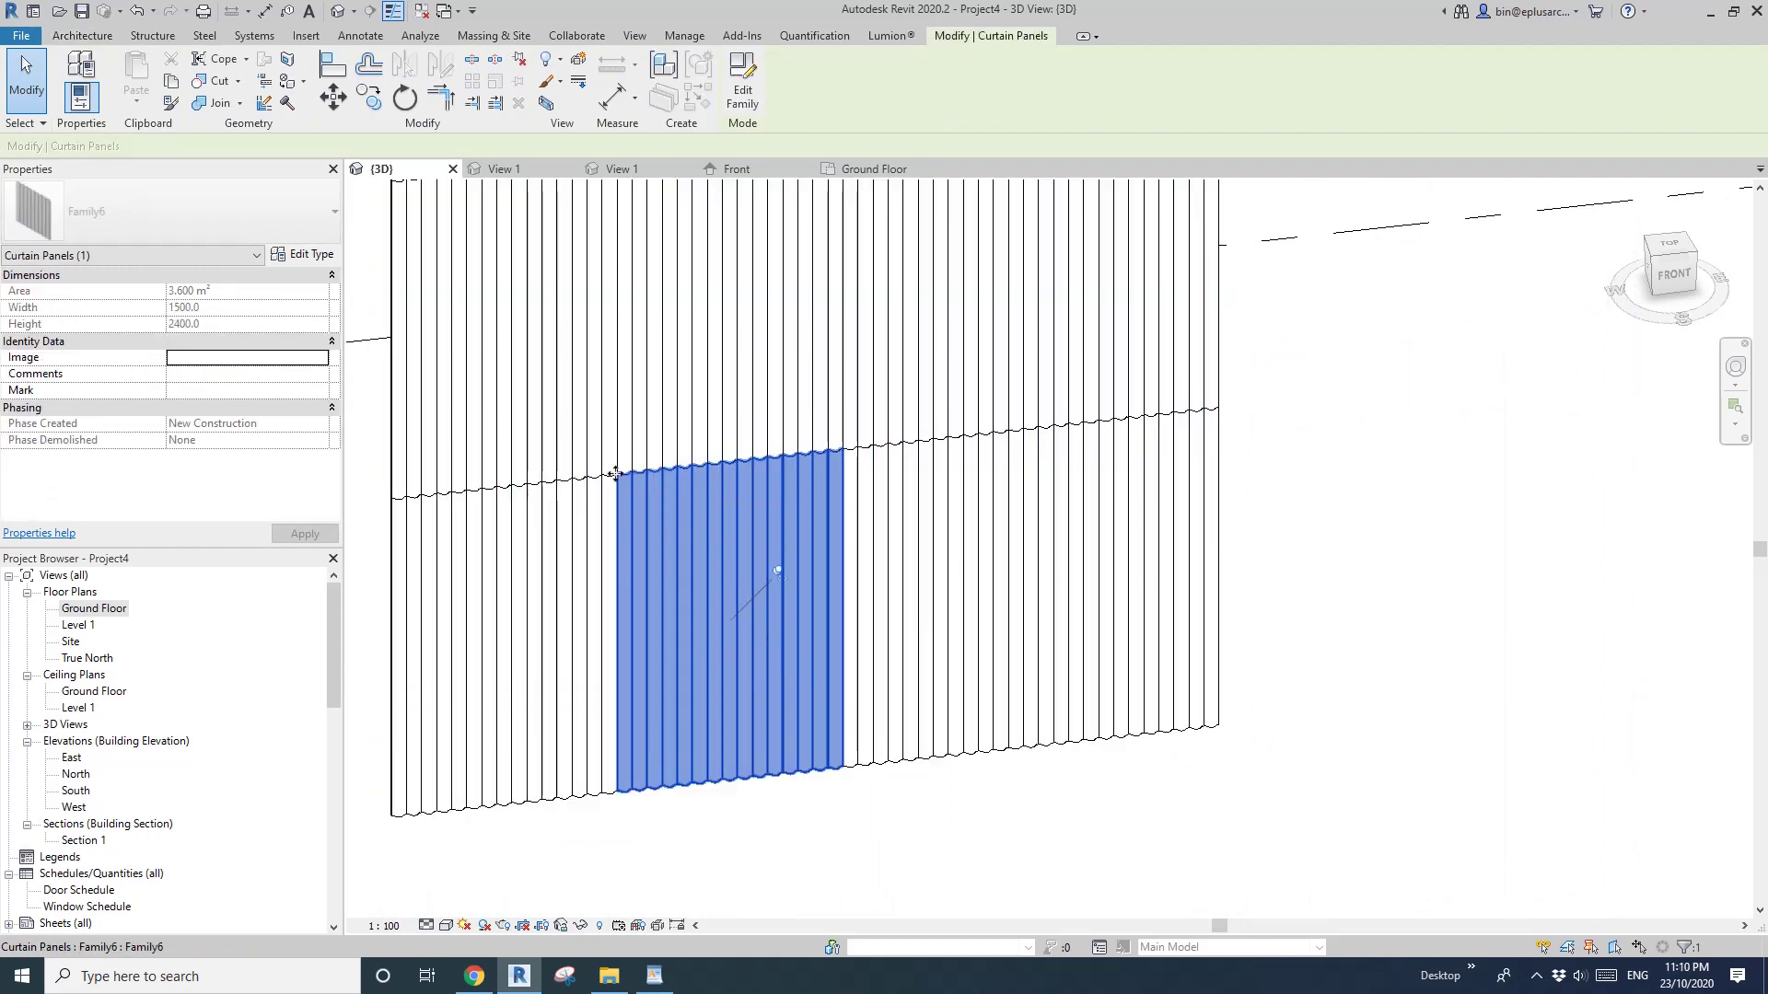
middle_click_drag(637, 479, 744, 516)
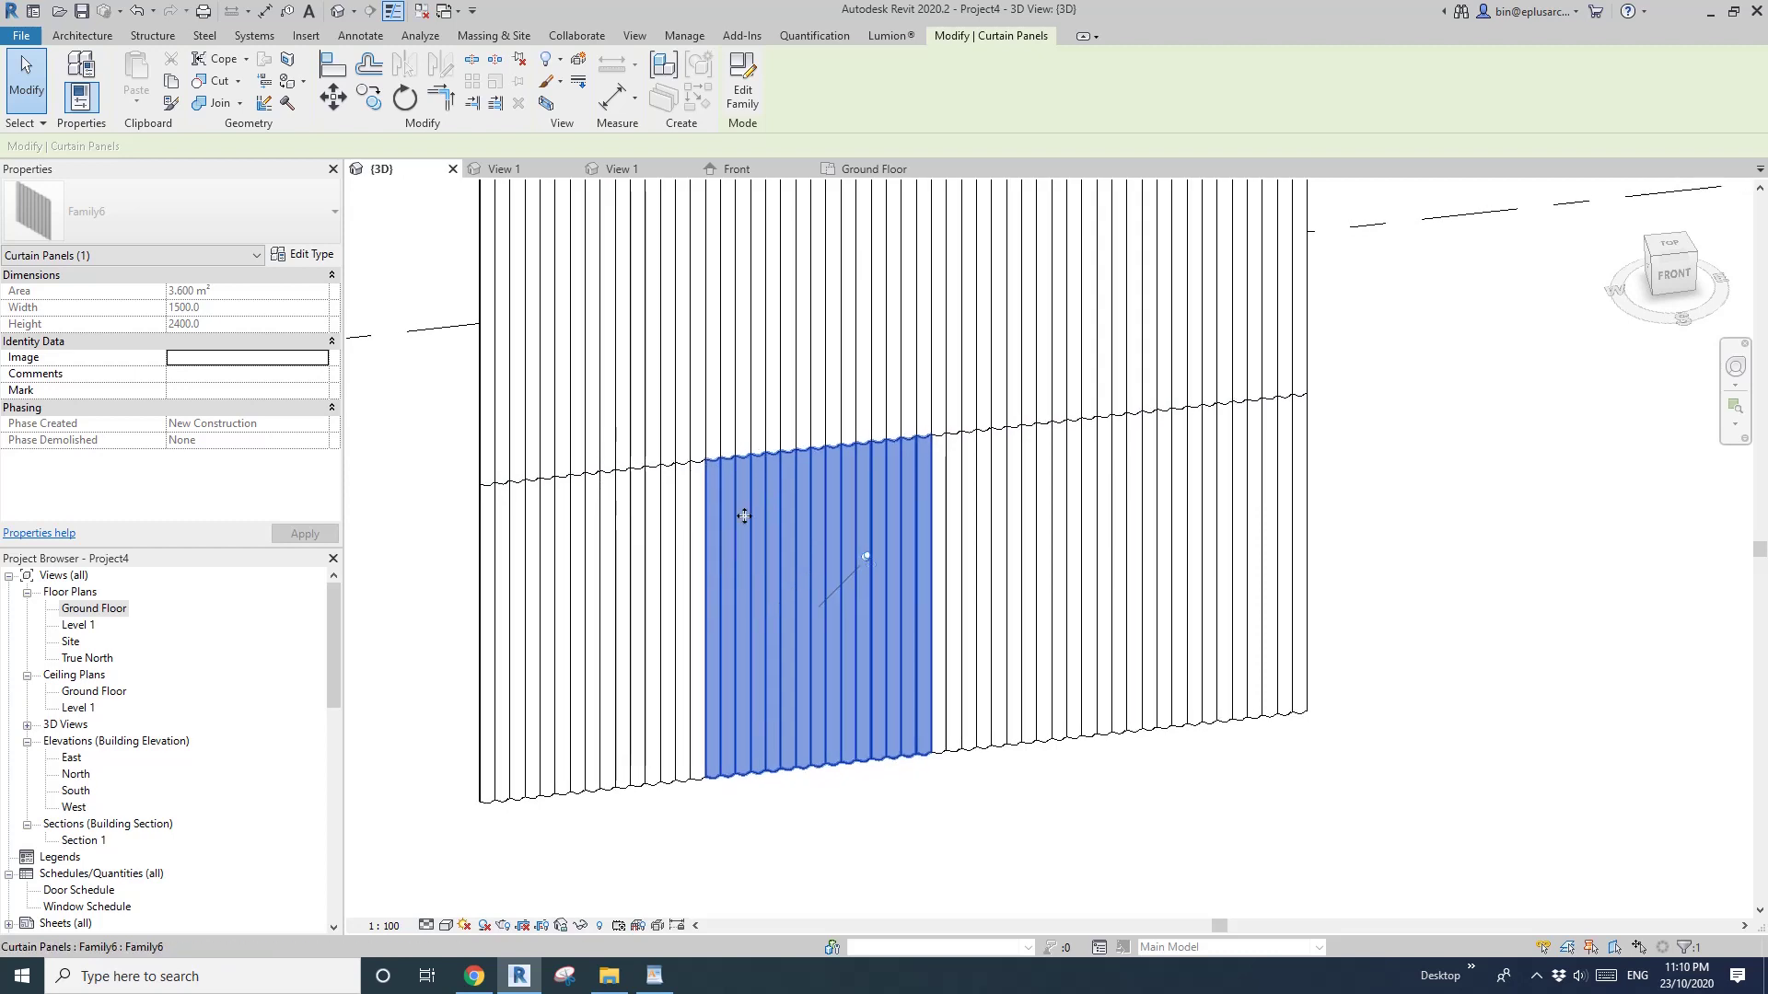
key("Escape")
Set the distance between the two vertical curtain grid lines to 1400 mm.
scroll(848, 671, "down", 3)
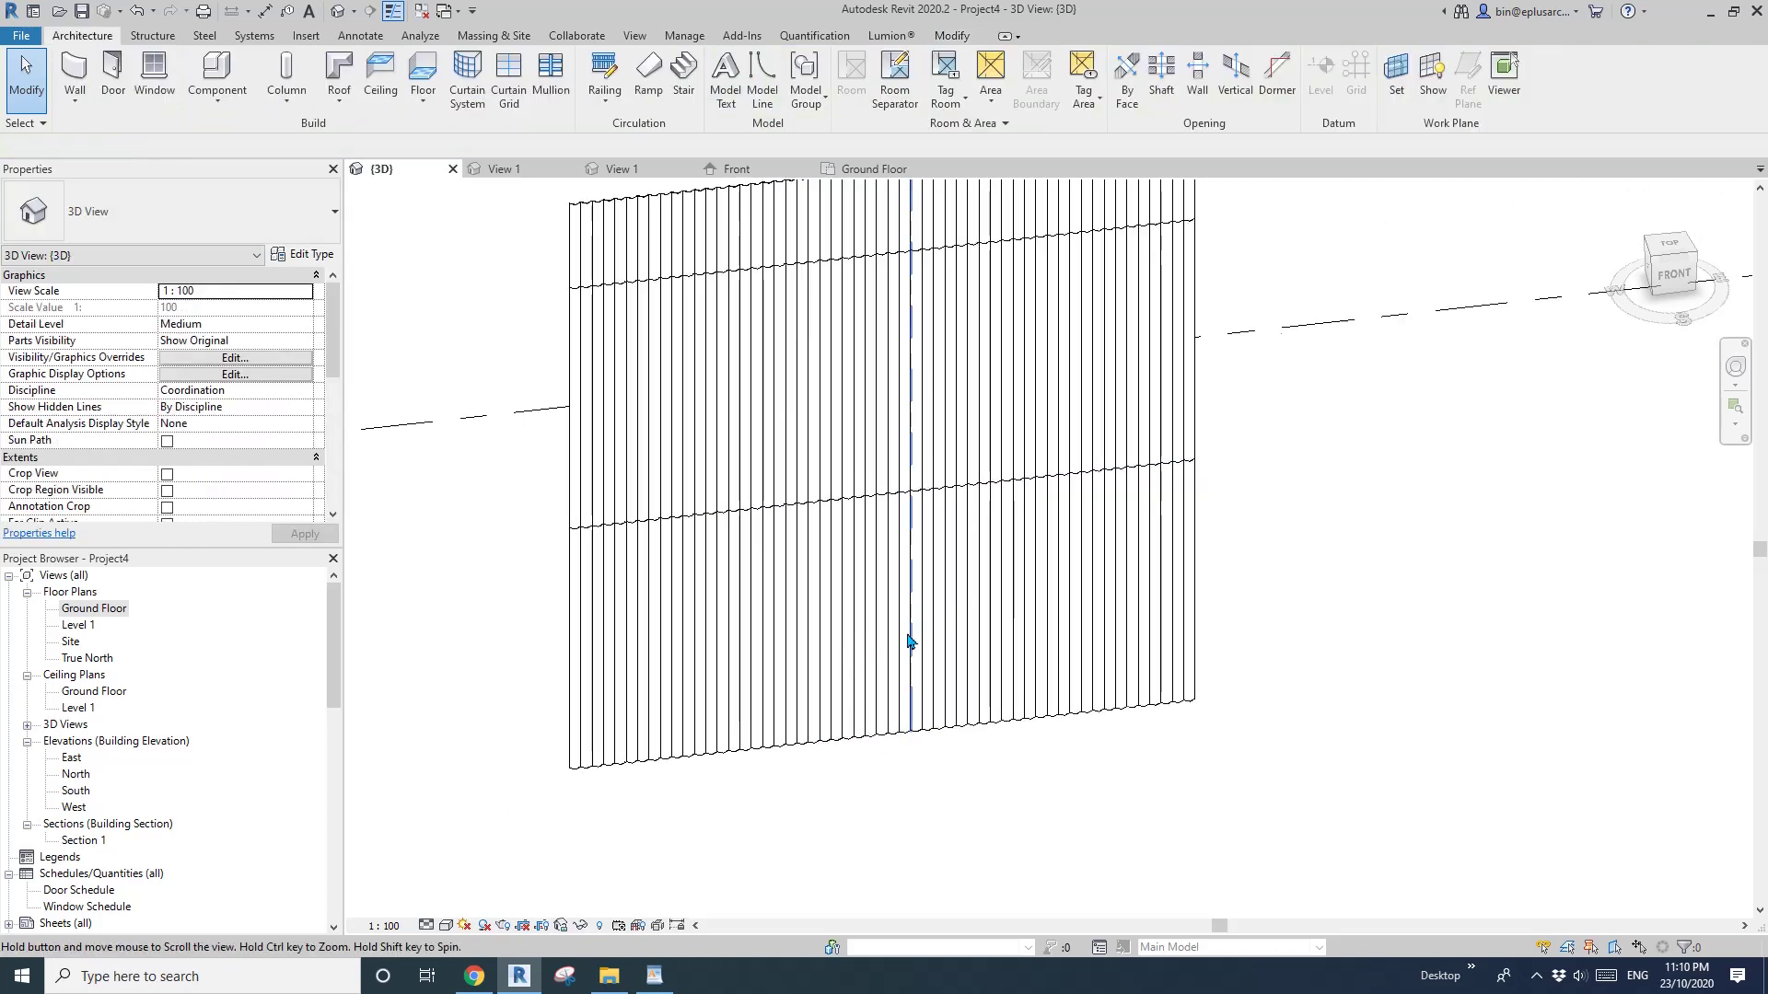
left_click(891, 697)
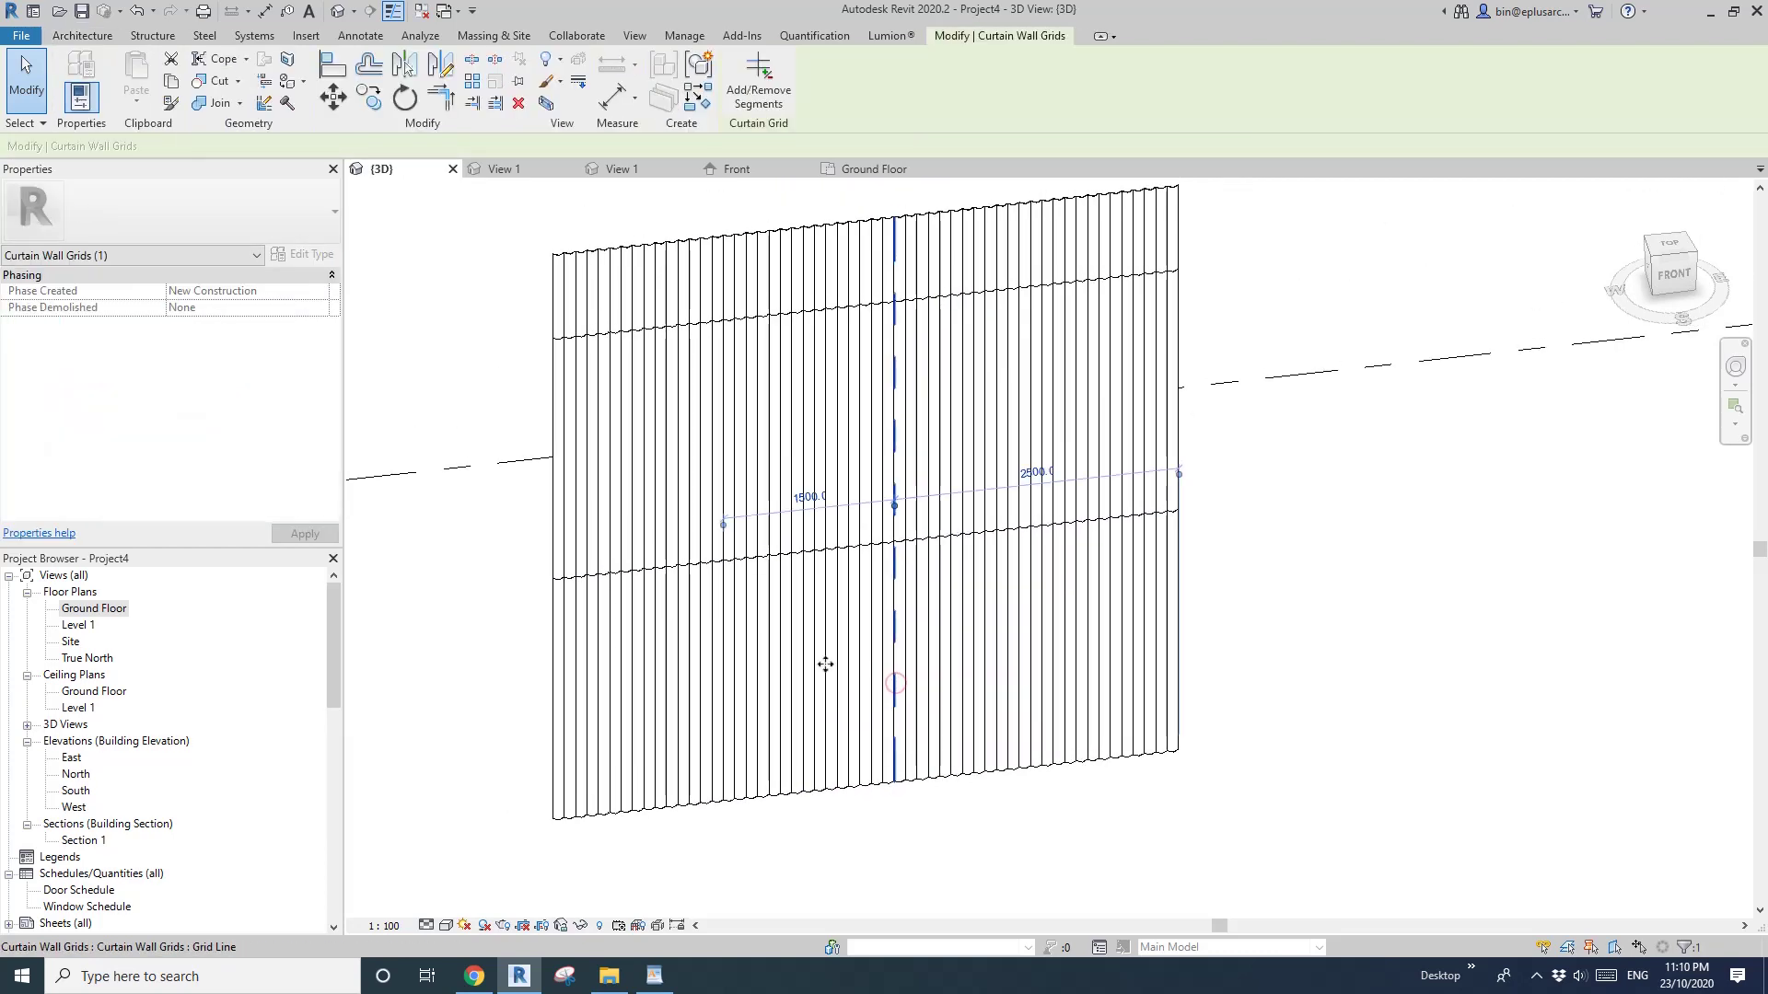
left_click(804, 497)
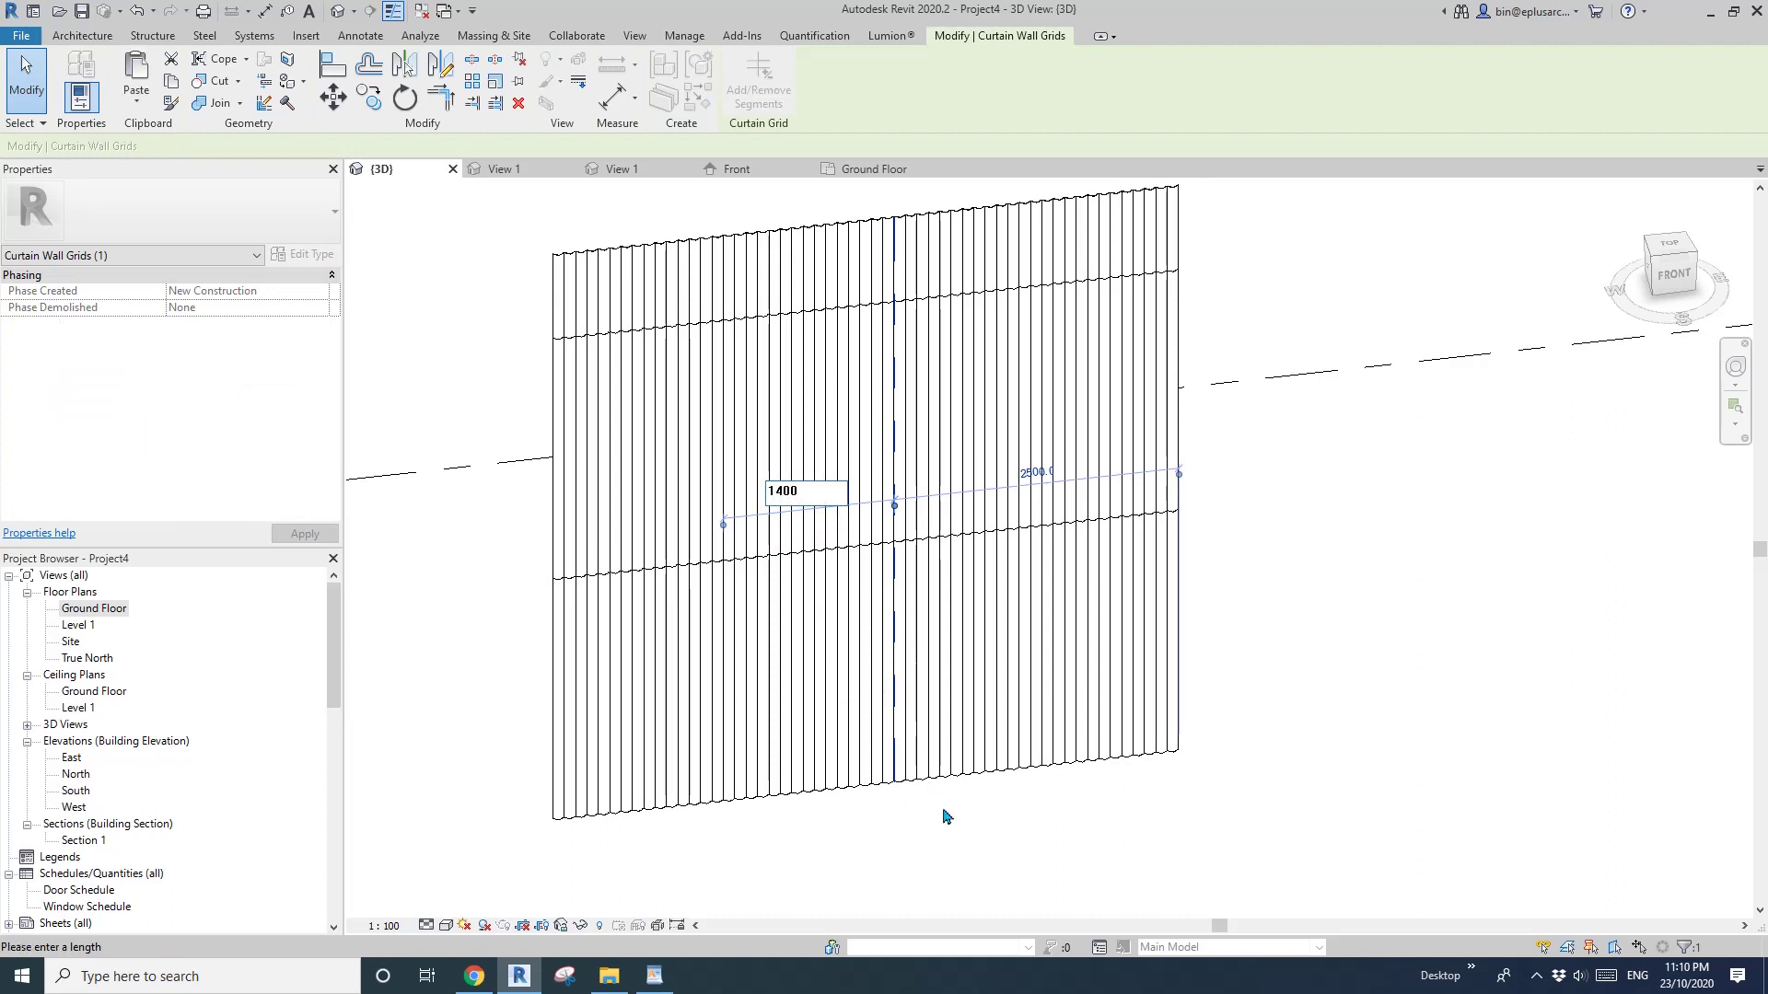
type("1400")
key("Return")
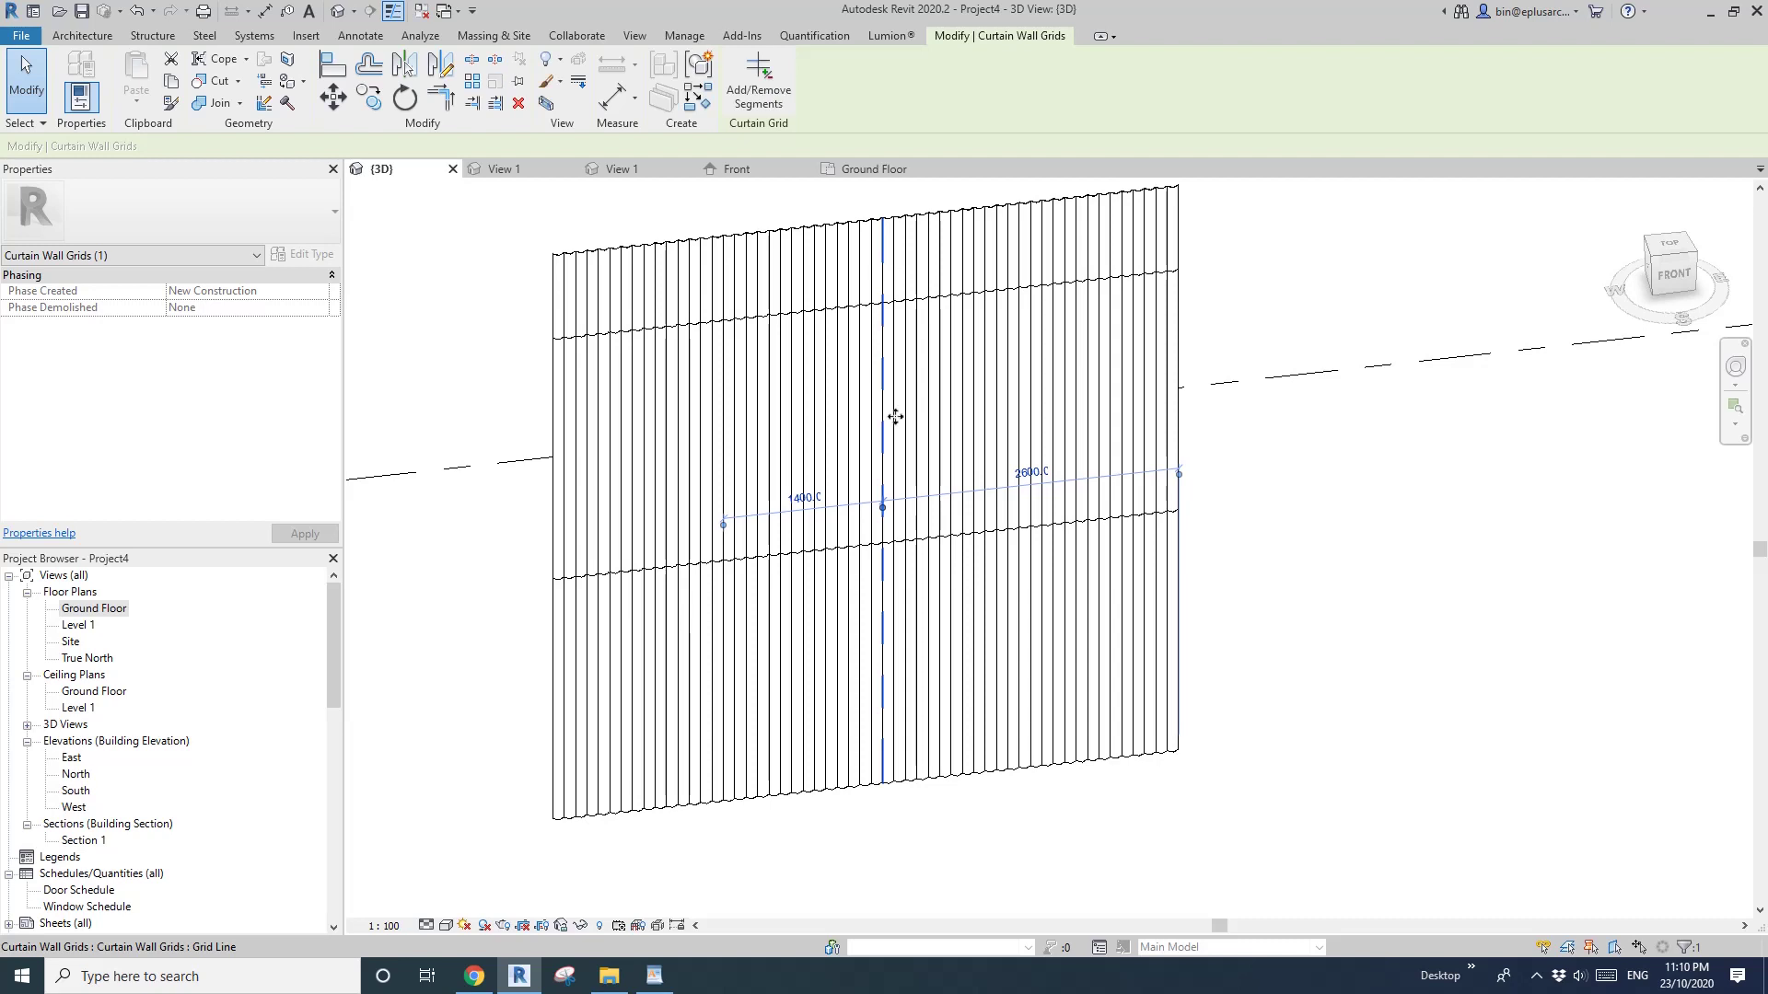
scroll(889, 497, "up", 2)
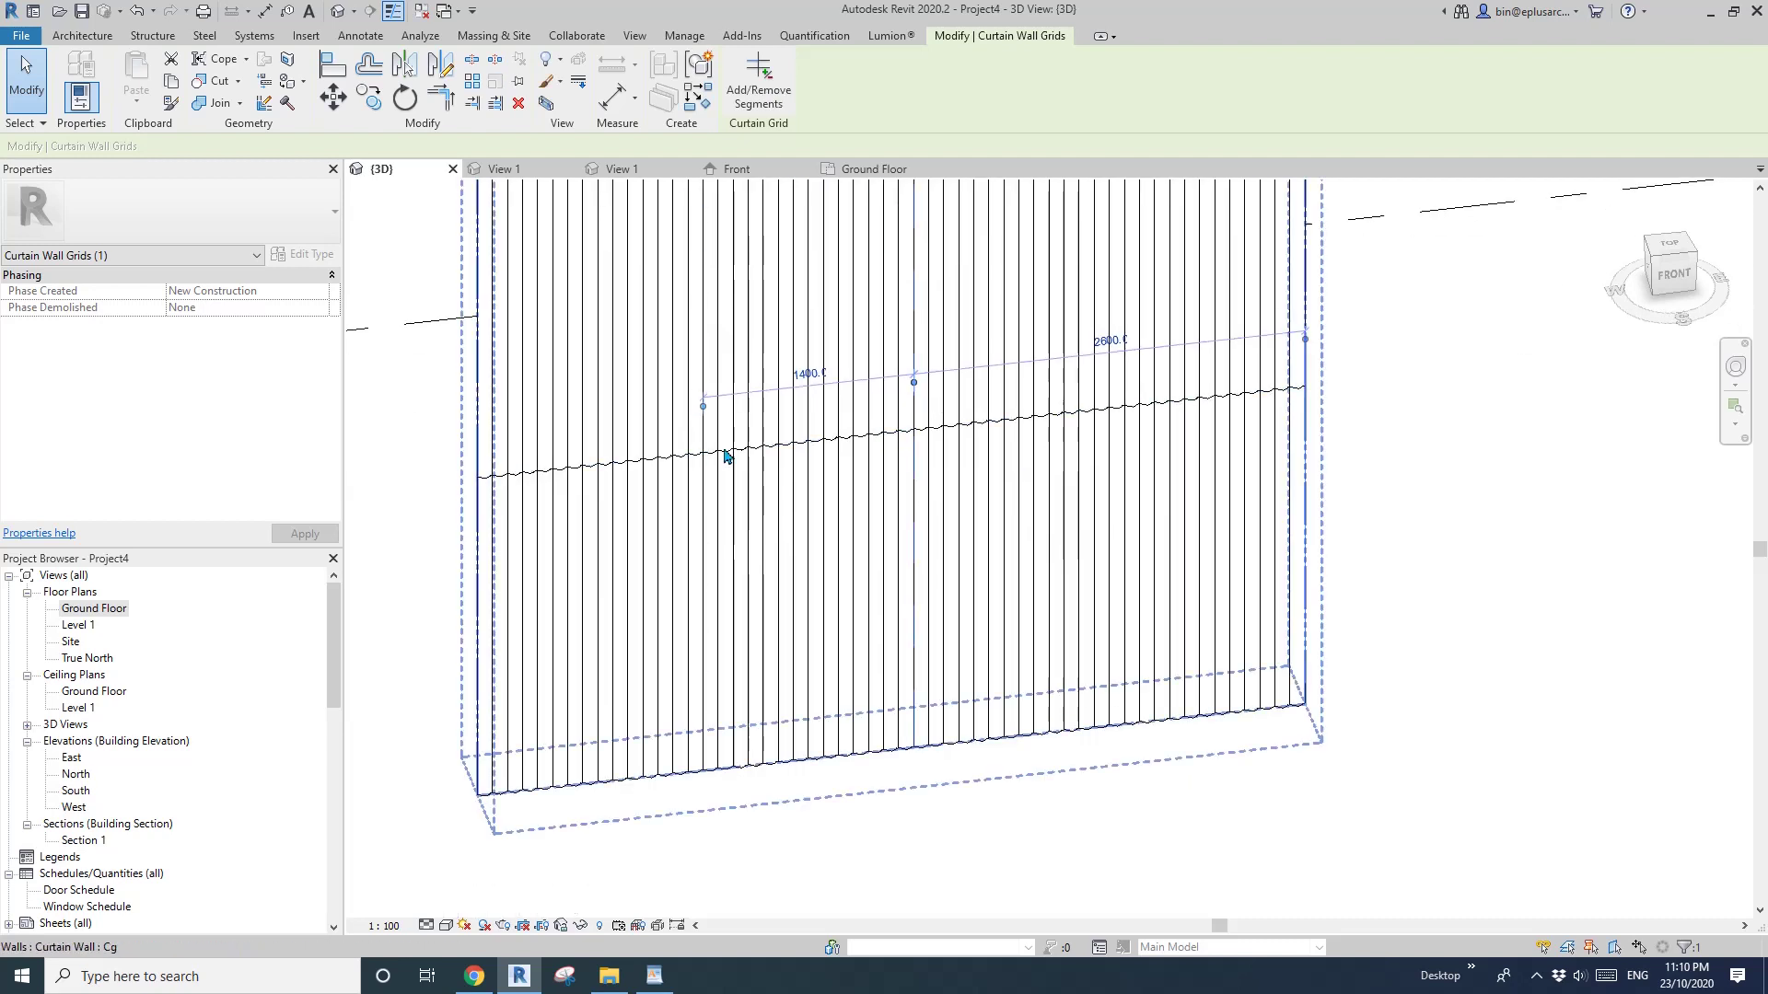
Try a 1450 mm distance between the two vertical grid lines and inspect how the corrugated panels meet there.
left_click(803, 381)
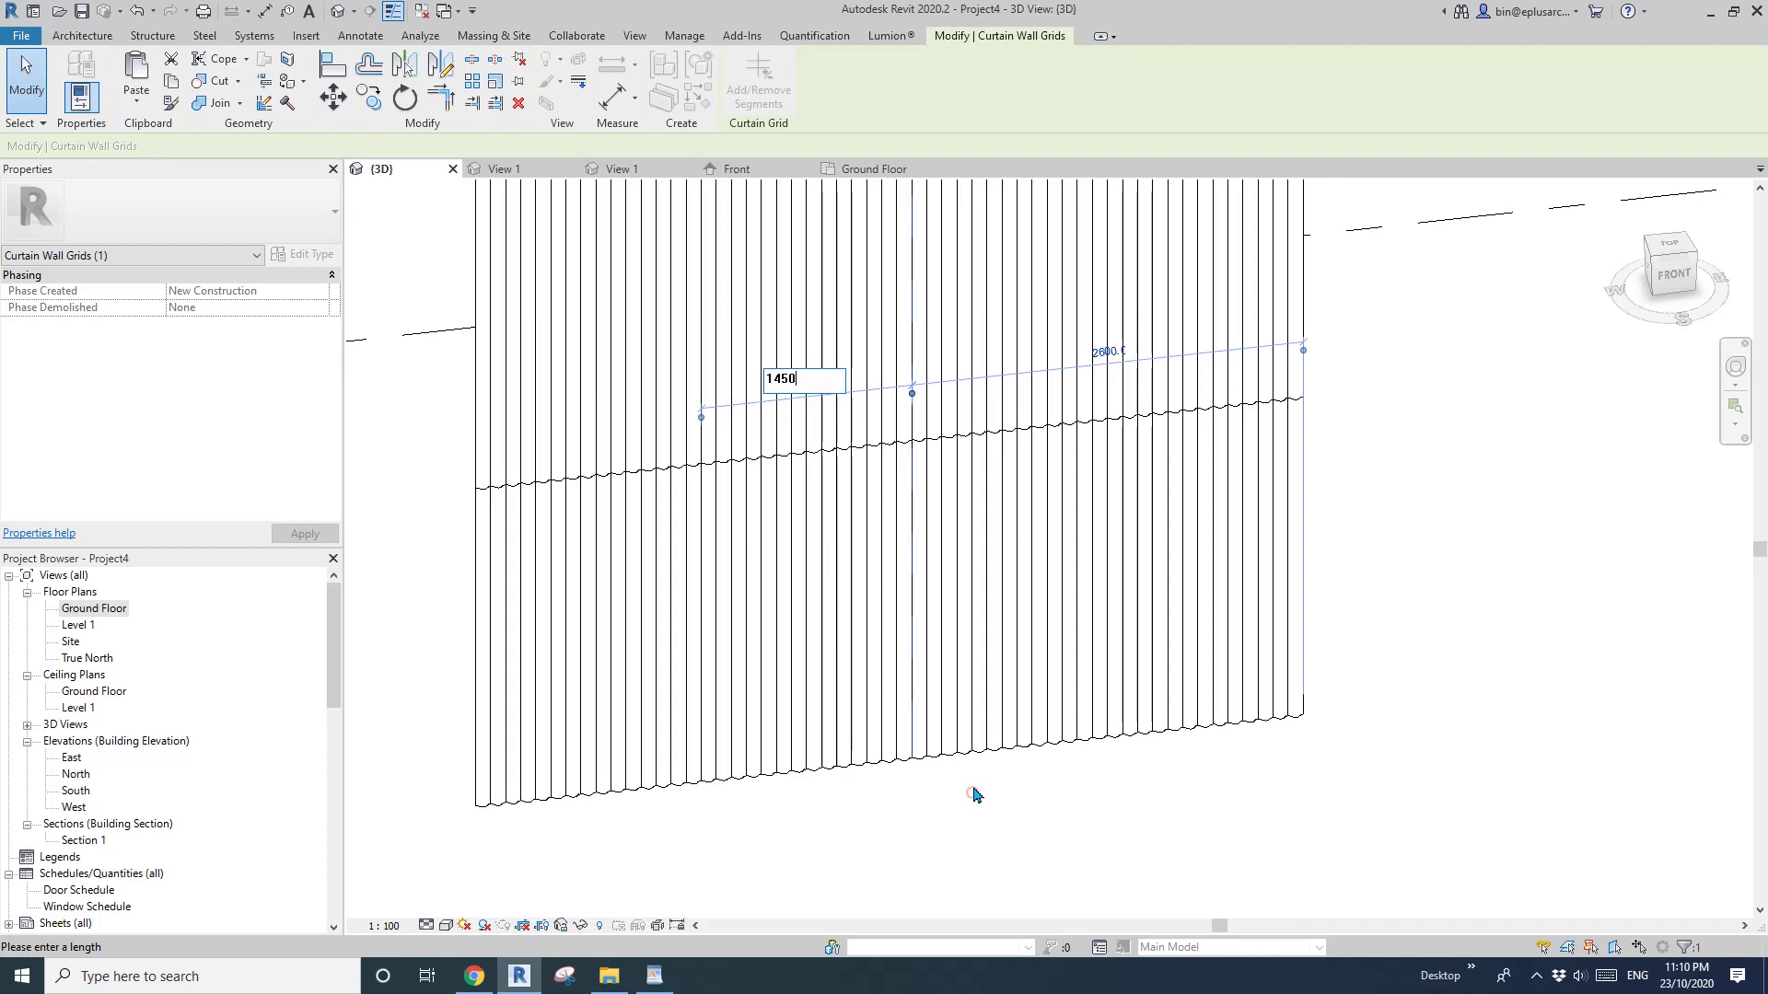
left_click(972, 793)
middle_click_drag(925, 366, 916, 655)
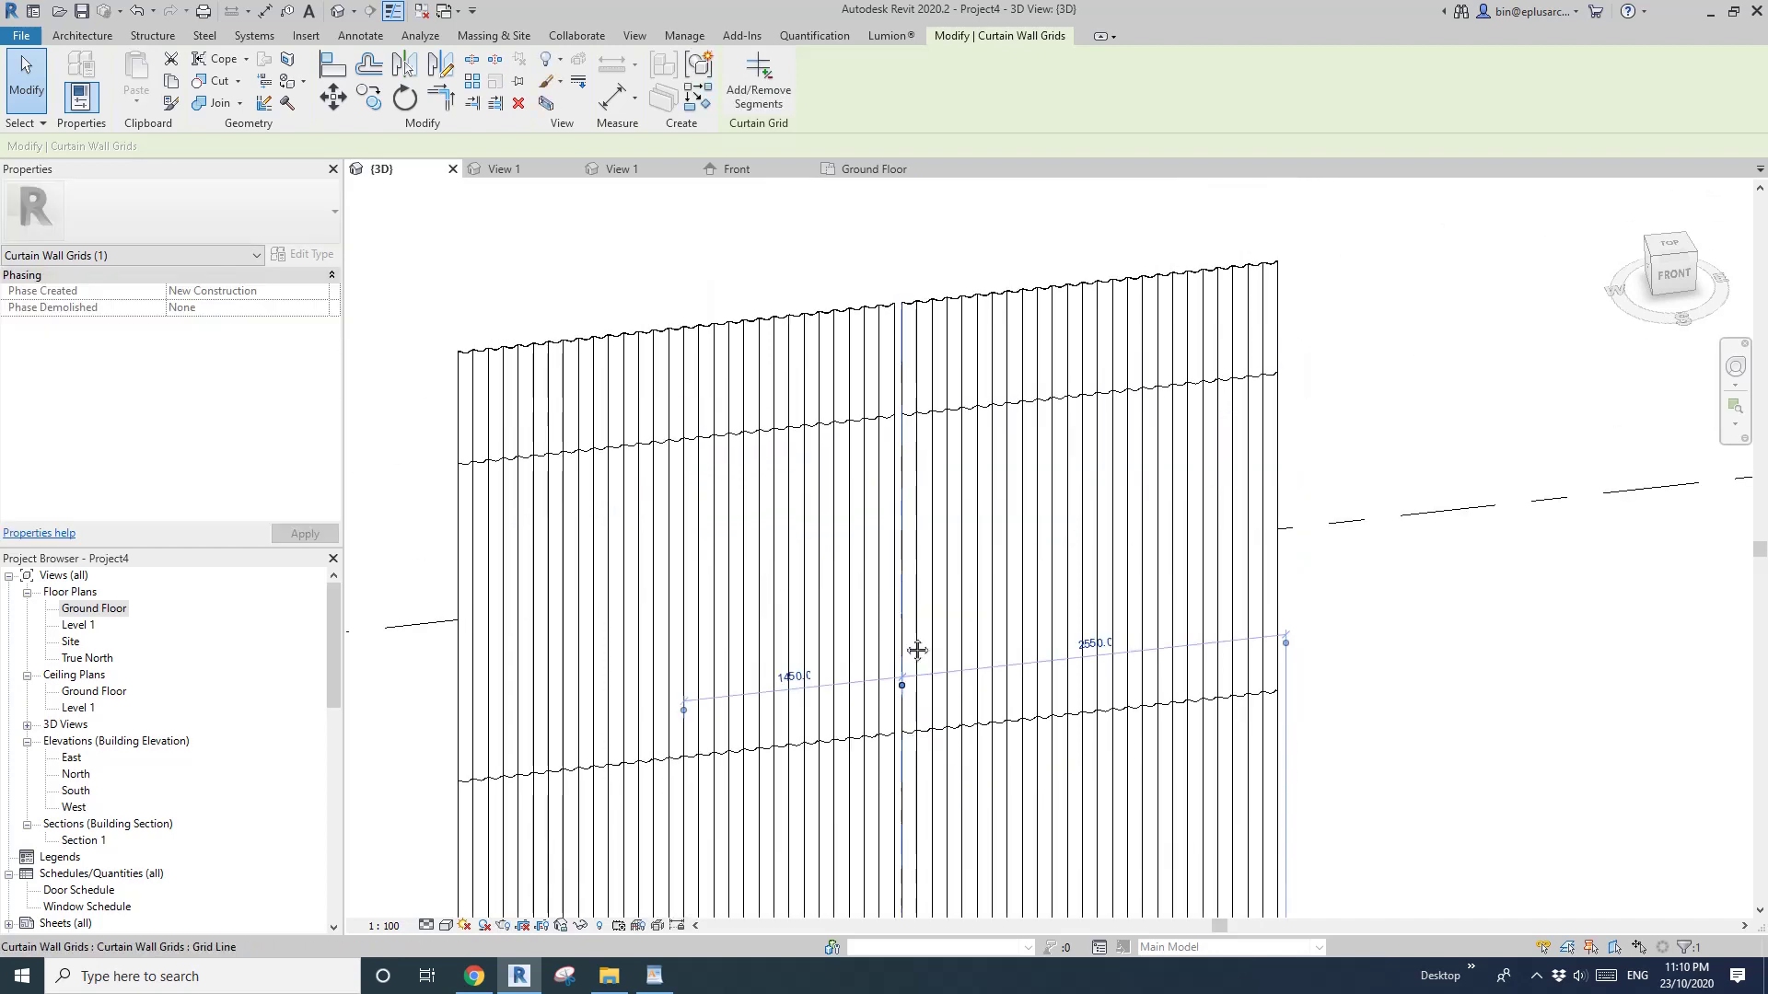
scroll(897, 319, "up", 1)
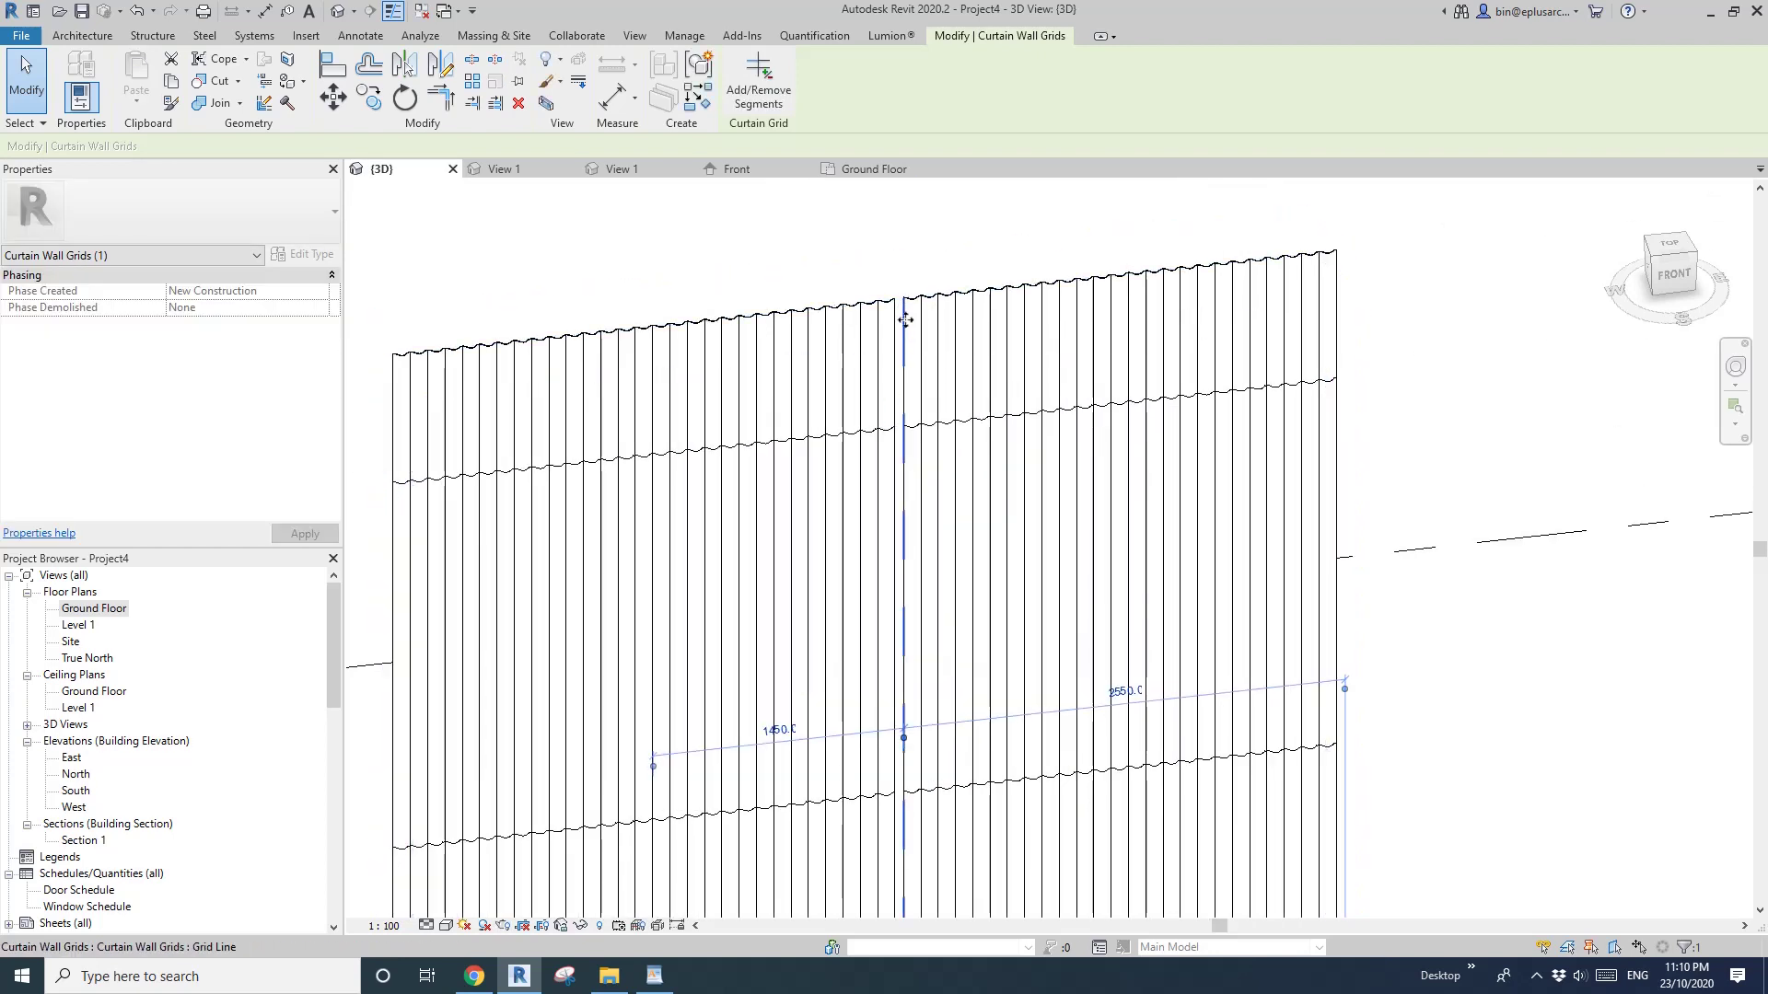
scroll(912, 544, "down", 2)
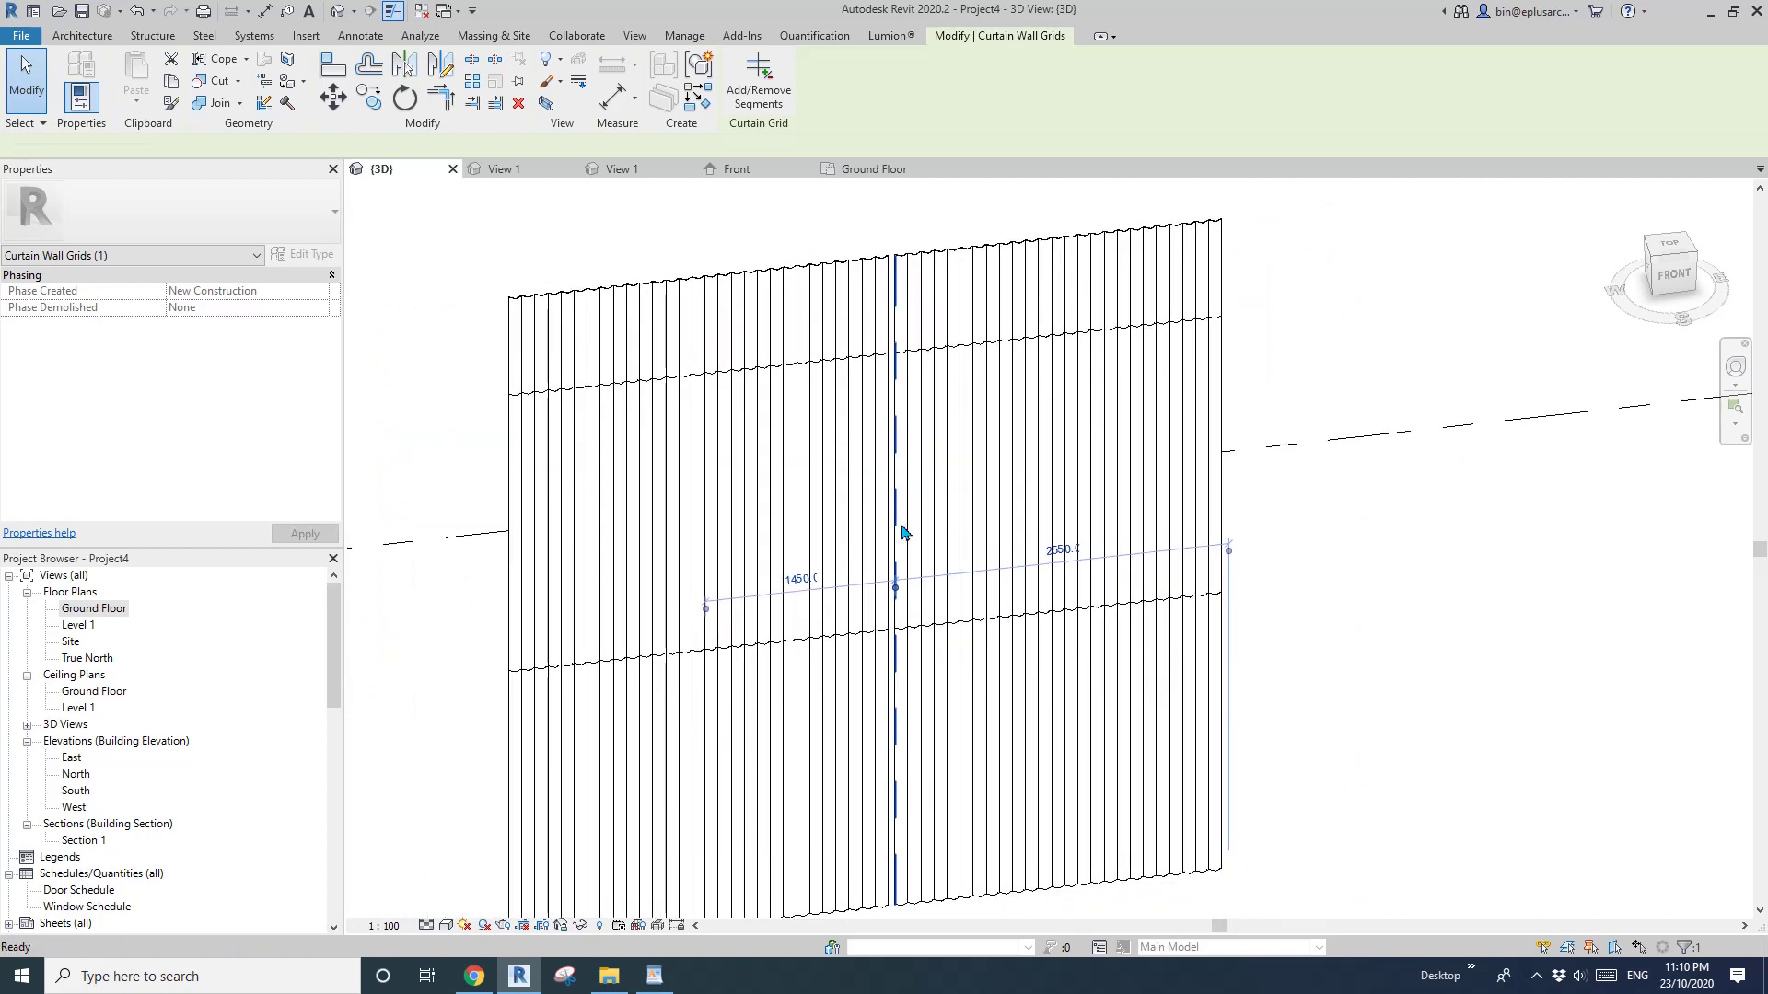
Undo the last change to the vertical grid line spacing.
key("ctrl+z")
scroll(899, 569, "down", 1)
scroll(898, 569, "down", 1)
middle_click_drag(897, 569, 898, 613)
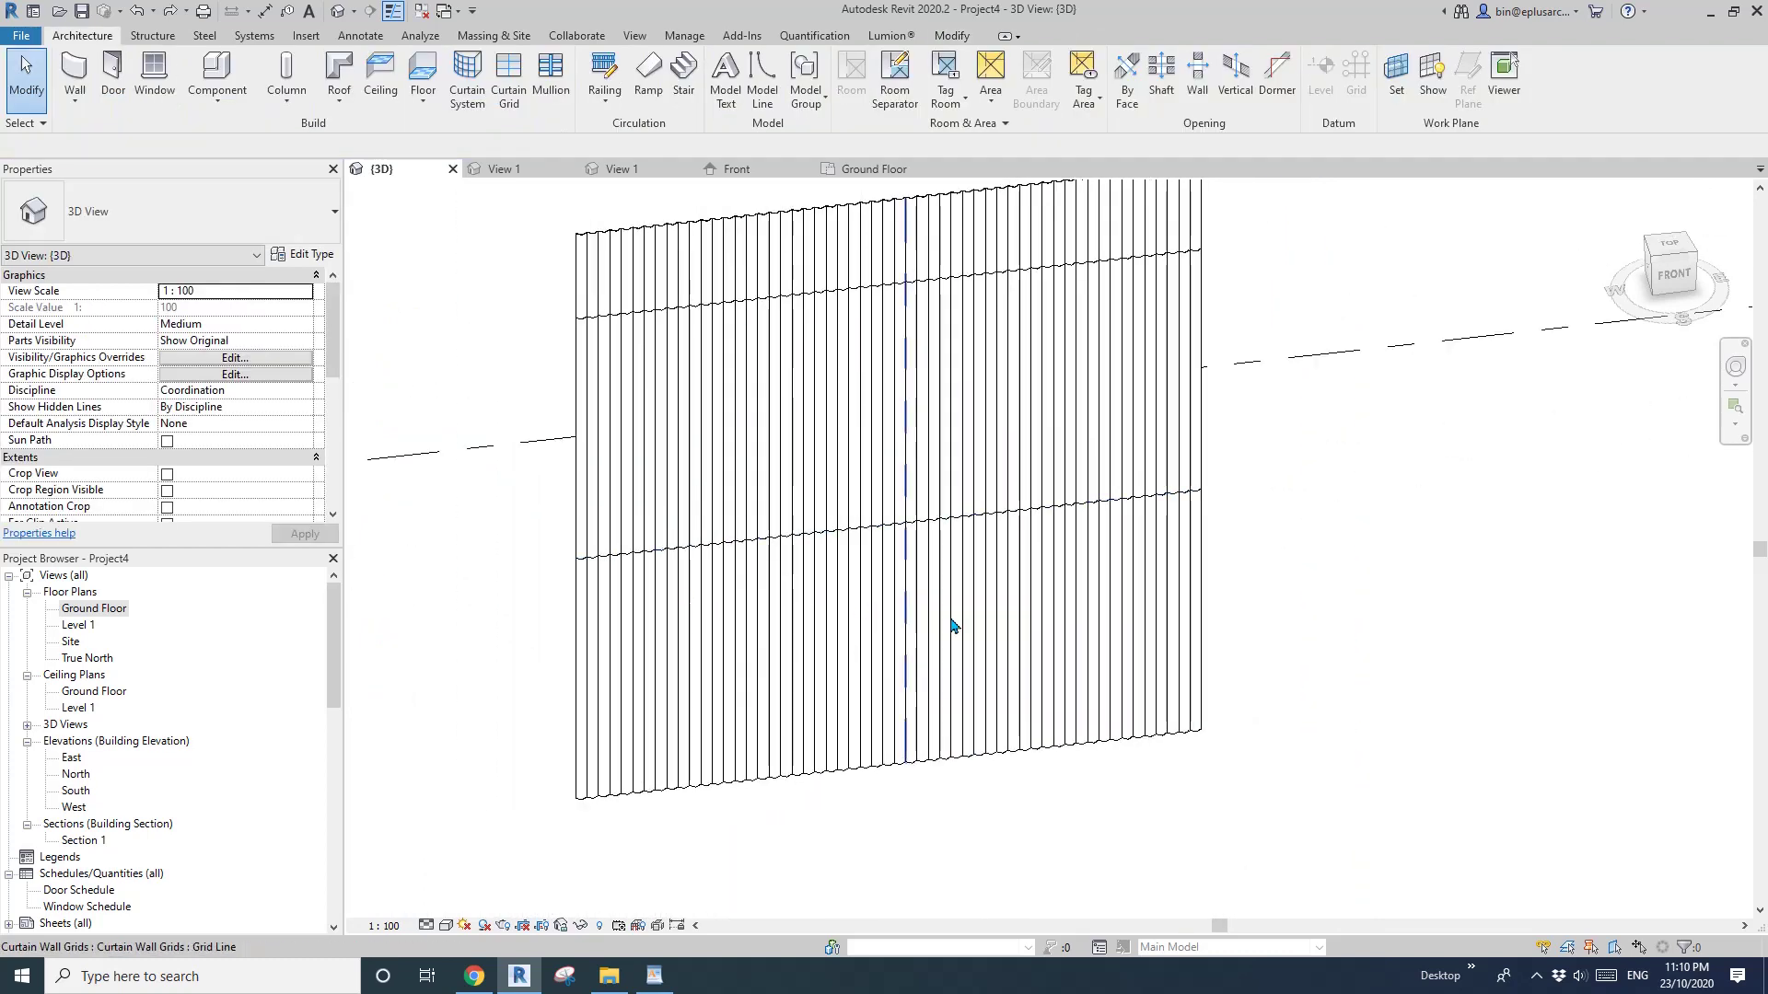
Add a third vertical curtain grid line across all segments, 900 mm to the right of the second one.
scroll(953, 626, "up", 3)
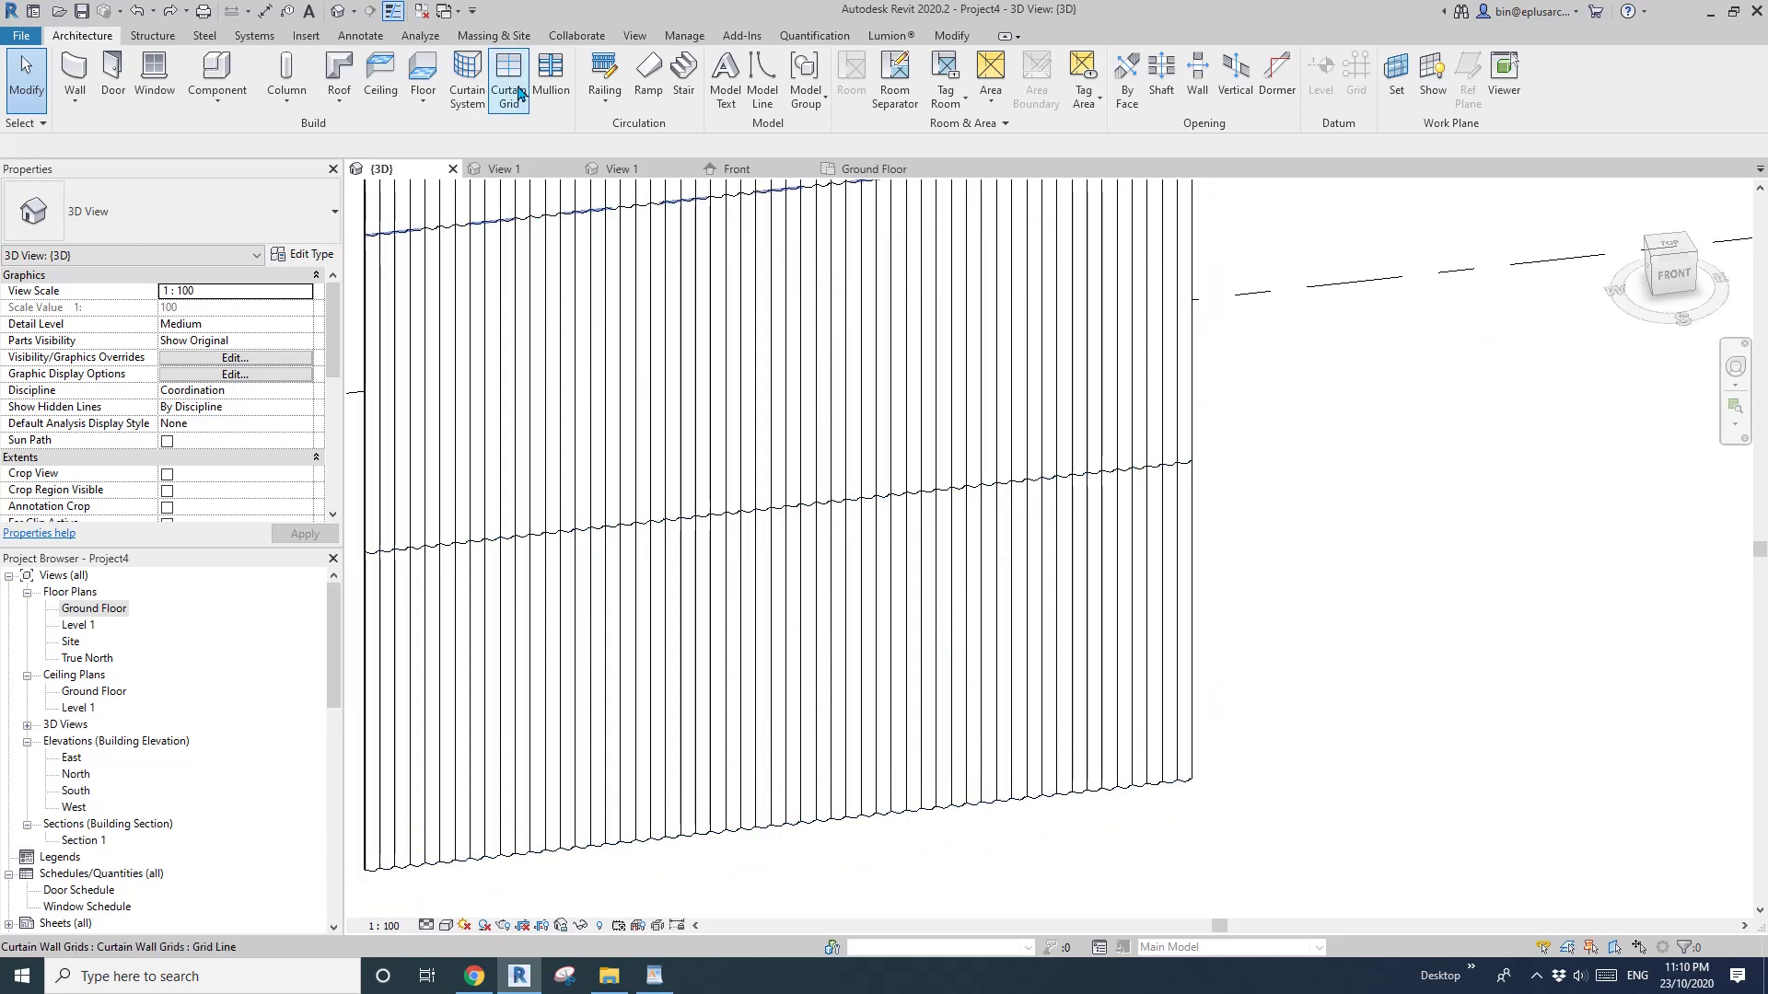
left_click(515, 104)
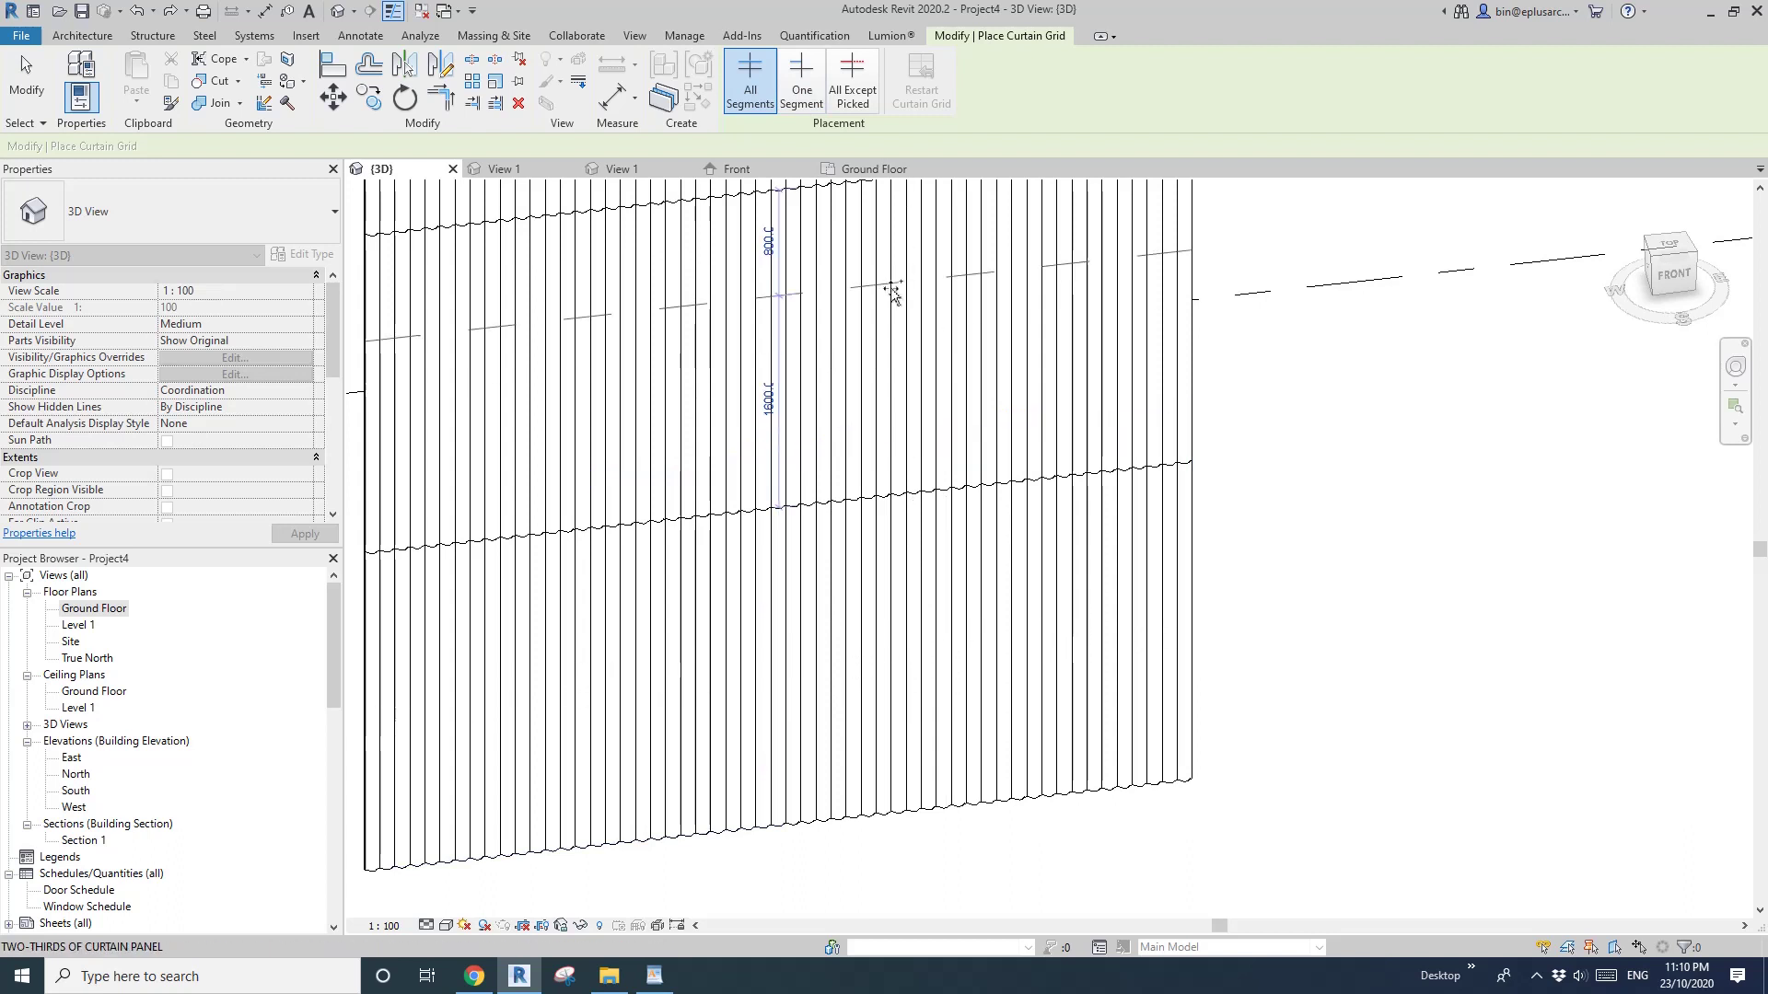
scroll(946, 725, "down", 3)
scroll(946, 824, "up", 2)
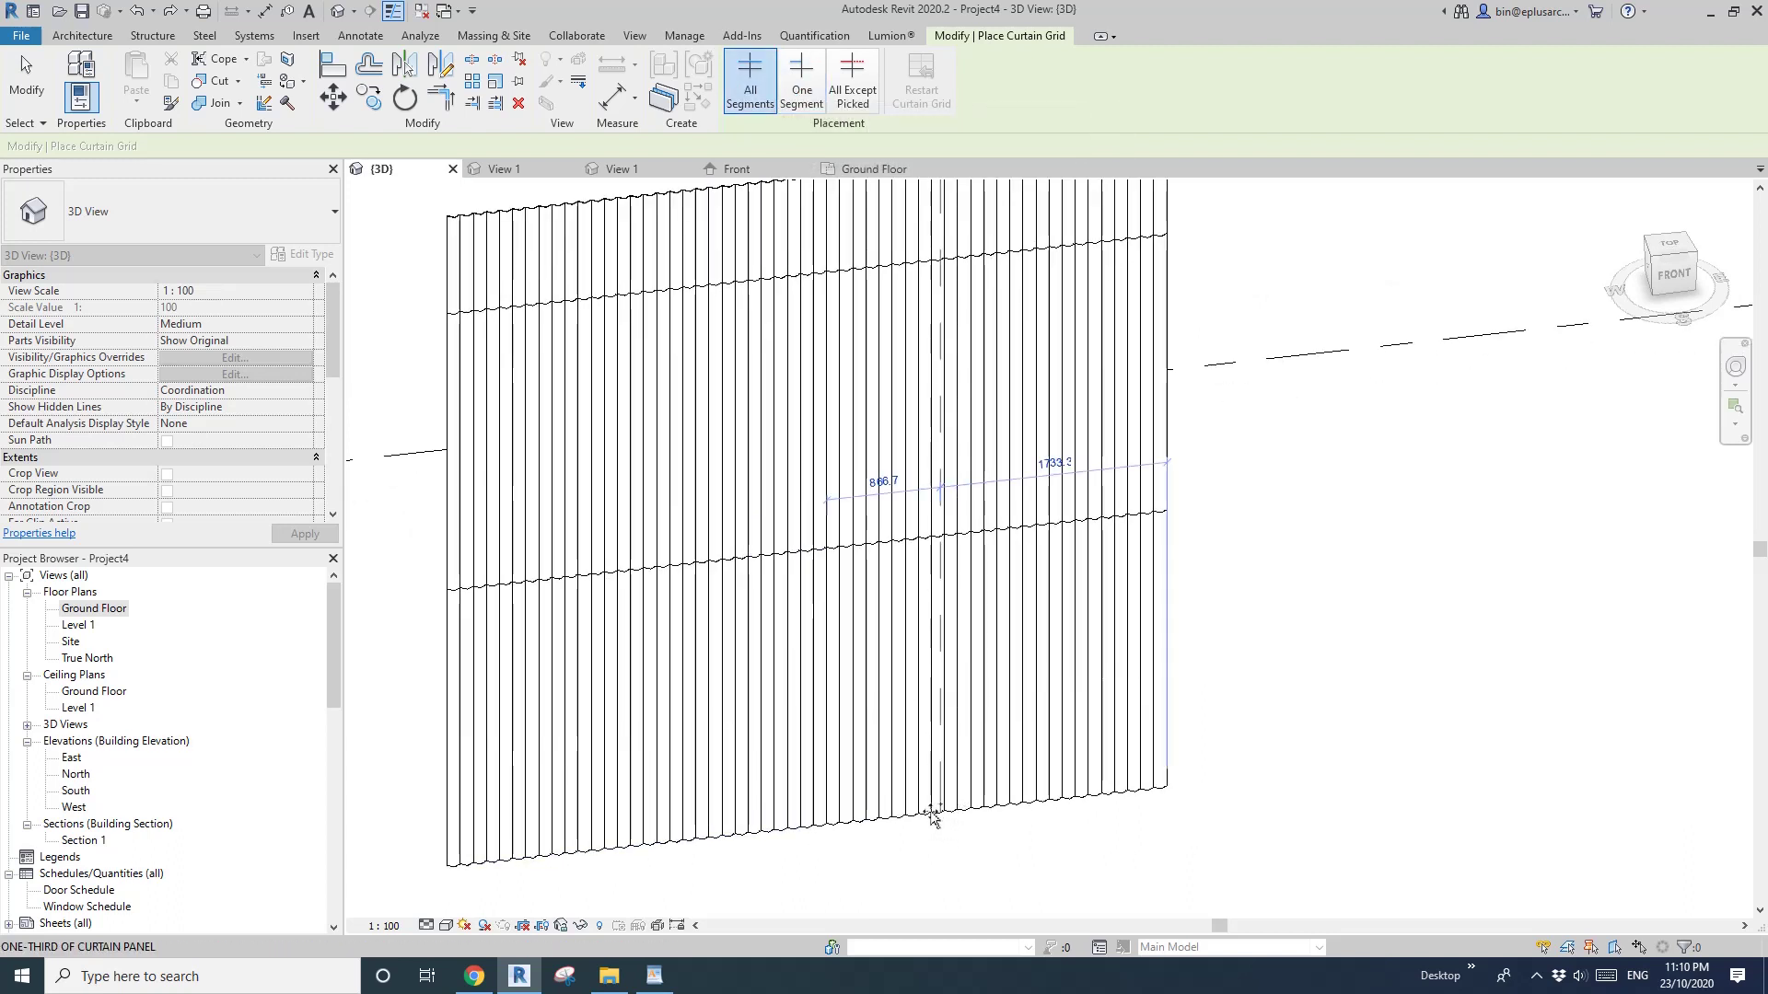
scroll(944, 815, "up", 2)
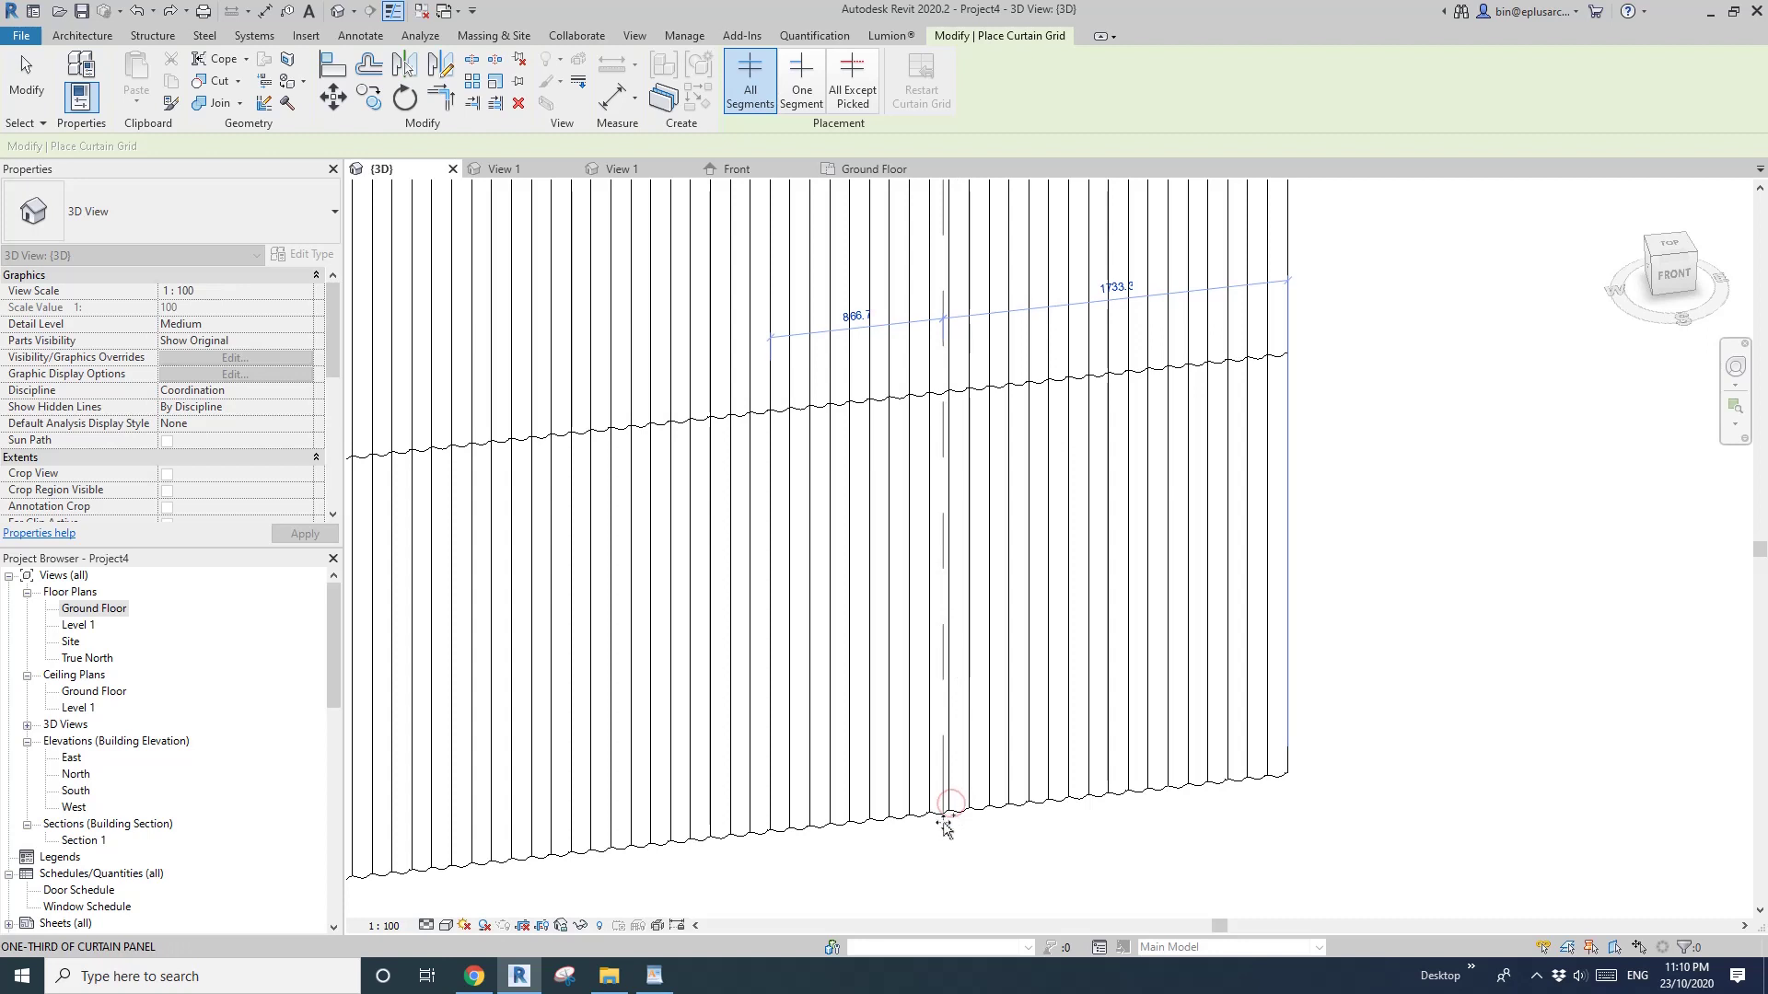
left_click(946, 825)
left_click(855, 314)
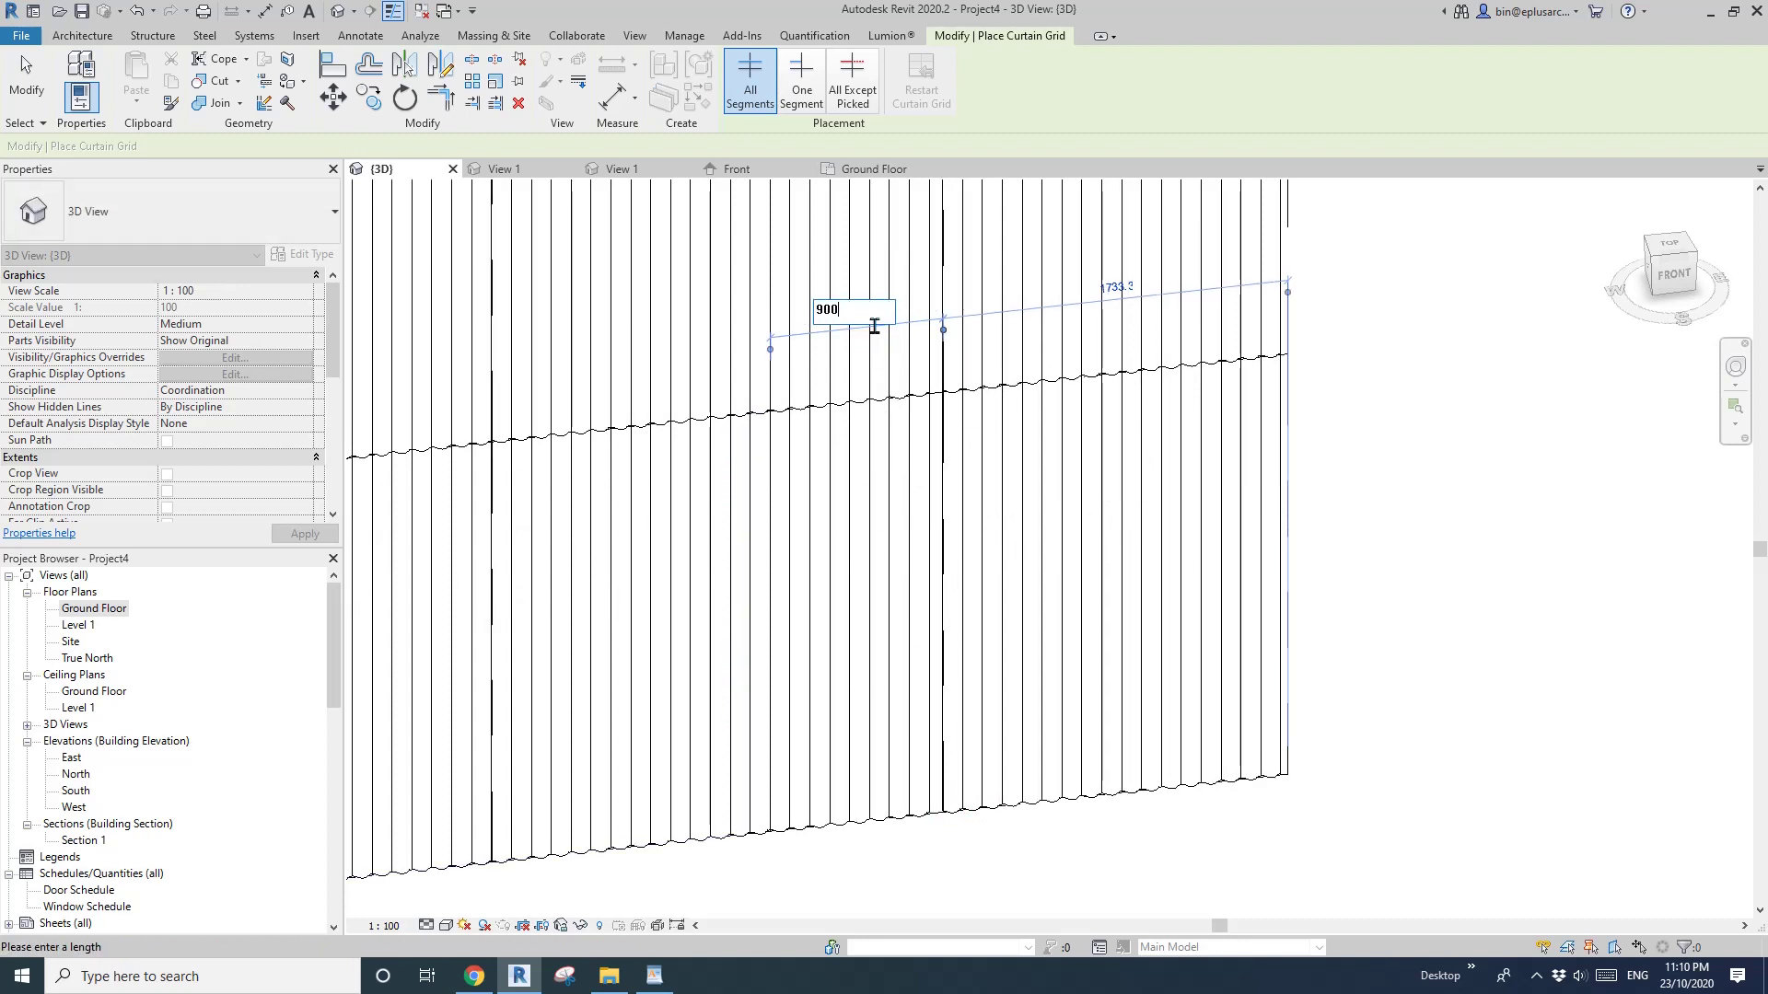
key("Return")
key("Escape")
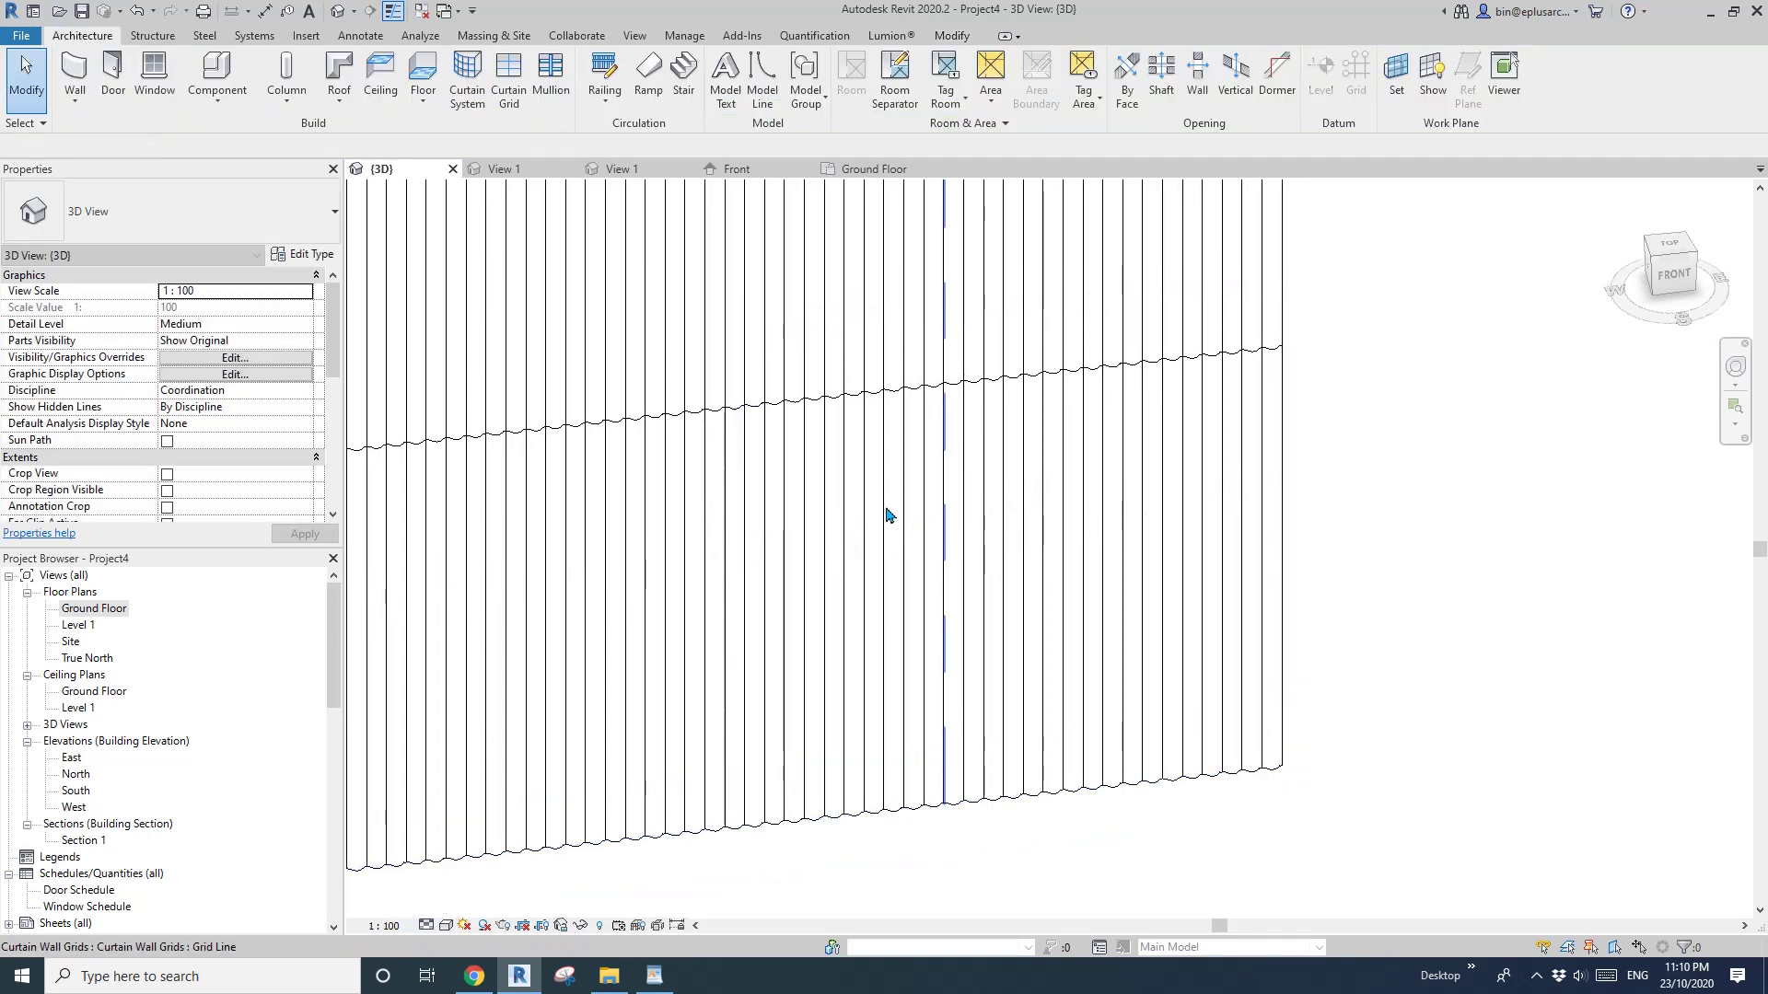
Replace the 900 mm wide panel in the lower row with the Curtain Wall Sgl Glass family loaded from the Curtain Wall Panels folder.
key("Tab")
key("Tab")
left_click(887, 515)
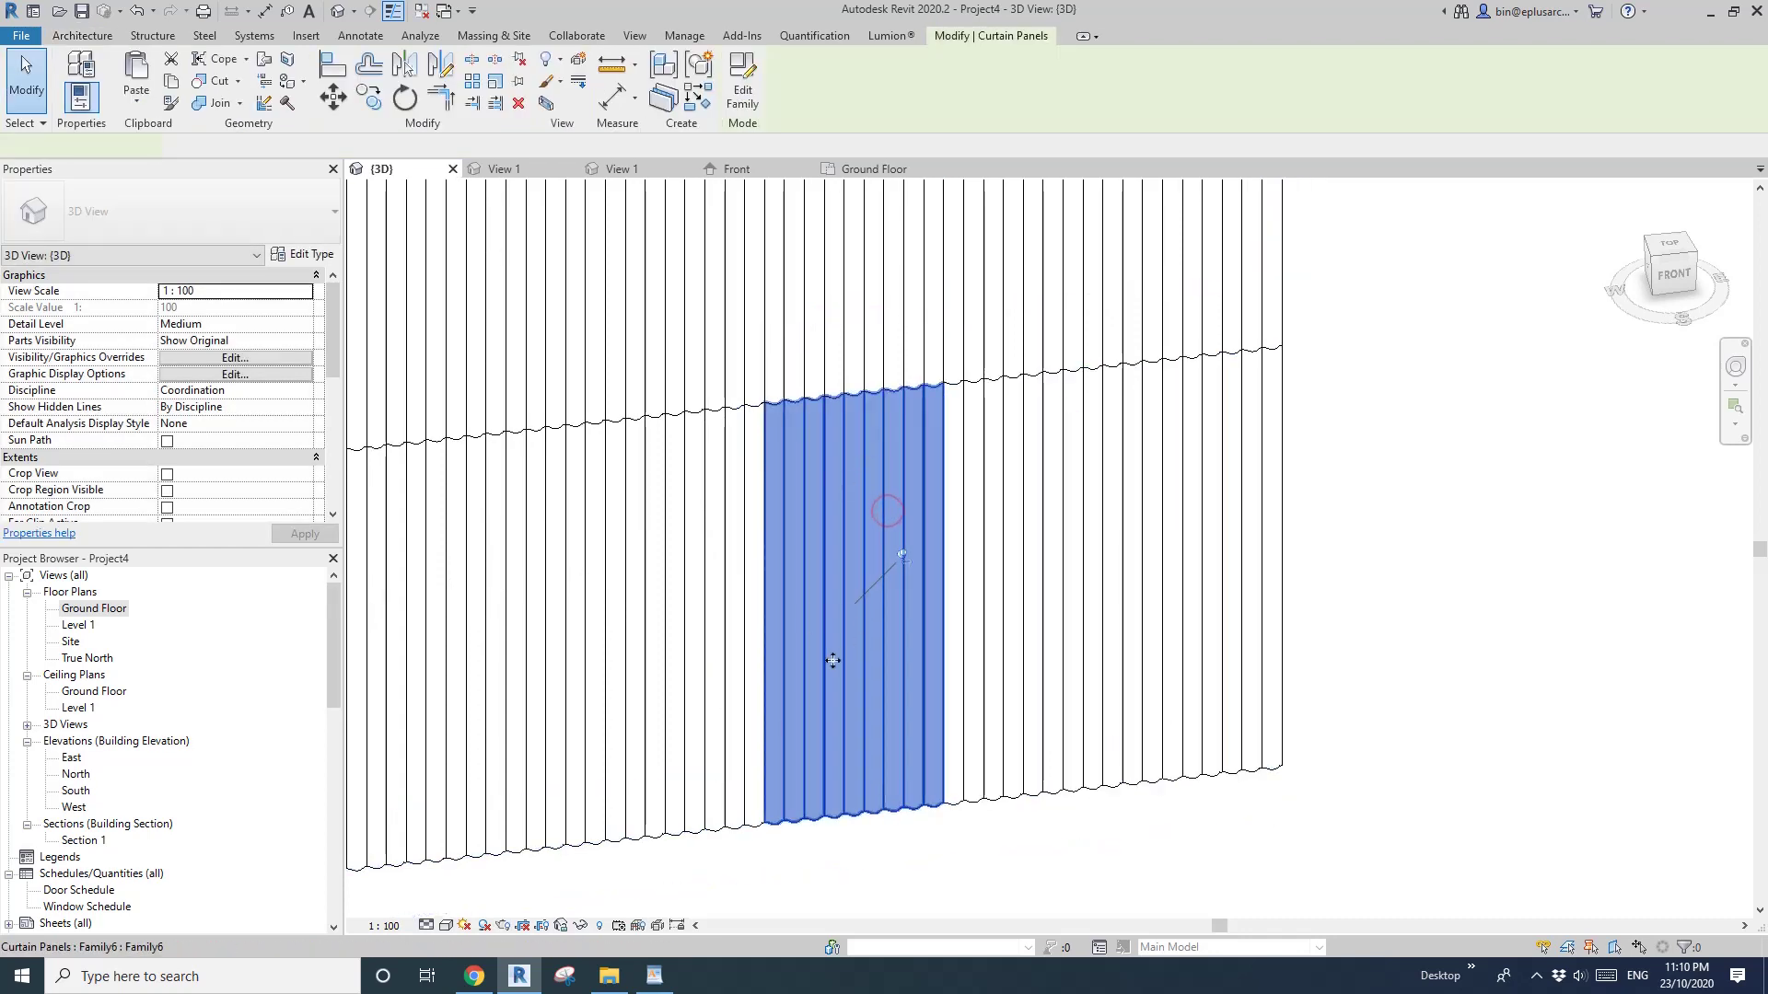
scroll(979, 651, "down", 2)
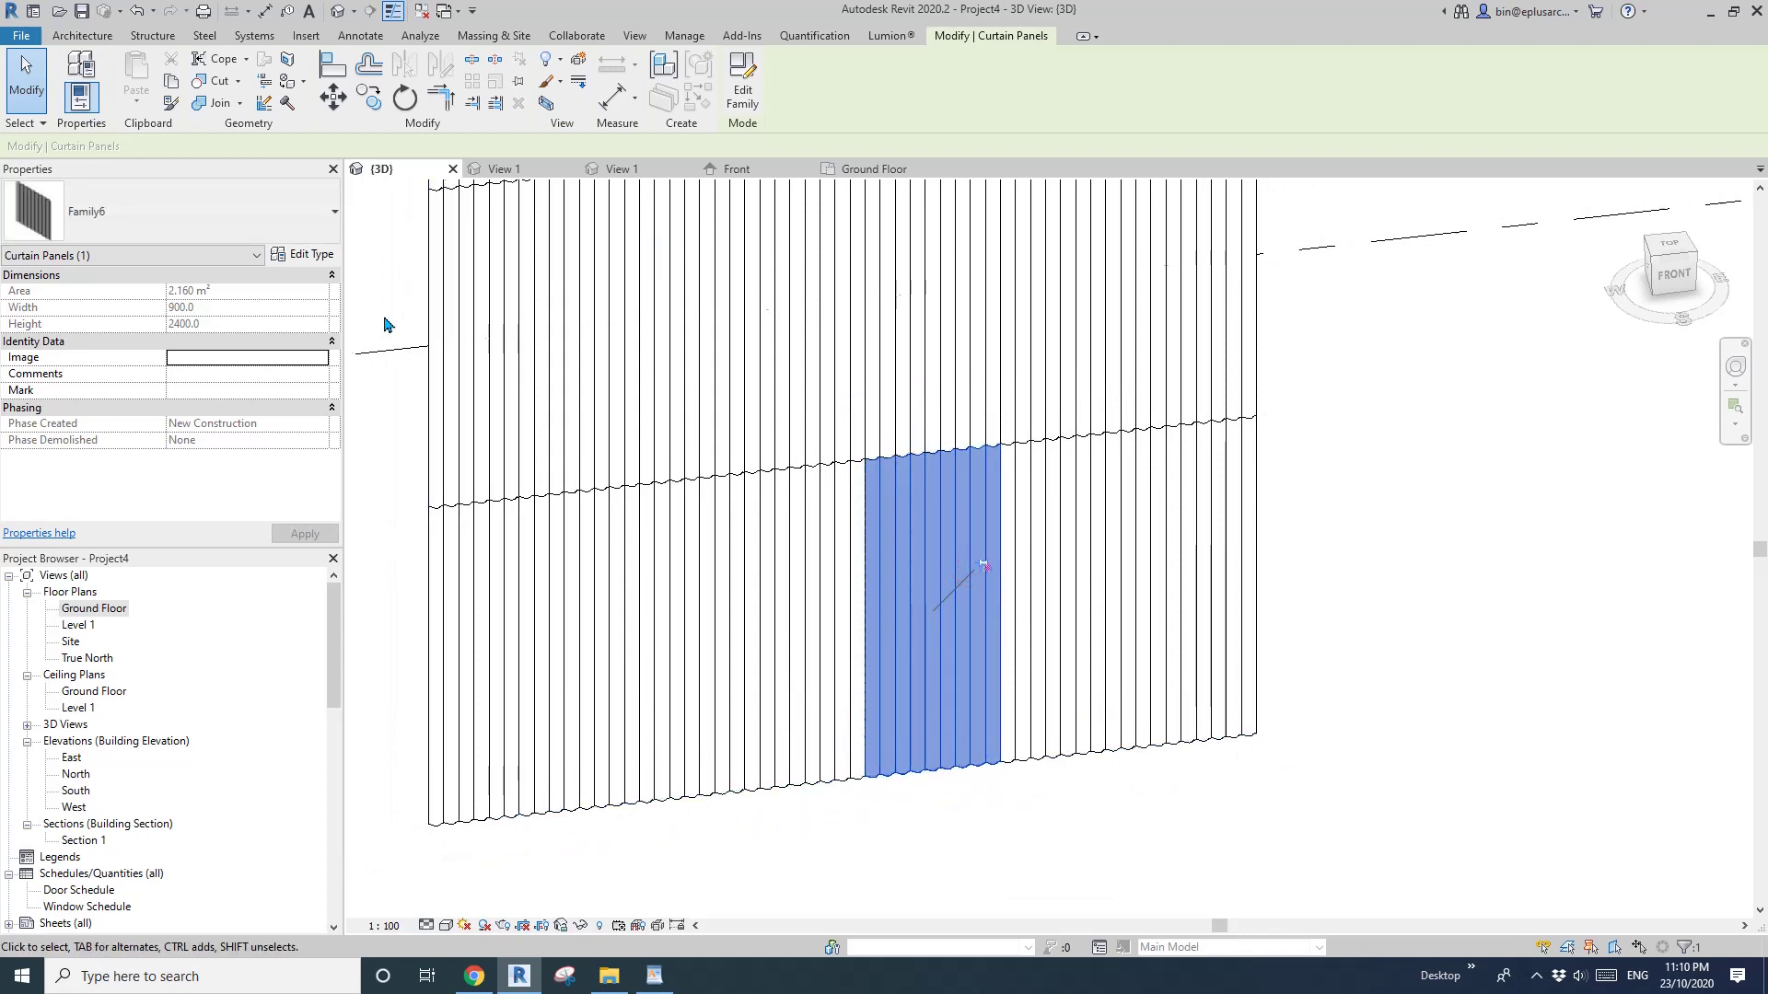
left_click(314, 258)
left_click(632, 161)
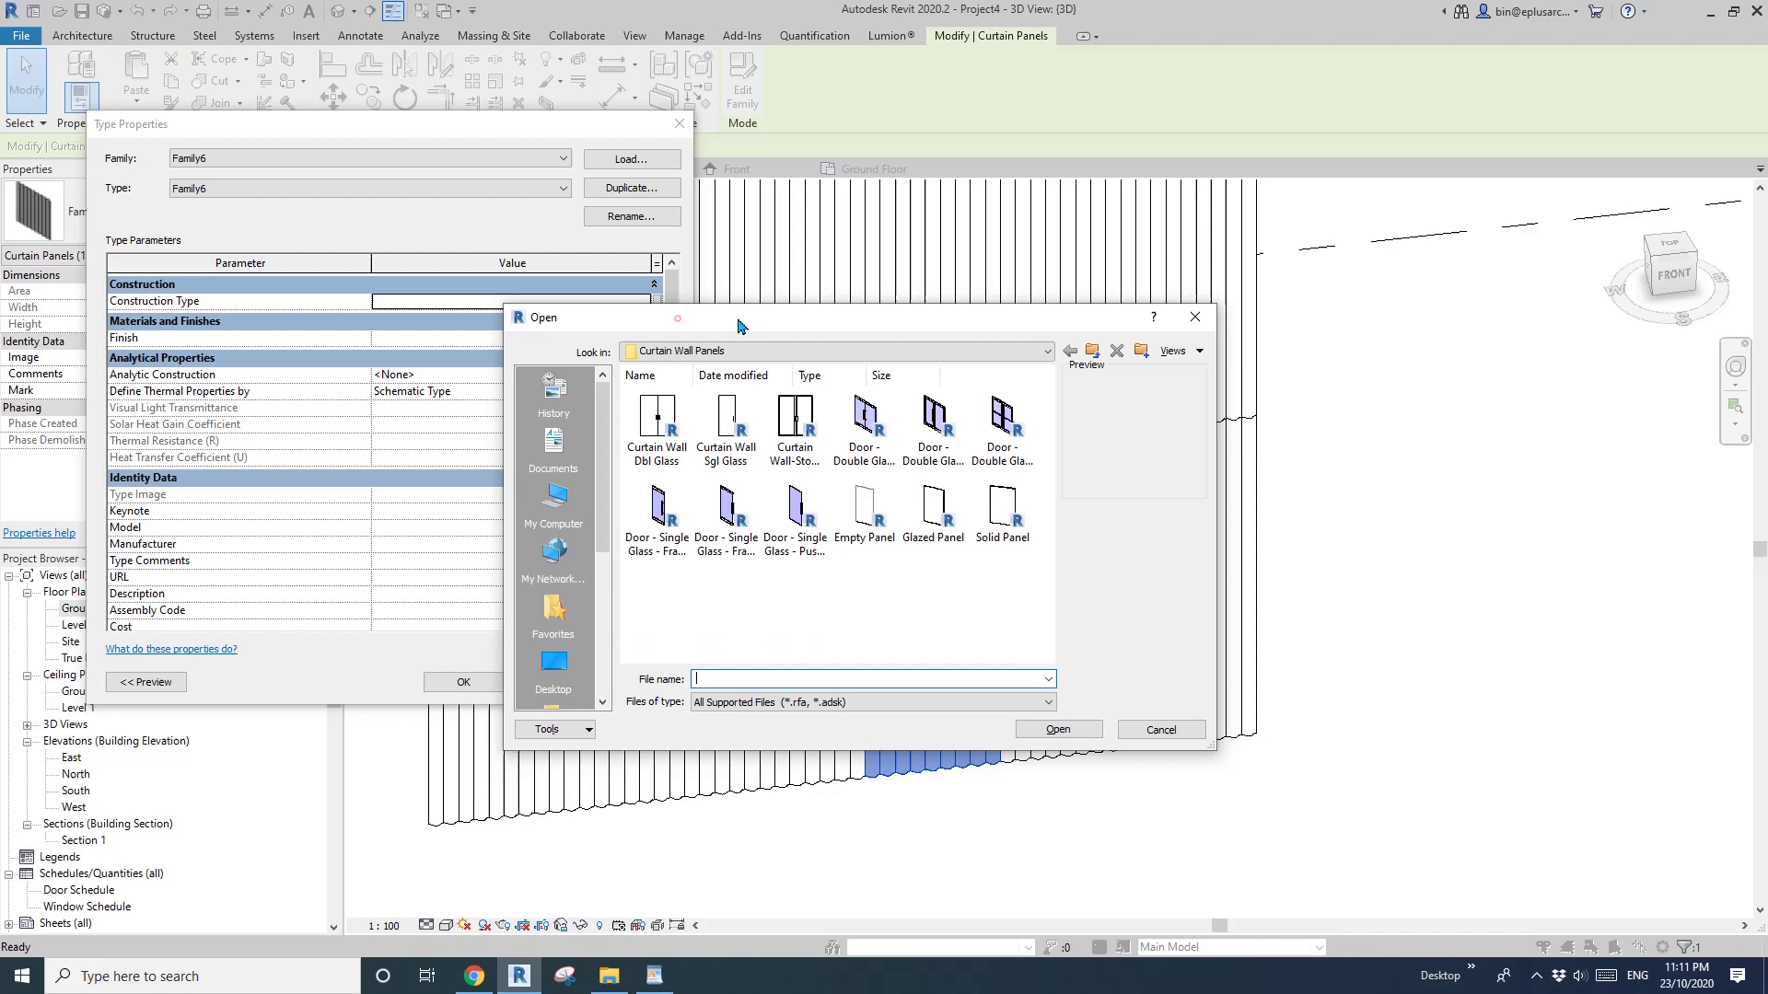
left_click(1092, 351)
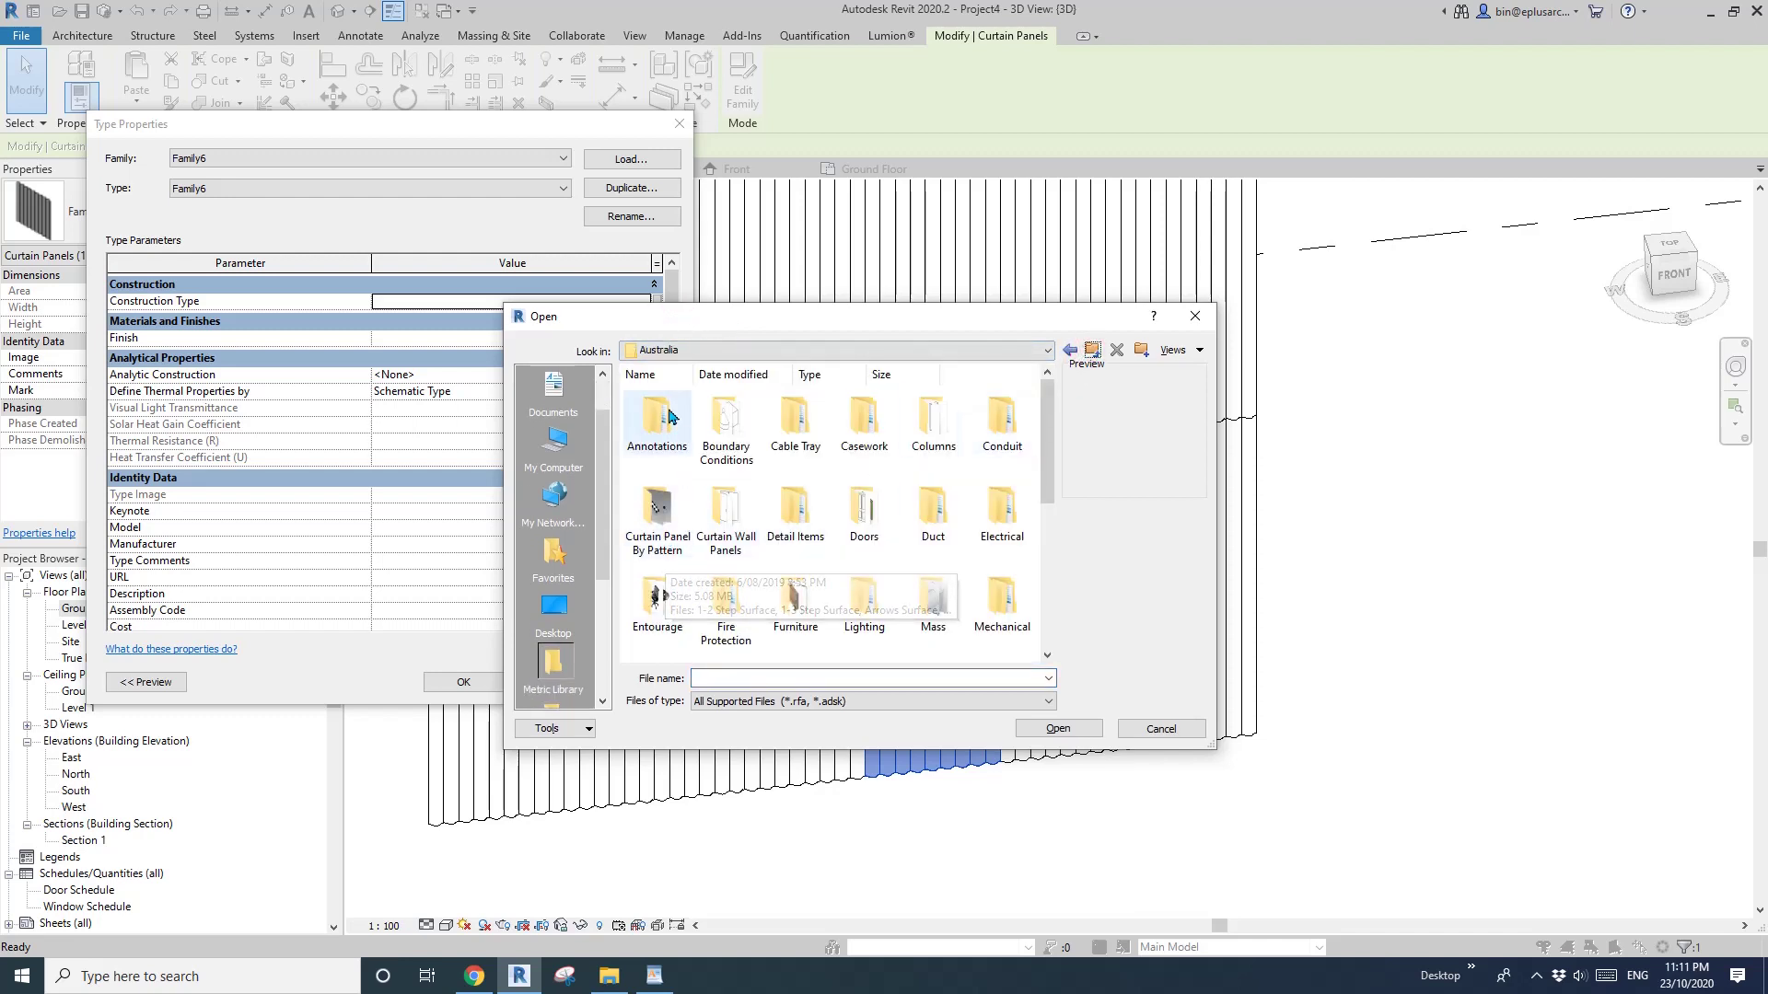
left_click(728, 508)
double_click(727, 513)
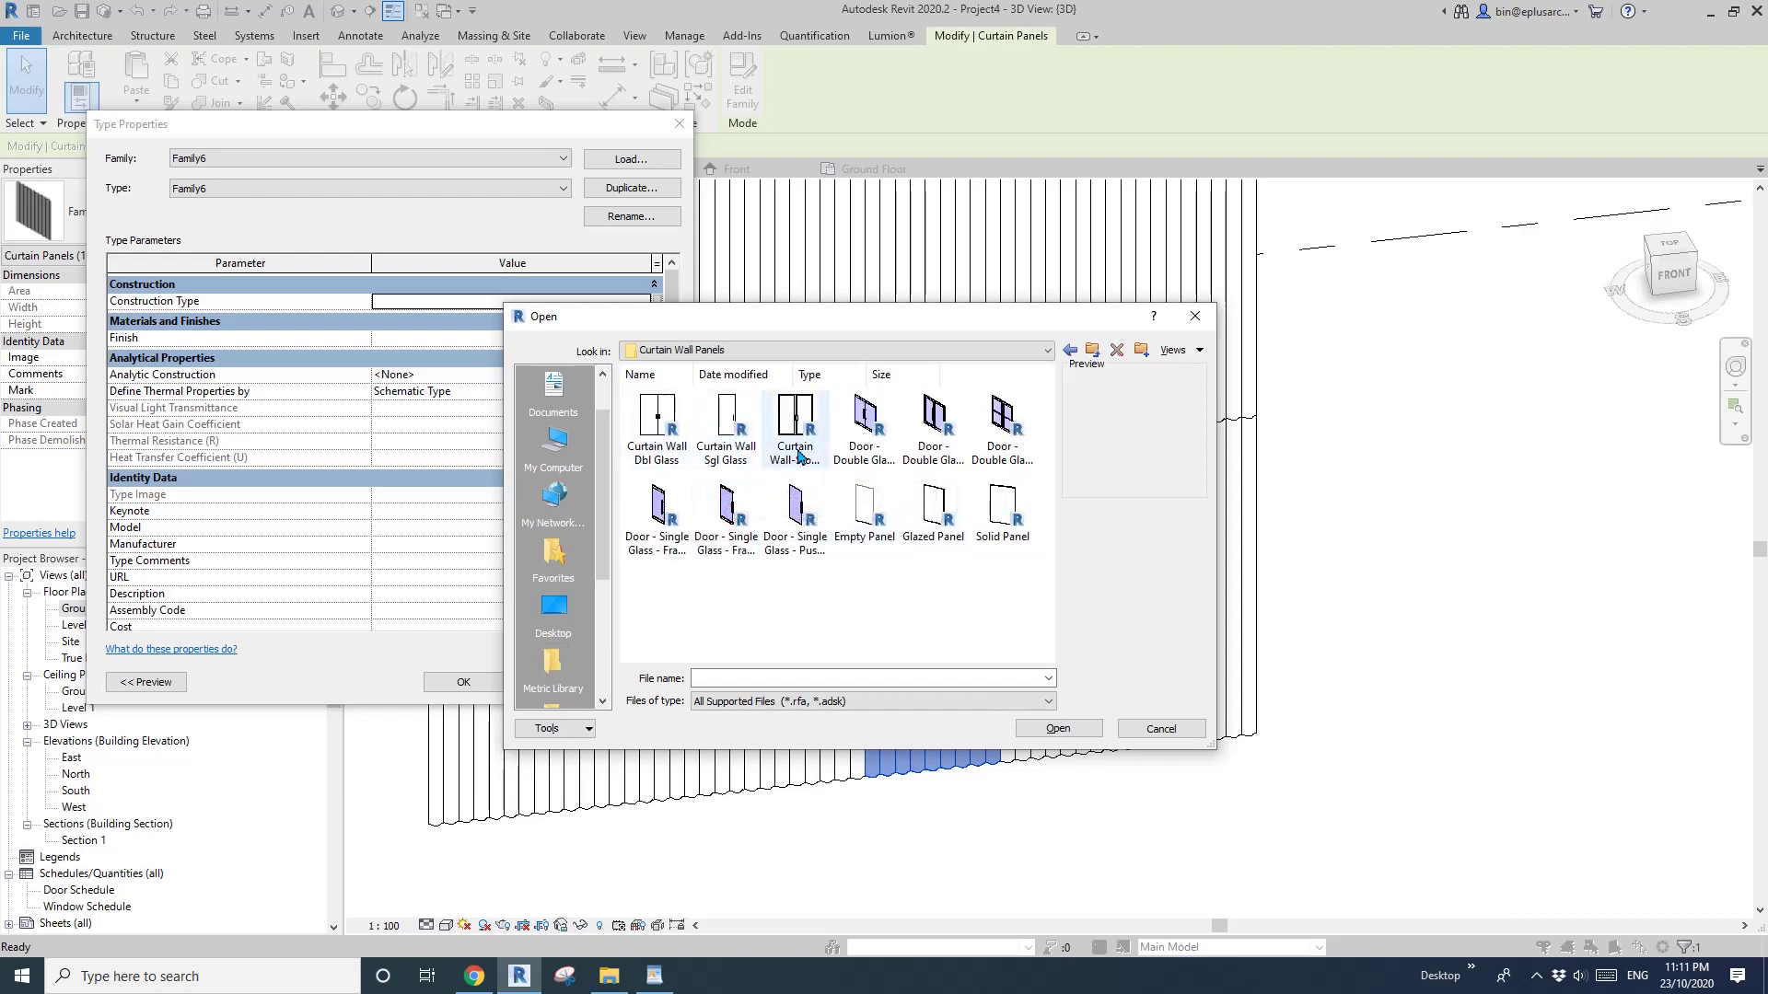
left_click(725, 433)
left_click(1073, 727)
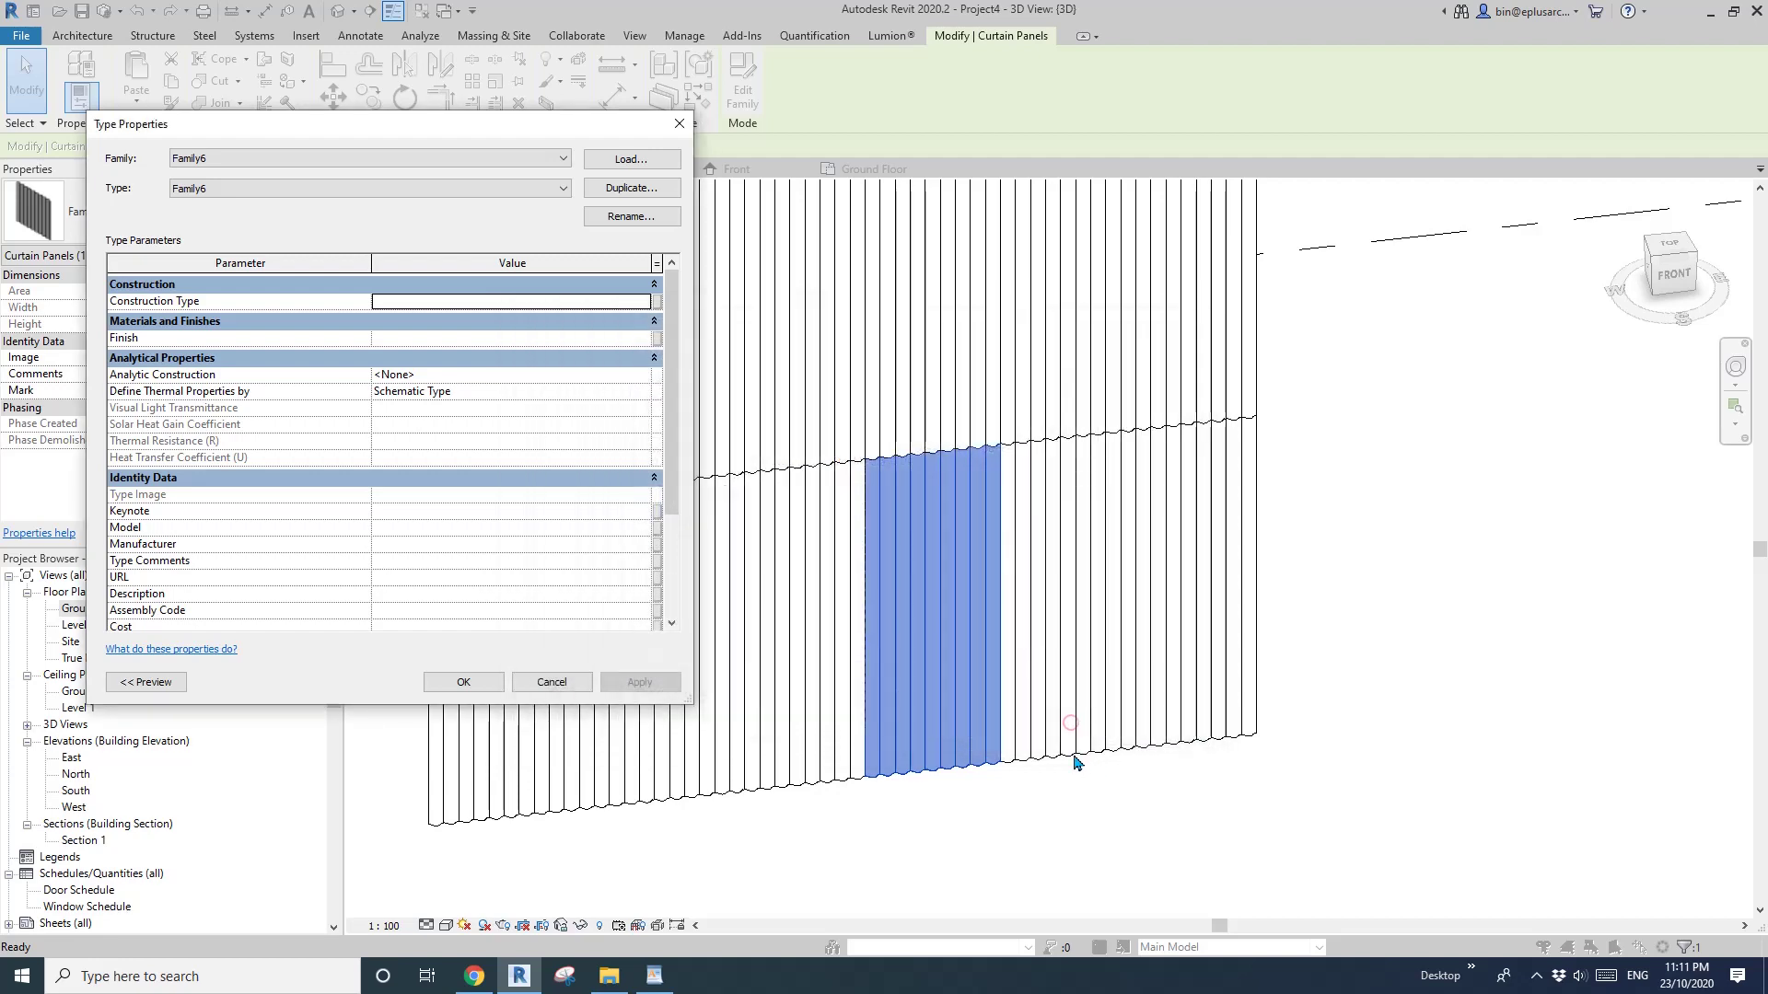
left_click(463, 682)
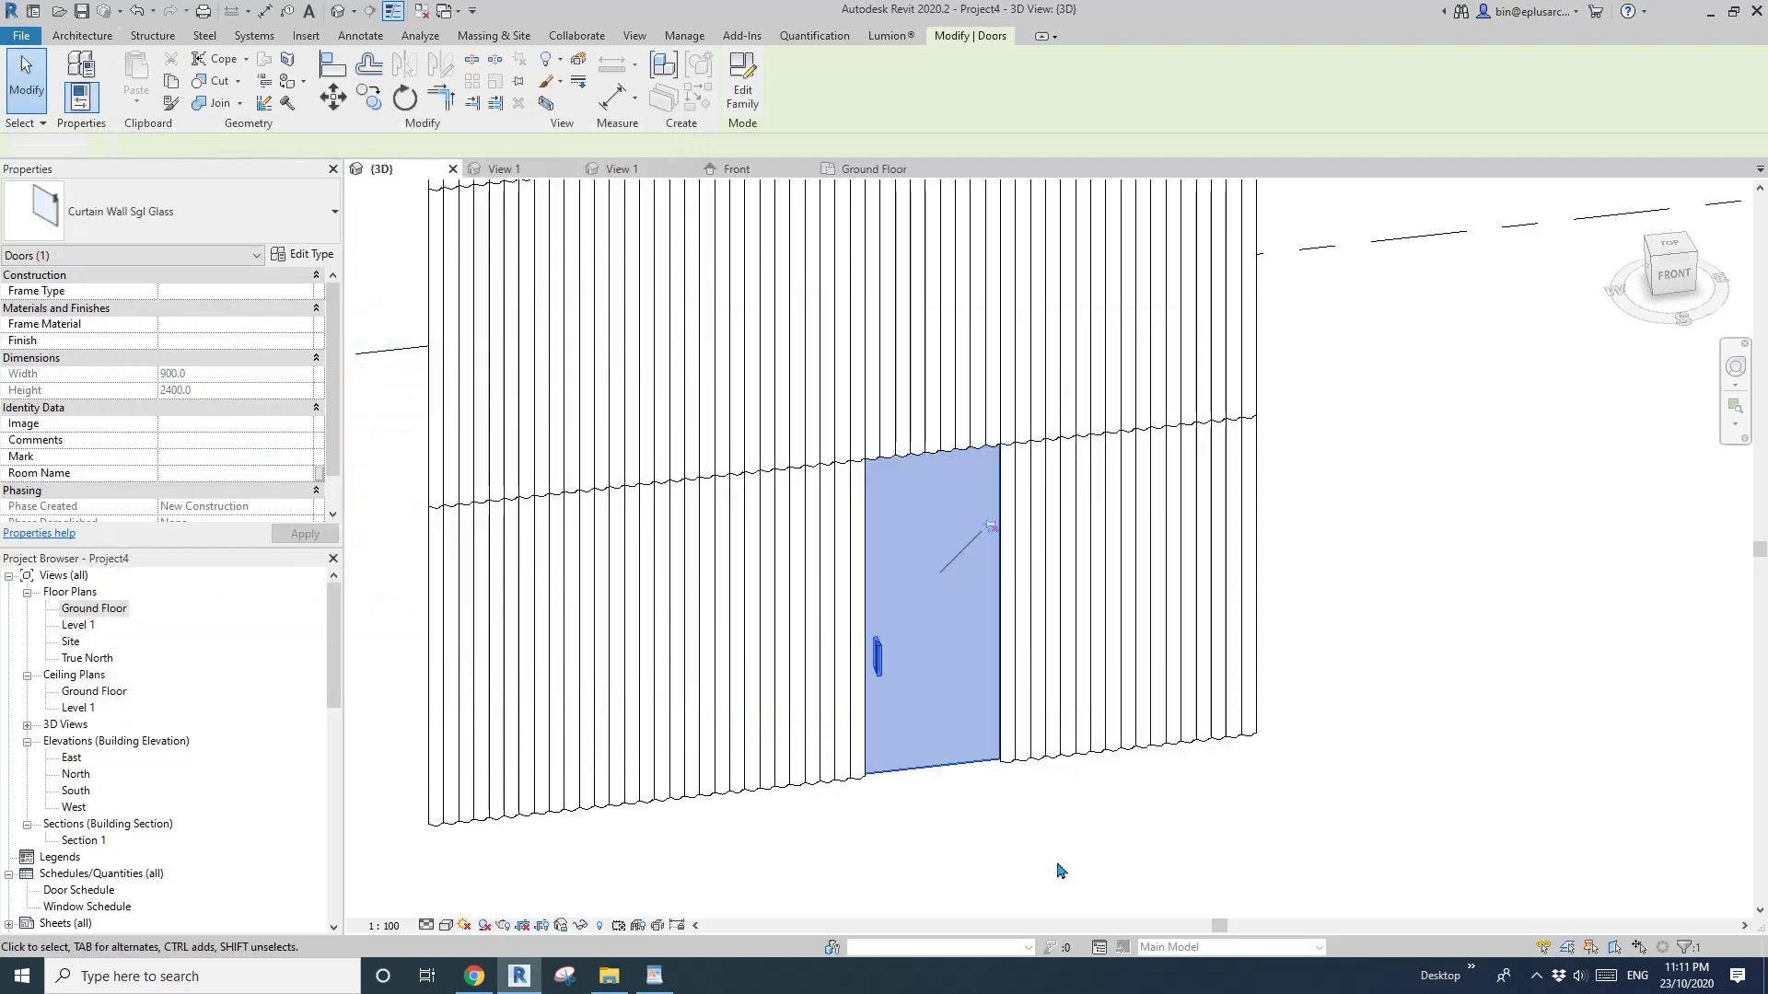
left_click(1058, 848)
Examine the shaded corrugated curtain wall and its glass door from the front and from an angle.
scroll(1063, 751, "down", 3)
mouse_move(1059, 755)
middle_mouse_down("shift")
mouse_move(910, 641)
mouse_move(672, 611)
mouse_move(990, 589)
mouse_move(1224, 497)
mouse_move(1091, 642)
mouse_move(1090, 617)
middle_mouse_up("shift")
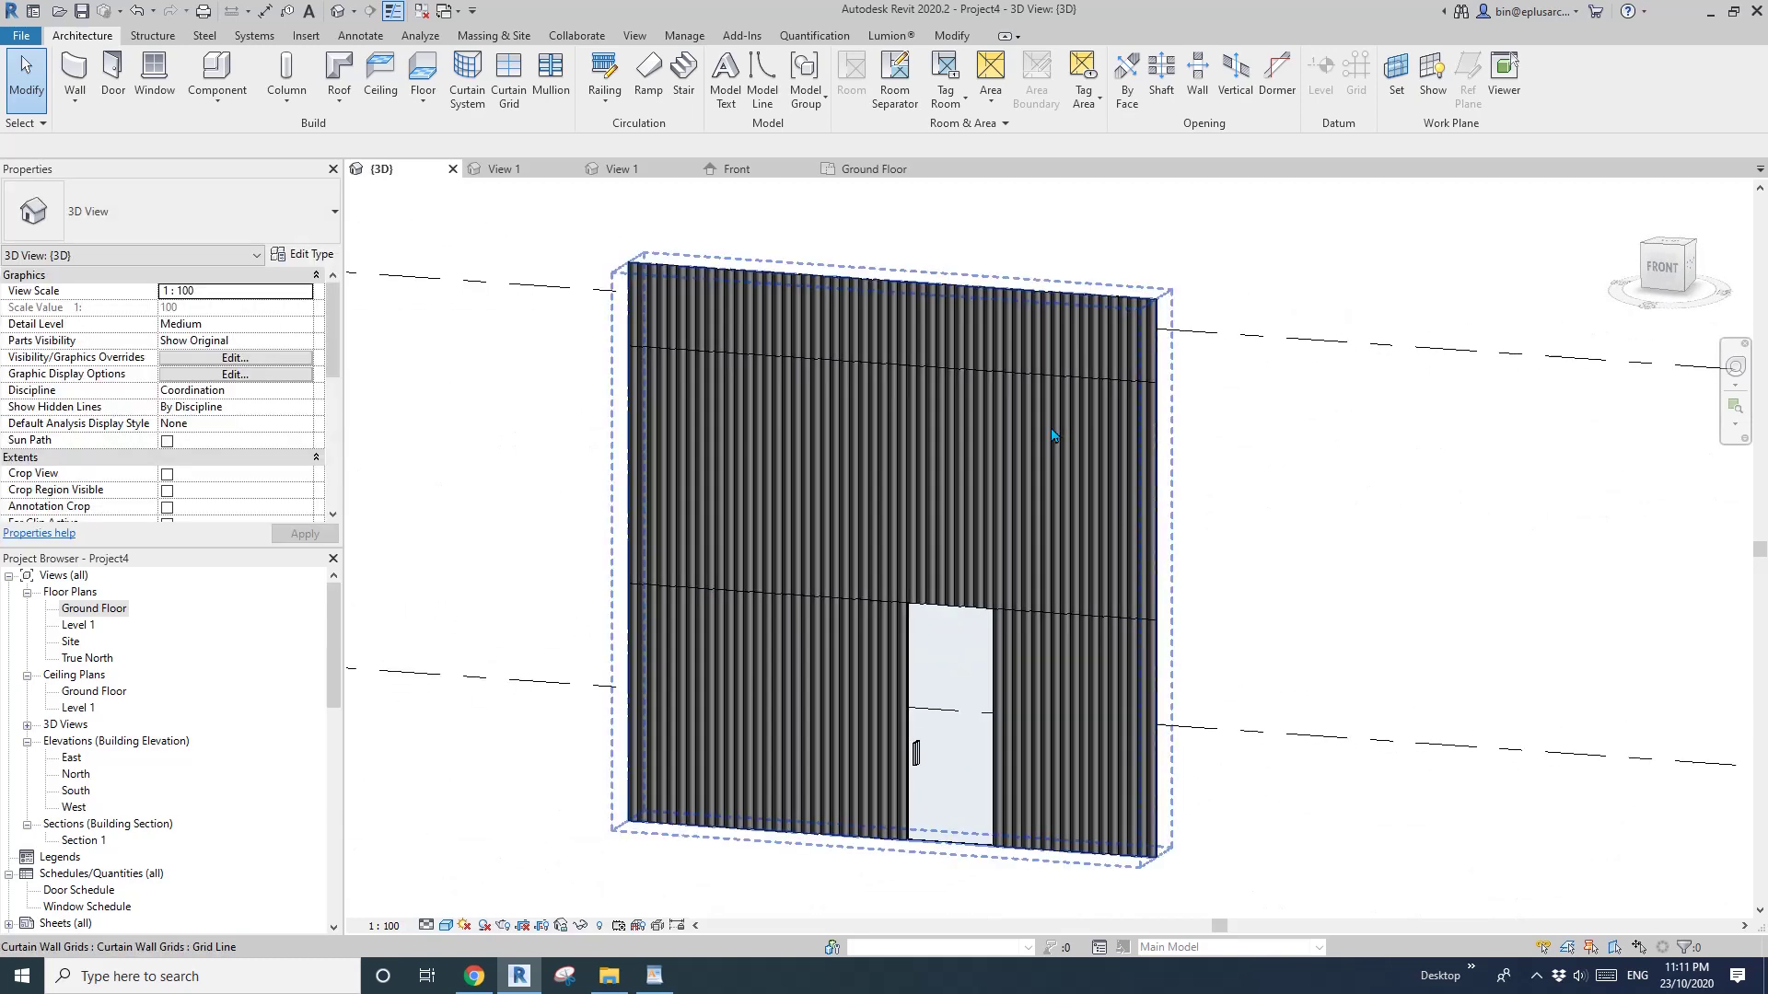
middle_click_drag(1147, 659, 1269, 599, "shift")
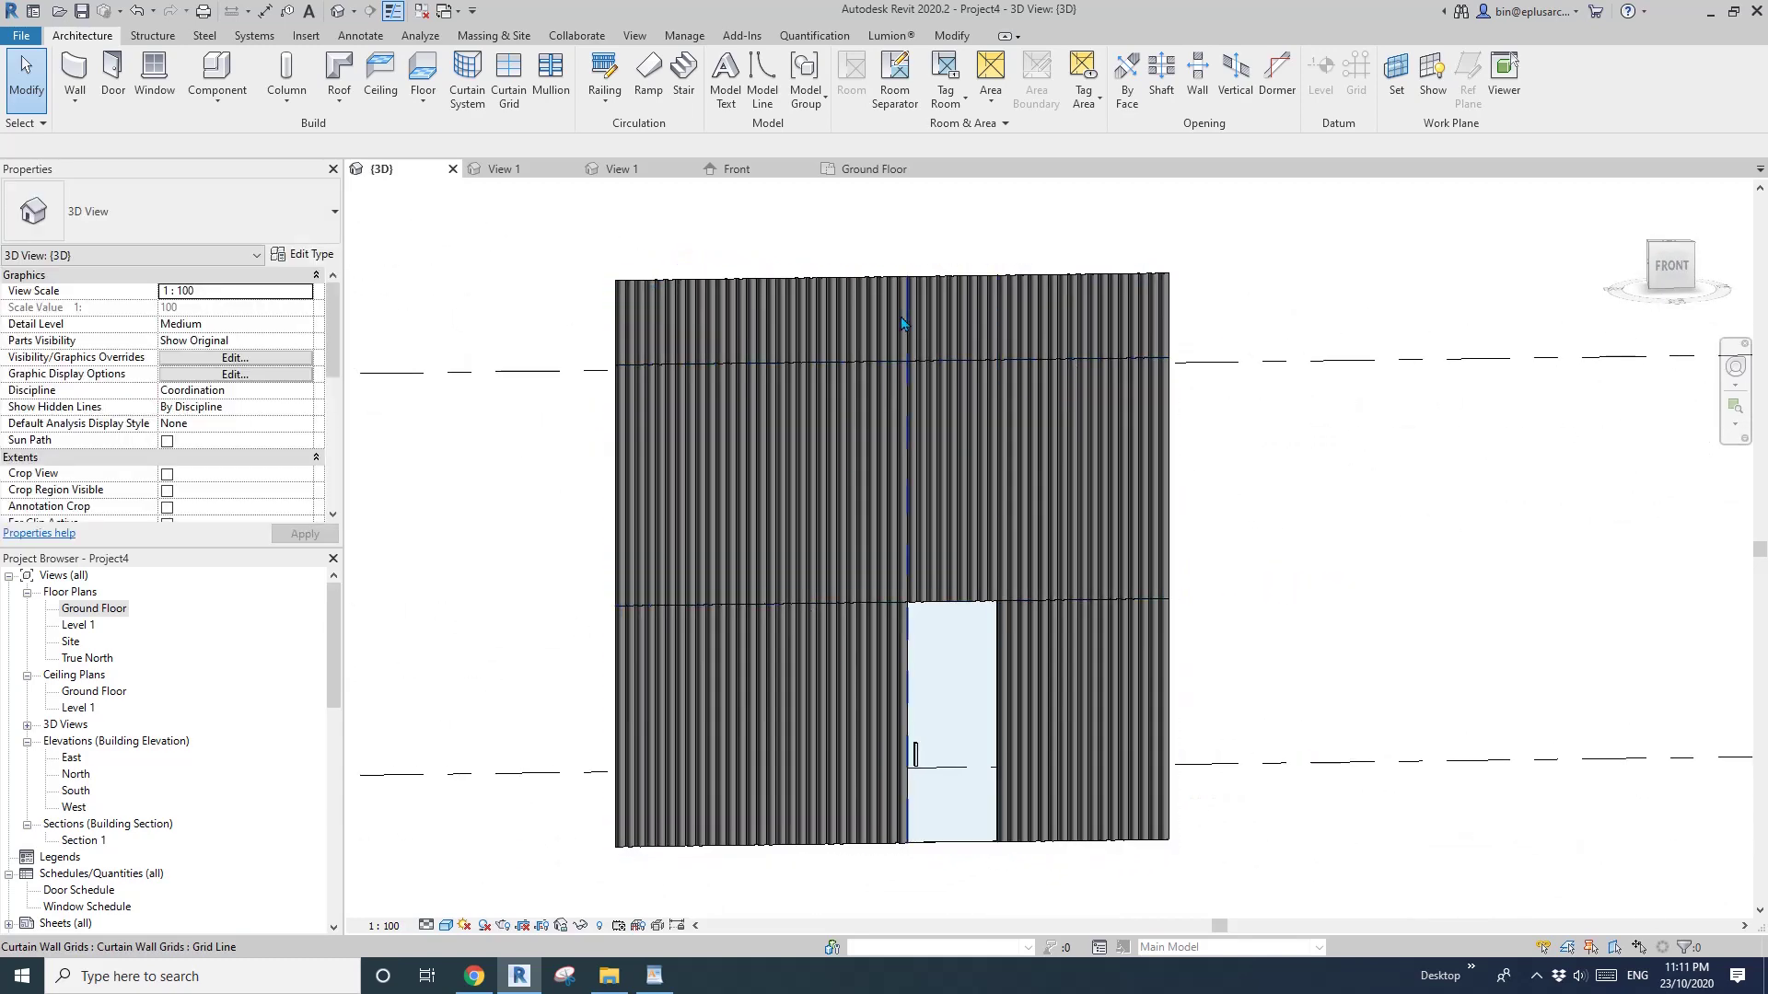
middle_click_drag(960, 541, 1040, 578, "shift")
scroll(971, 523, "up", 2)
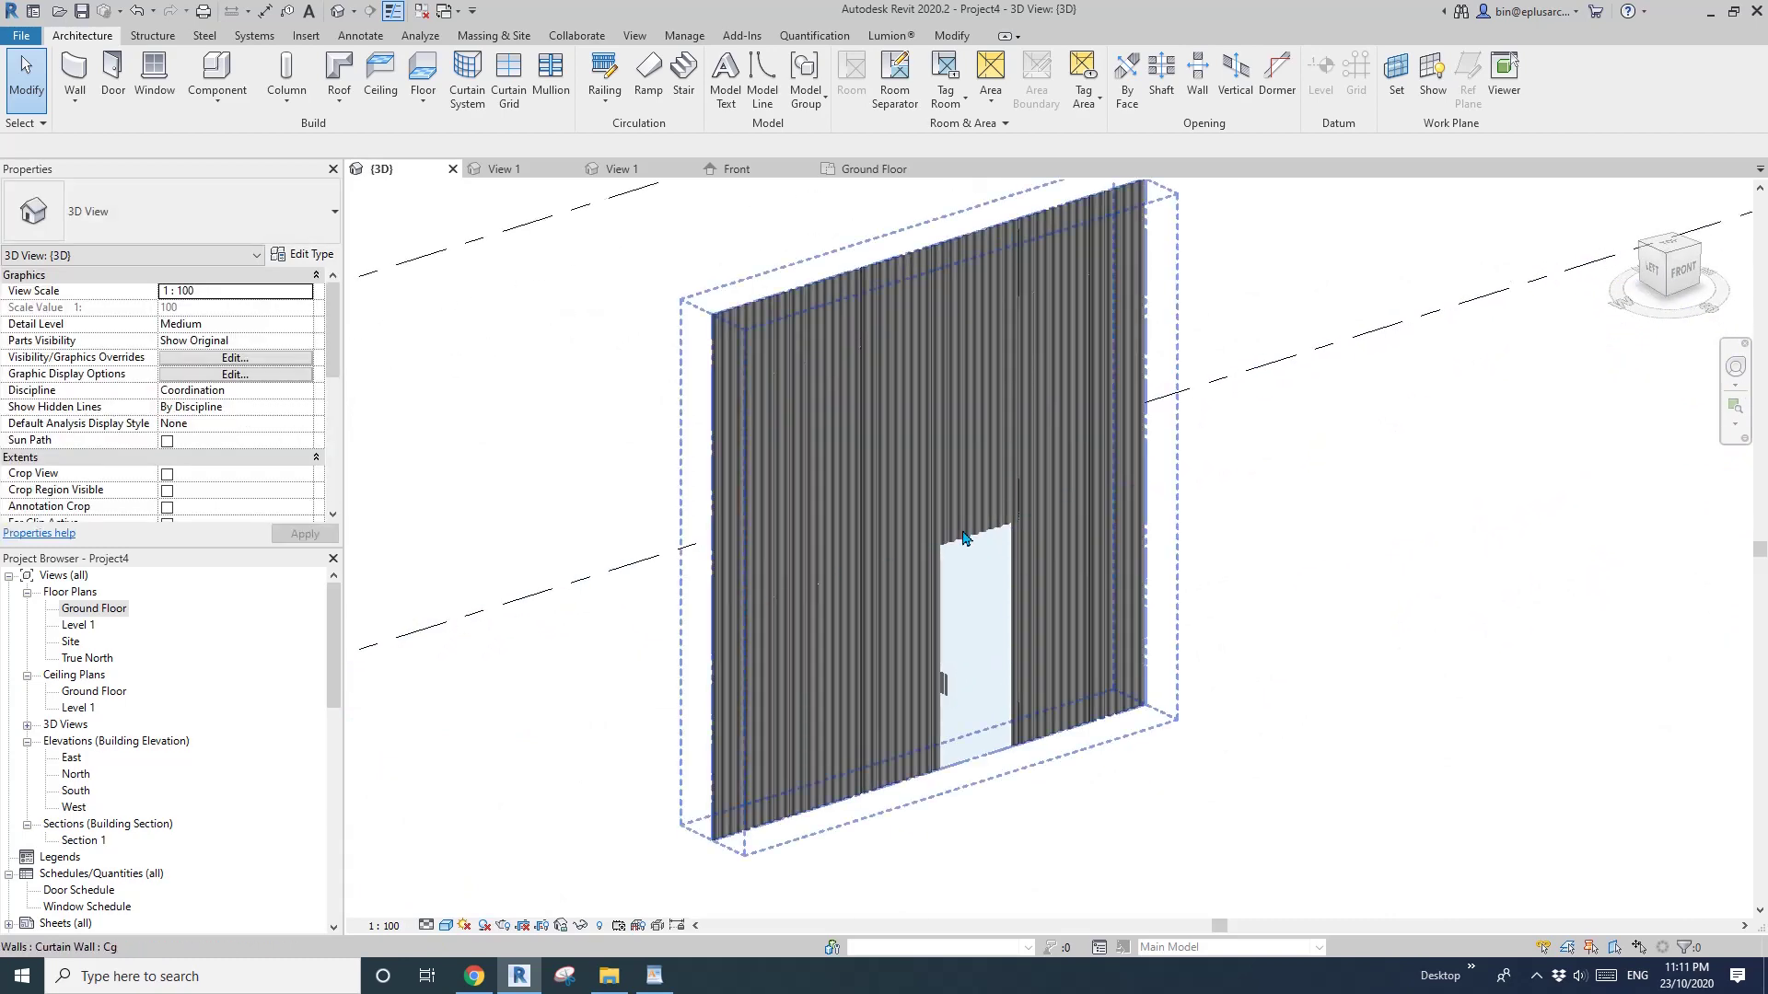
left_click(902, 514)
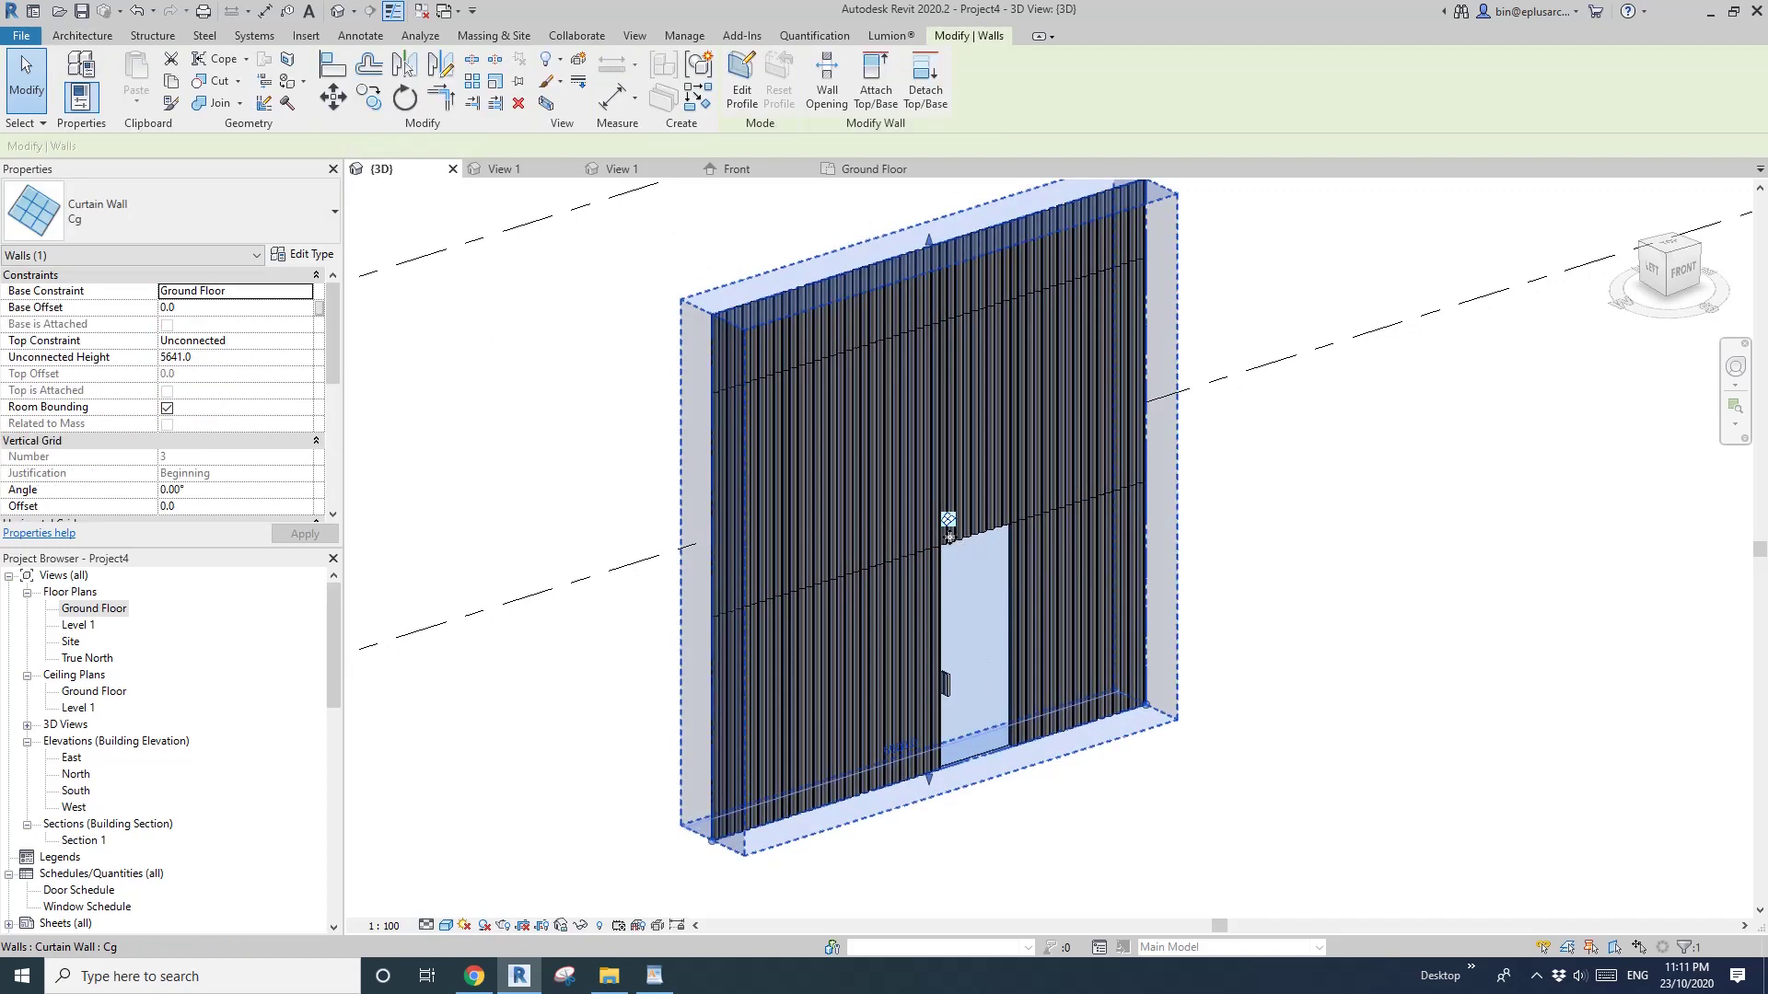
key("Escape")
middle_click_drag(956, 536, 970, 584)
scroll(919, 549, "down", 1)
scroll(954, 585, "down", 1)
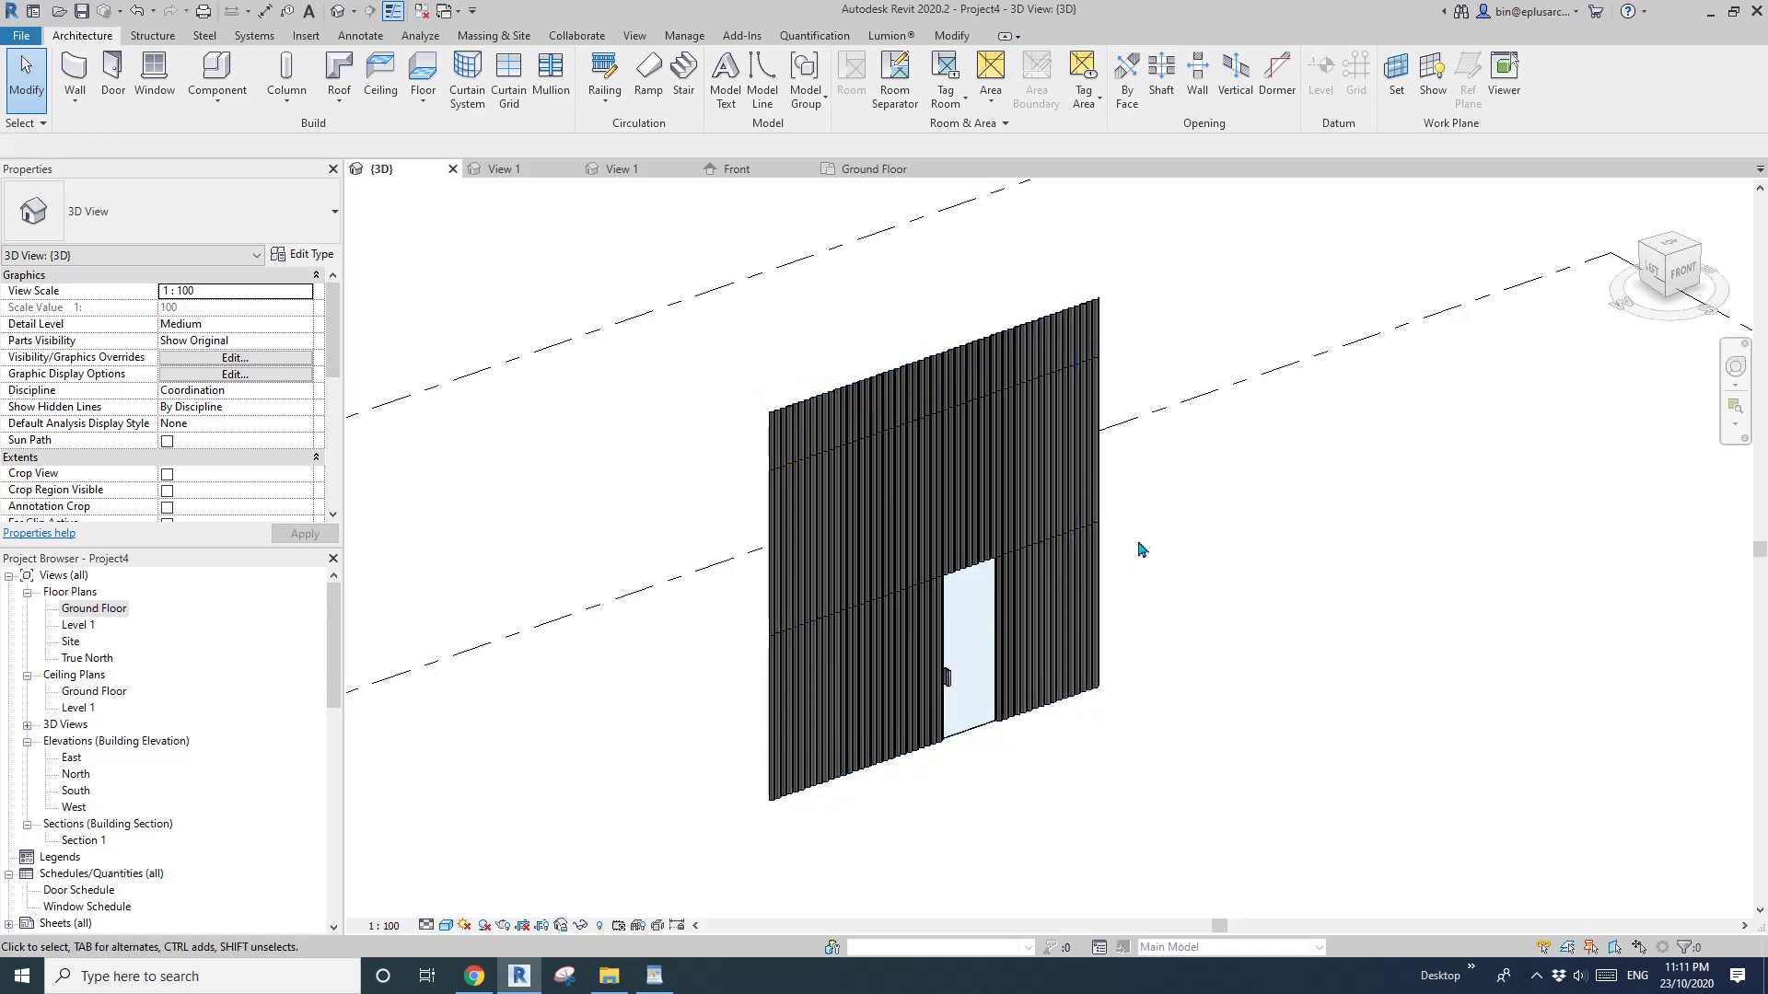